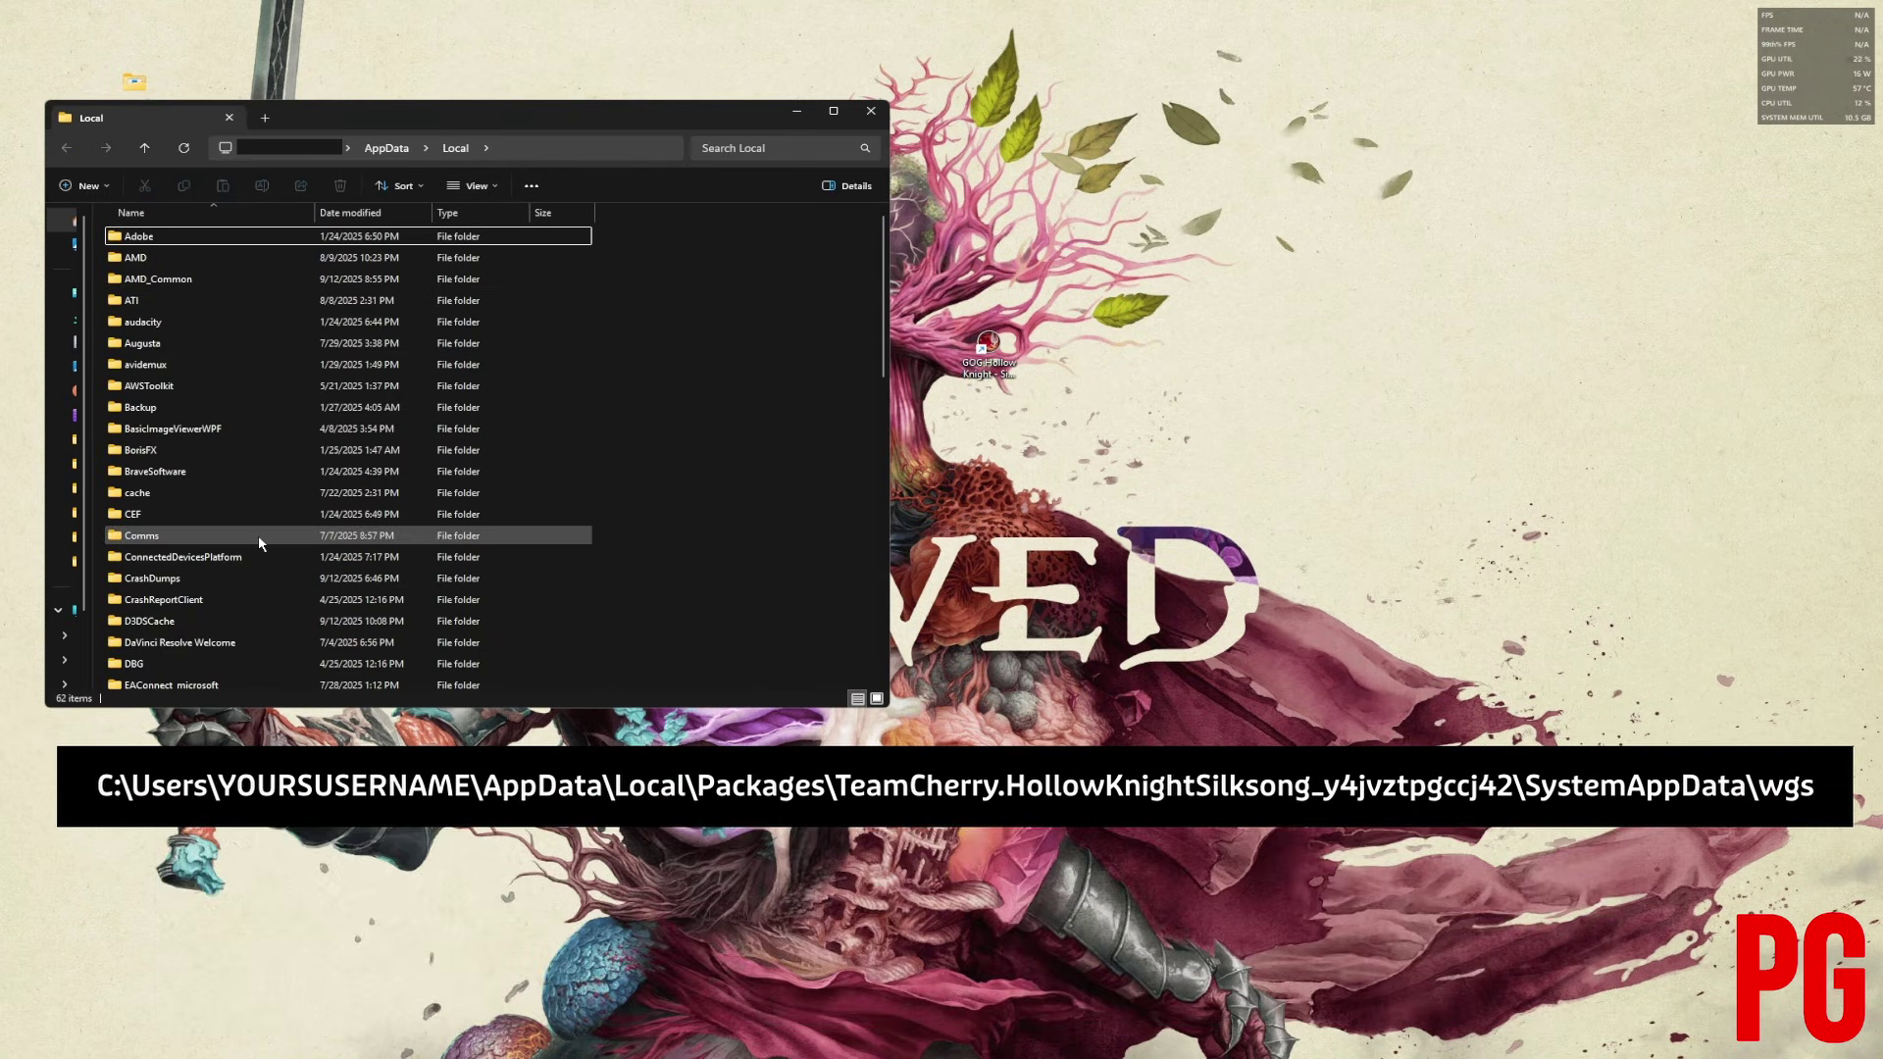
pyautogui.scroll(-10, 257, 534)
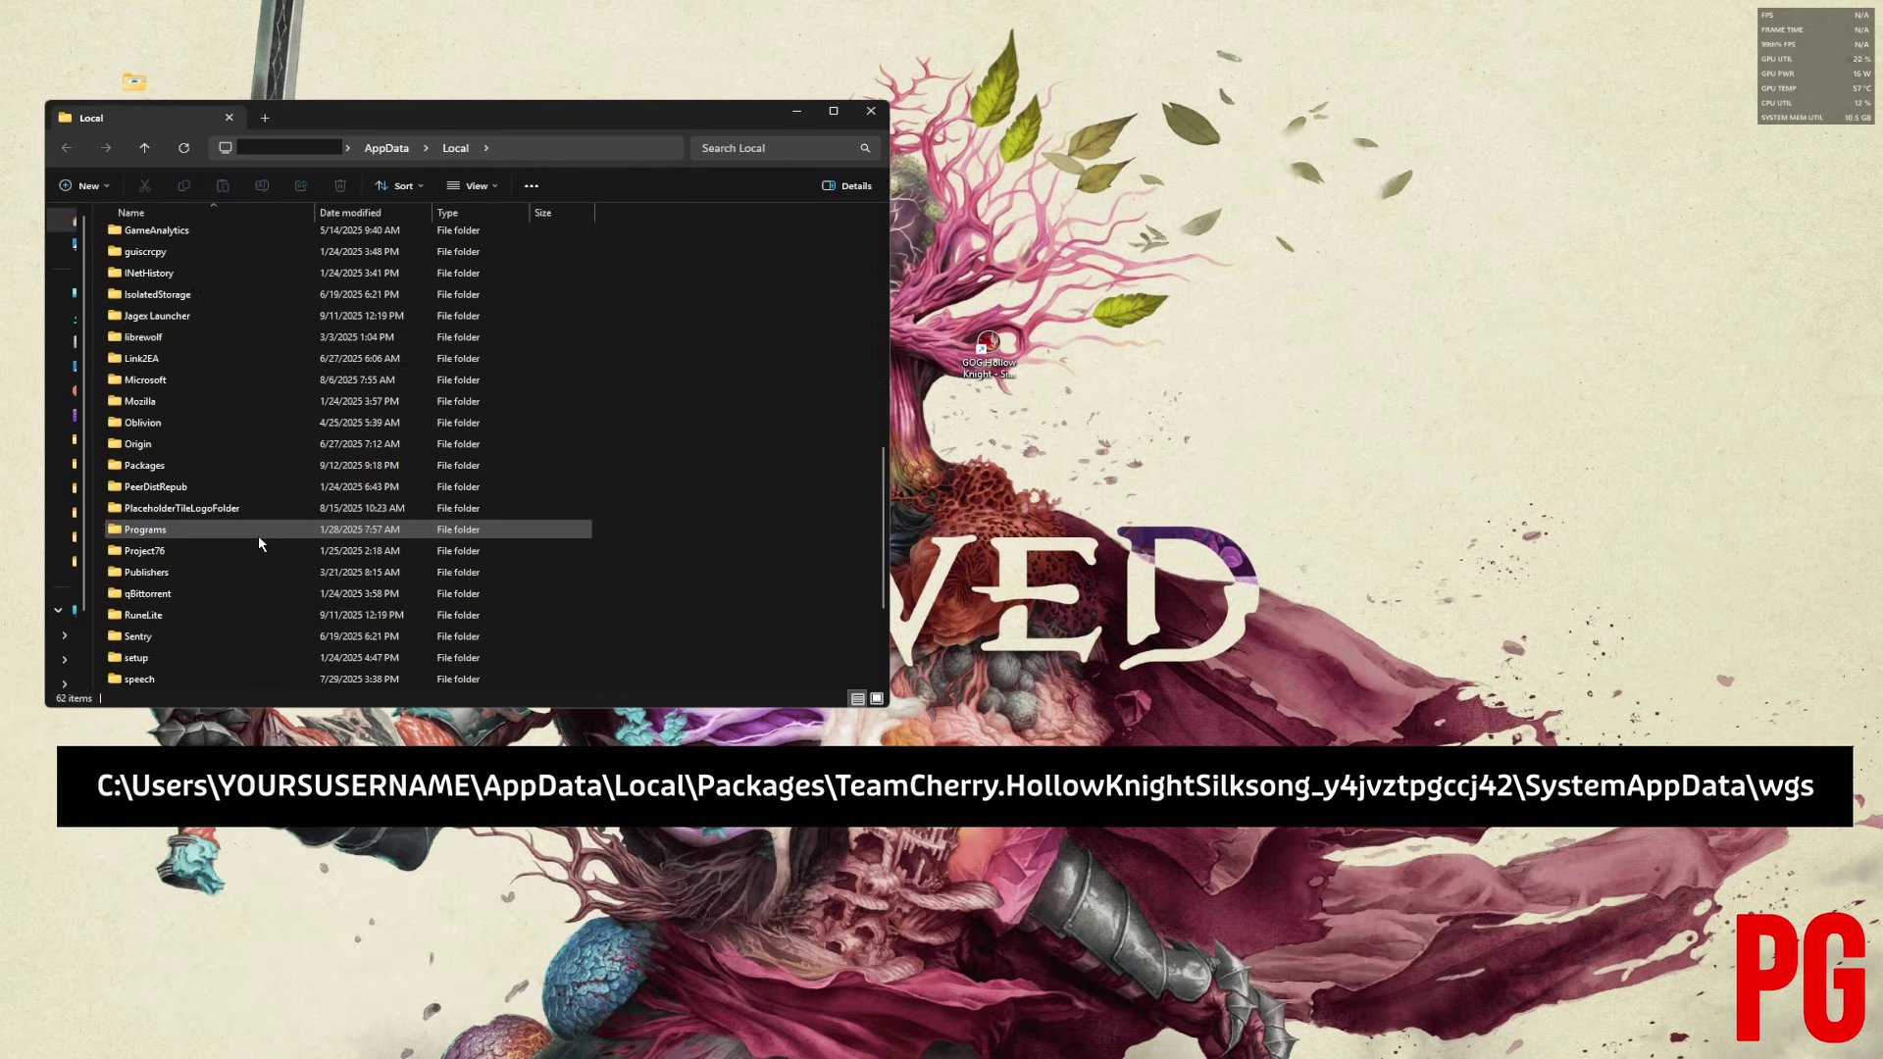
# Browse Packages > TeamCherry.HollowKnightSilksong > SystemAppData > wgs and peek inside the container folder.
pyautogui.doubleClick(225, 467)
pyautogui.scroll(-5, 373, 444)
pyautogui.scroll(-10, 374, 444)
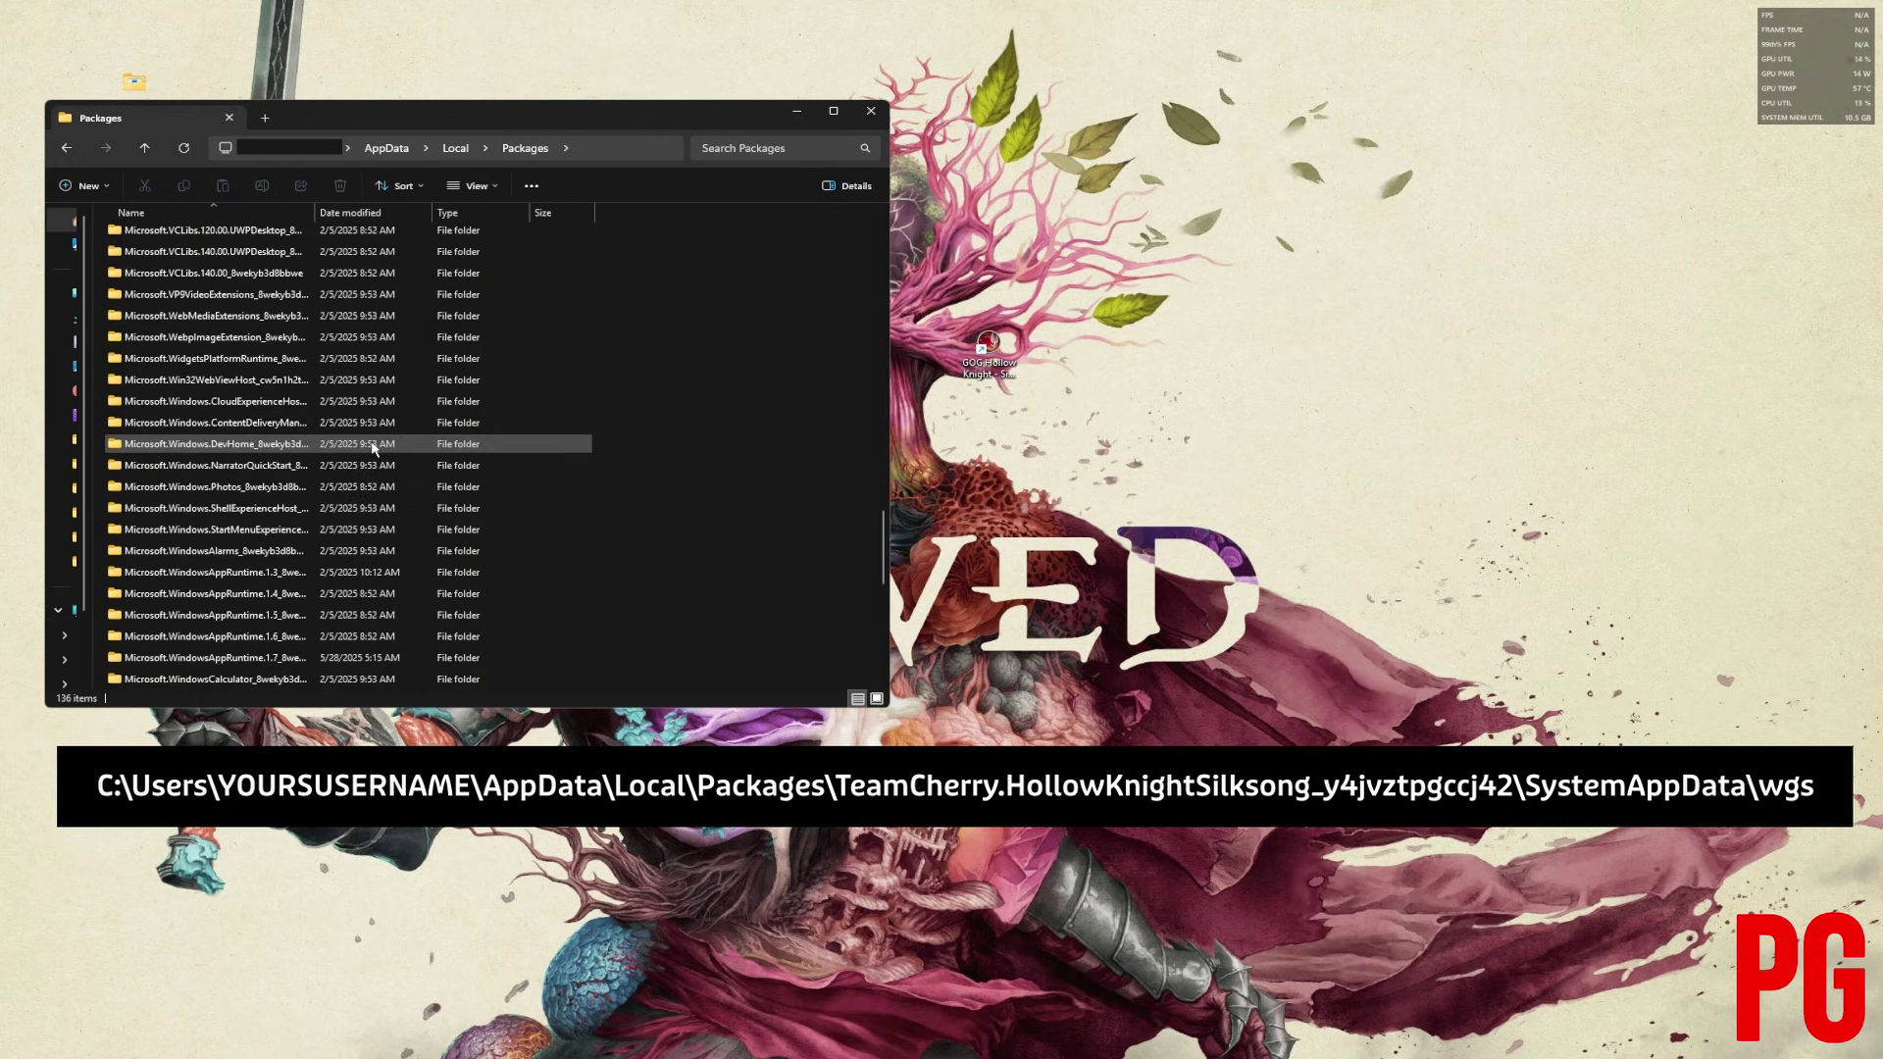
pyautogui.scroll(-12, 374, 444)
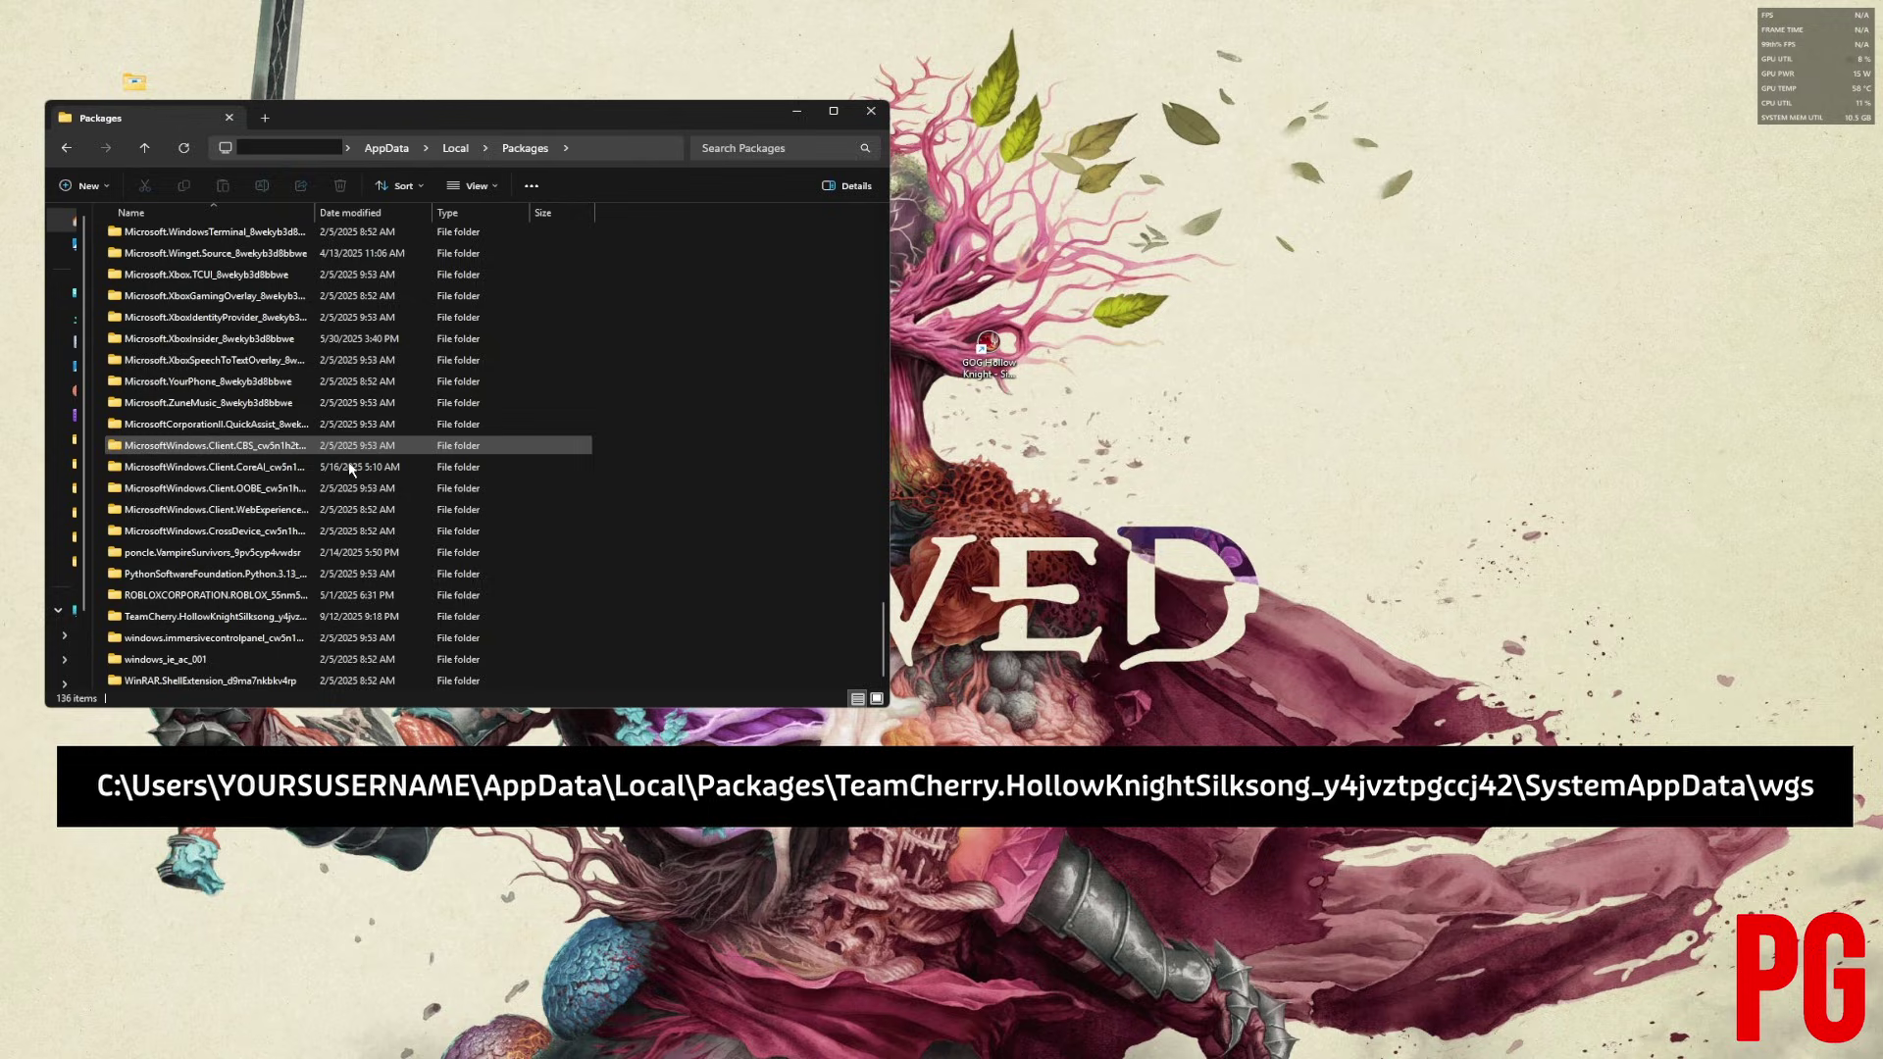
pyautogui.doubleClick(264, 618)
pyautogui.doubleClick(123, 372)
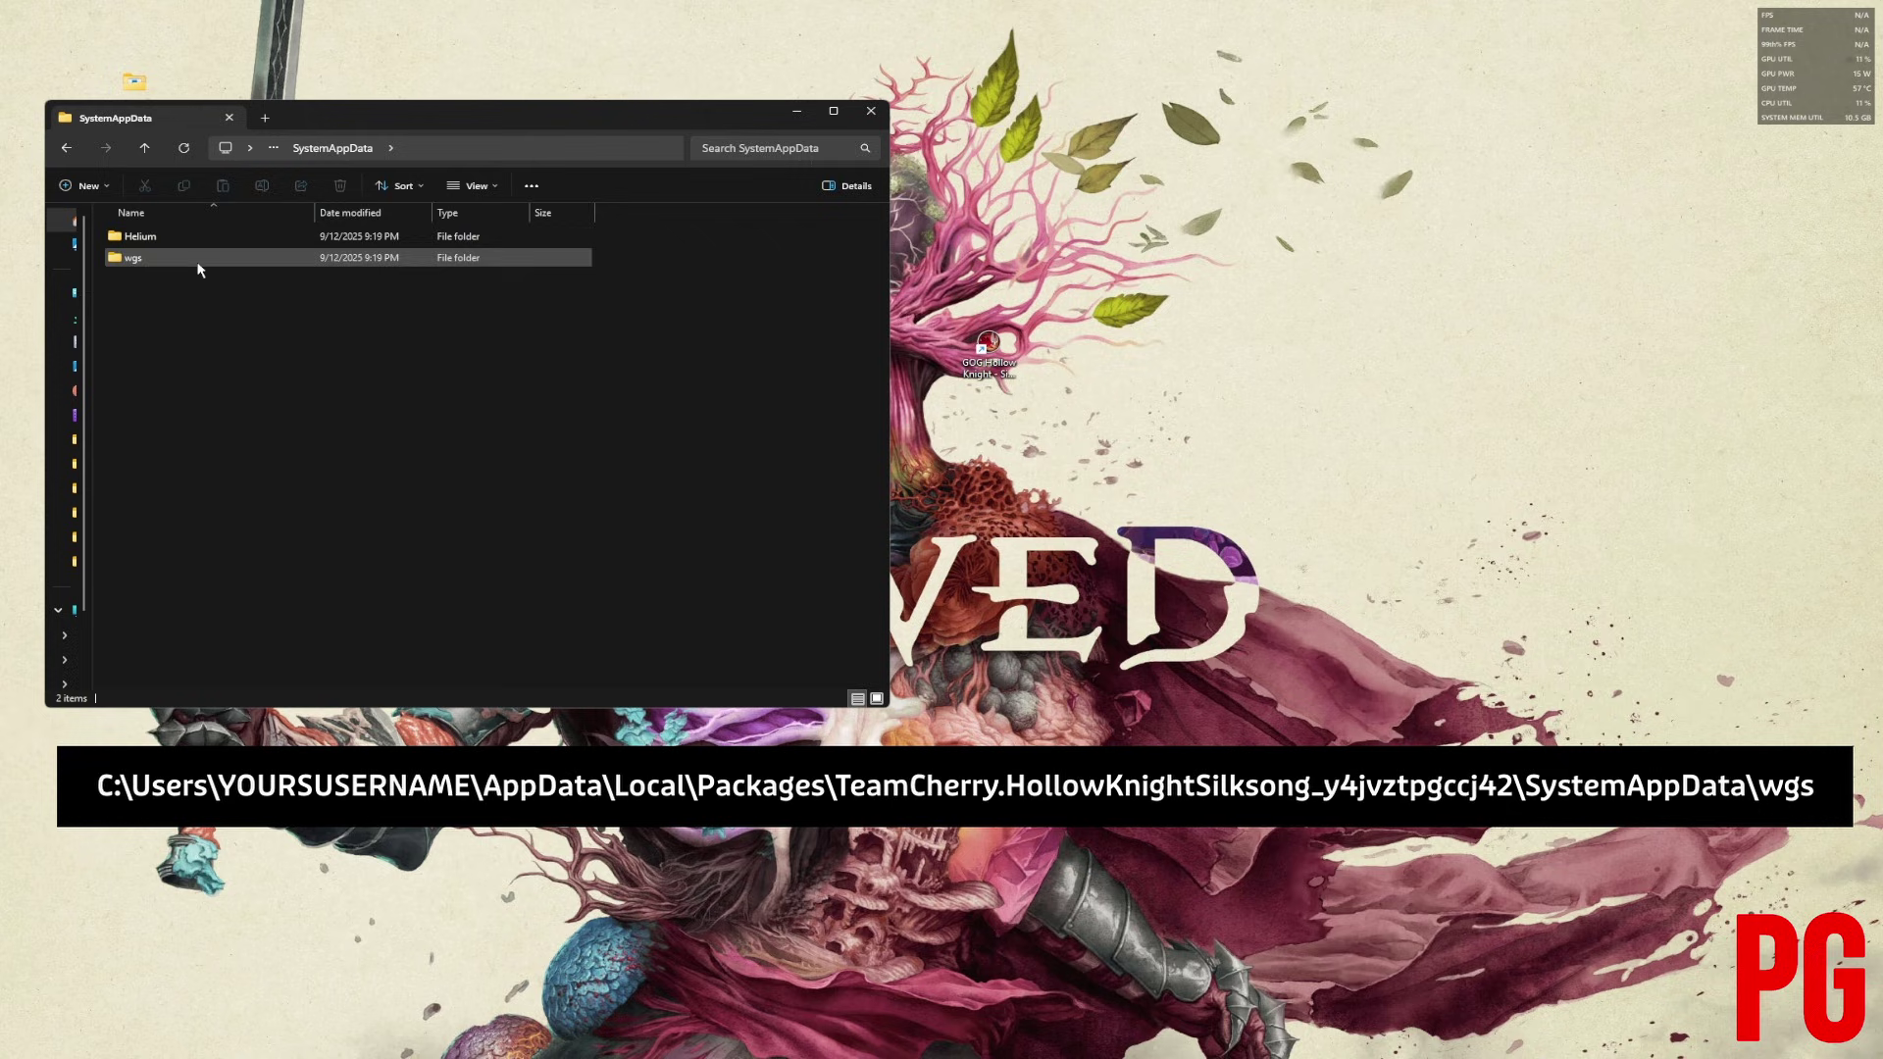
pyautogui.doubleClick(193, 259)
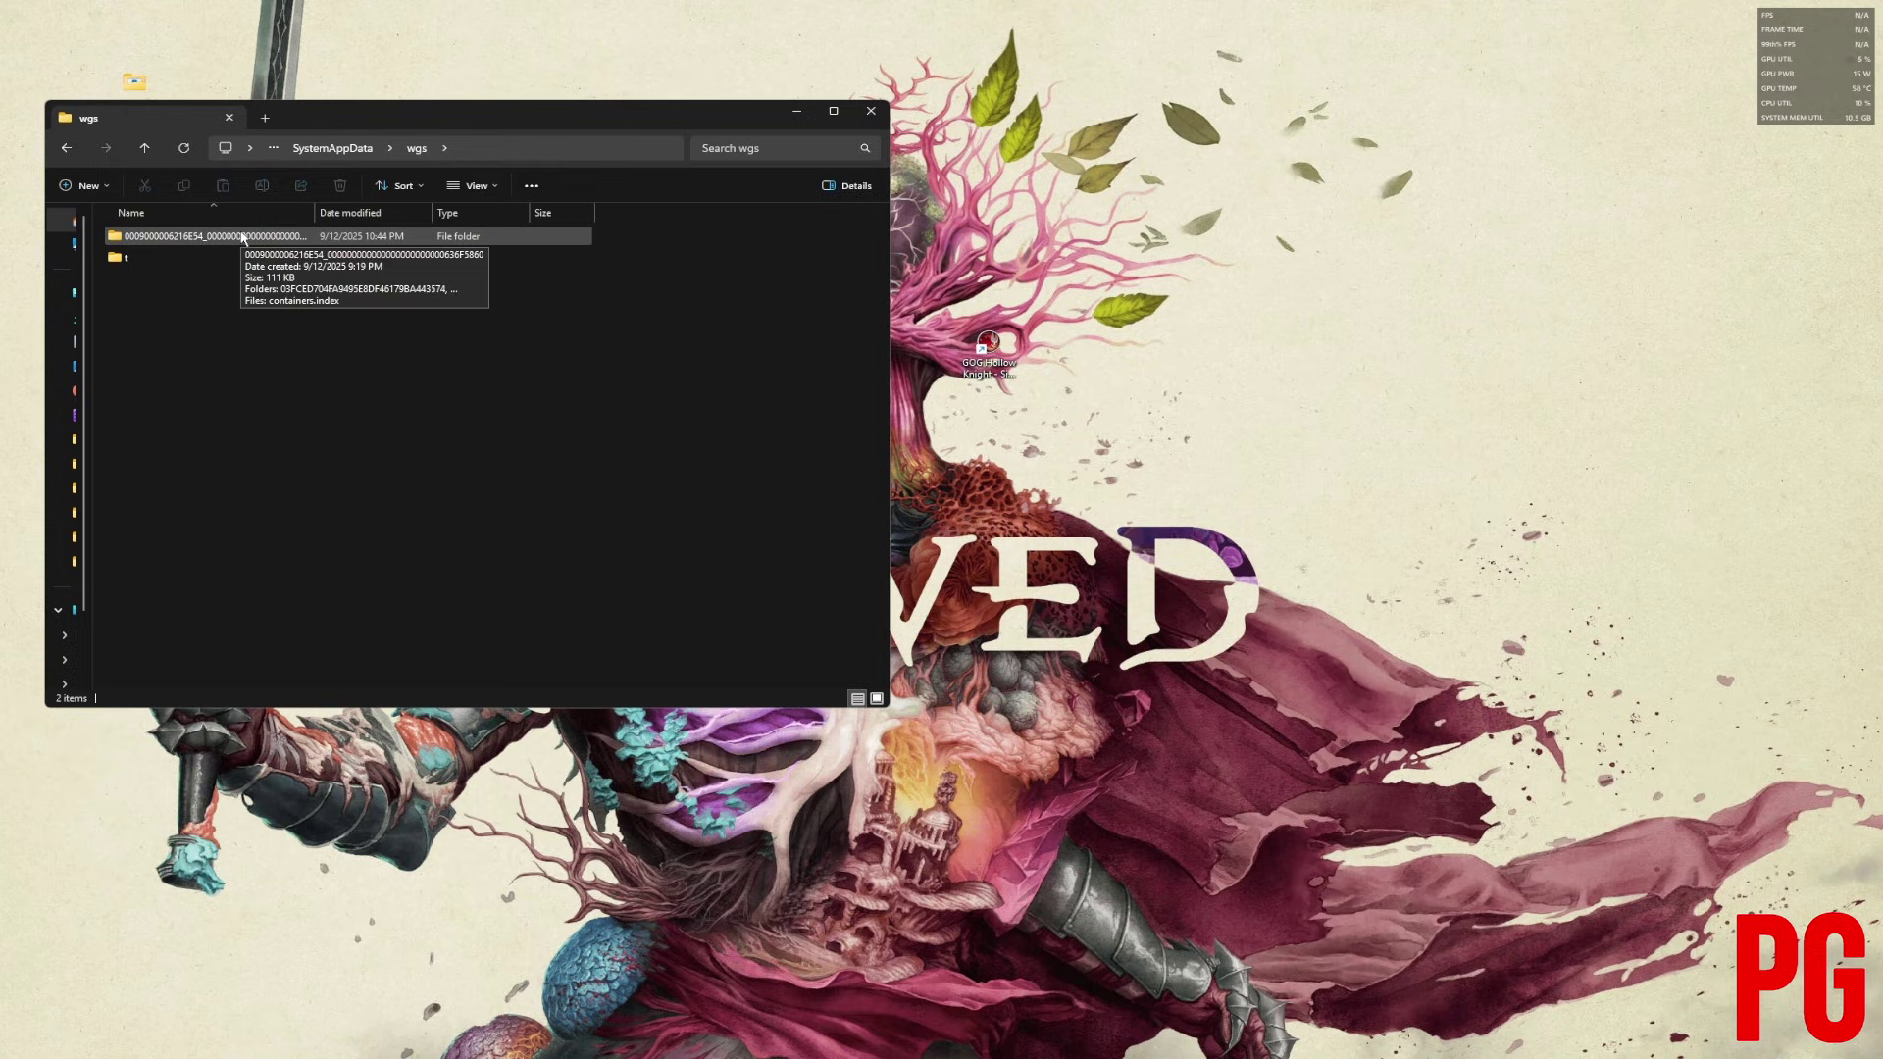
pyautogui.doubleClick(241, 236)
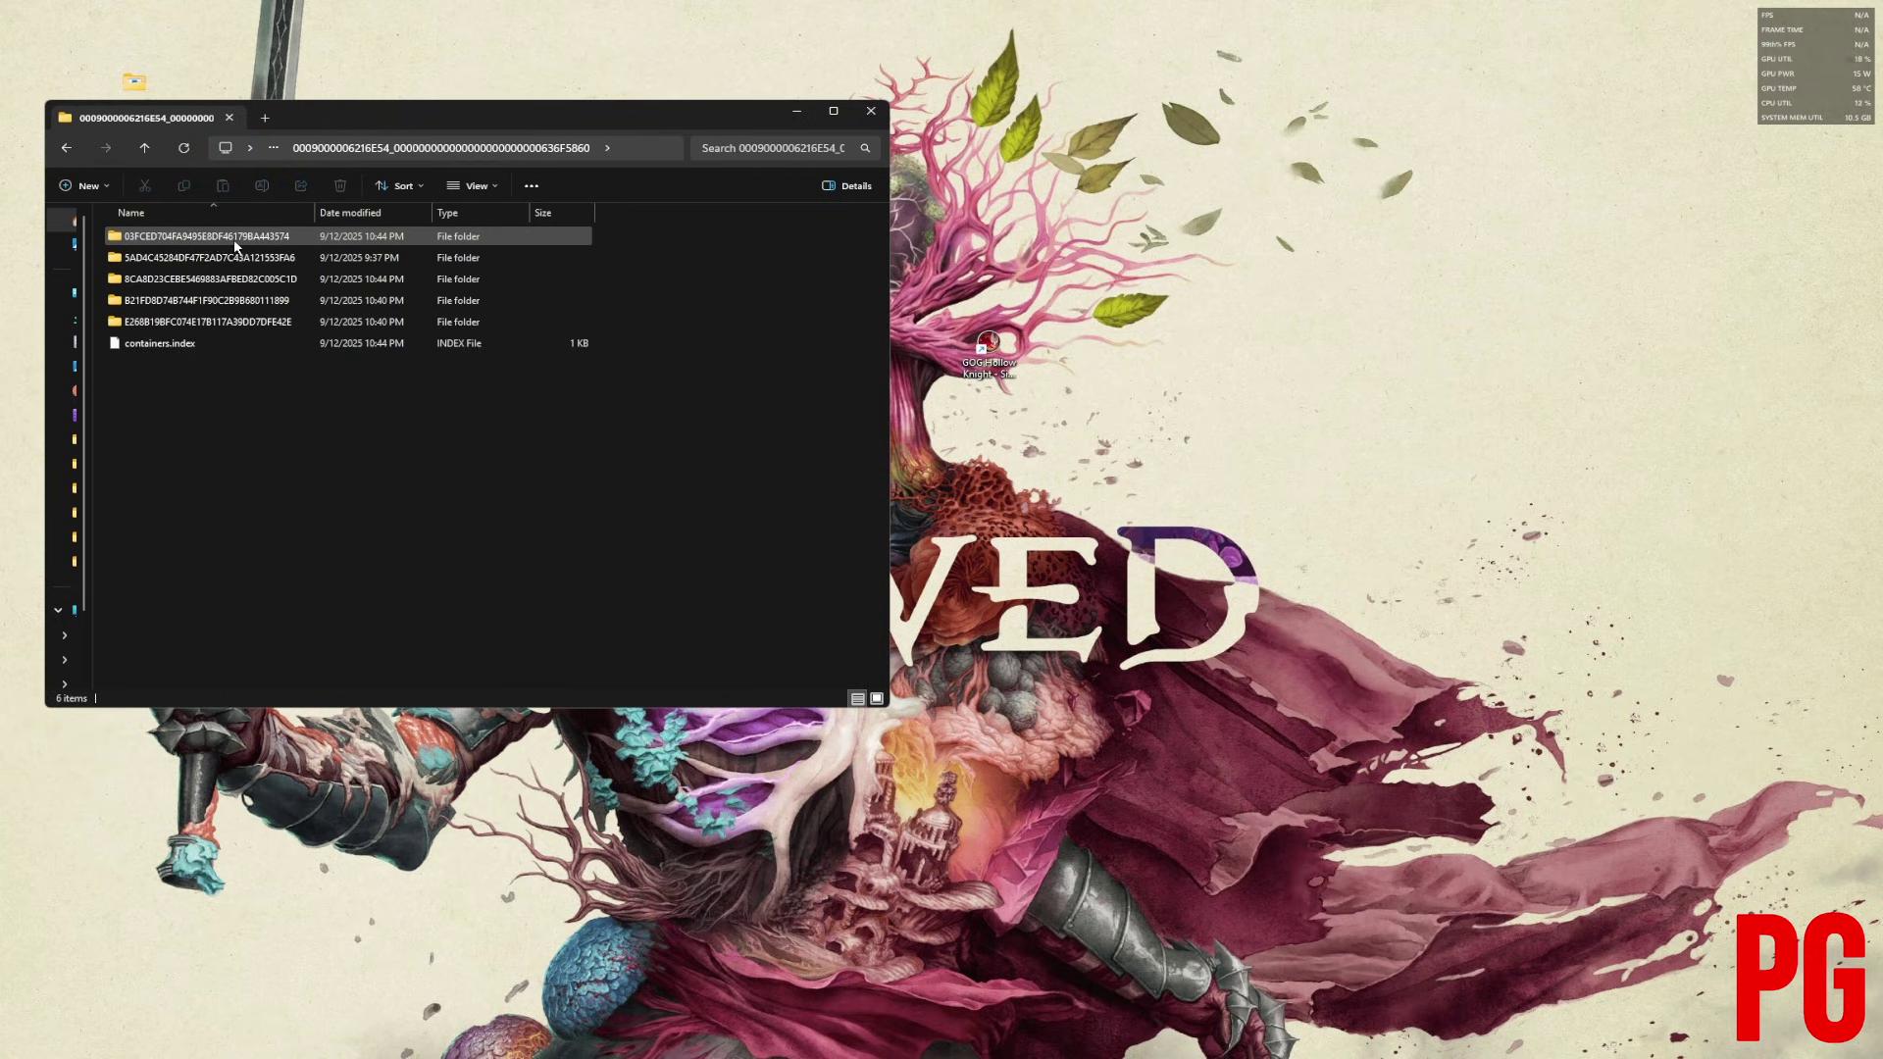
pyautogui.click(68, 149)
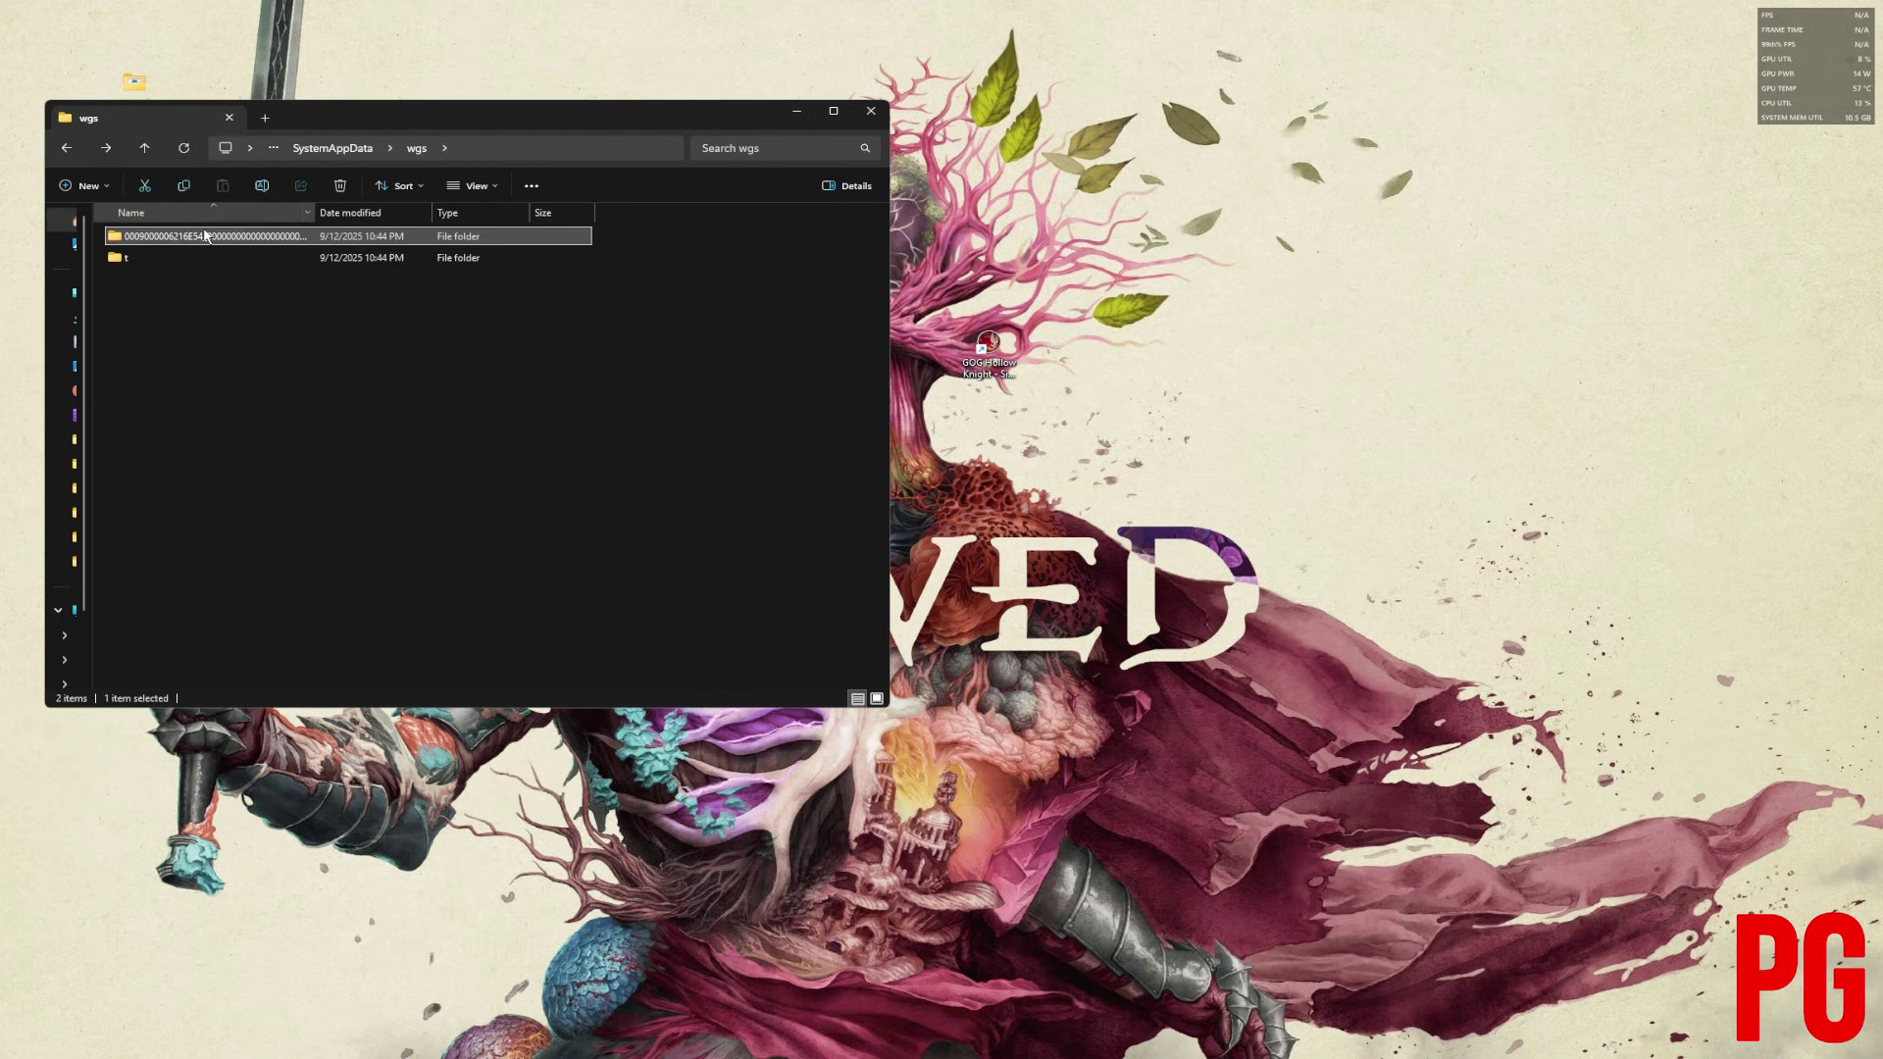
pyautogui.moveTo(213, 235)
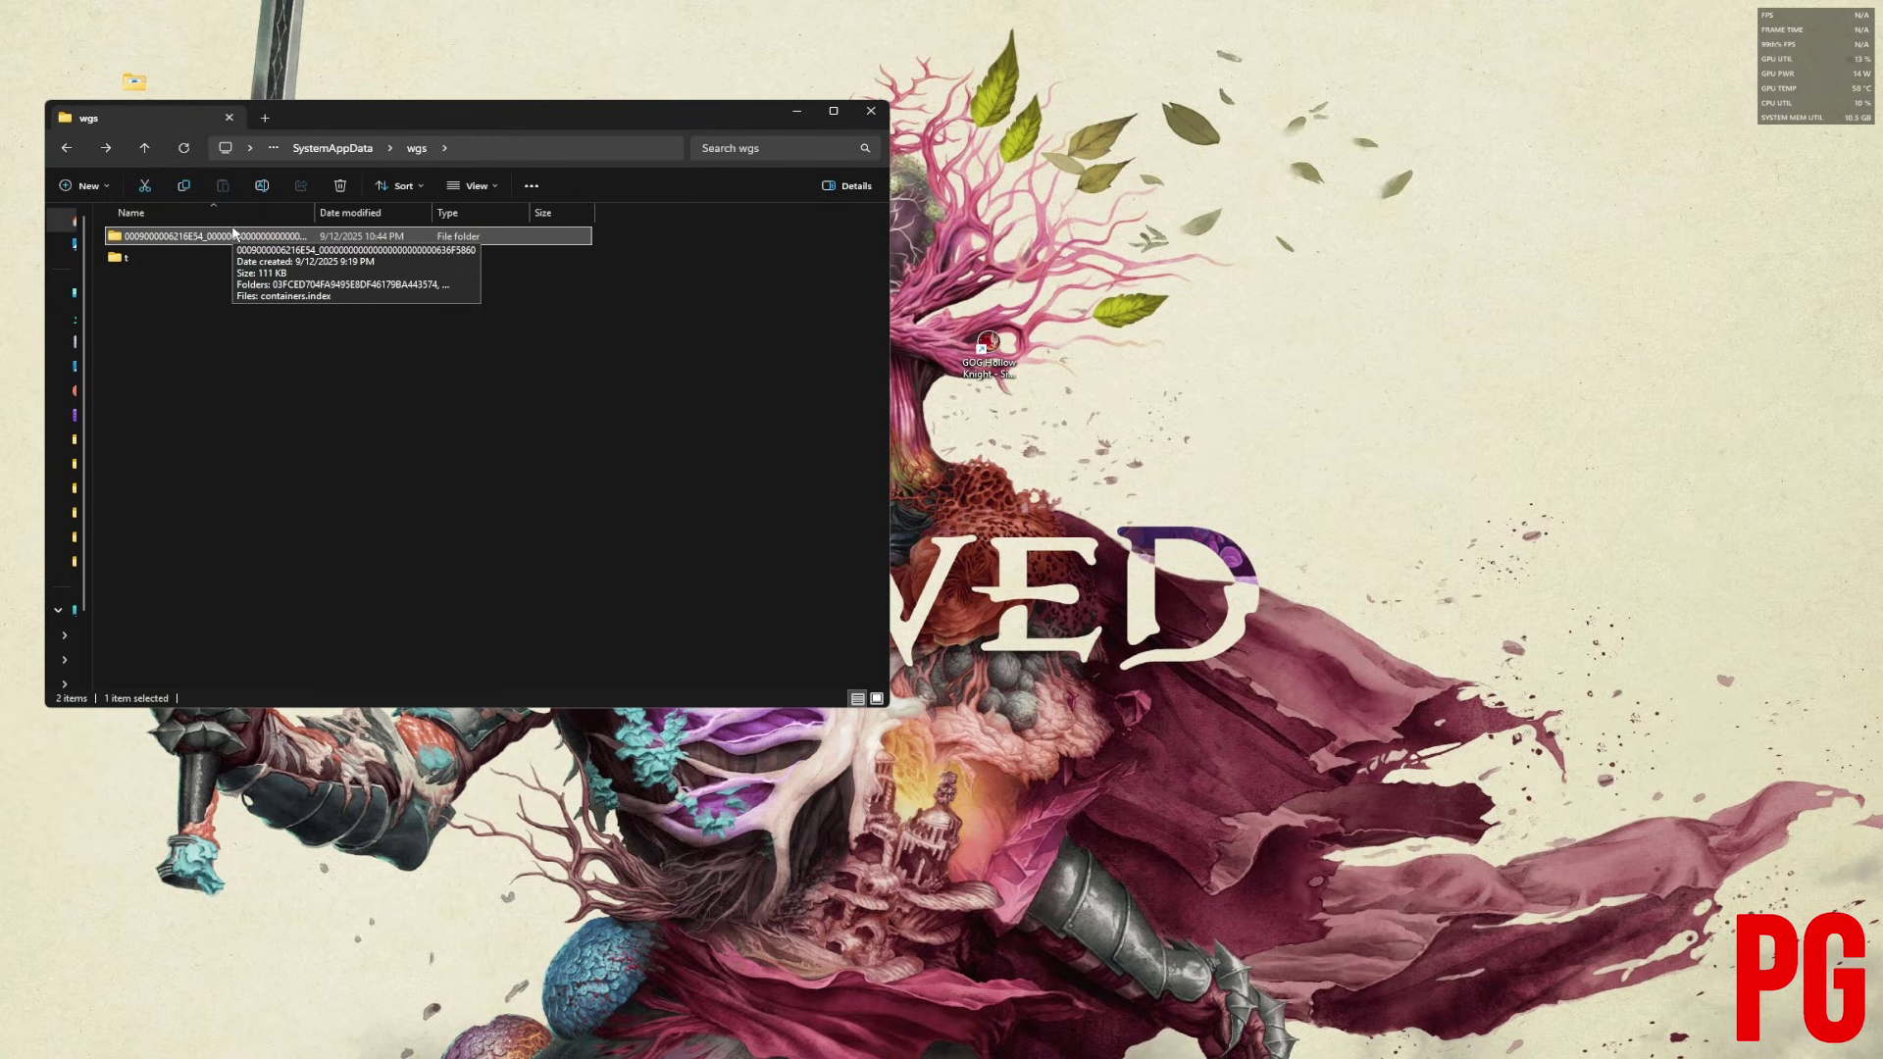
# Run %localappdata% and browse to AppData > LocalLow > Team Cherry > Hollow Knight Silksong.
pyautogui.press('super+r')
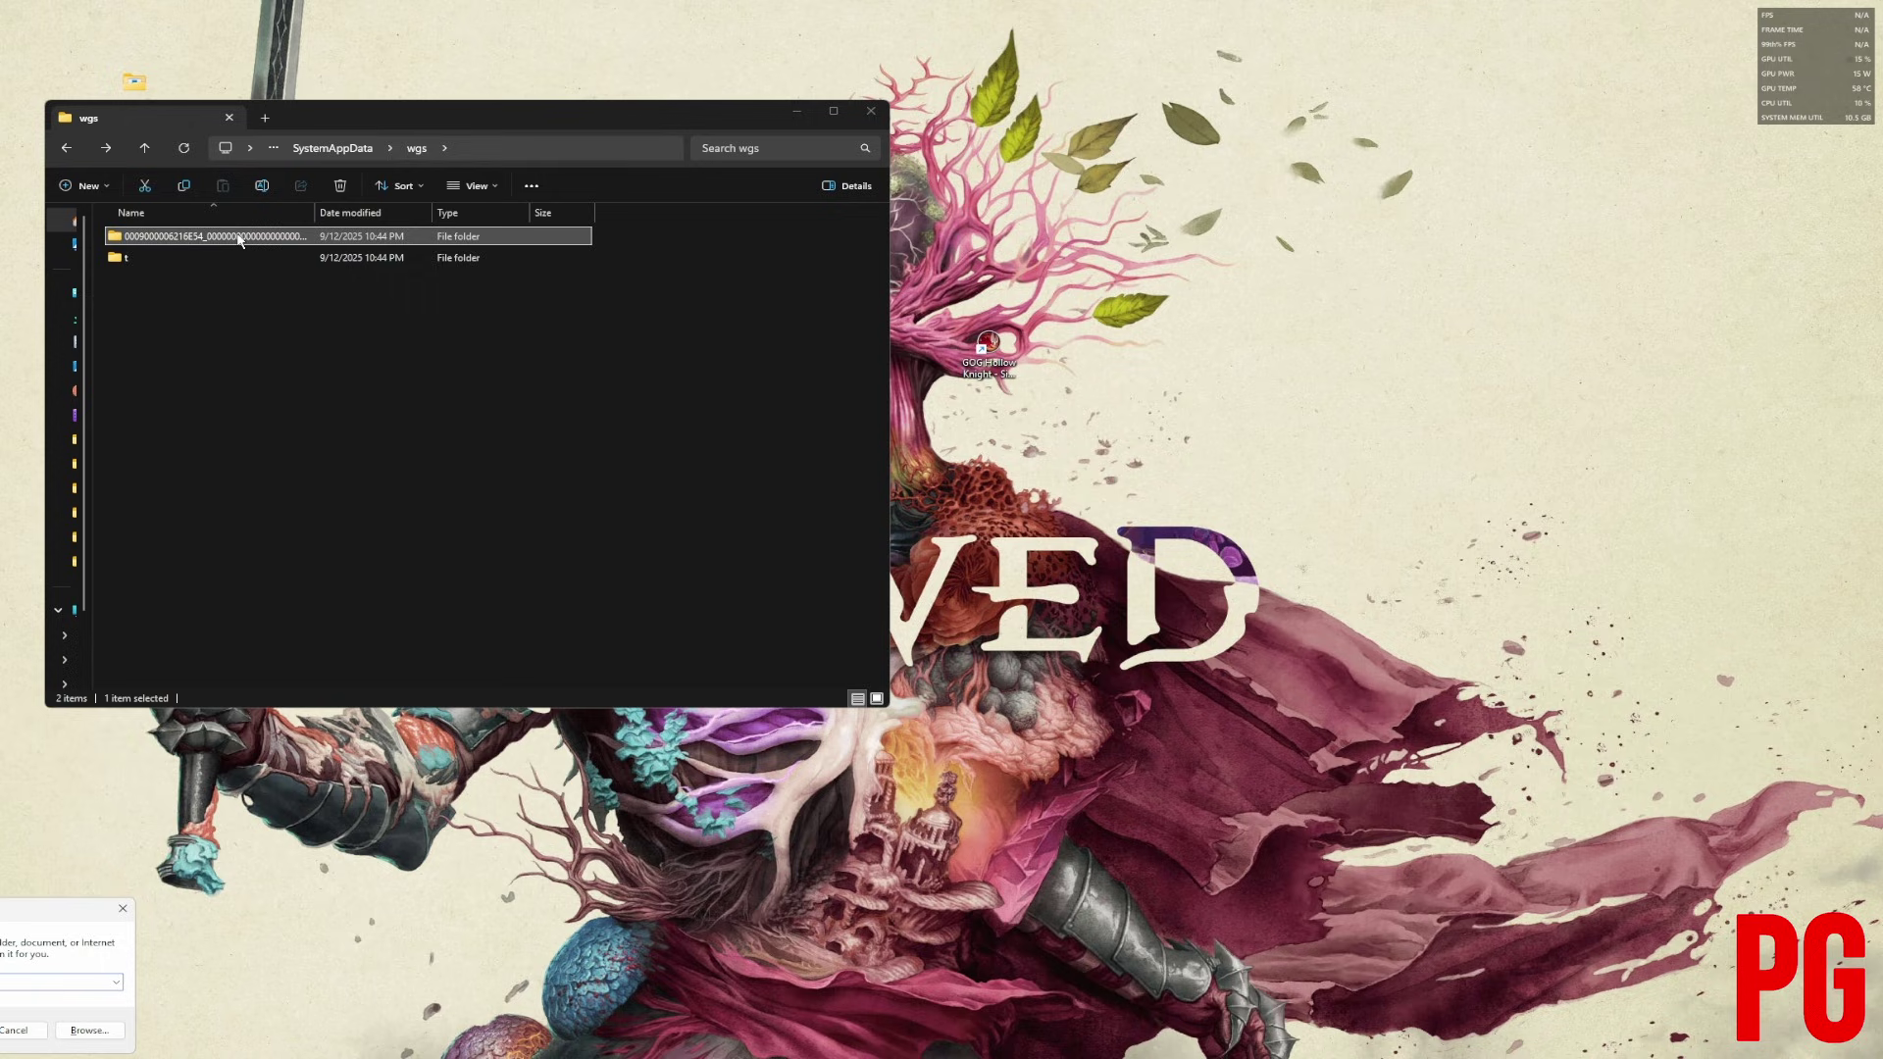
pyautogui.moveTo(59, 907); pyautogui.dragTo(840, 321)
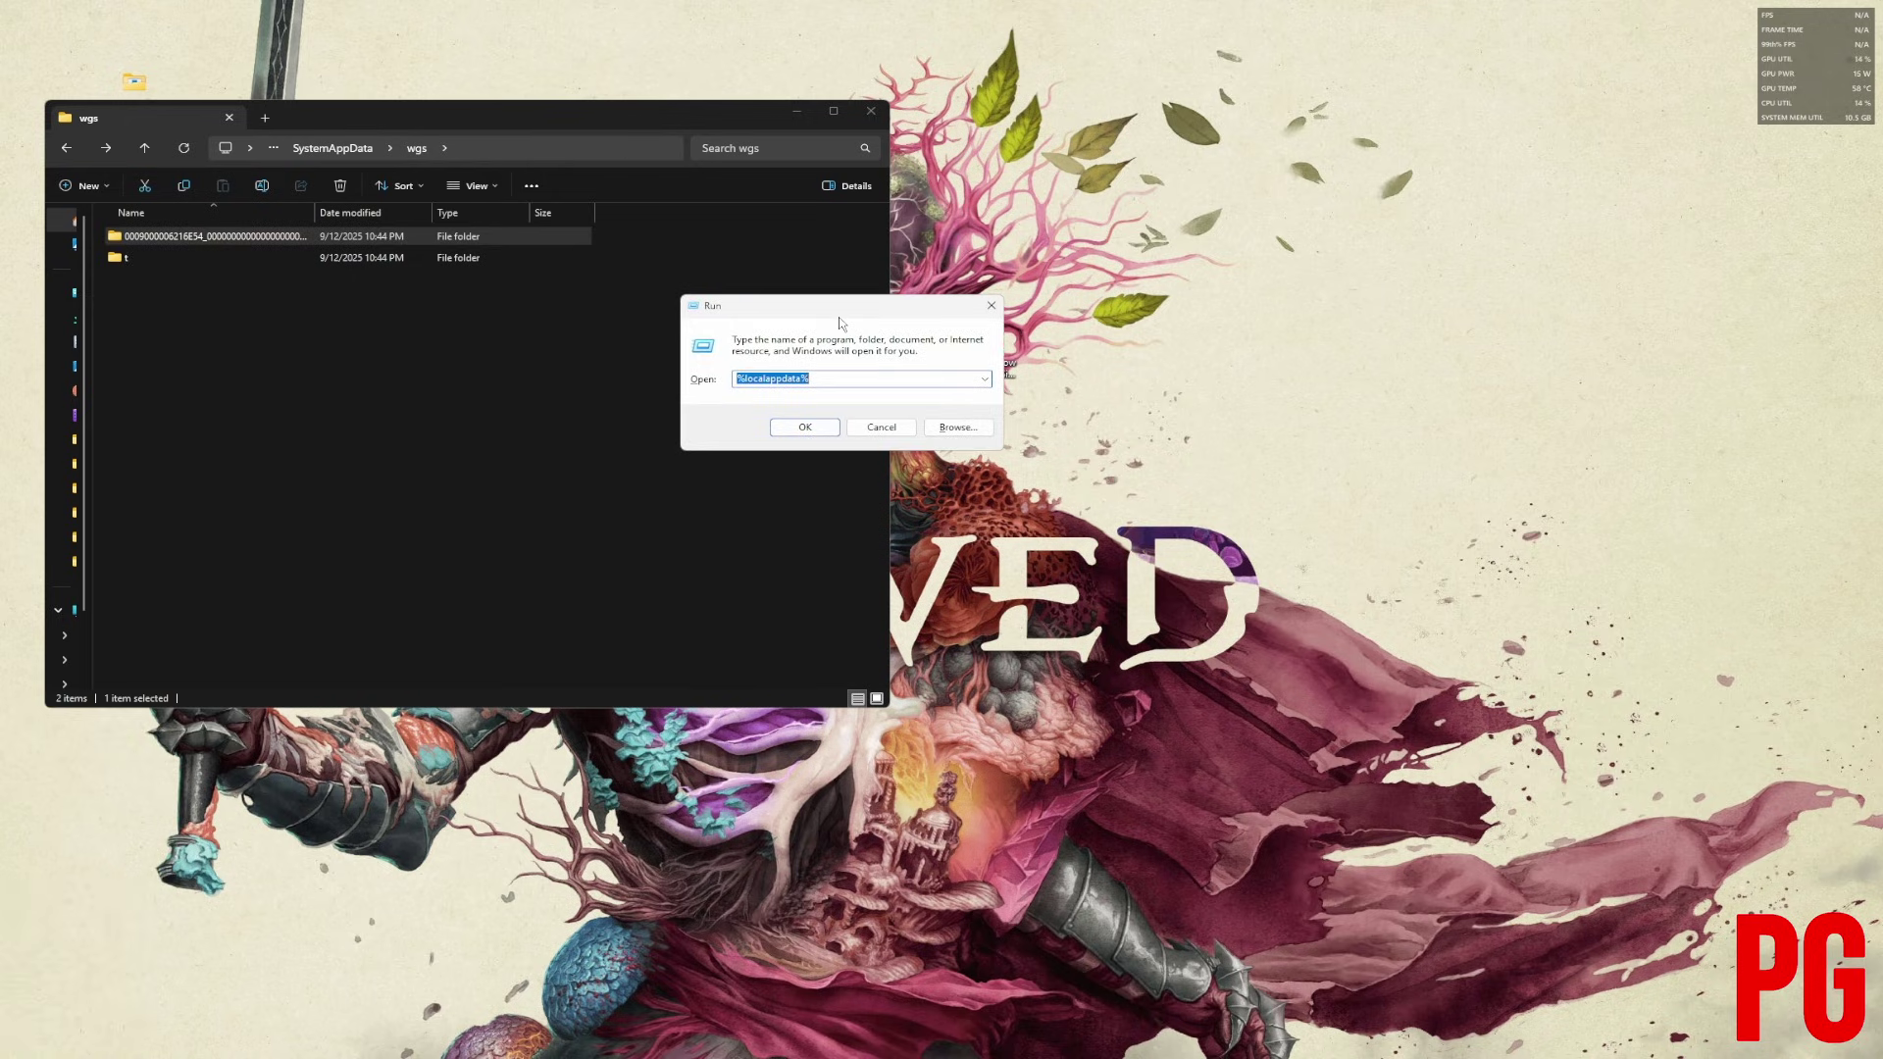
pyautogui.press('Return')
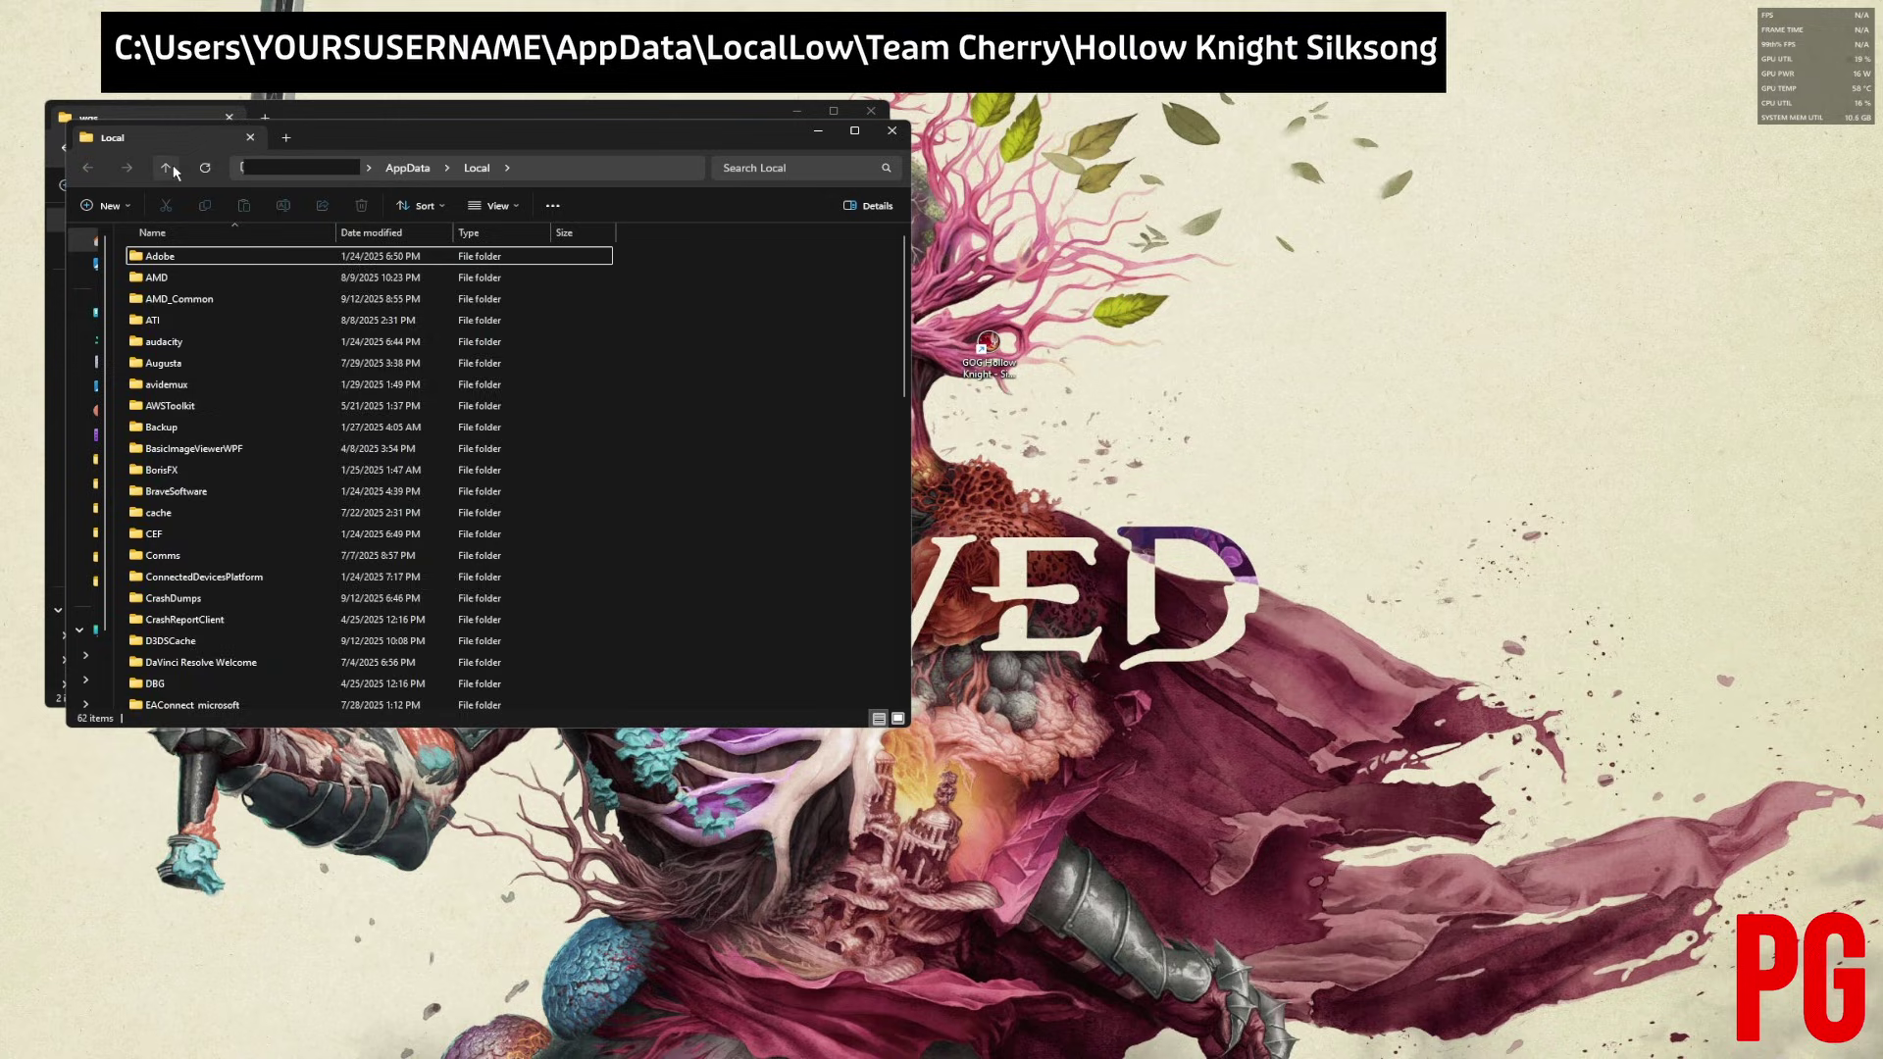
pyautogui.click(165, 169)
pyautogui.doubleClick(228, 279)
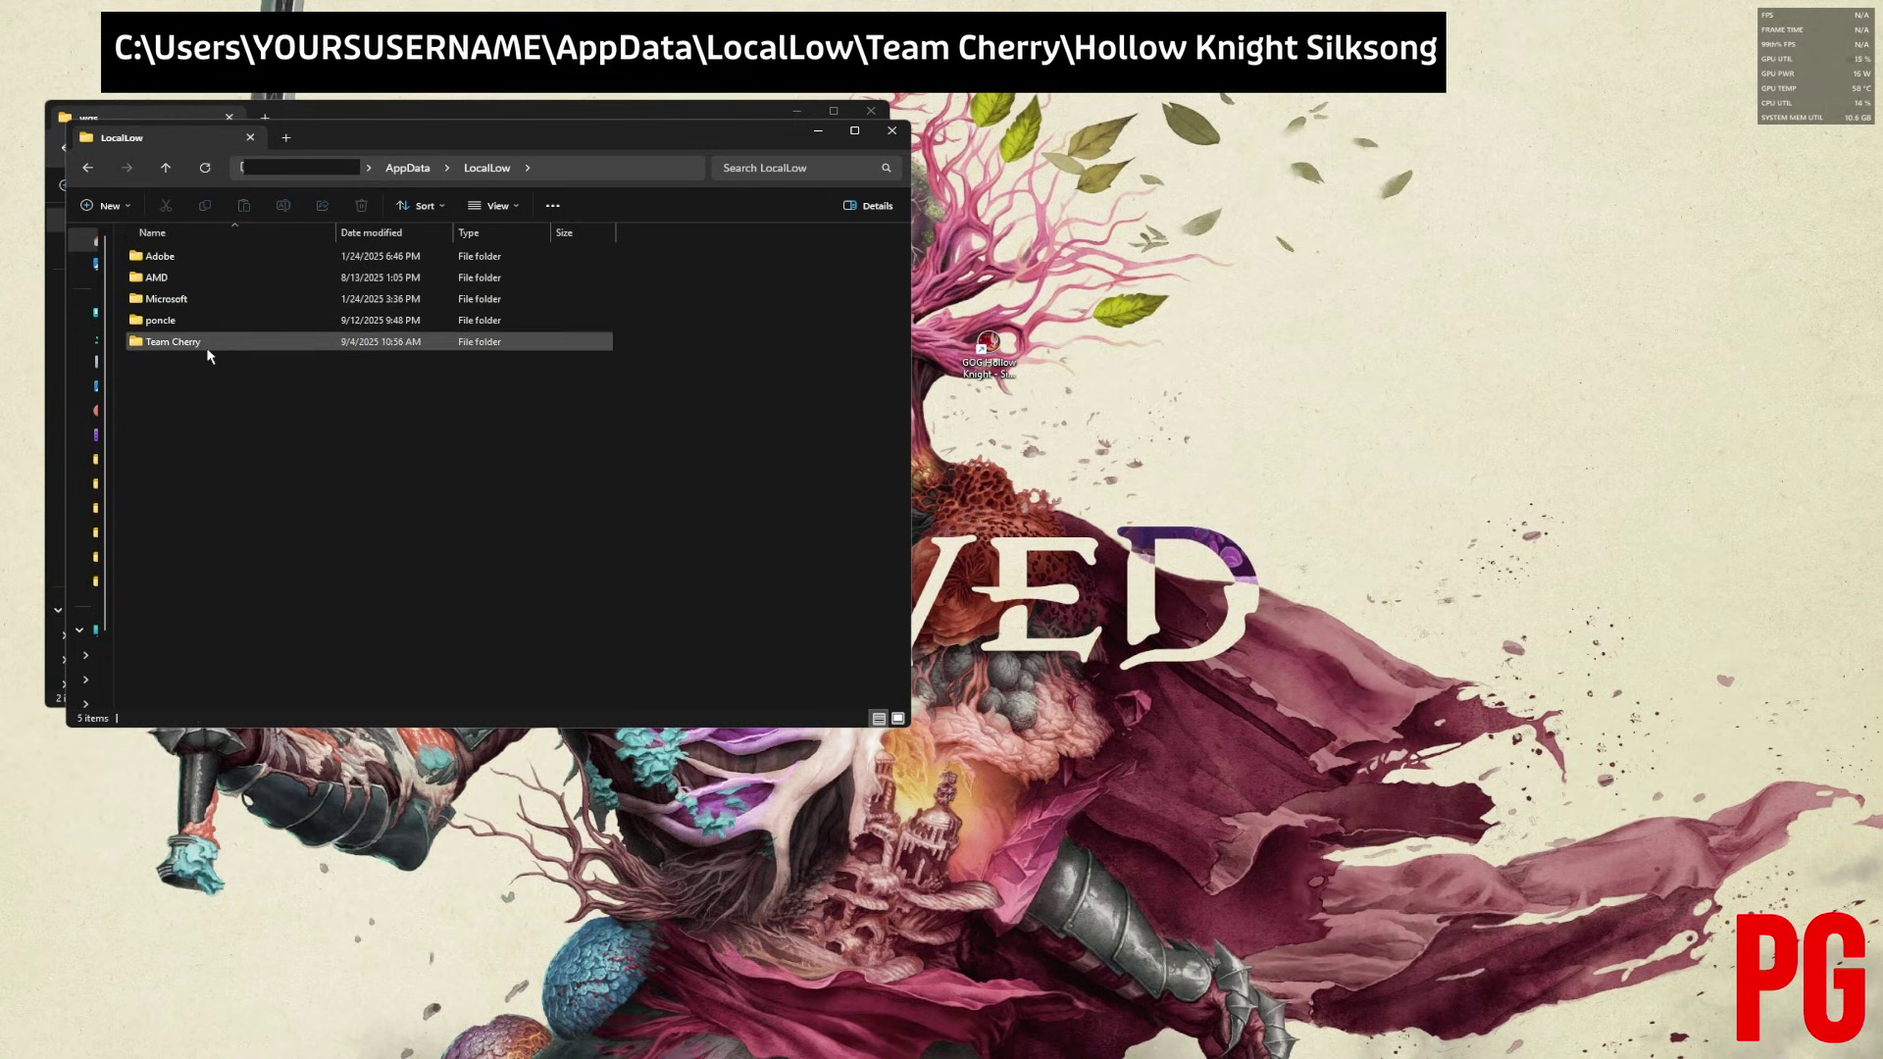
pyautogui.doubleClick(207, 348)
pyautogui.click(281, 261)
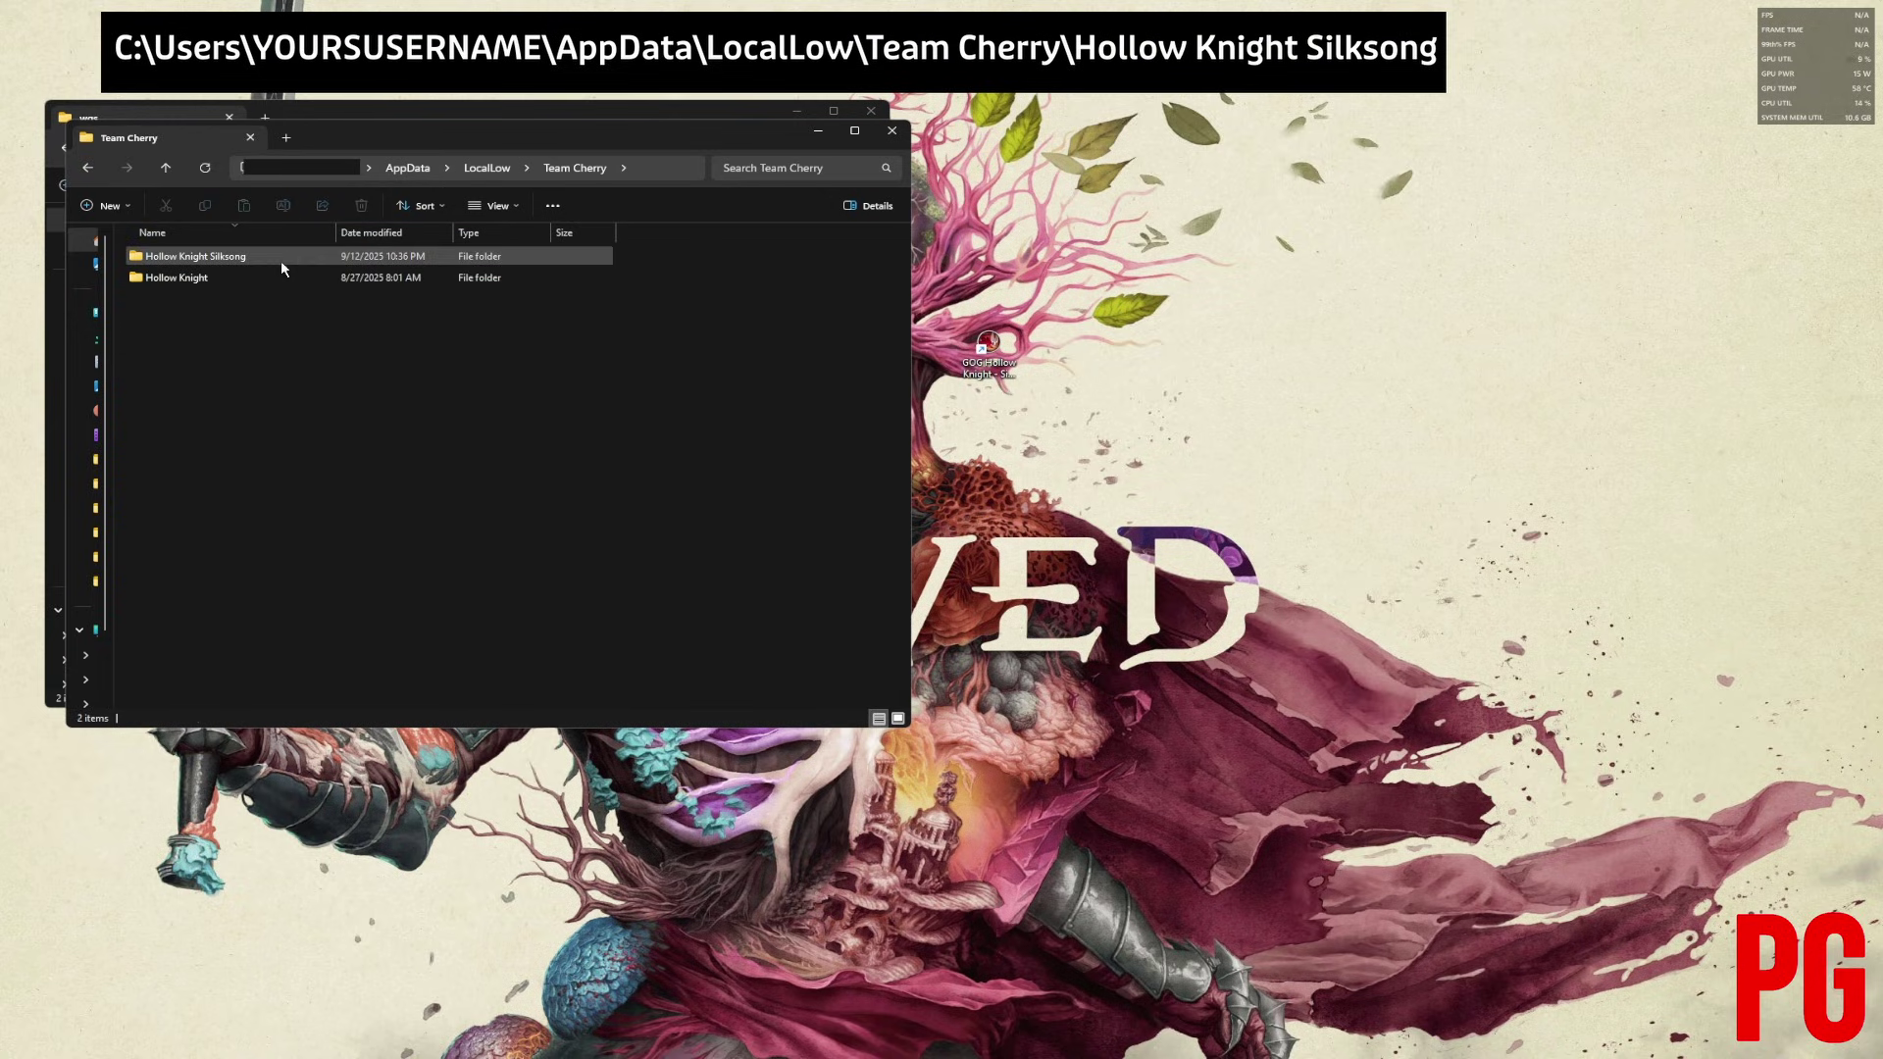
pyautogui.doubleClick(285, 258)
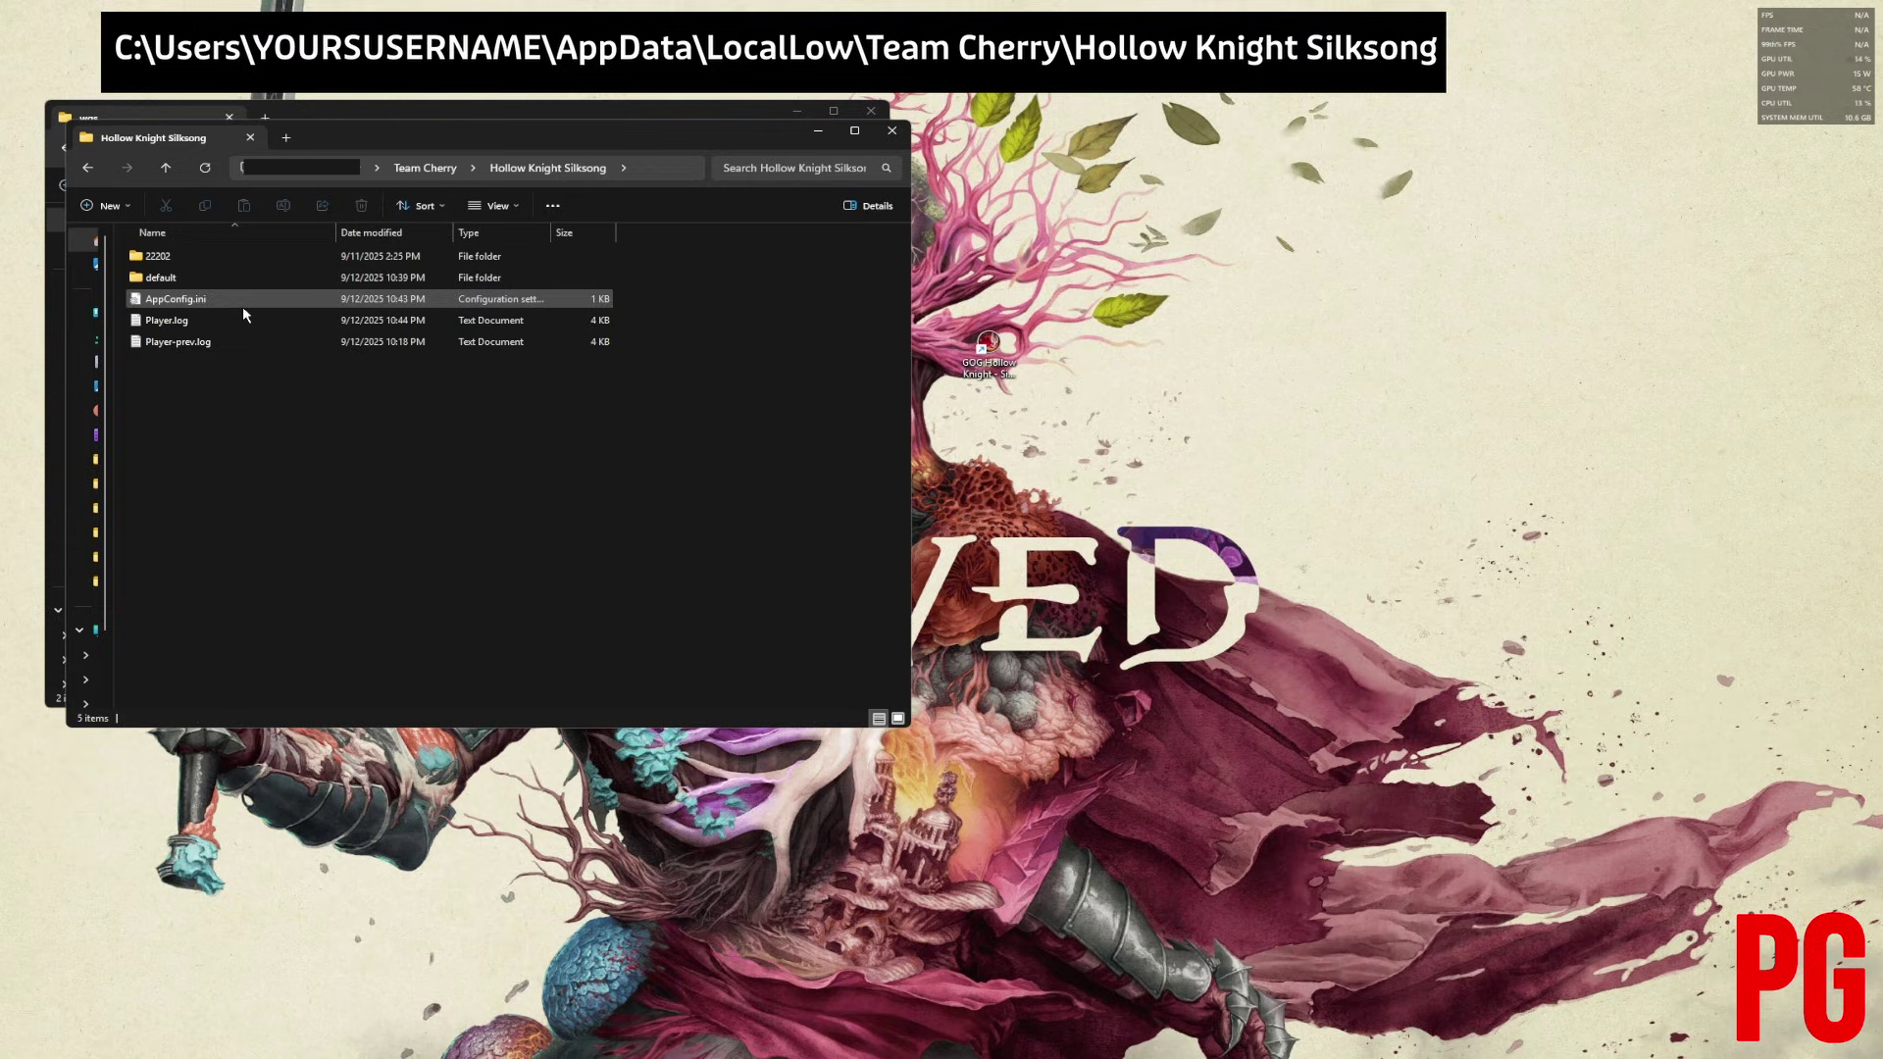
# Inspect the default and 22202 save folders.
pyautogui.doubleClick(199, 277)
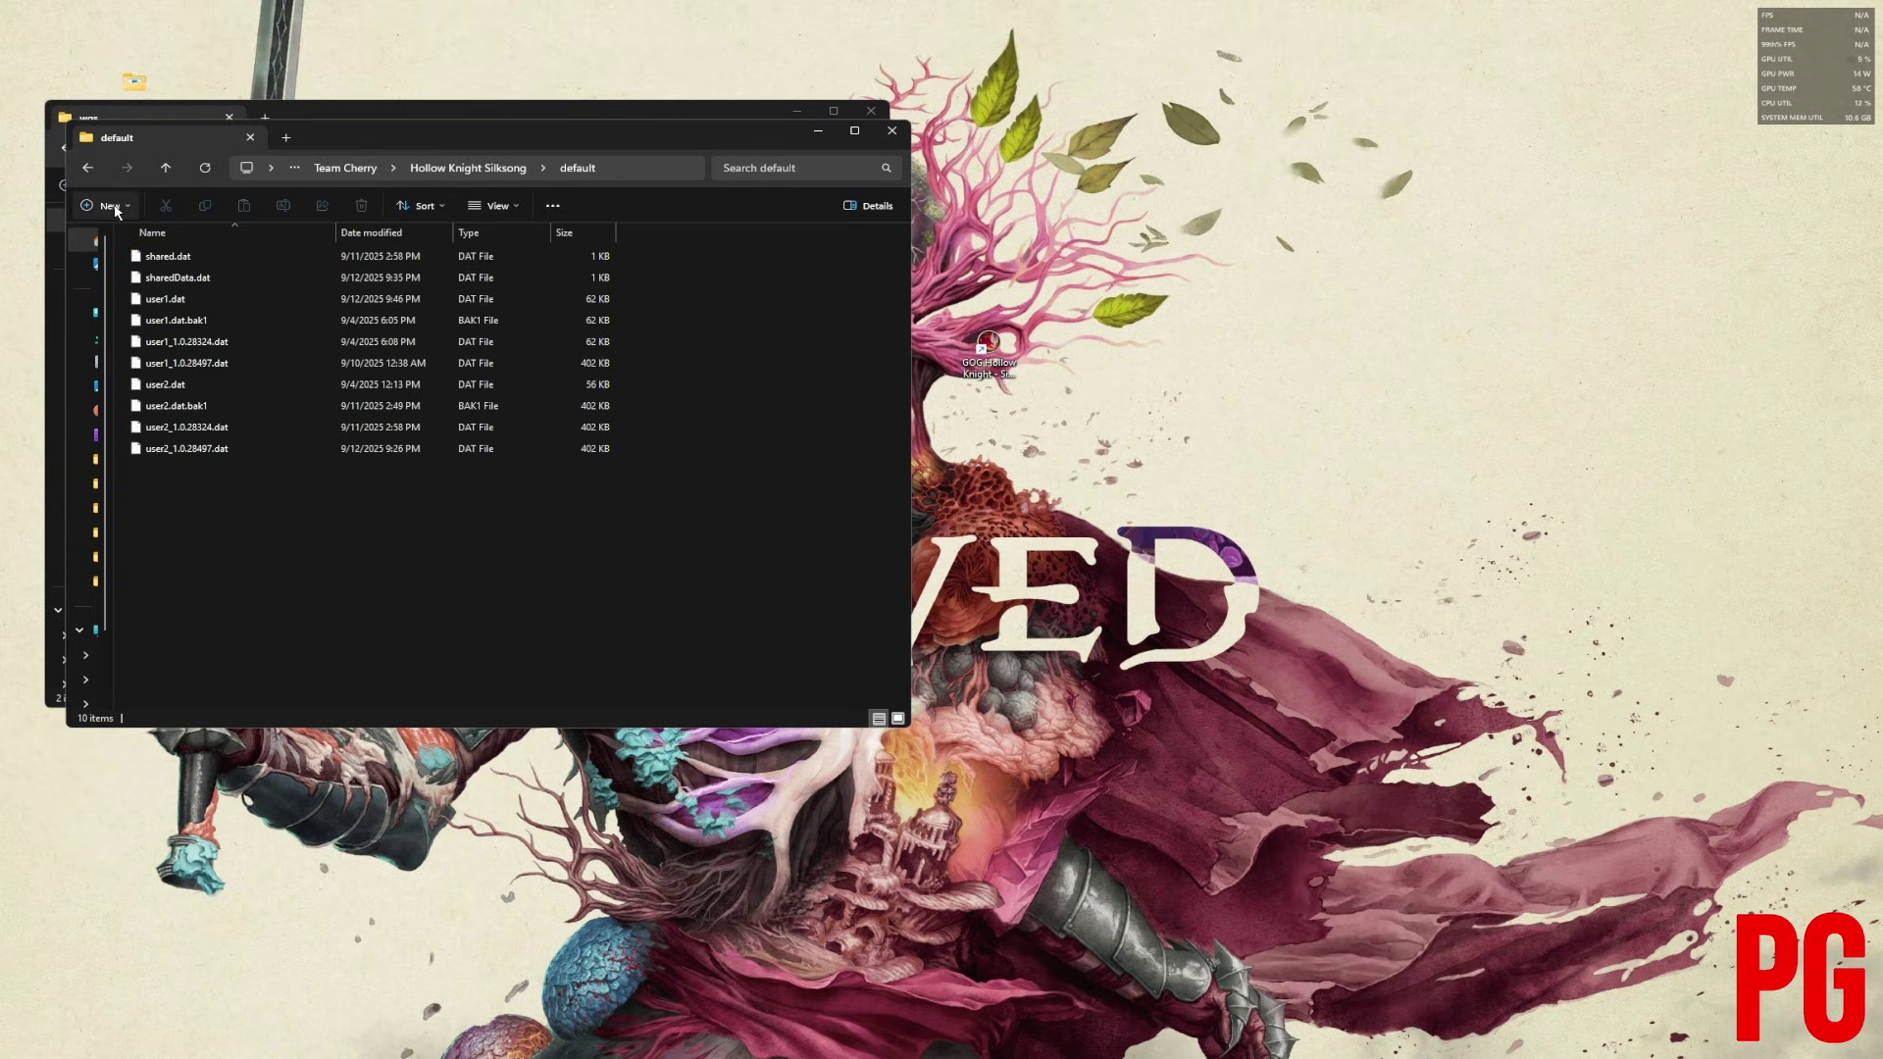
pyautogui.click(92, 173)
pyautogui.doubleClick(176, 258)
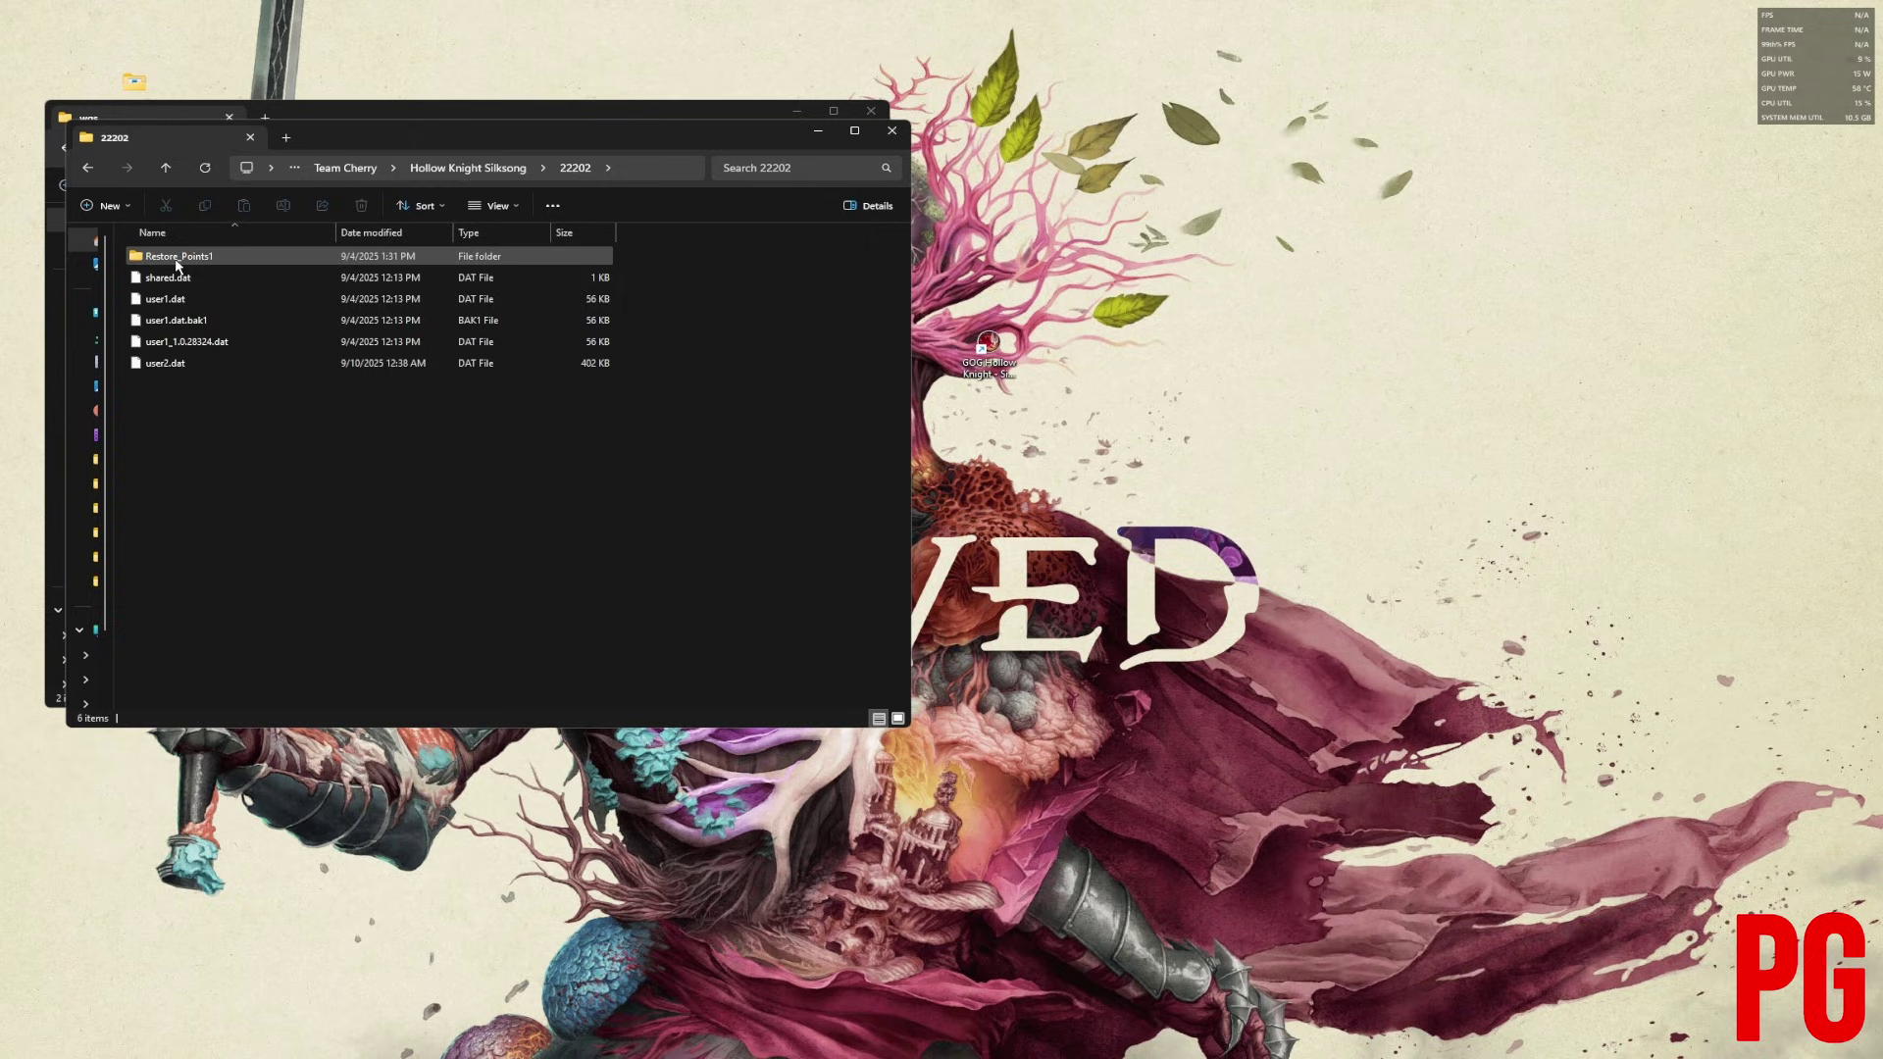
pyautogui.click(86, 172)
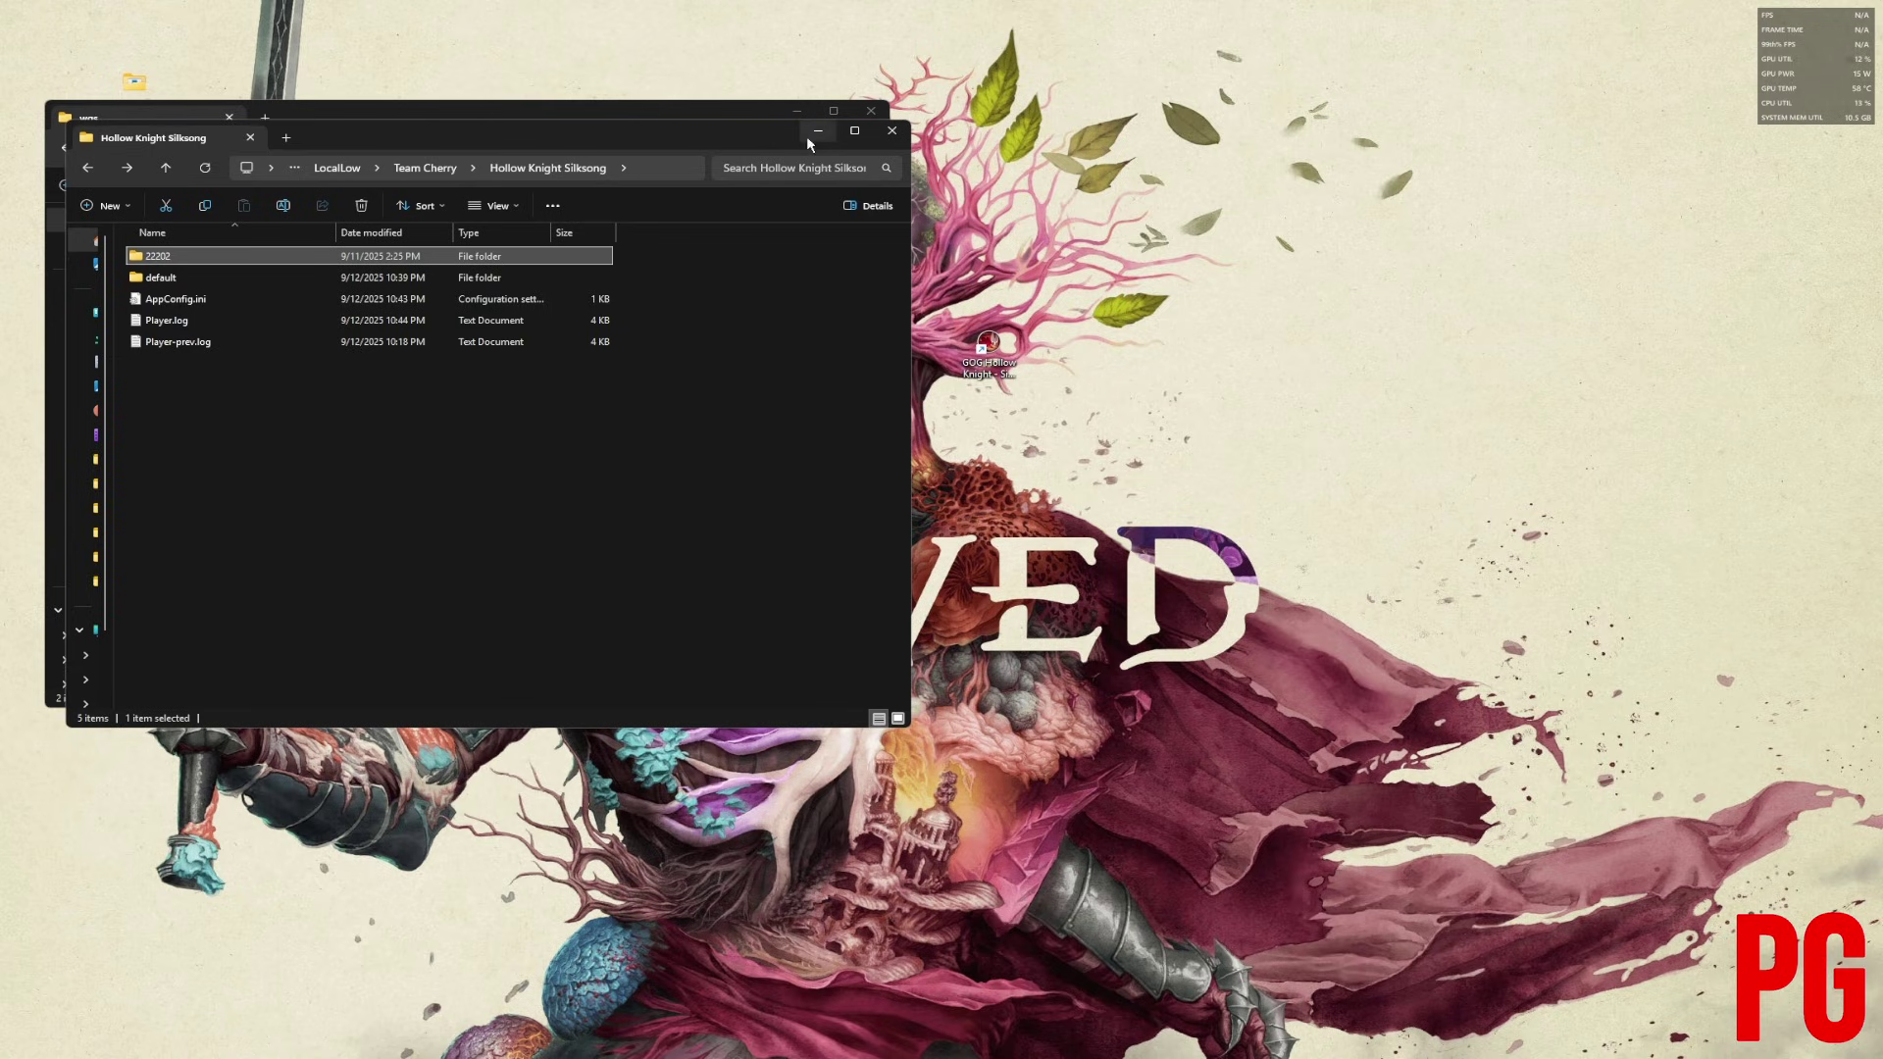
# Move both Explorer windows aside and reposition the Hollow Knight and GOG Silksong desktop shortcuts.
pyautogui.moveTo(806, 136); pyautogui.dragTo(619, 137)
pyautogui.moveTo(759, 119); pyautogui.dragTo(480, 163)
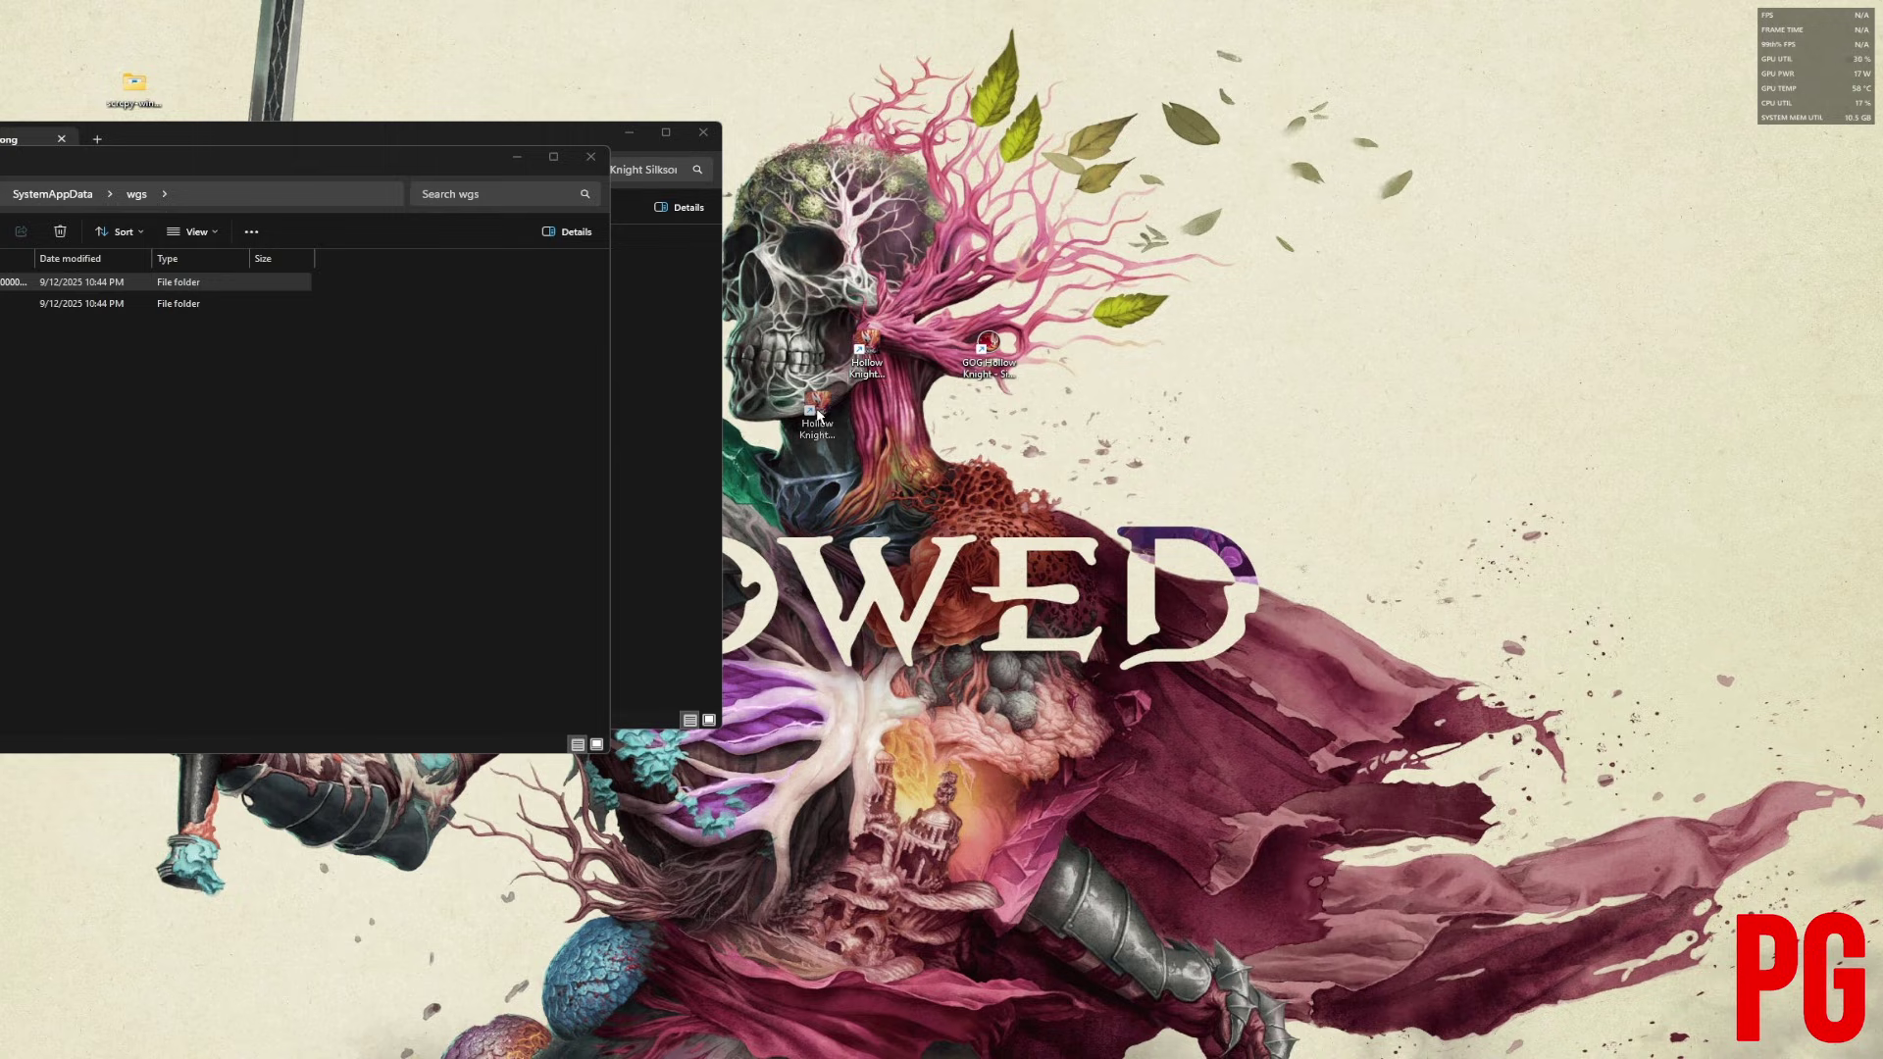
pyautogui.moveTo(962, 399); pyautogui.dragTo(849, 405)
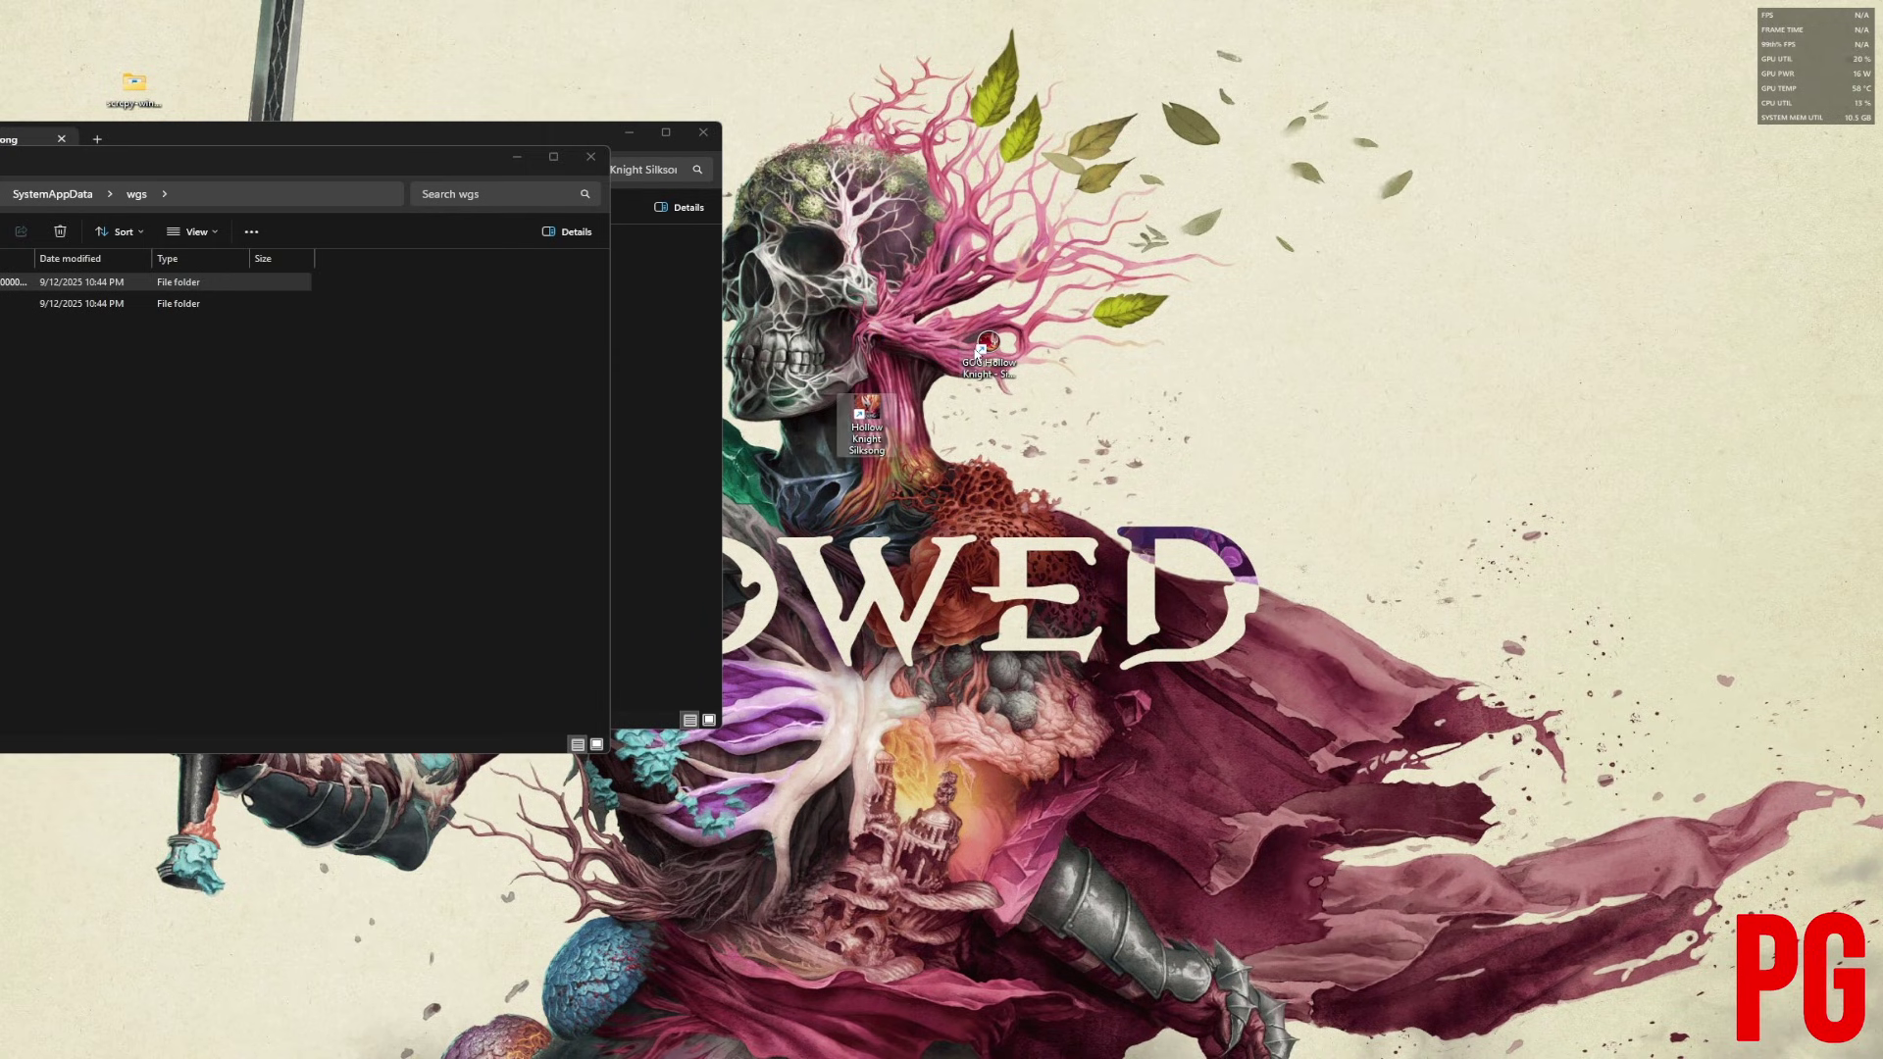
pyautogui.moveTo(988, 360); pyautogui.dragTo(991, 439)
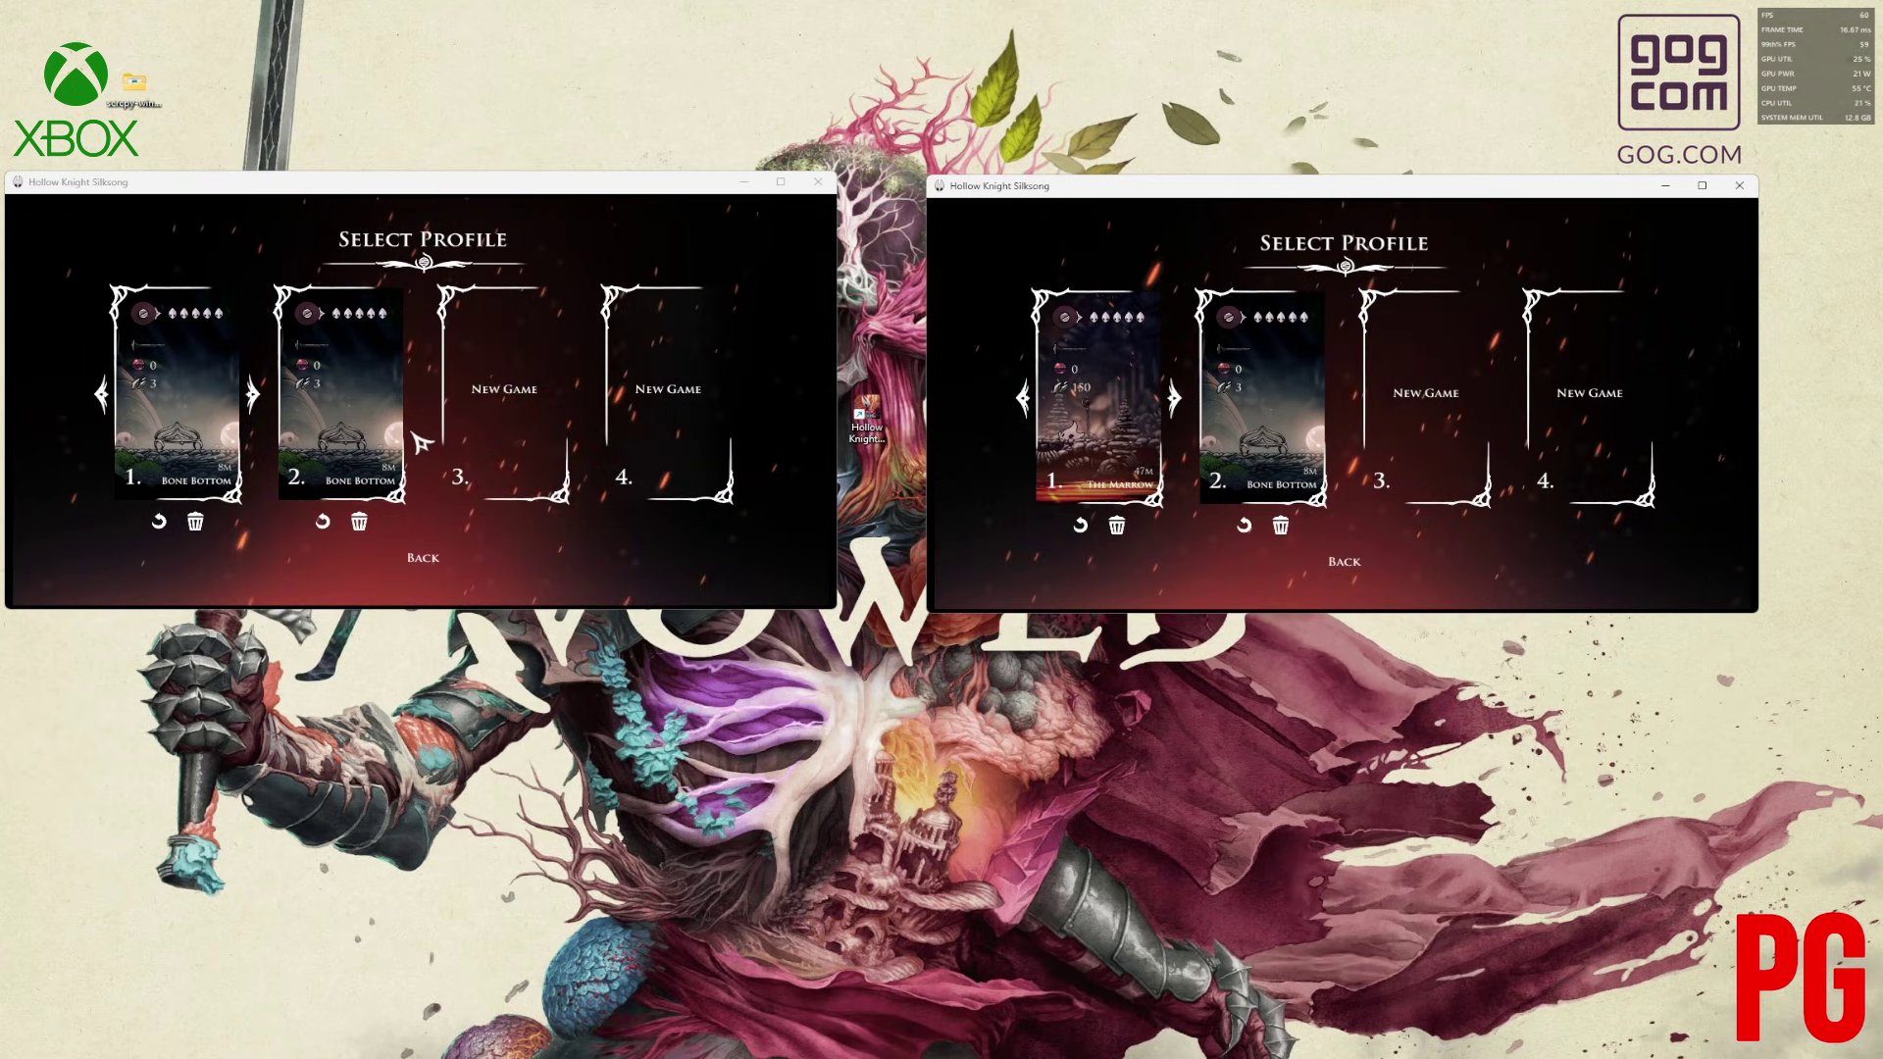
pyautogui.press('Right')
pyautogui.press('Right')
pyautogui.press('Right')
pyautogui.press('Right')
pyautogui.press('Right')
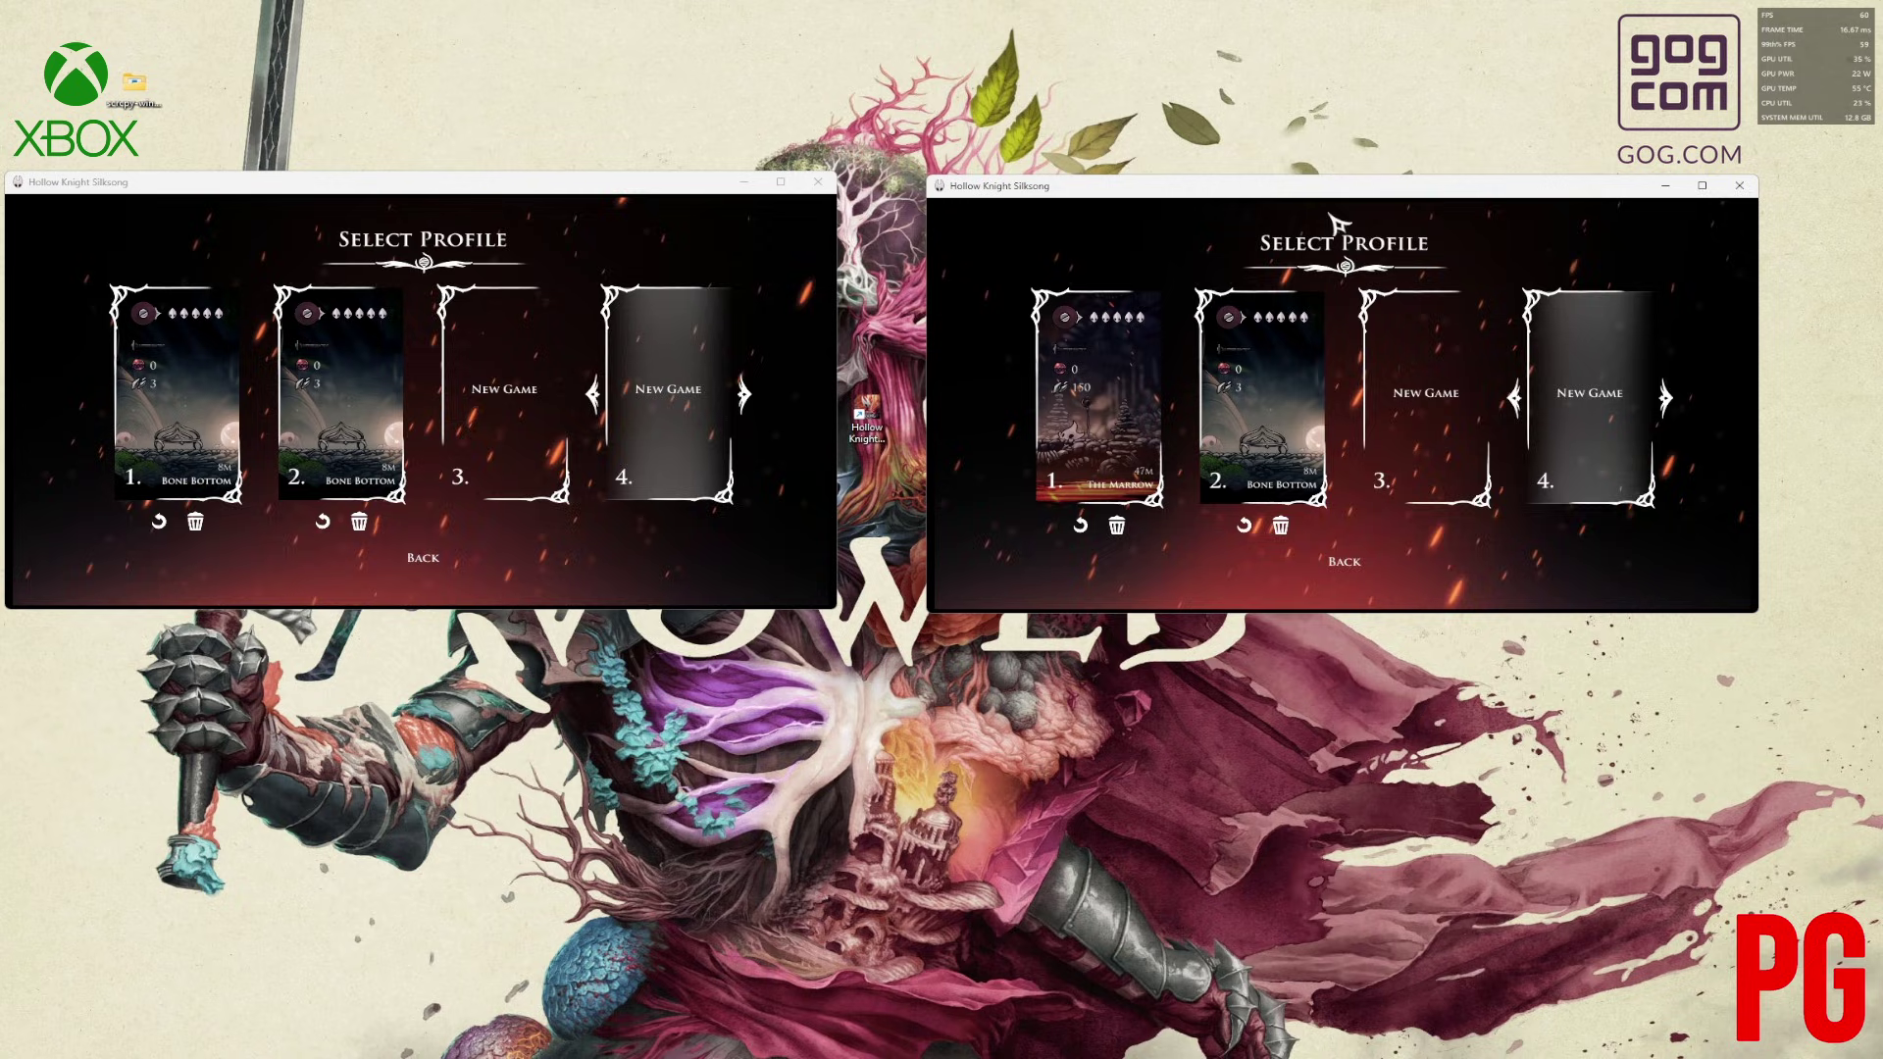
pyautogui.press('Right')
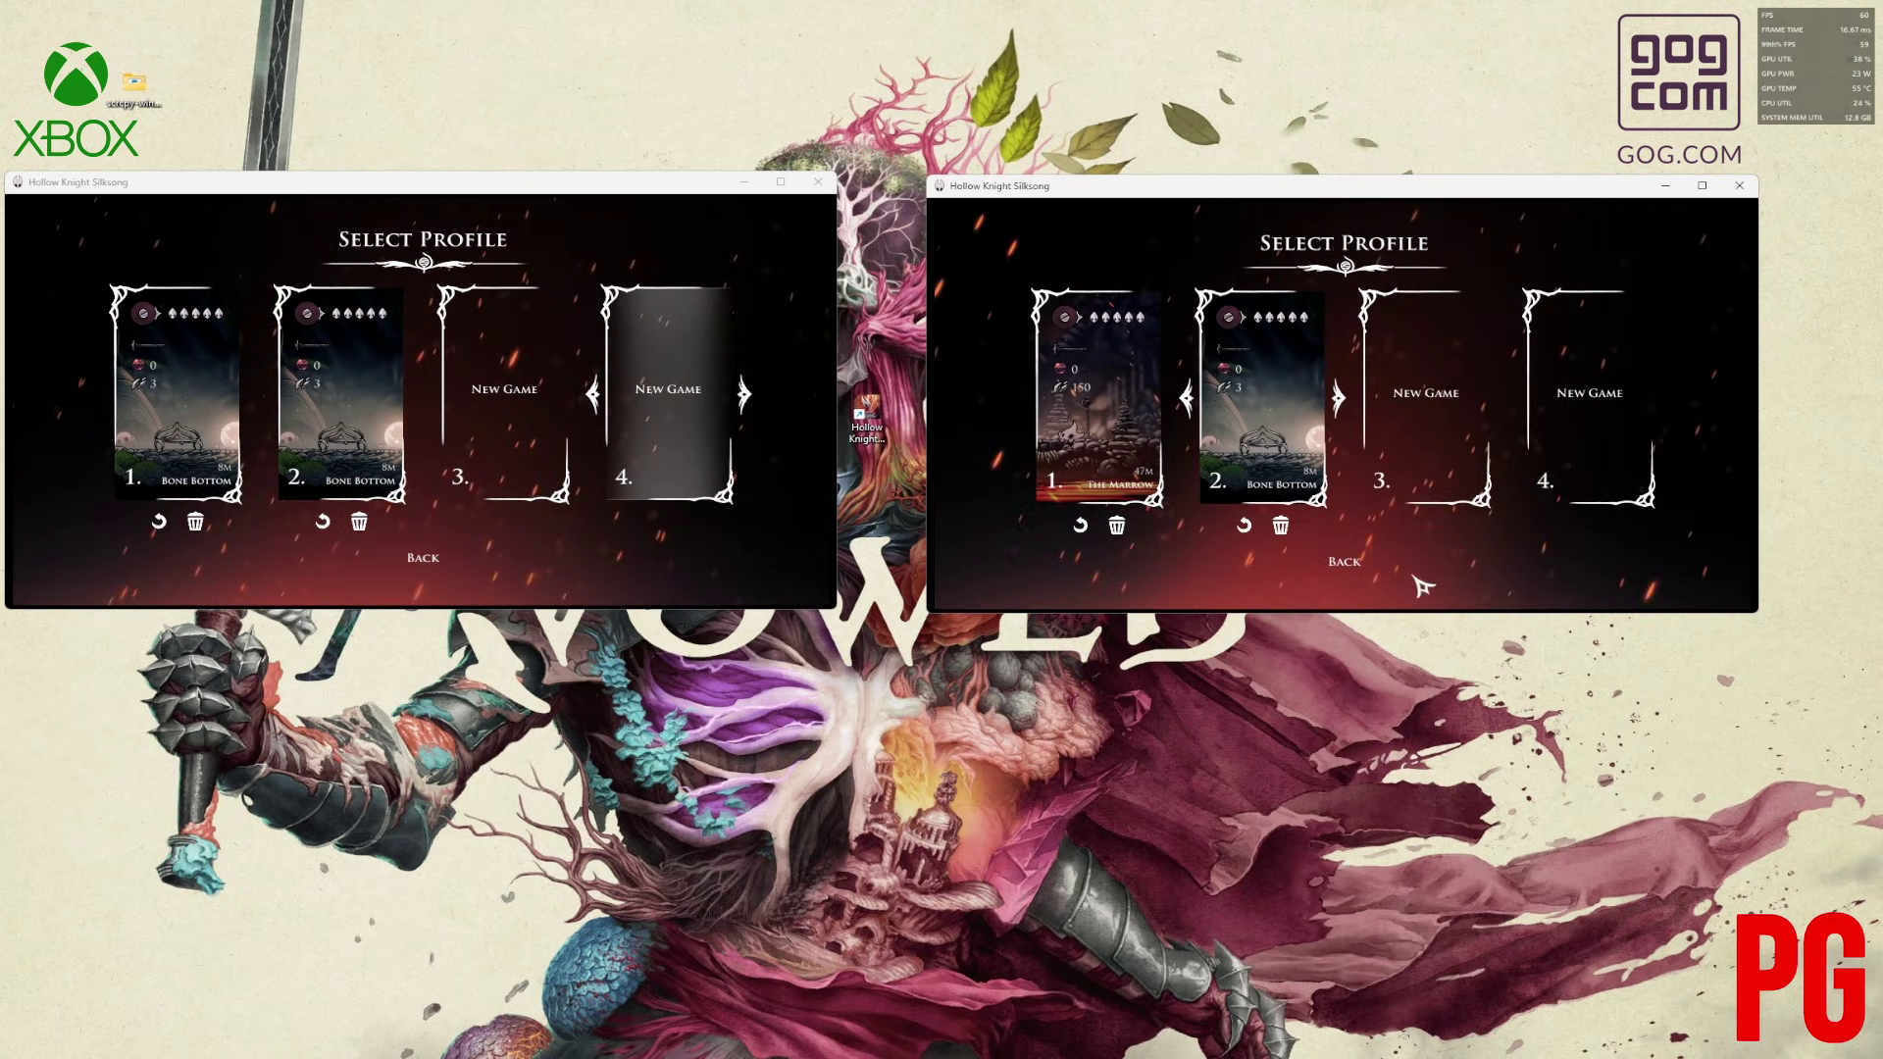
pyautogui.press('Down')
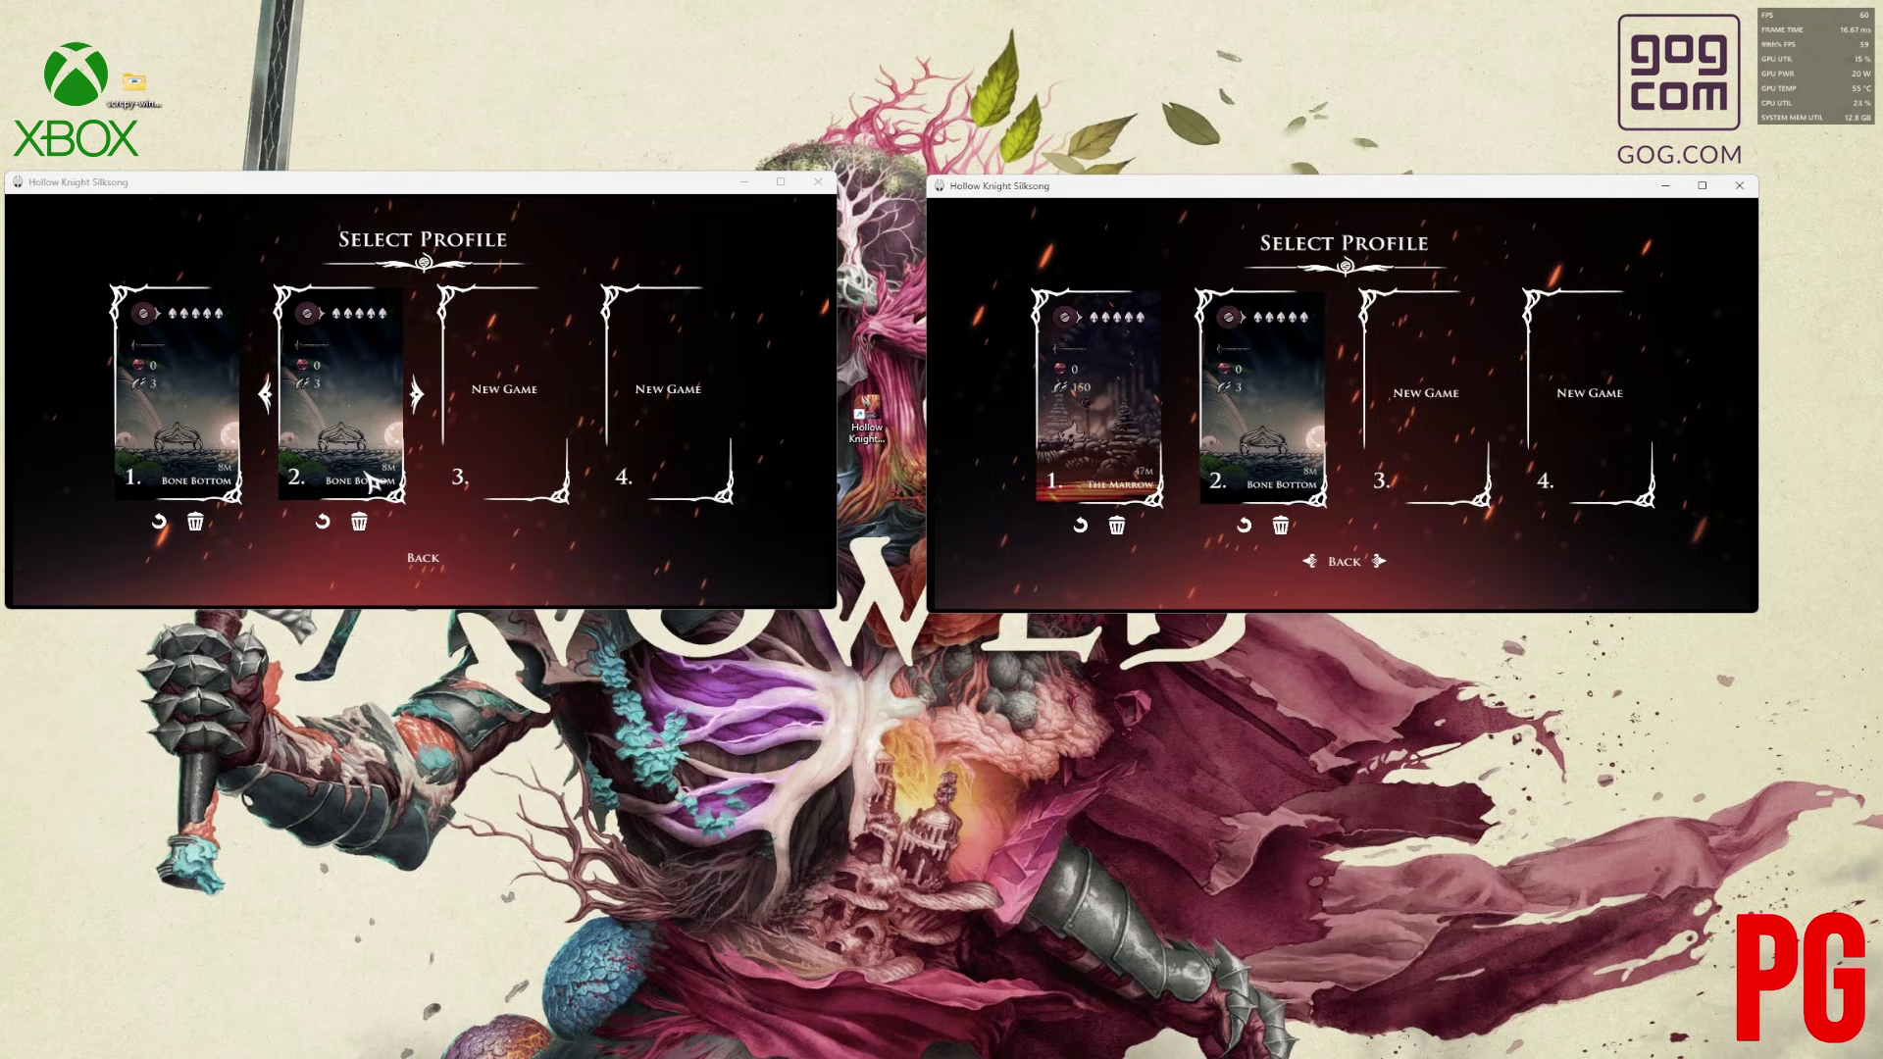
pyautogui.press('Up')
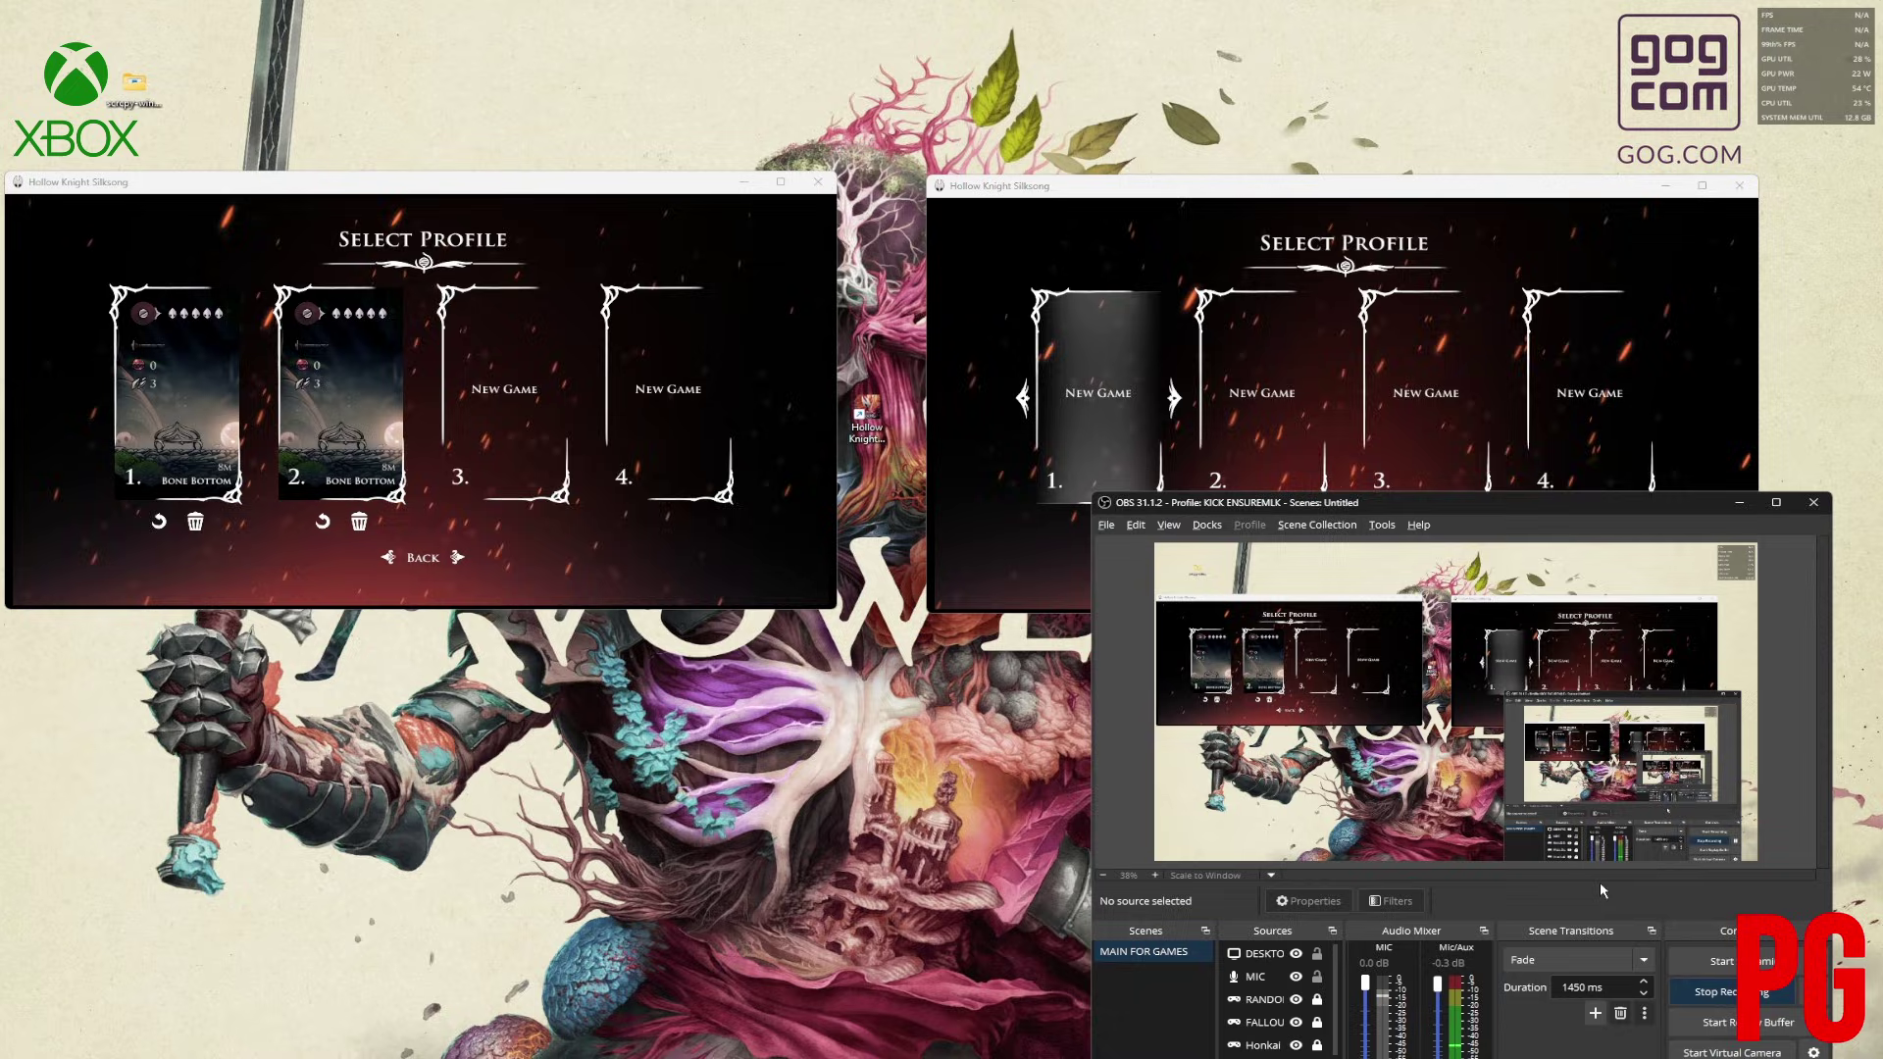
pyautogui.hotkey('alt', 'Tab')
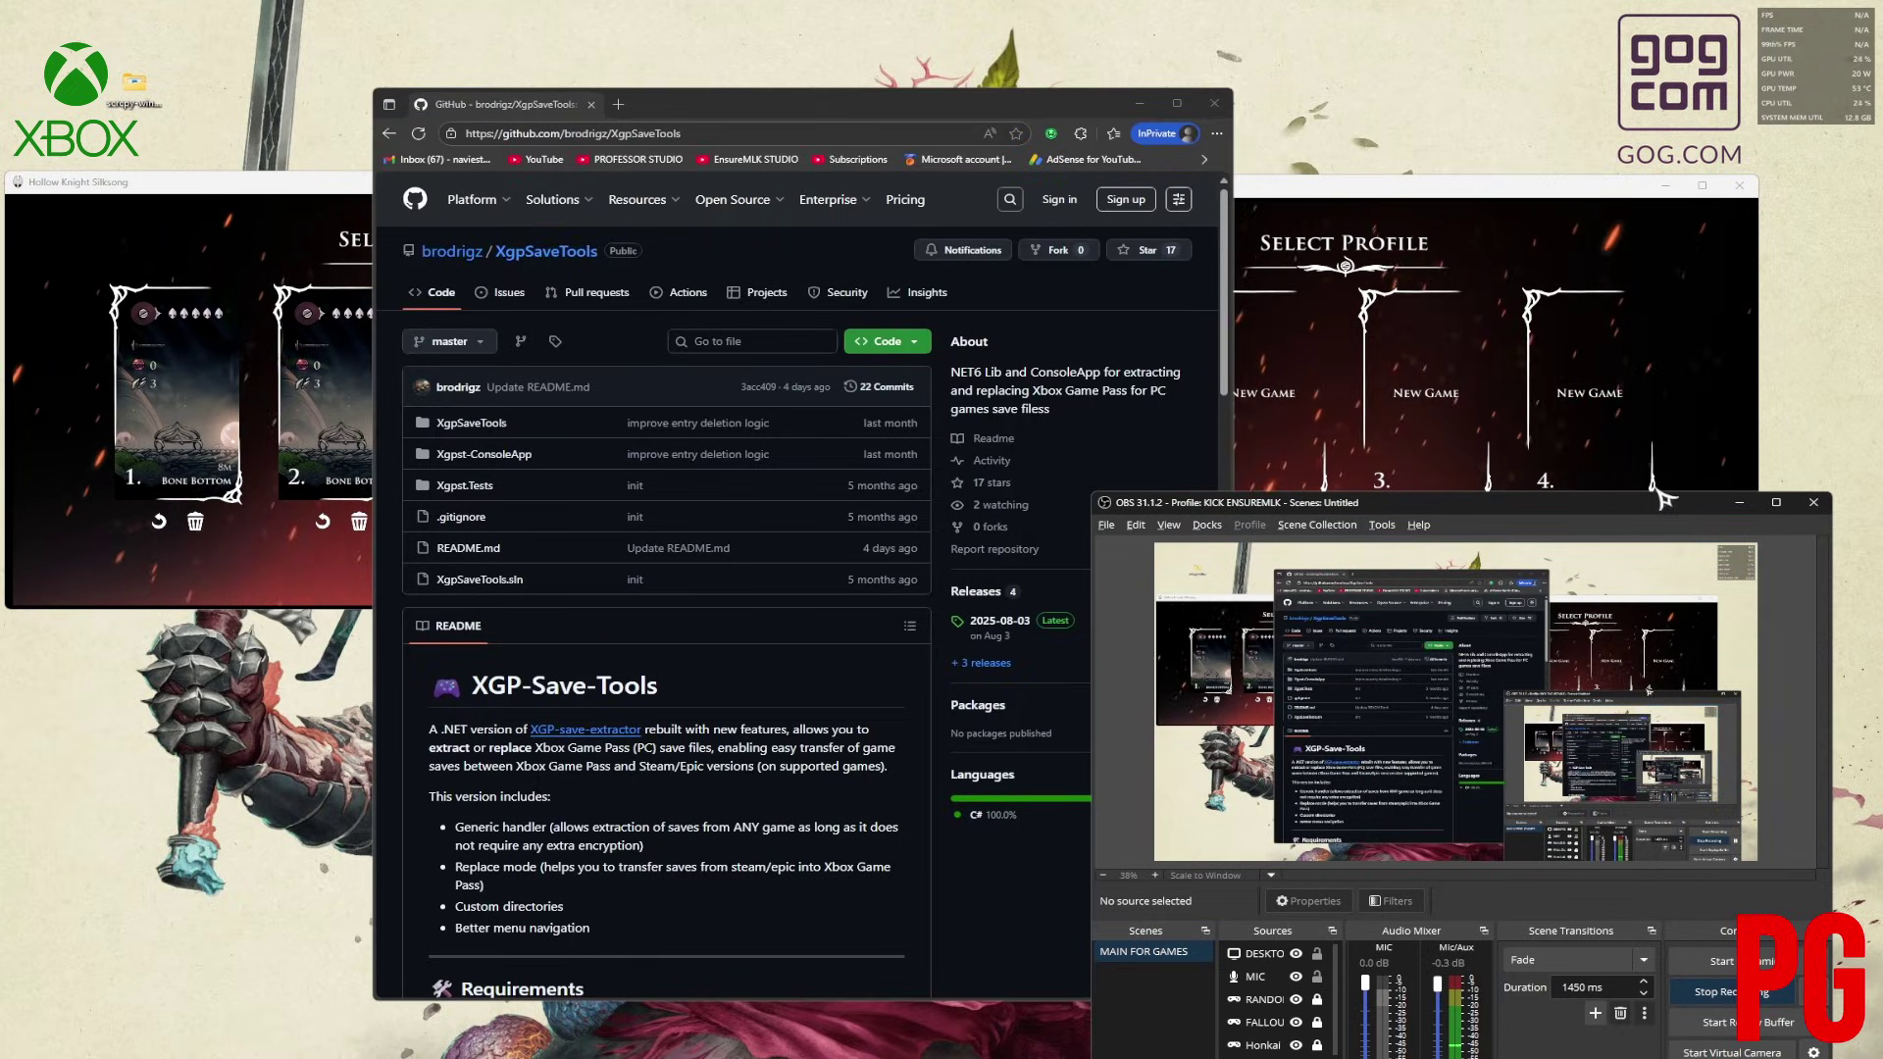
# Highlight the .NET 6 runtime and Windows 10/11 requirements in the XgpSaveTools README.
pyautogui.click(1741, 503)
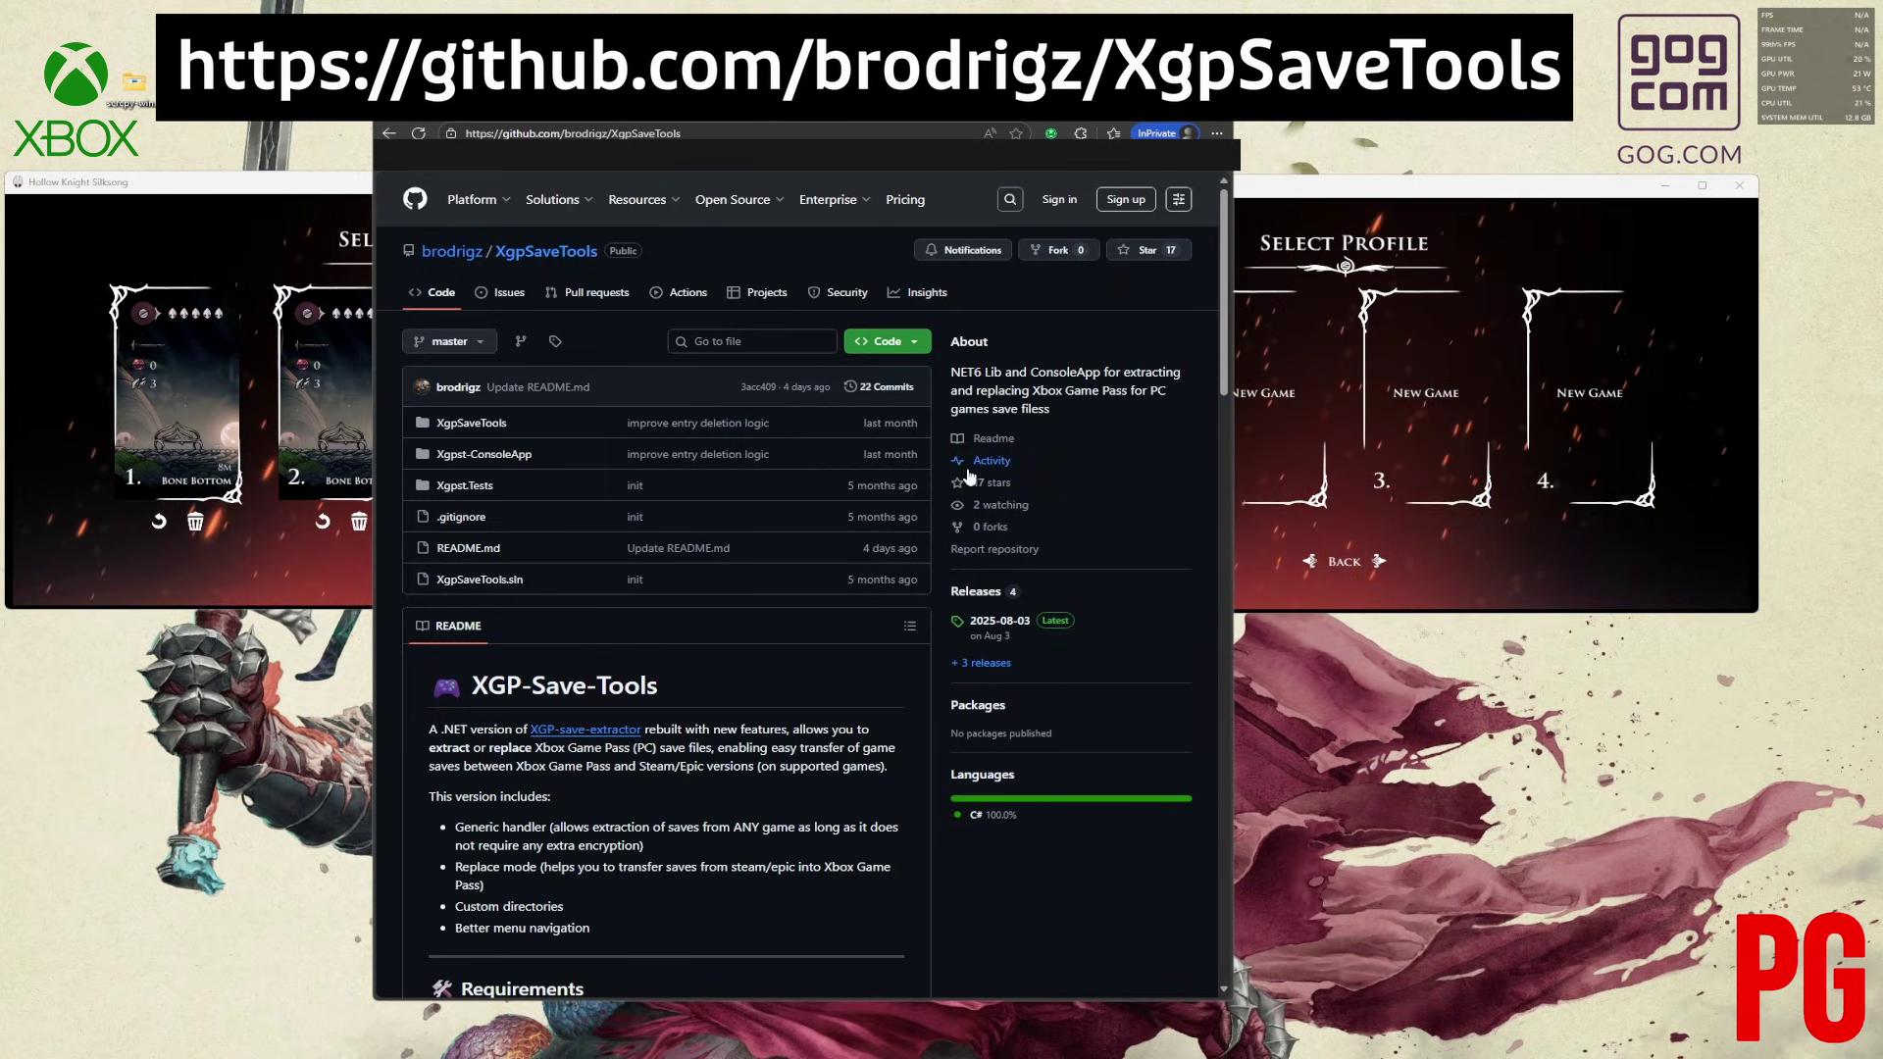
pyautogui.scroll(-3, 529, 707)
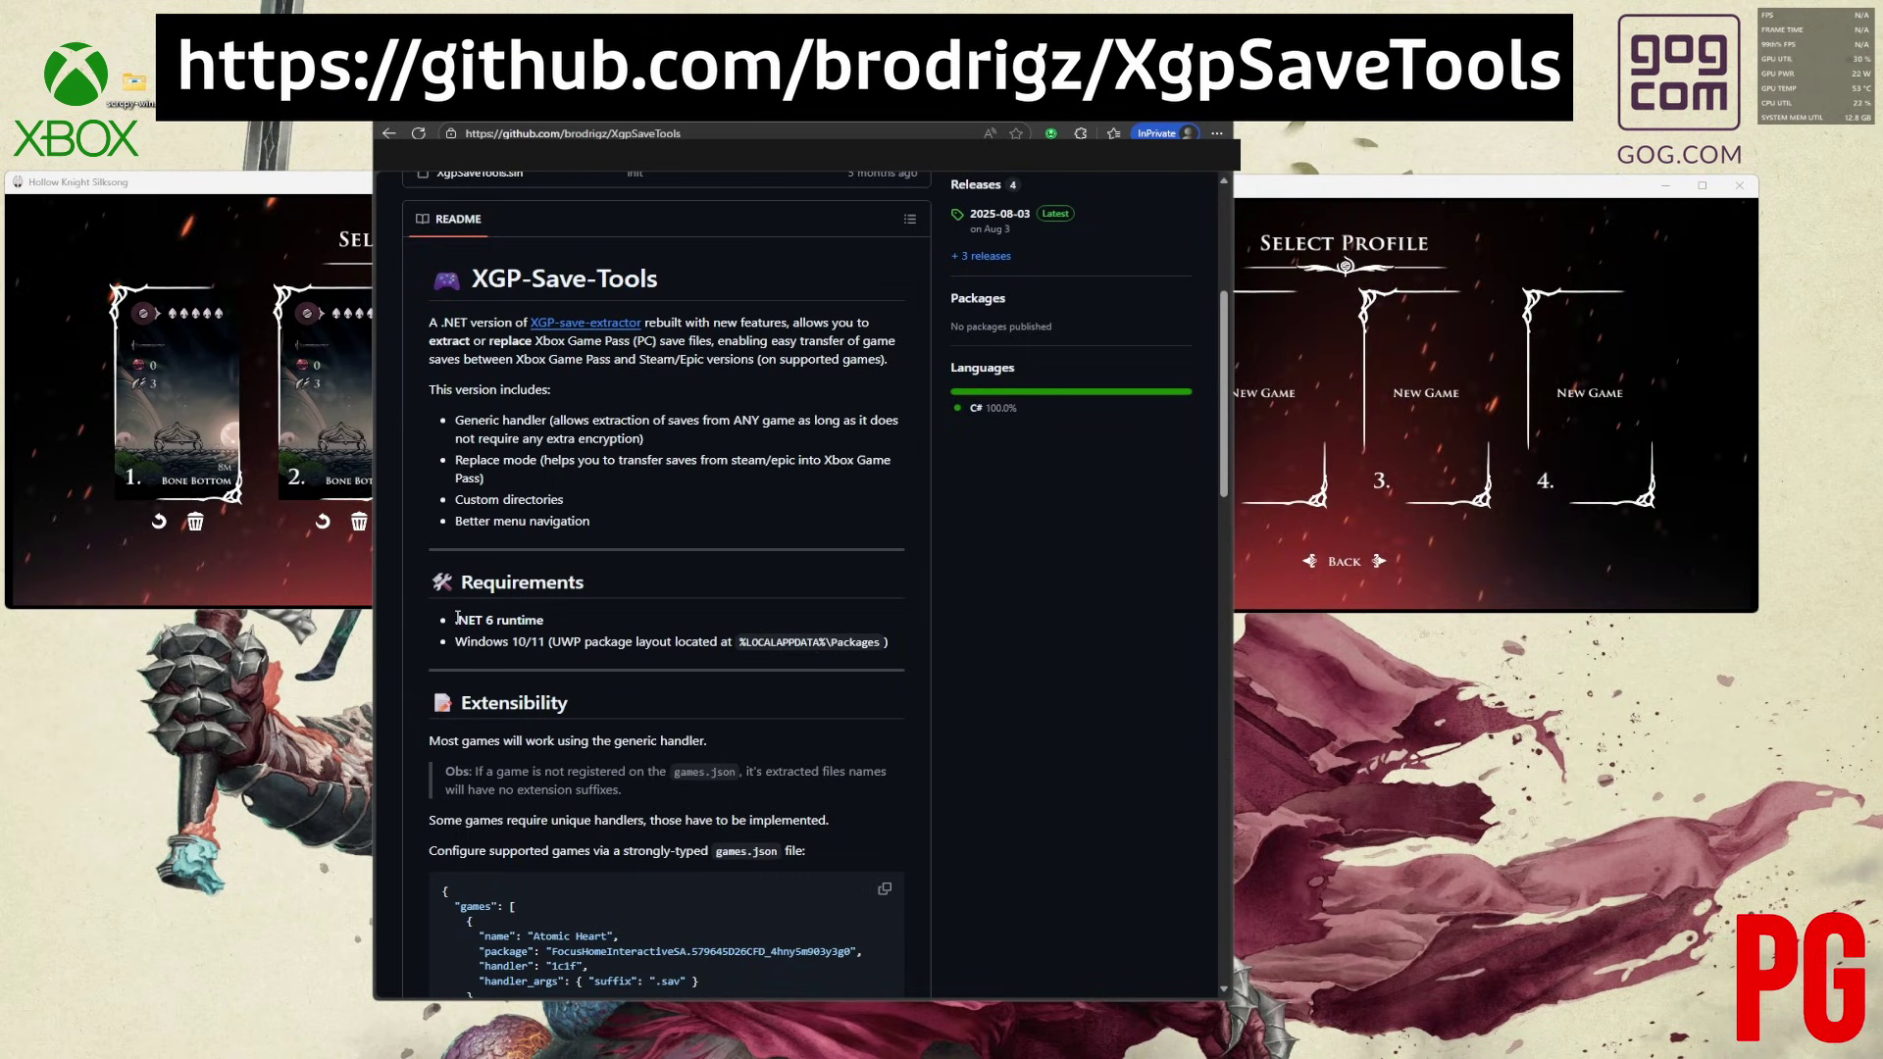
pyautogui.moveTo(456, 619); pyautogui.dragTo(542, 623)
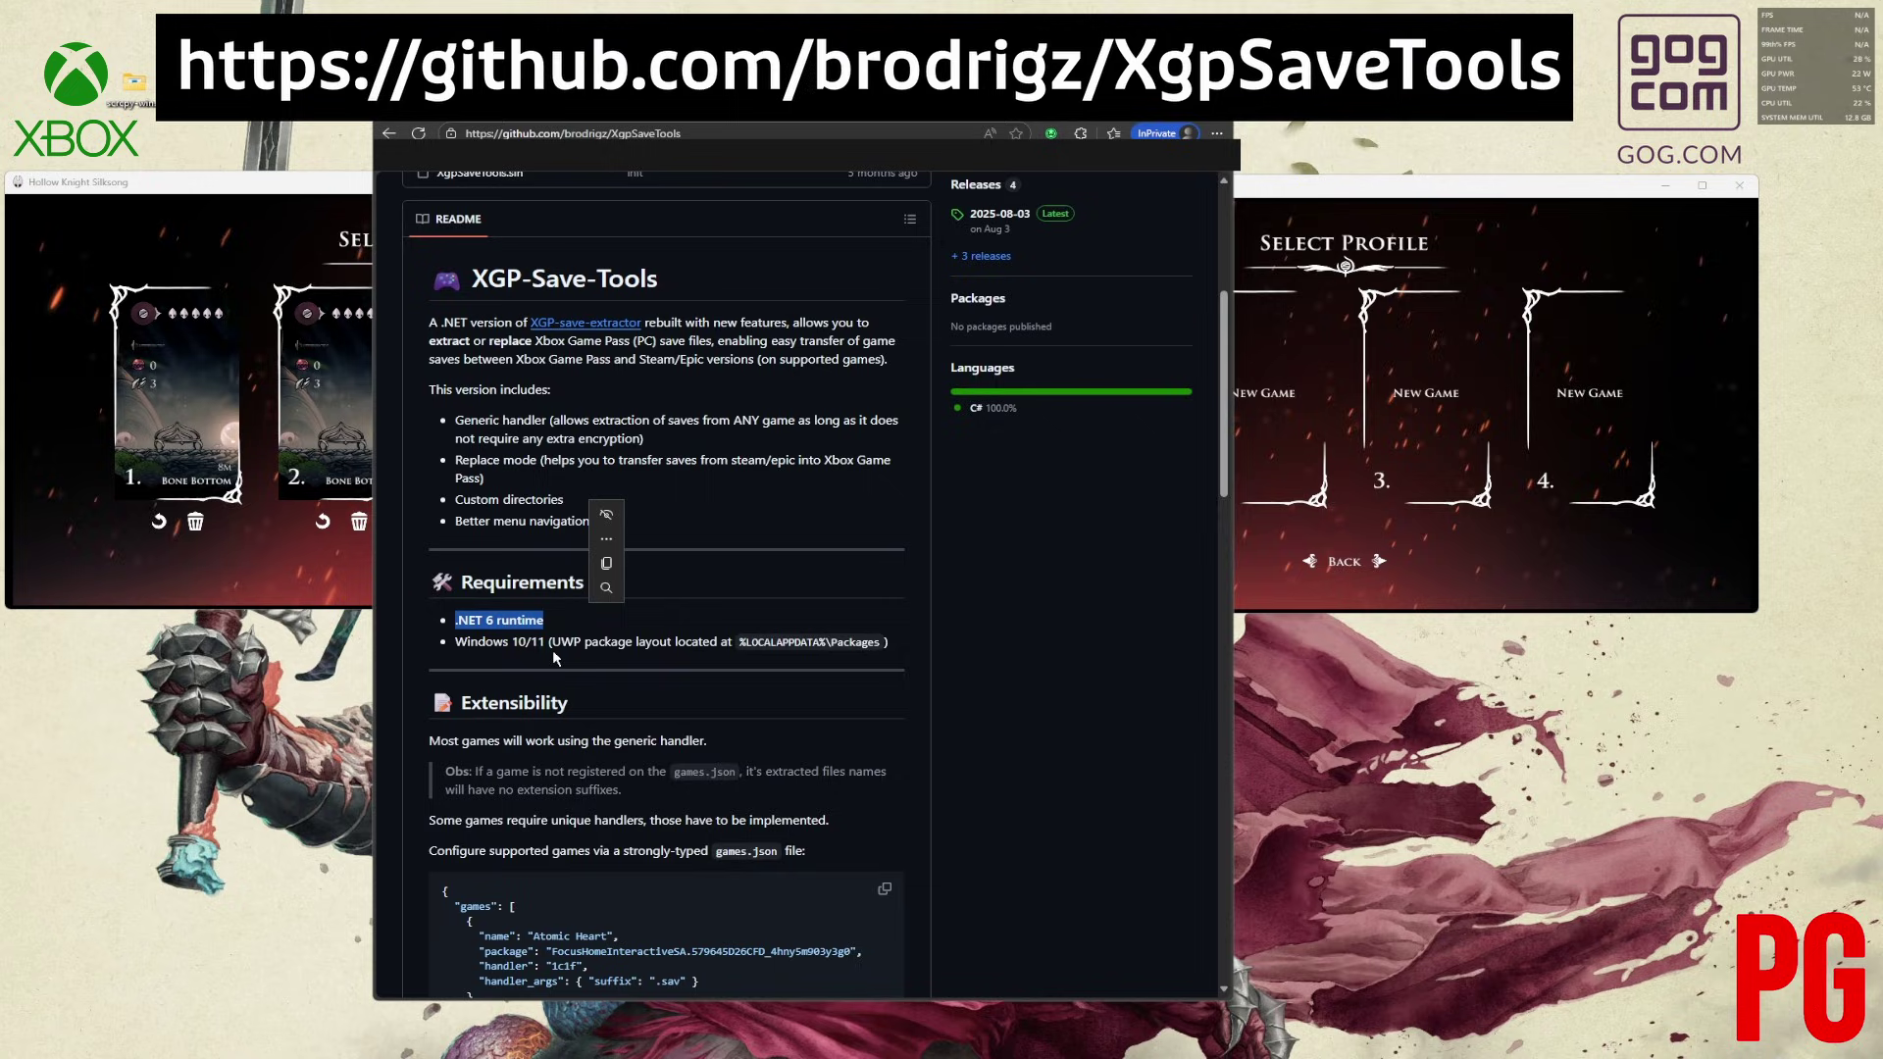
pyautogui.moveTo(450, 642); pyautogui.dragTo(594, 642)
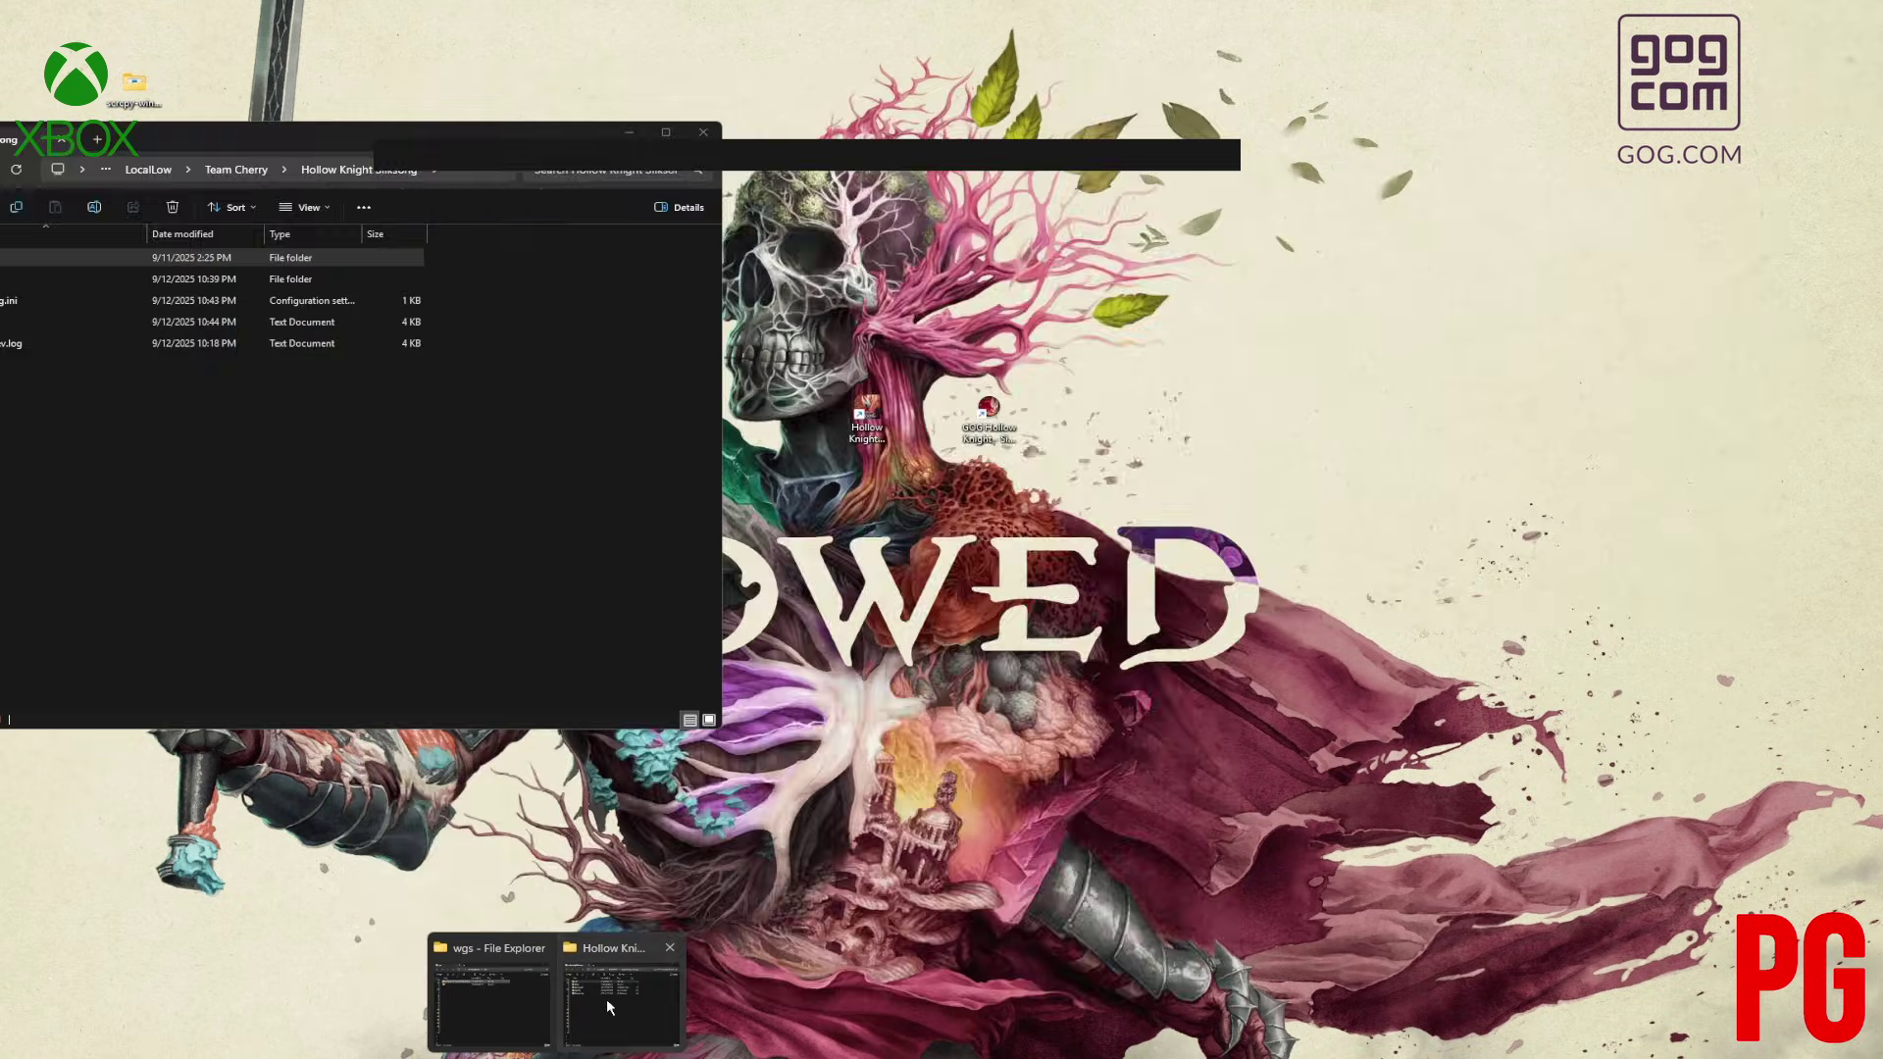
# Open Downloads > win-x64 in a new Explorer tab.
pyautogui.click(607, 999)
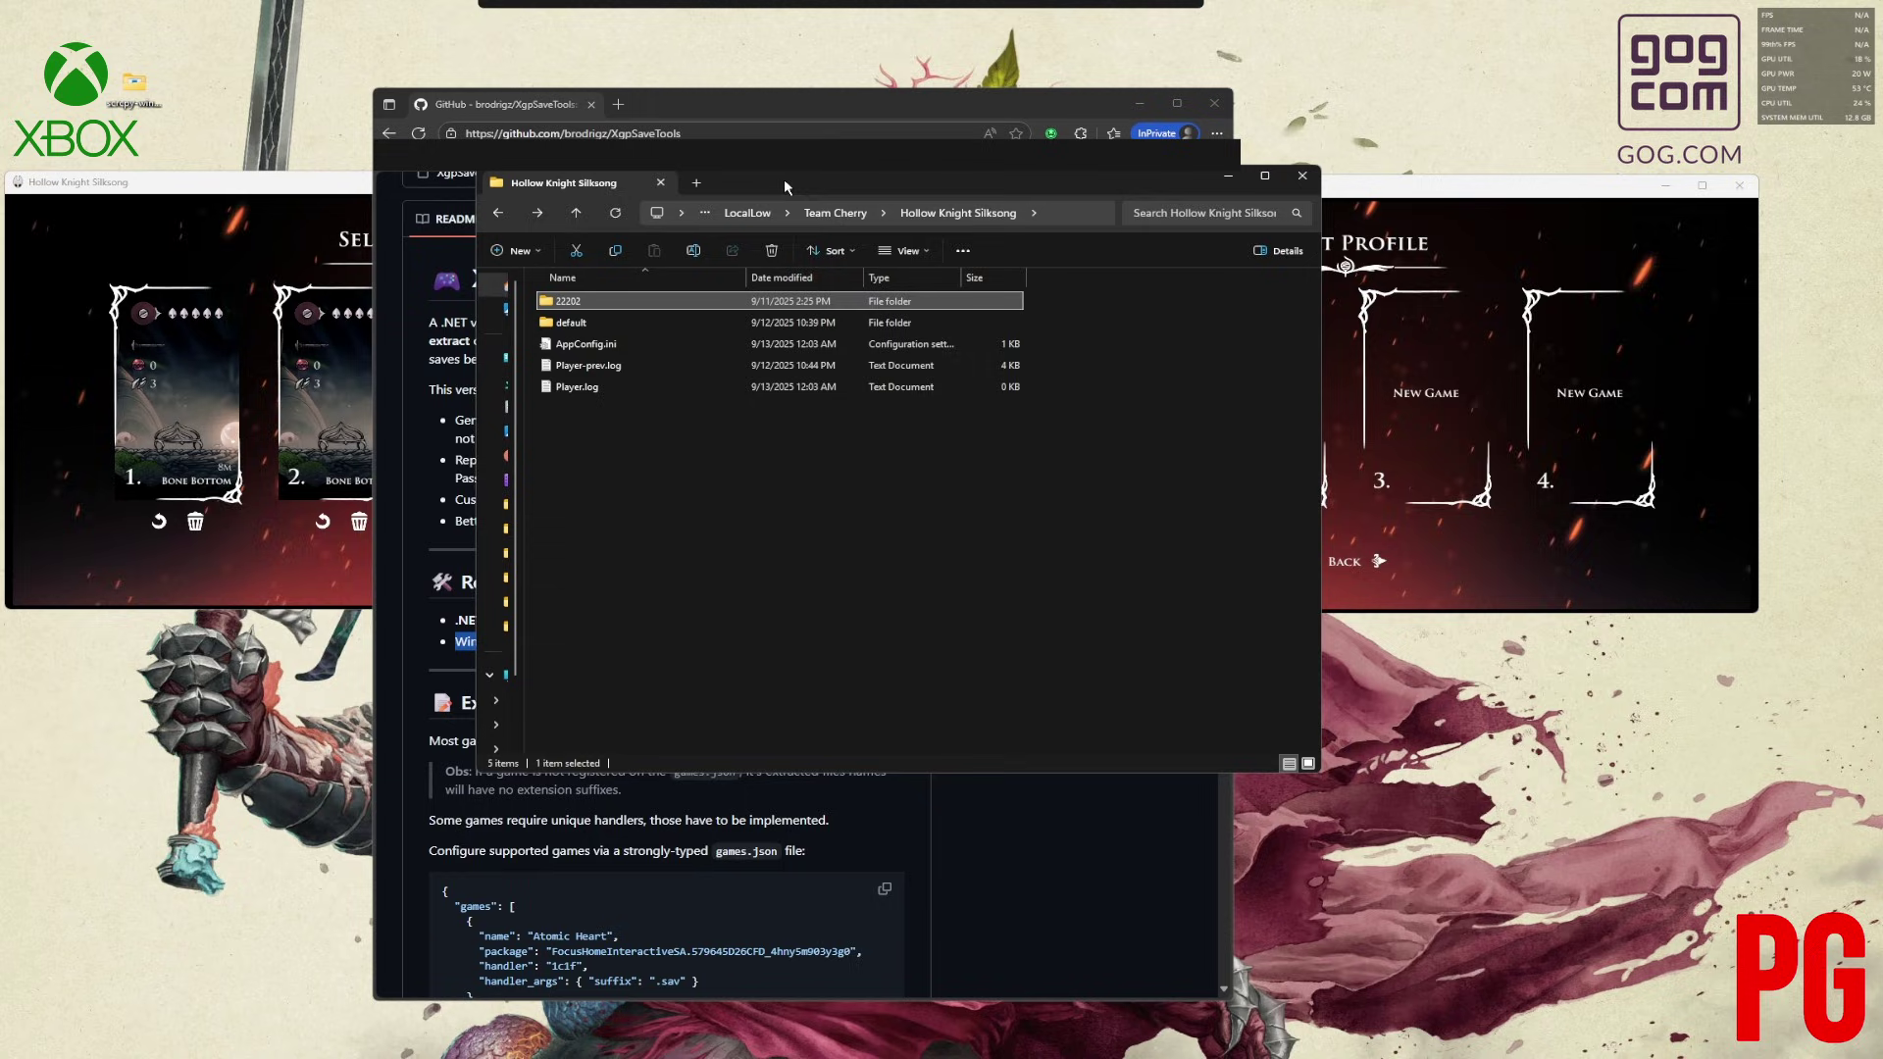
pyautogui.click(695, 184)
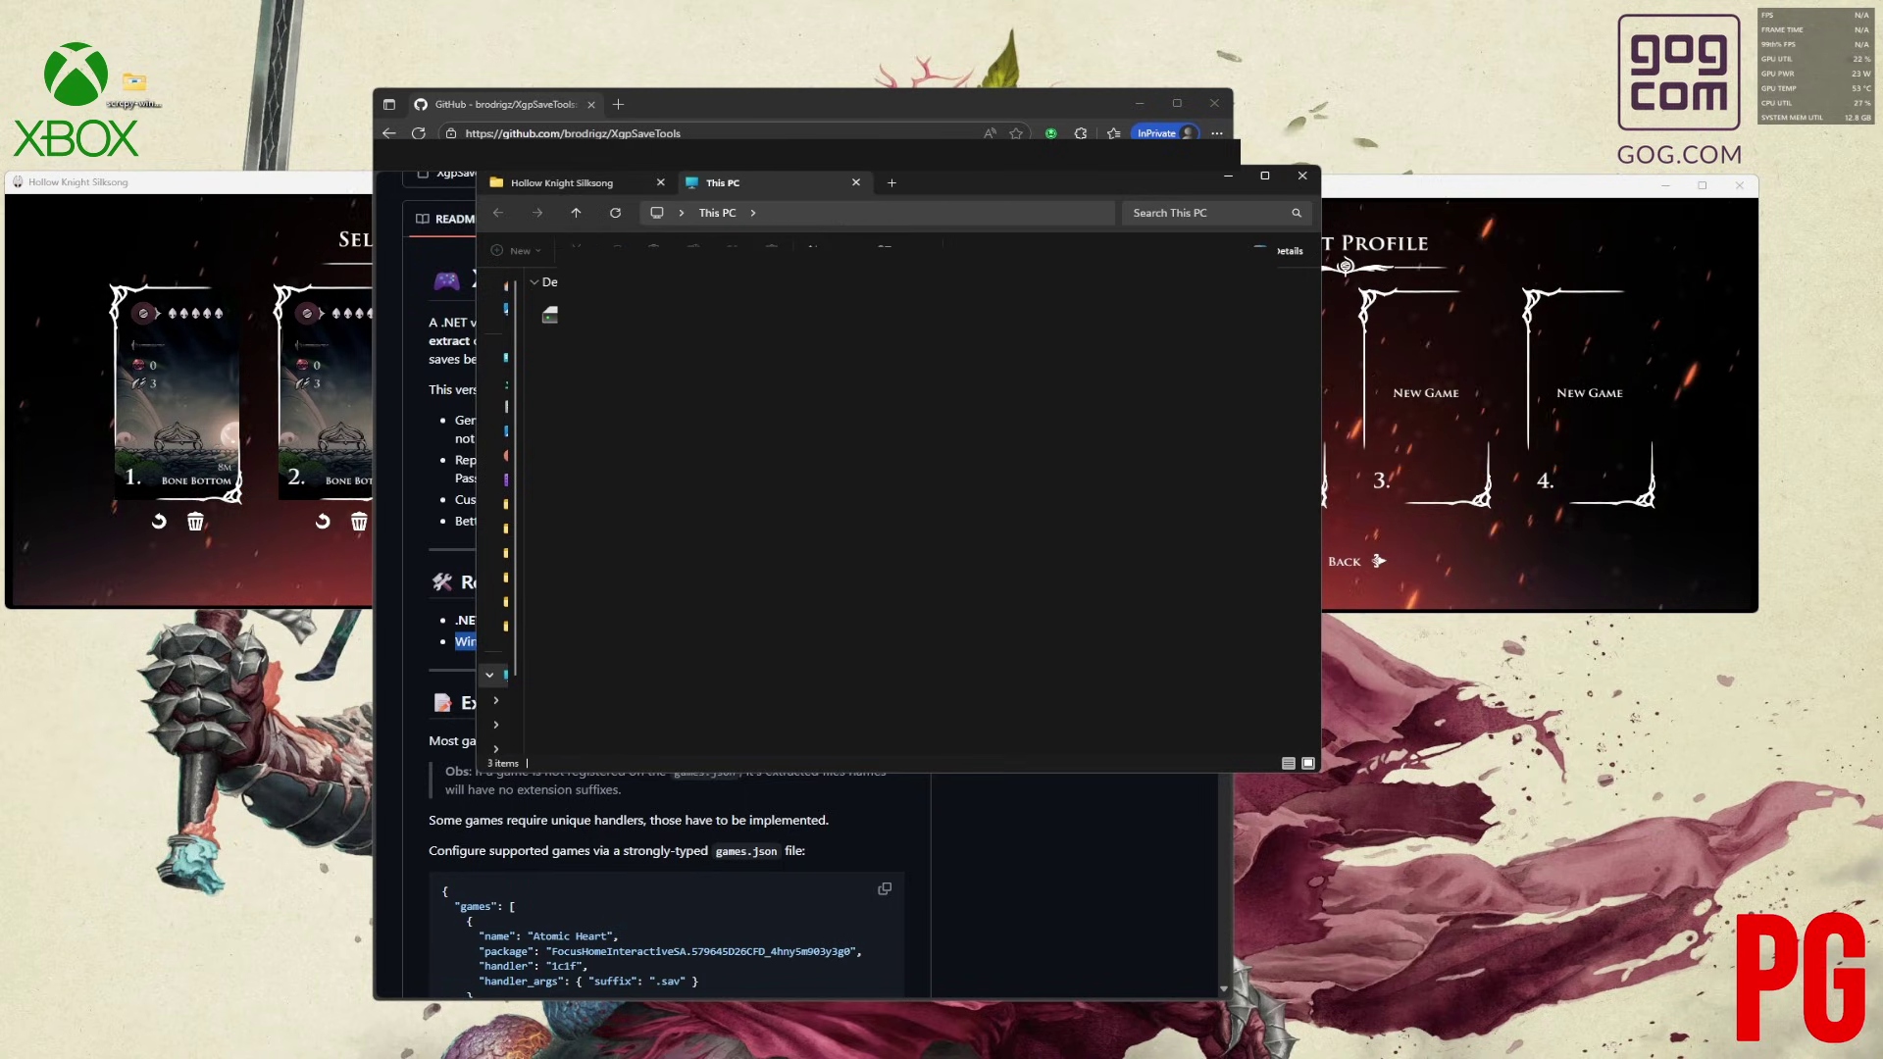
pyautogui.click(501, 383)
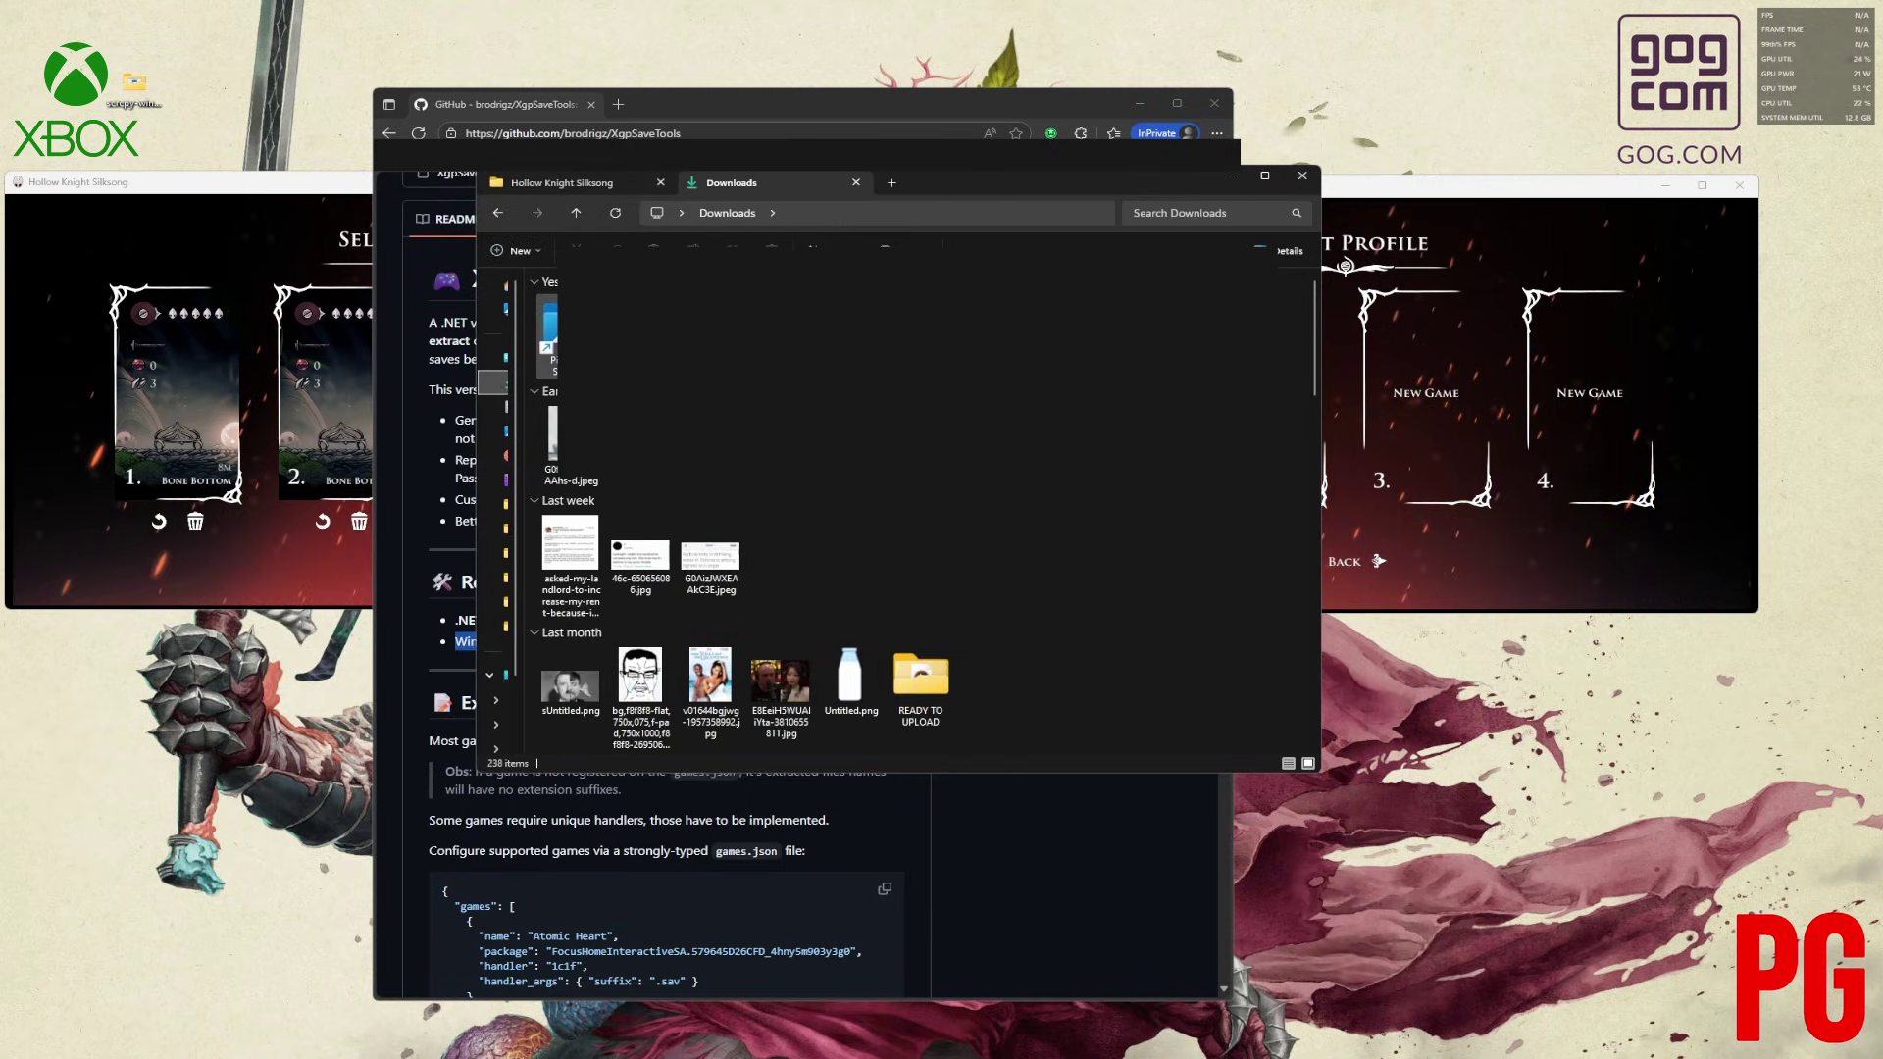
pyautogui.doubleClick(642, 327)
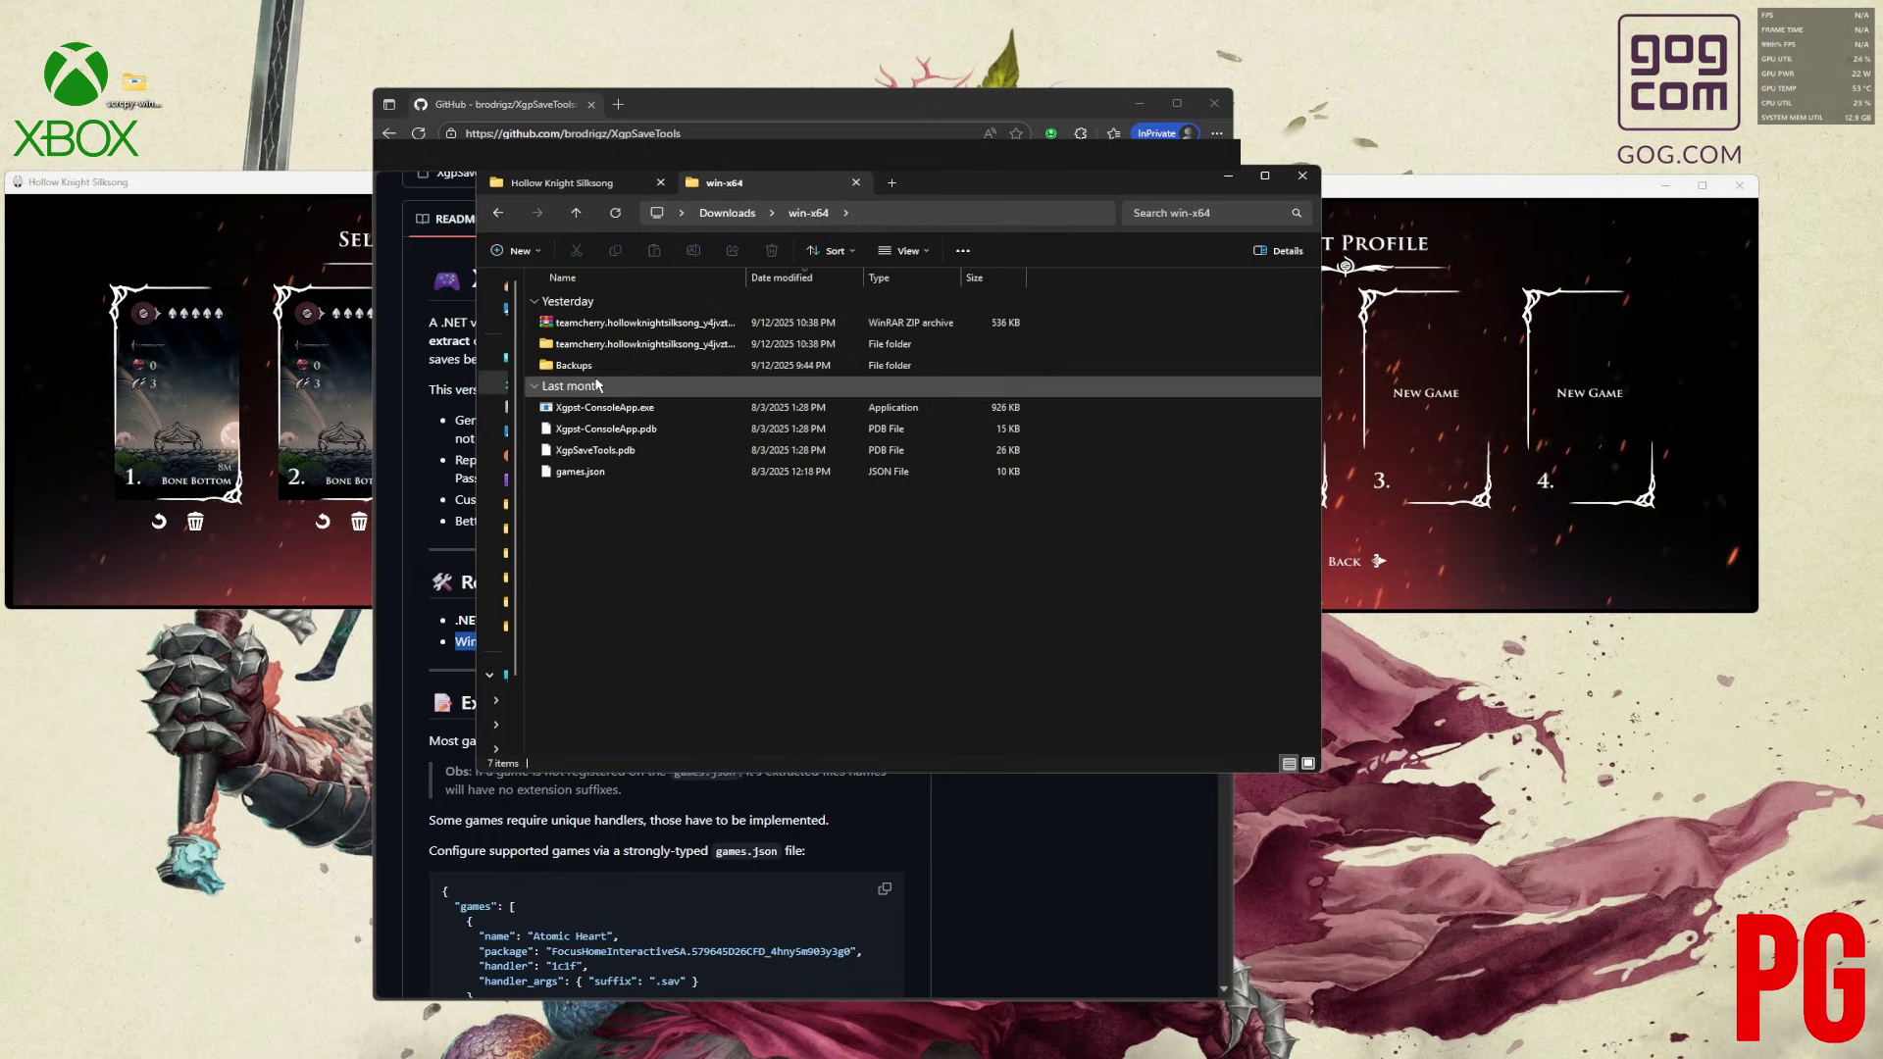
# Delete the old teamcherry archive, teamcherry folder and Backups folder.
pyautogui.click(646, 323)
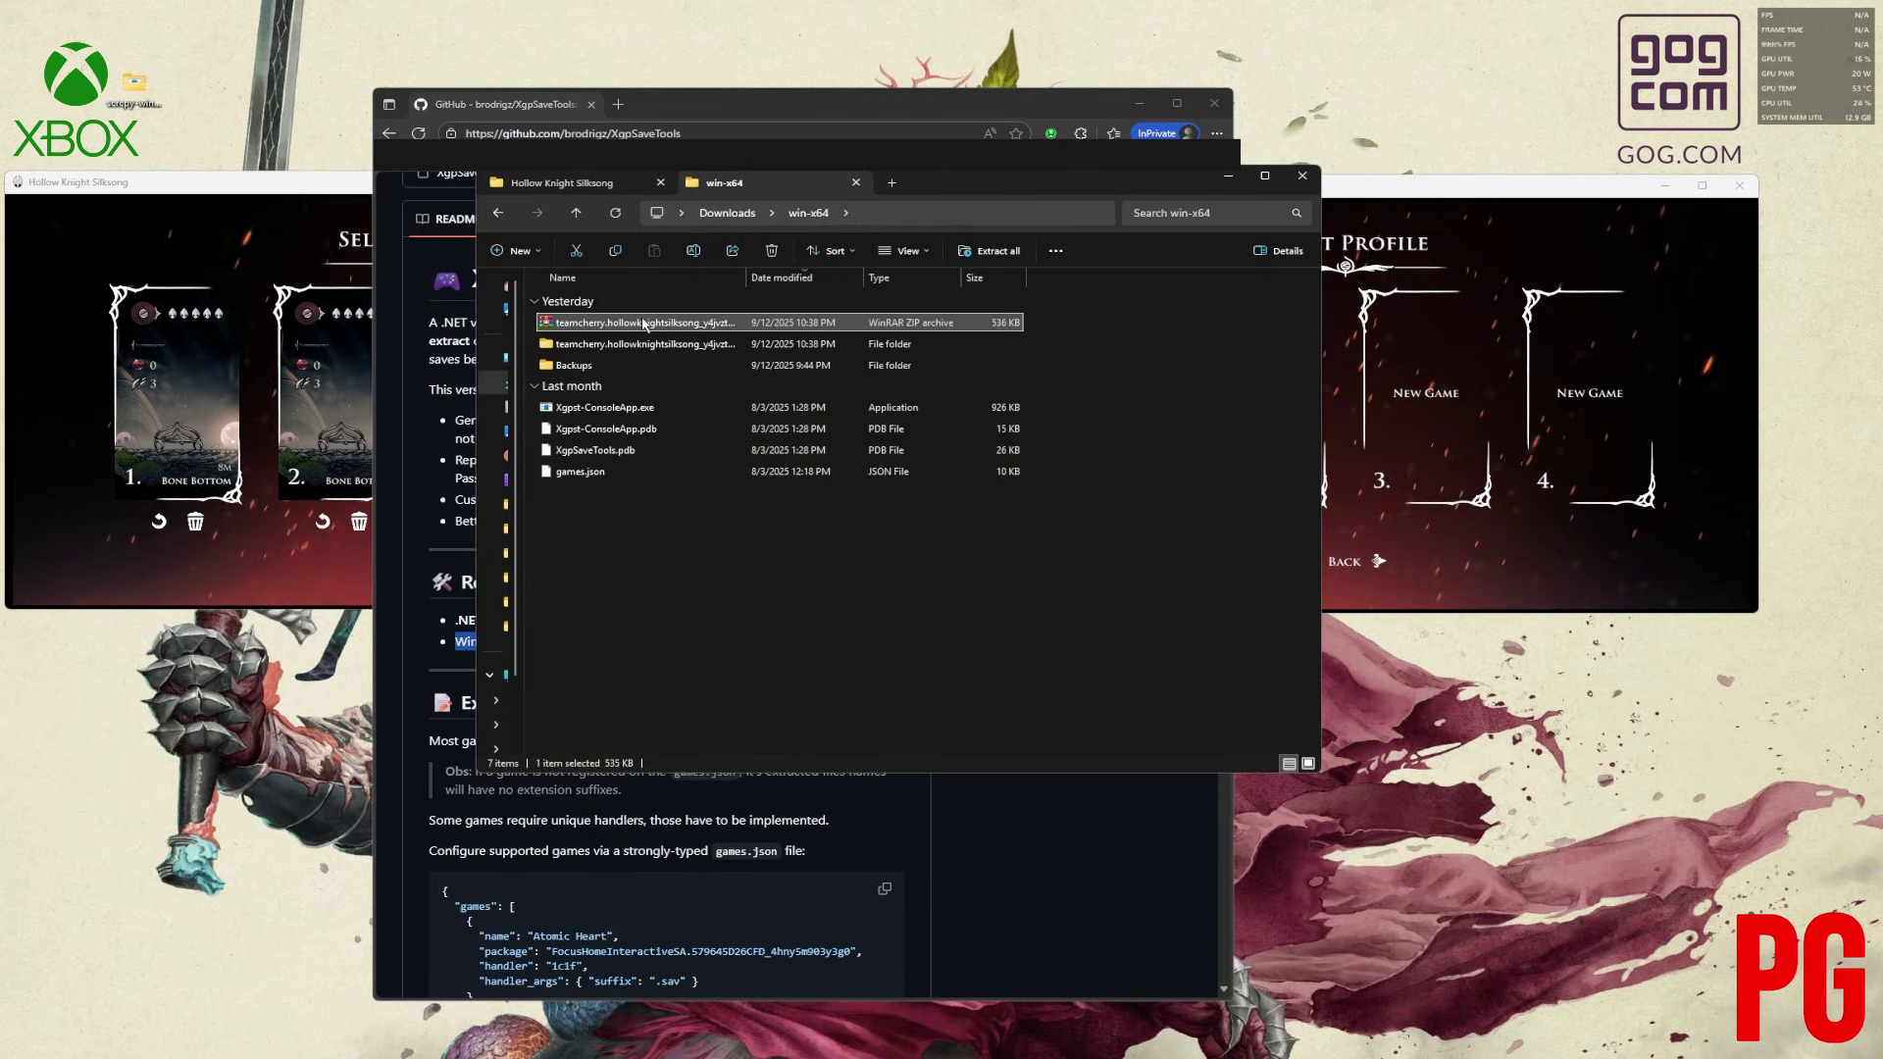
pyautogui.press('Delete')
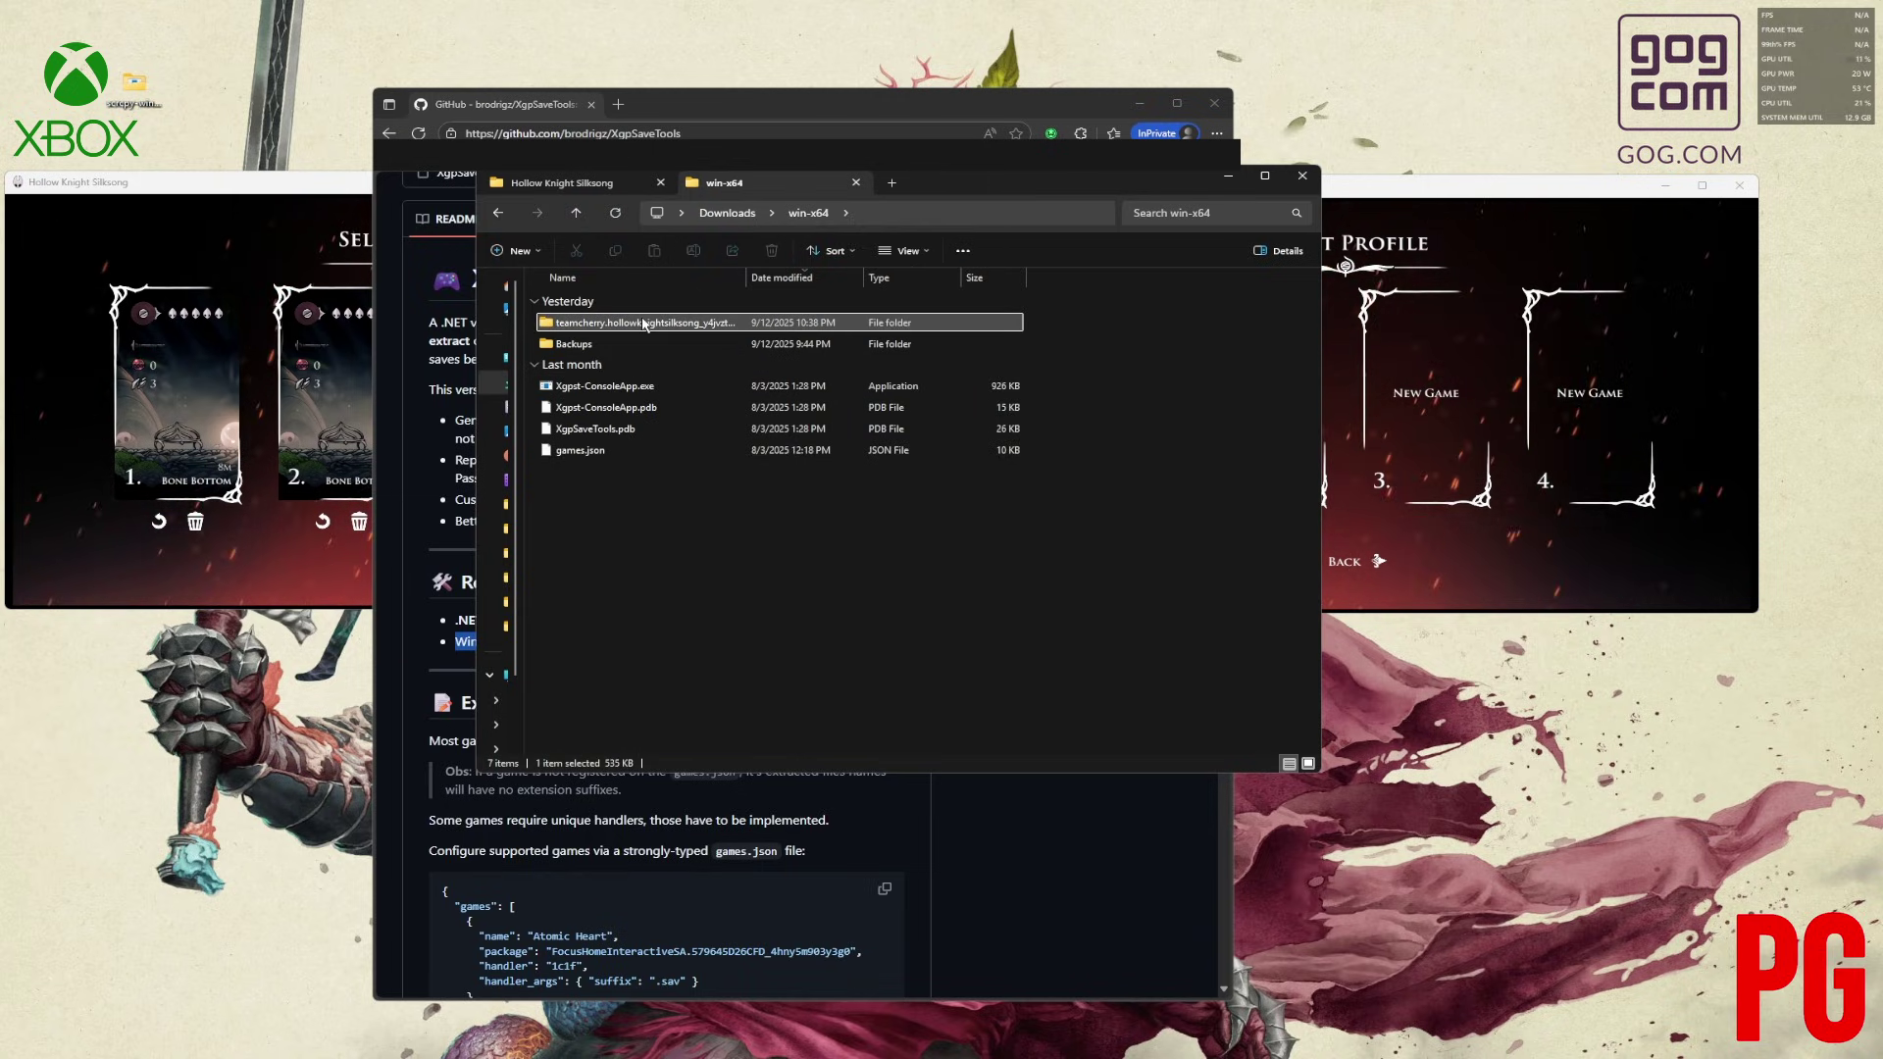
pyautogui.press('Delete')
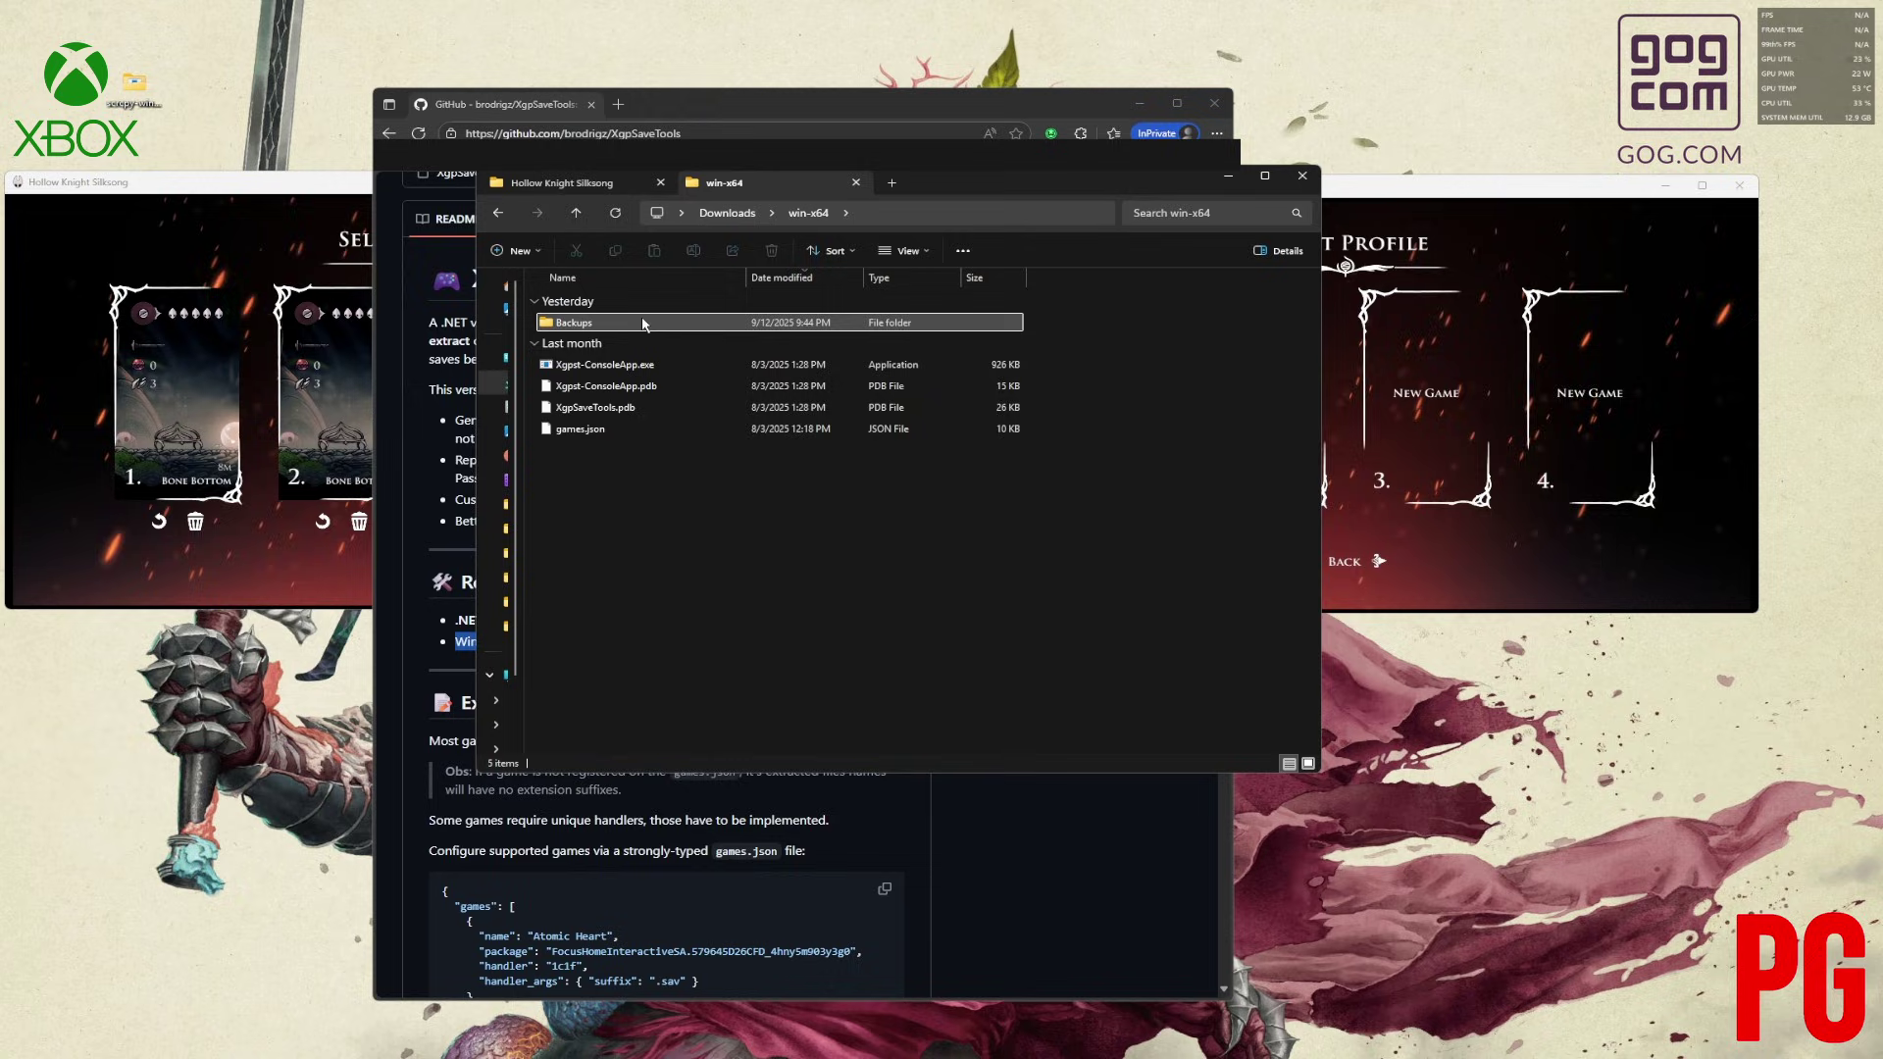
pyautogui.press('Delete')
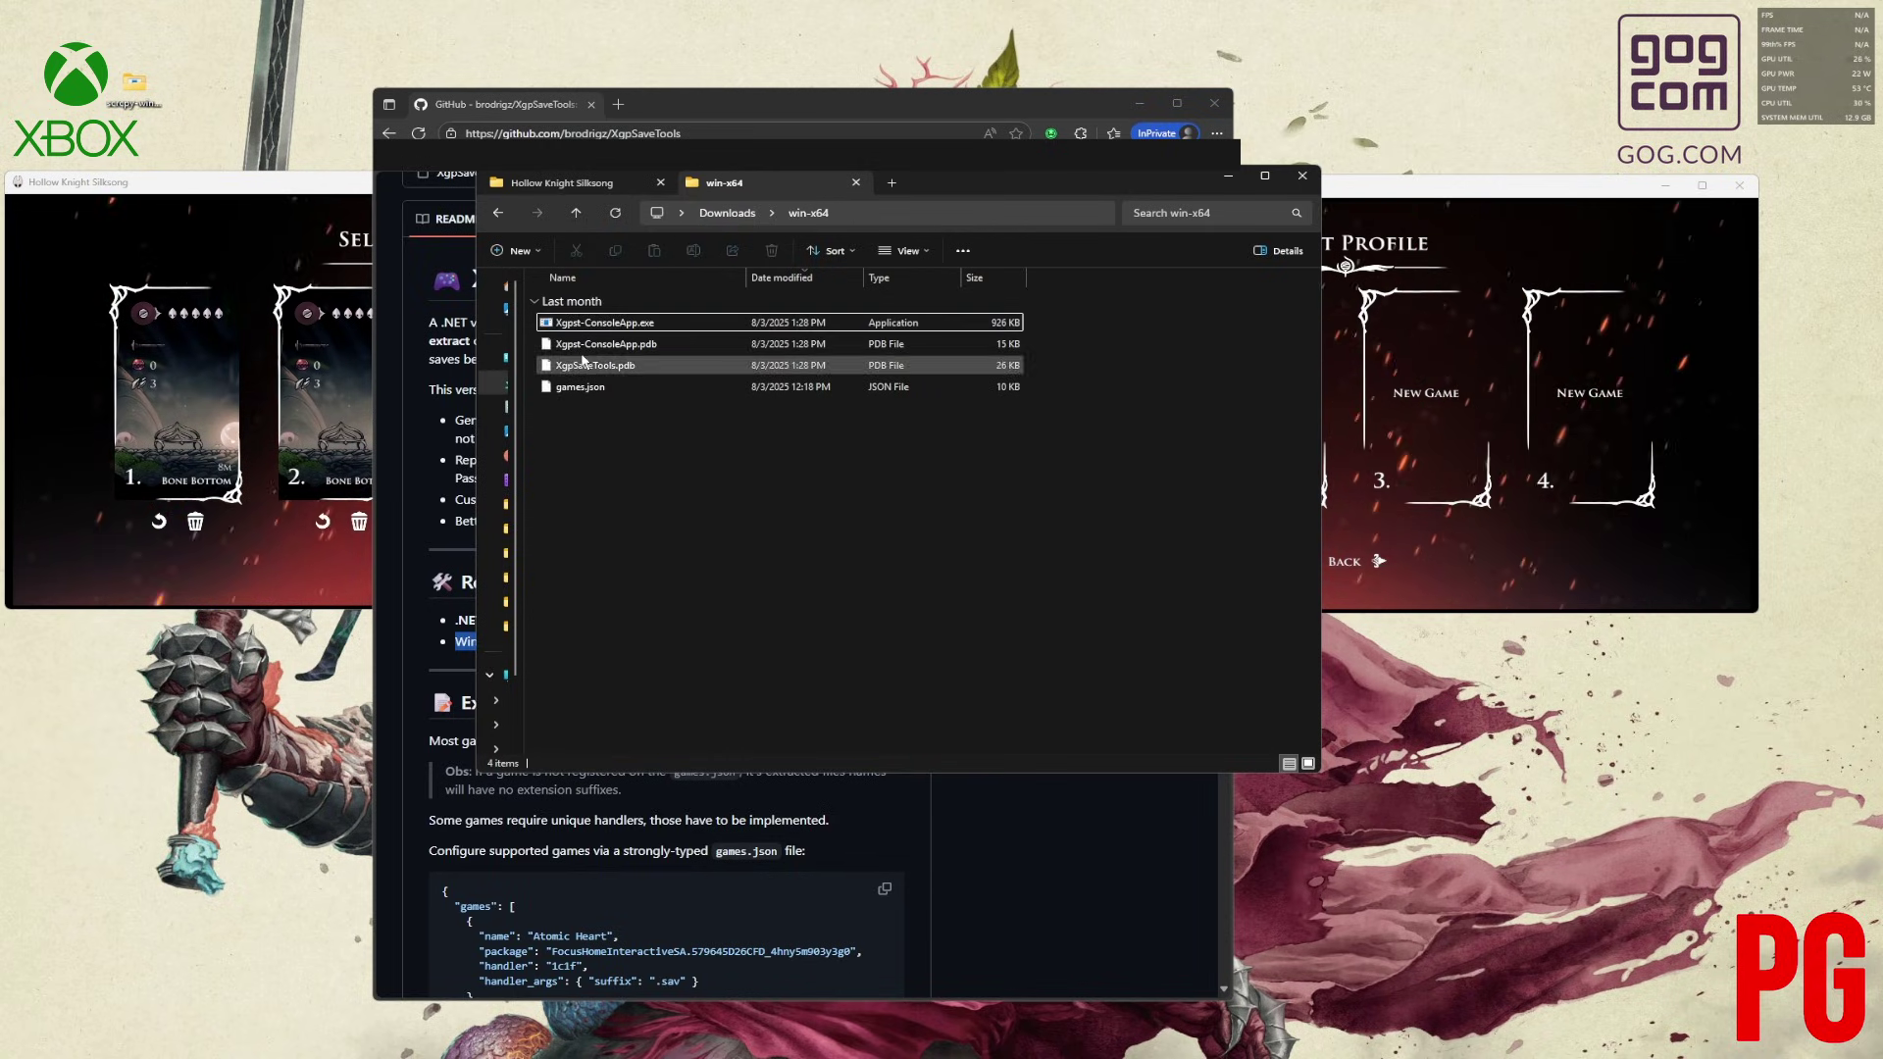
pyautogui.click(611, 328)
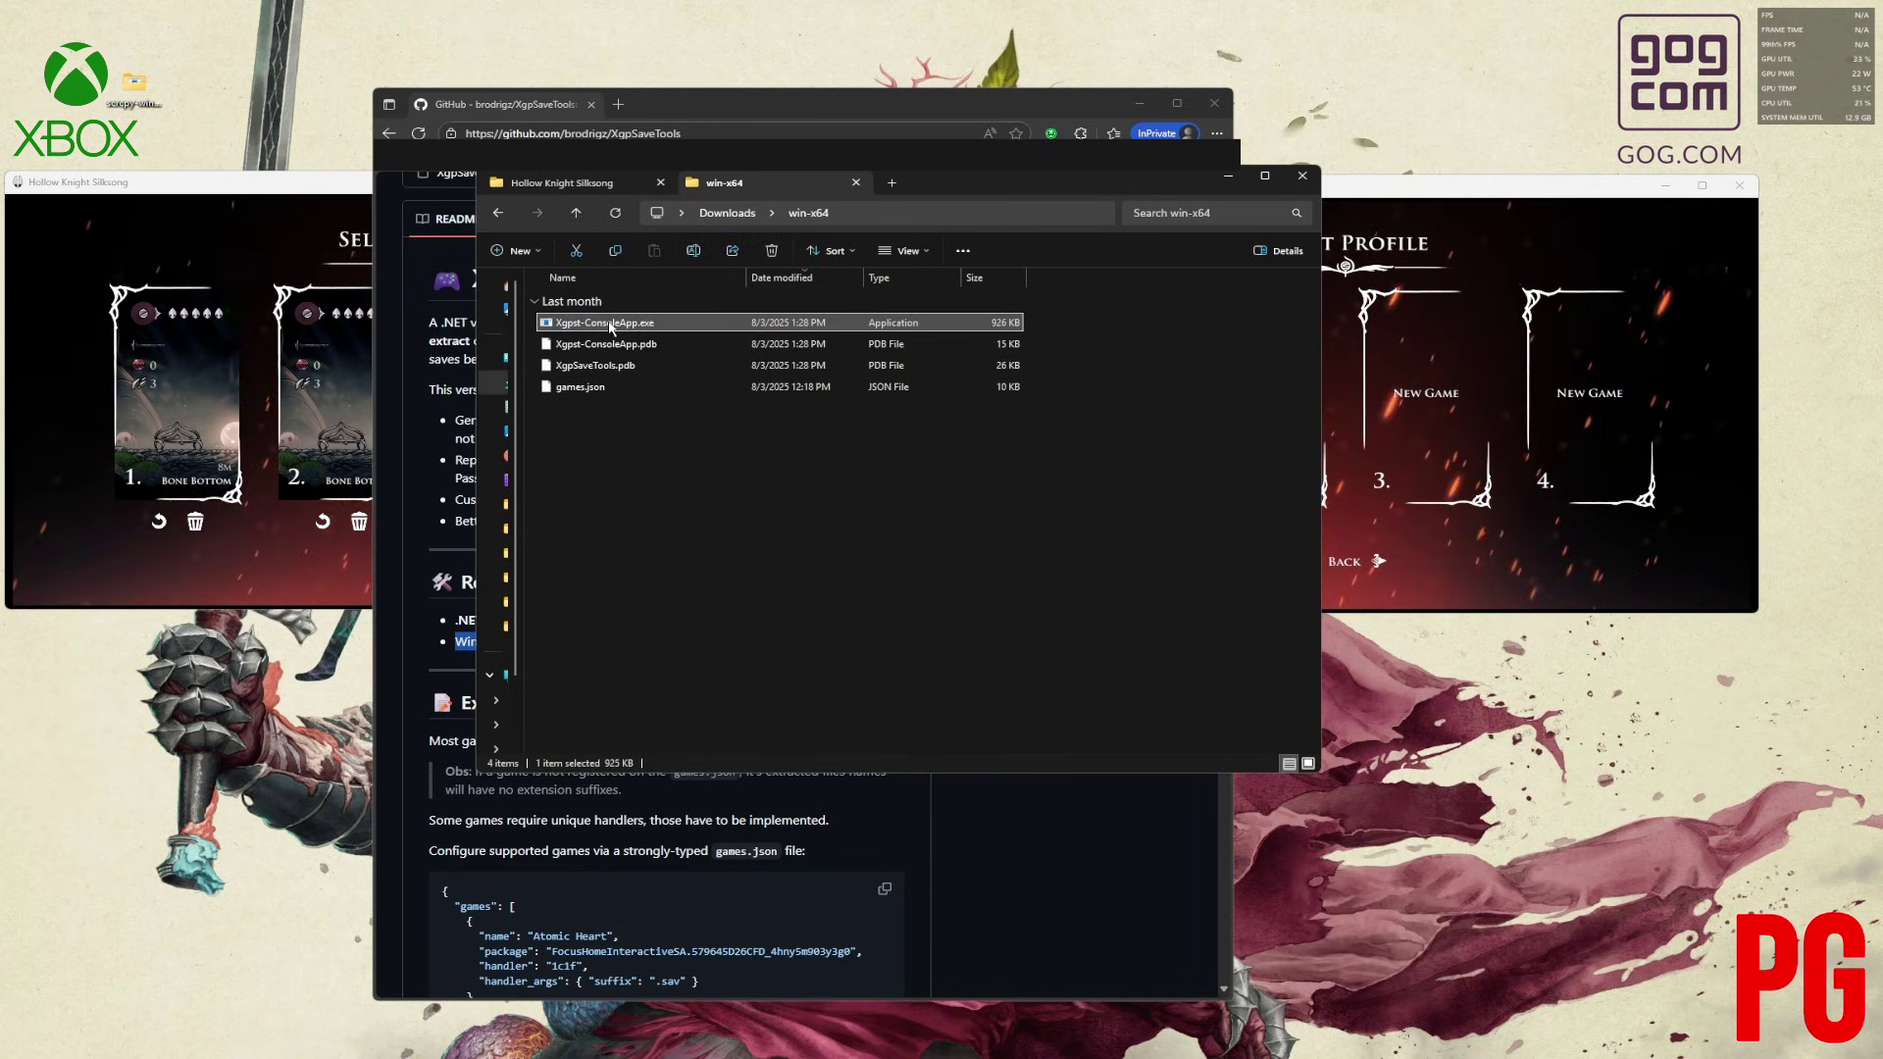
# Launch Xgpst-ConsoleApp.exe, minimizing Explorer and the browser so the game and console windows are in front.
pyautogui.doubleClick(610, 325)
pyautogui.moveTo(1176, 103)
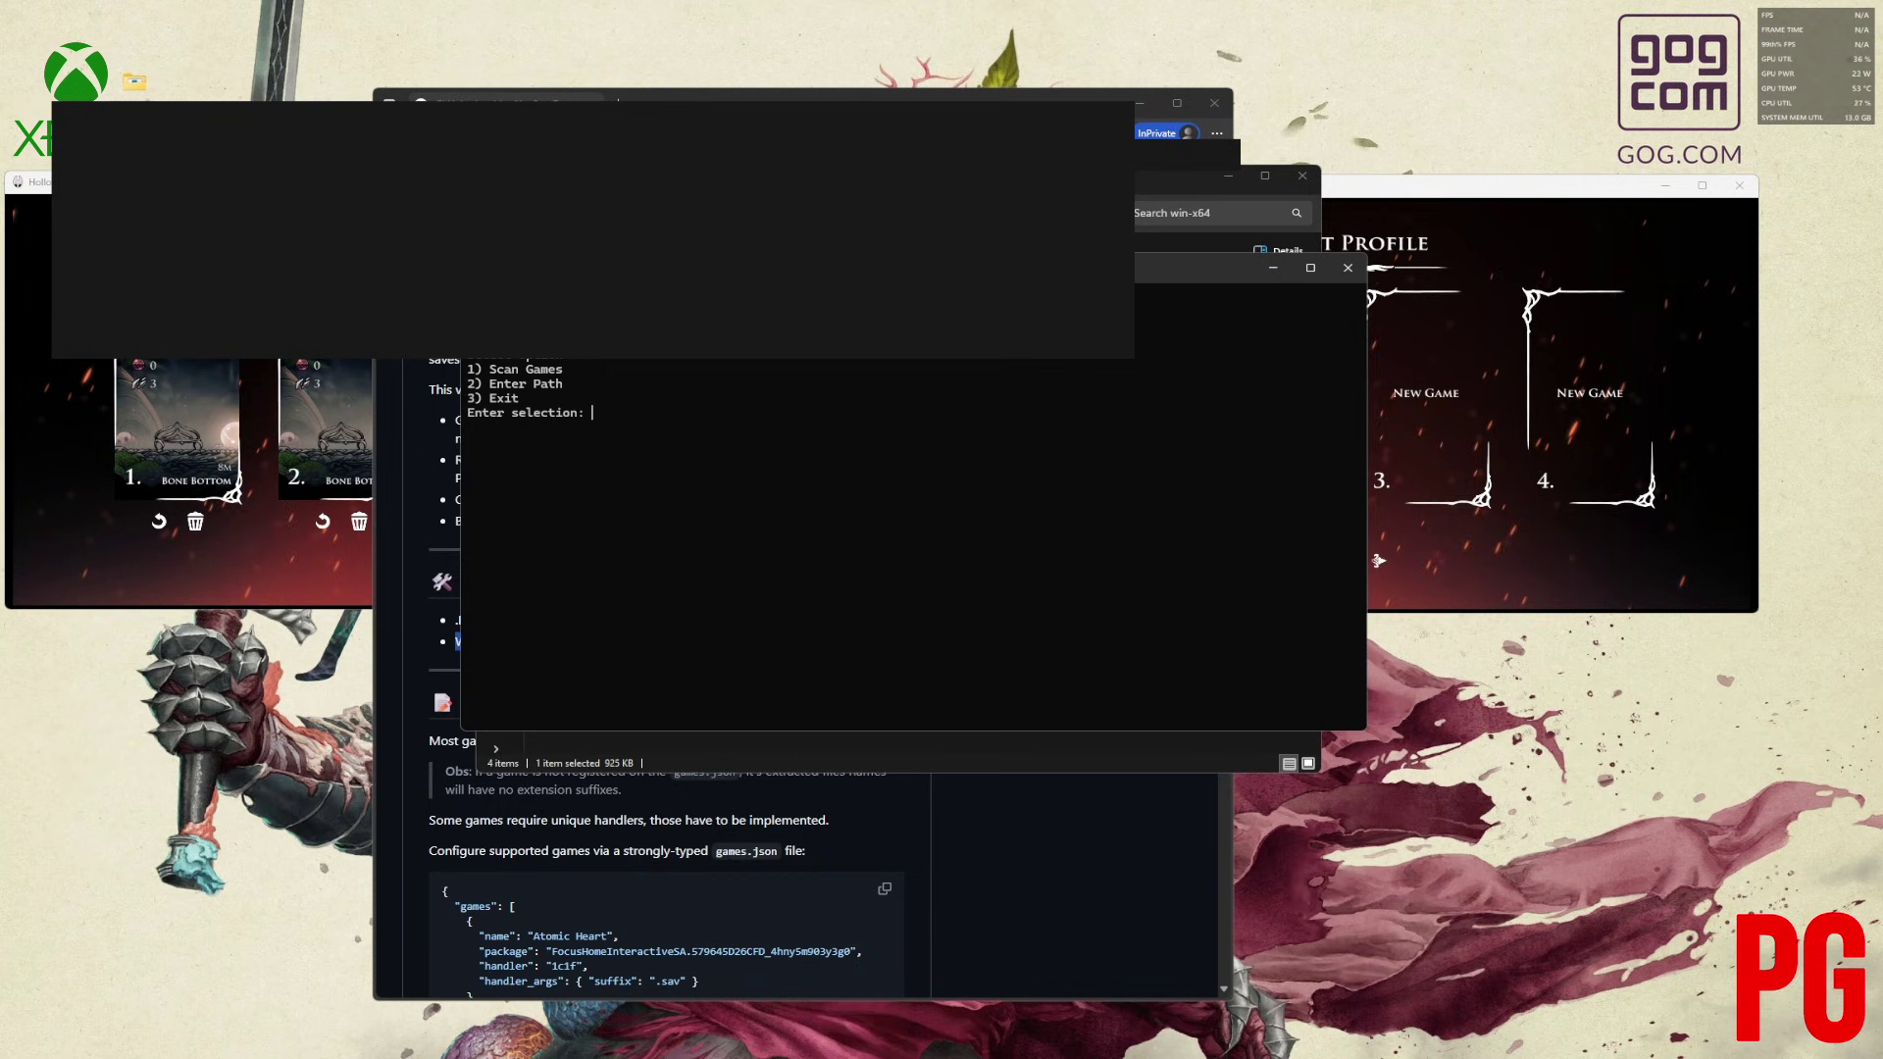
pyautogui.click(1229, 178)
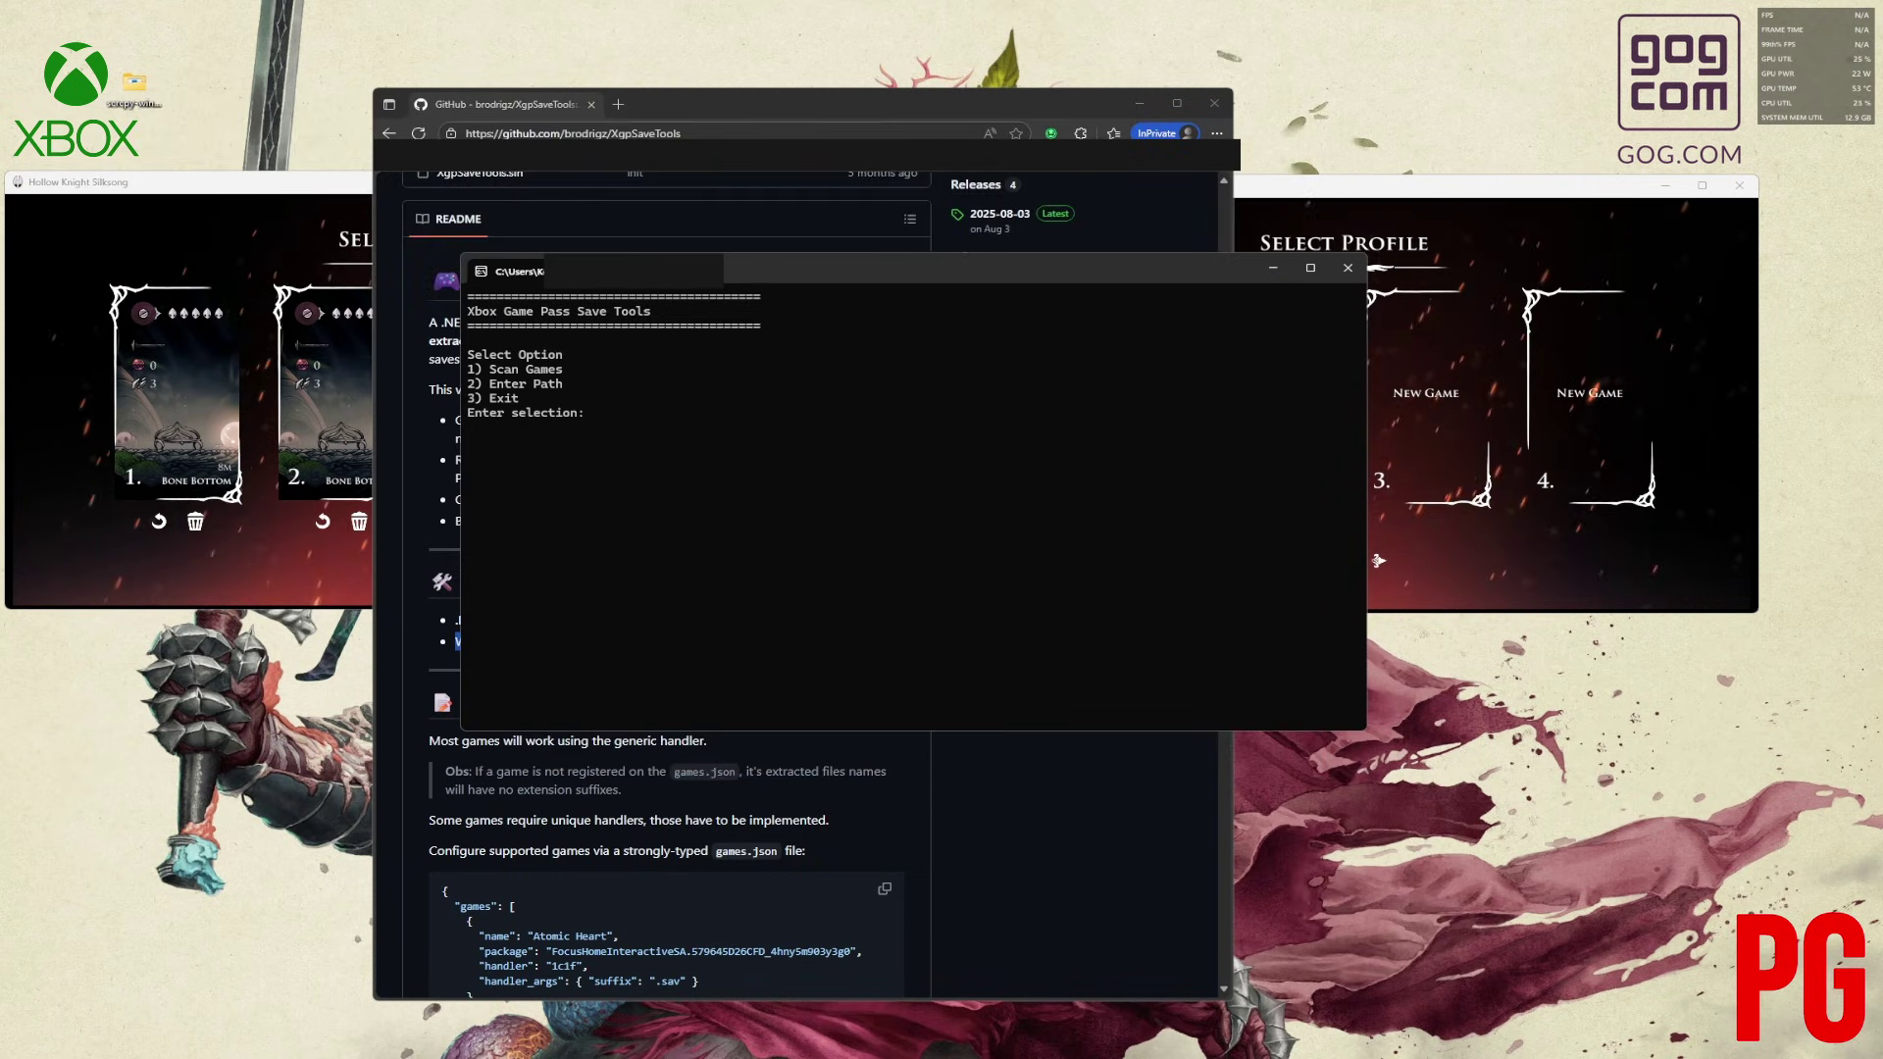
pyautogui.click(1138, 107)
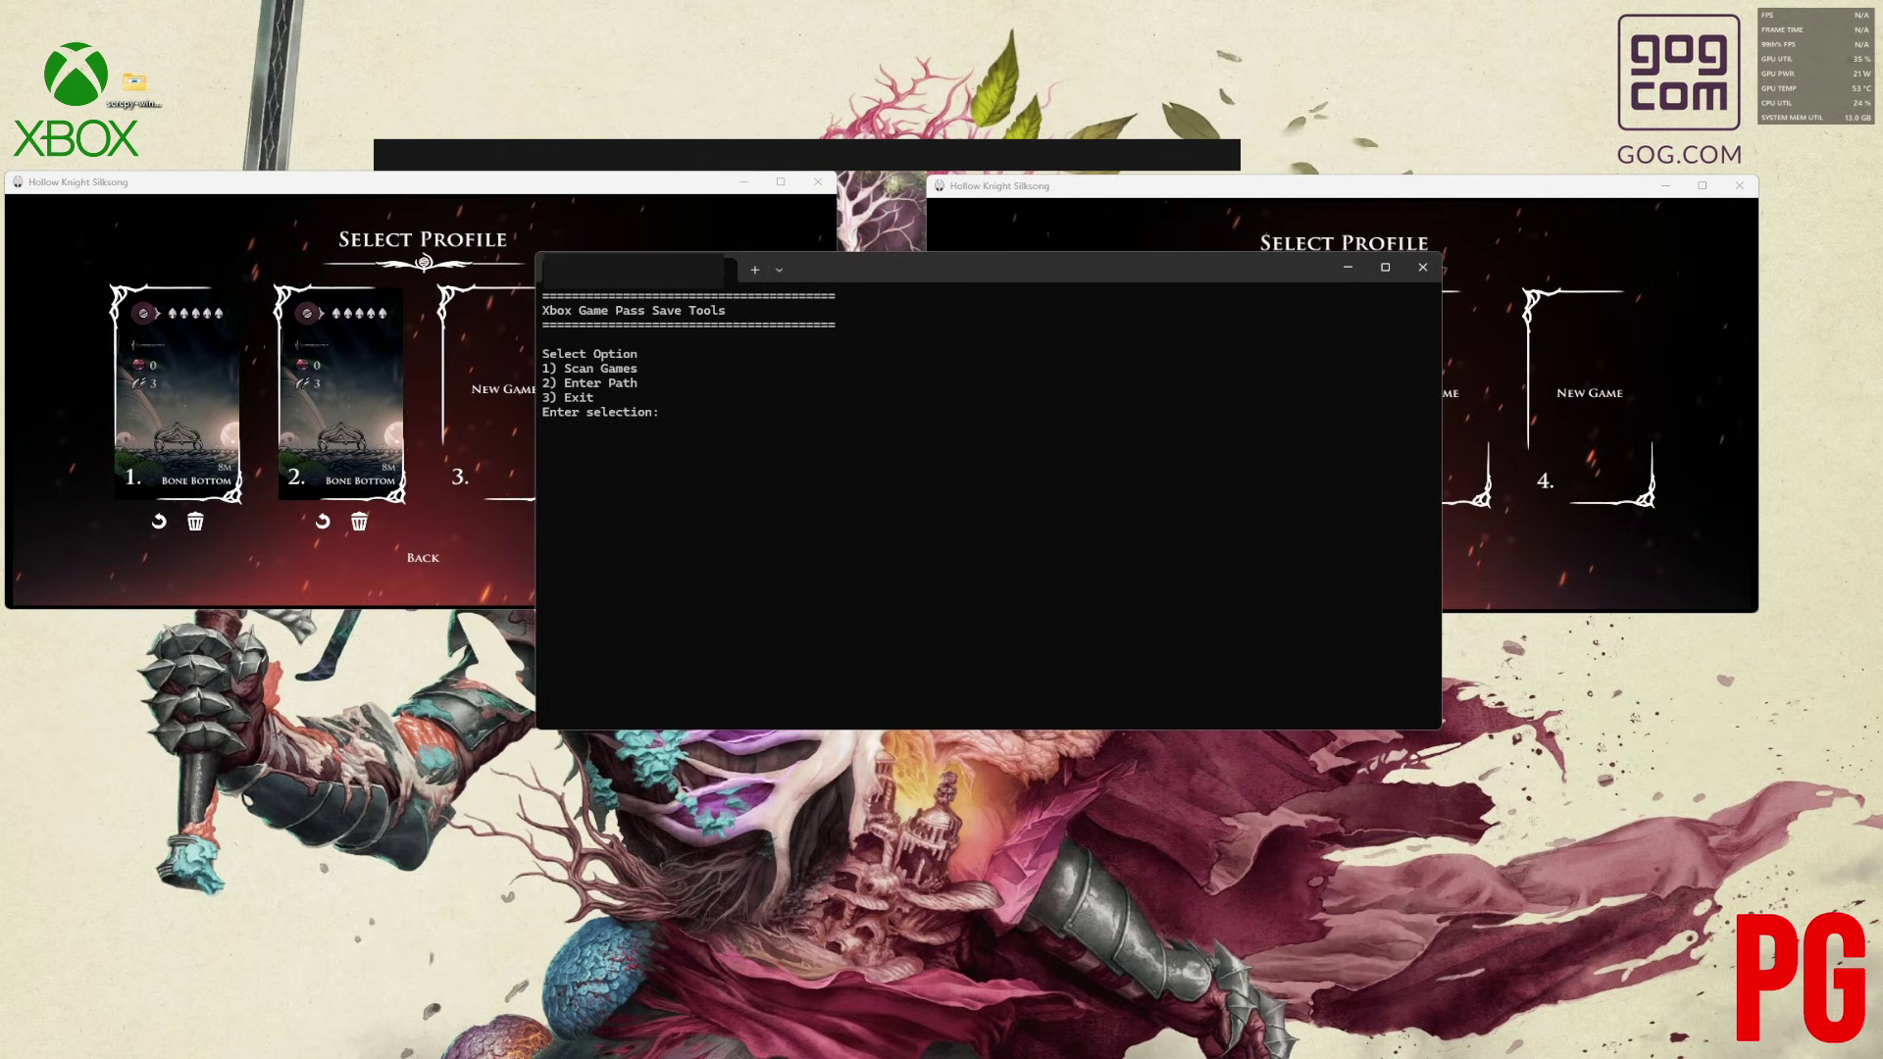
pyautogui.click(110, 604)
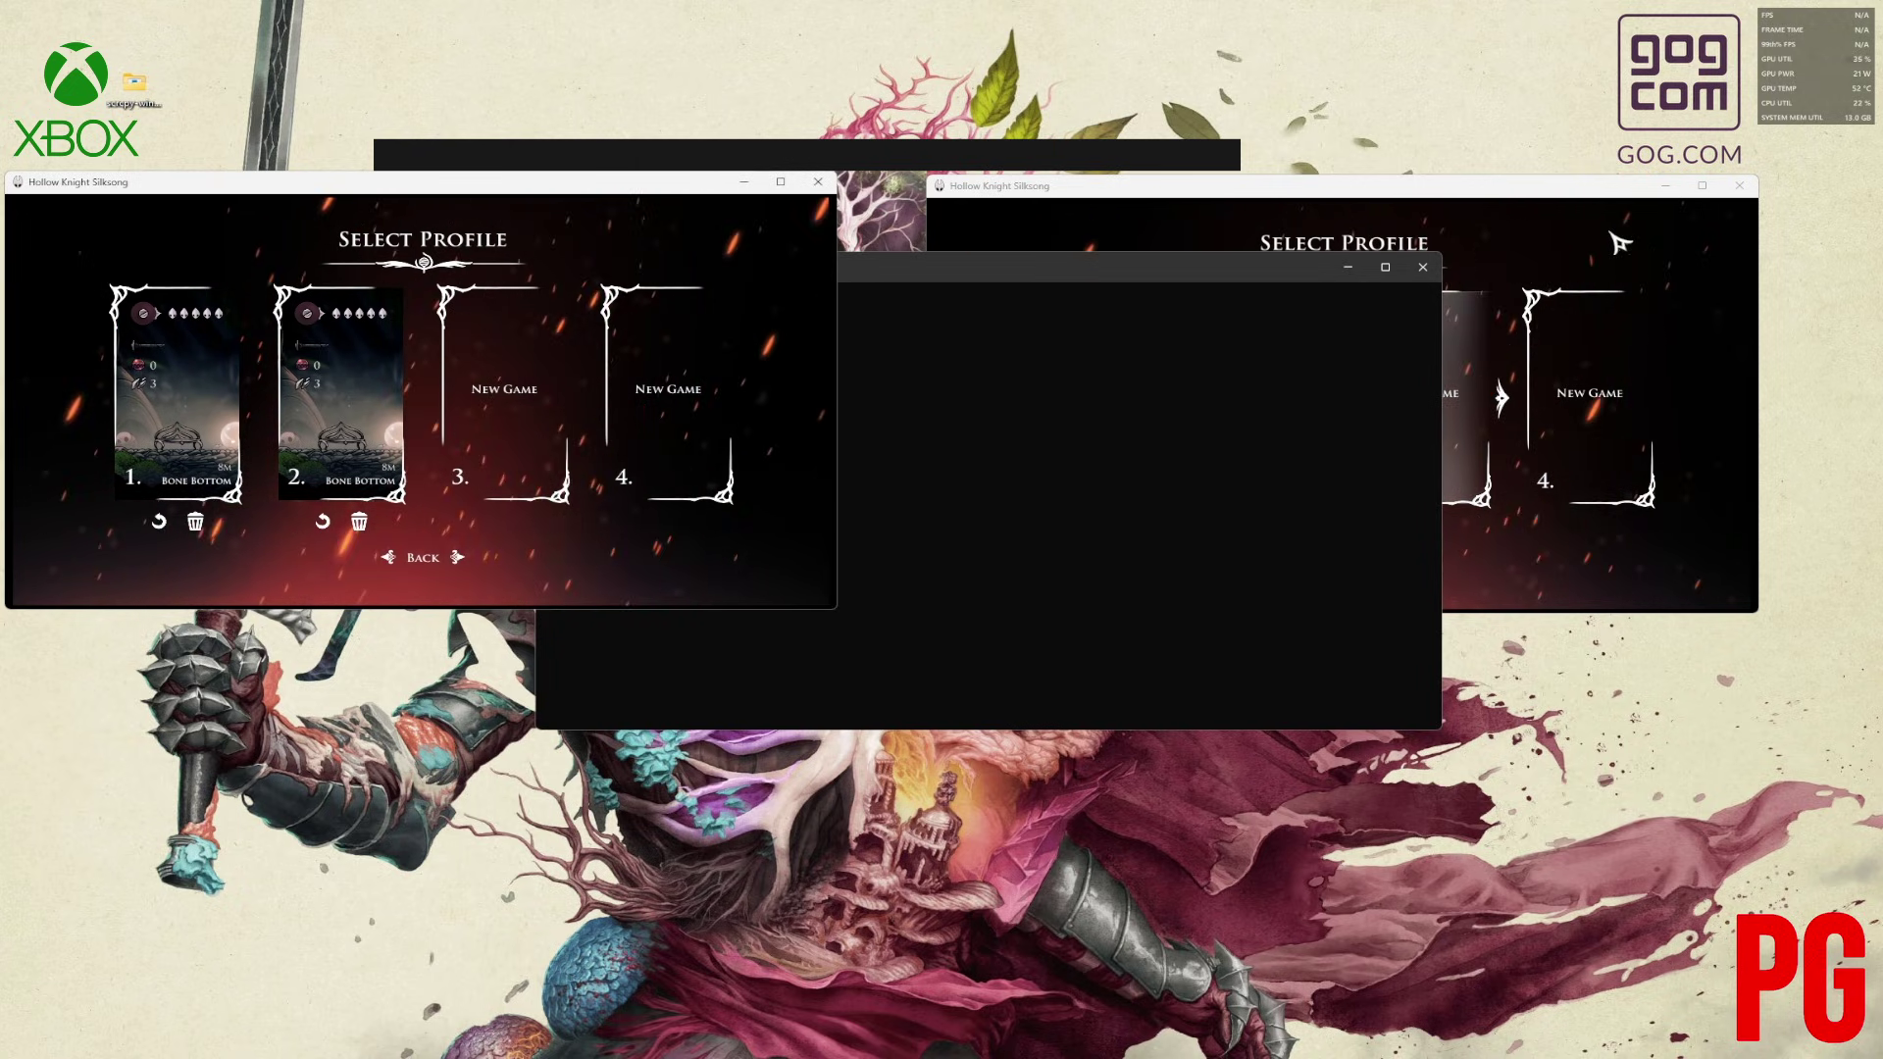
pyautogui.click(1570, 360)
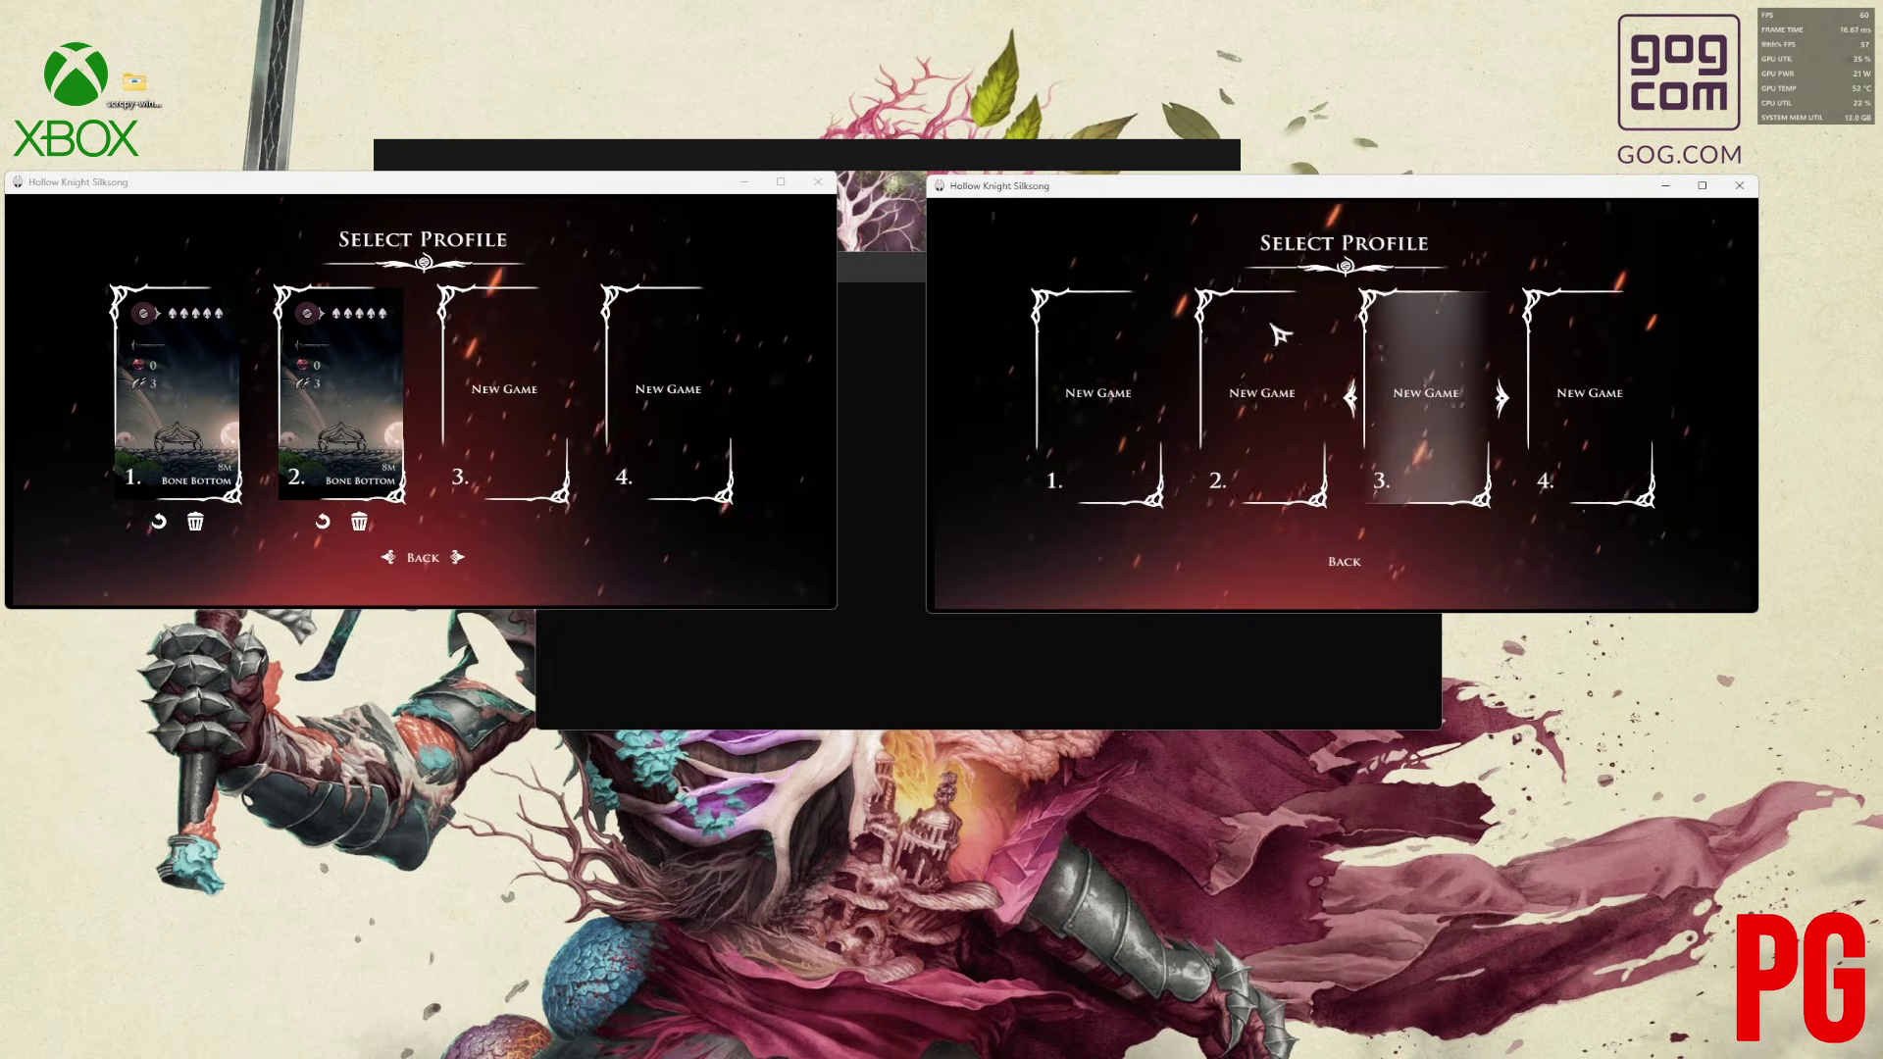
pyautogui.click(862, 672)
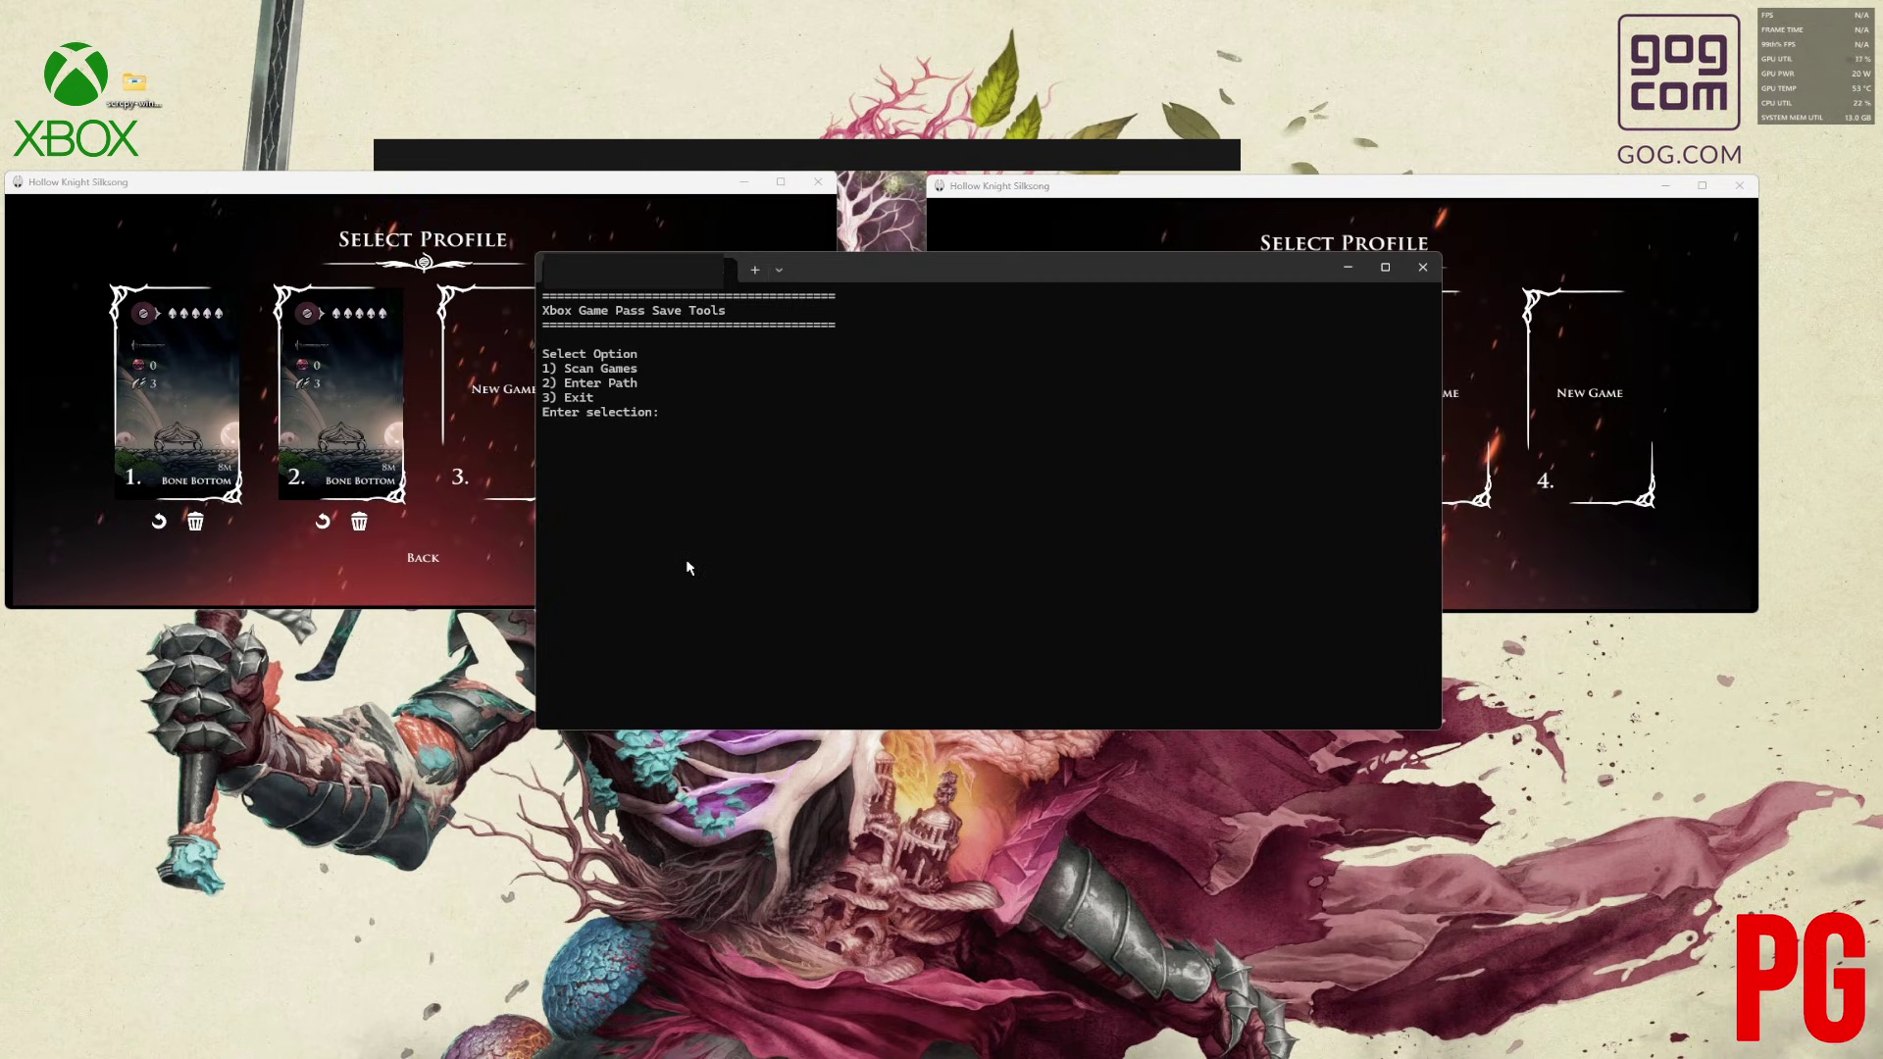
pyautogui.write('1')
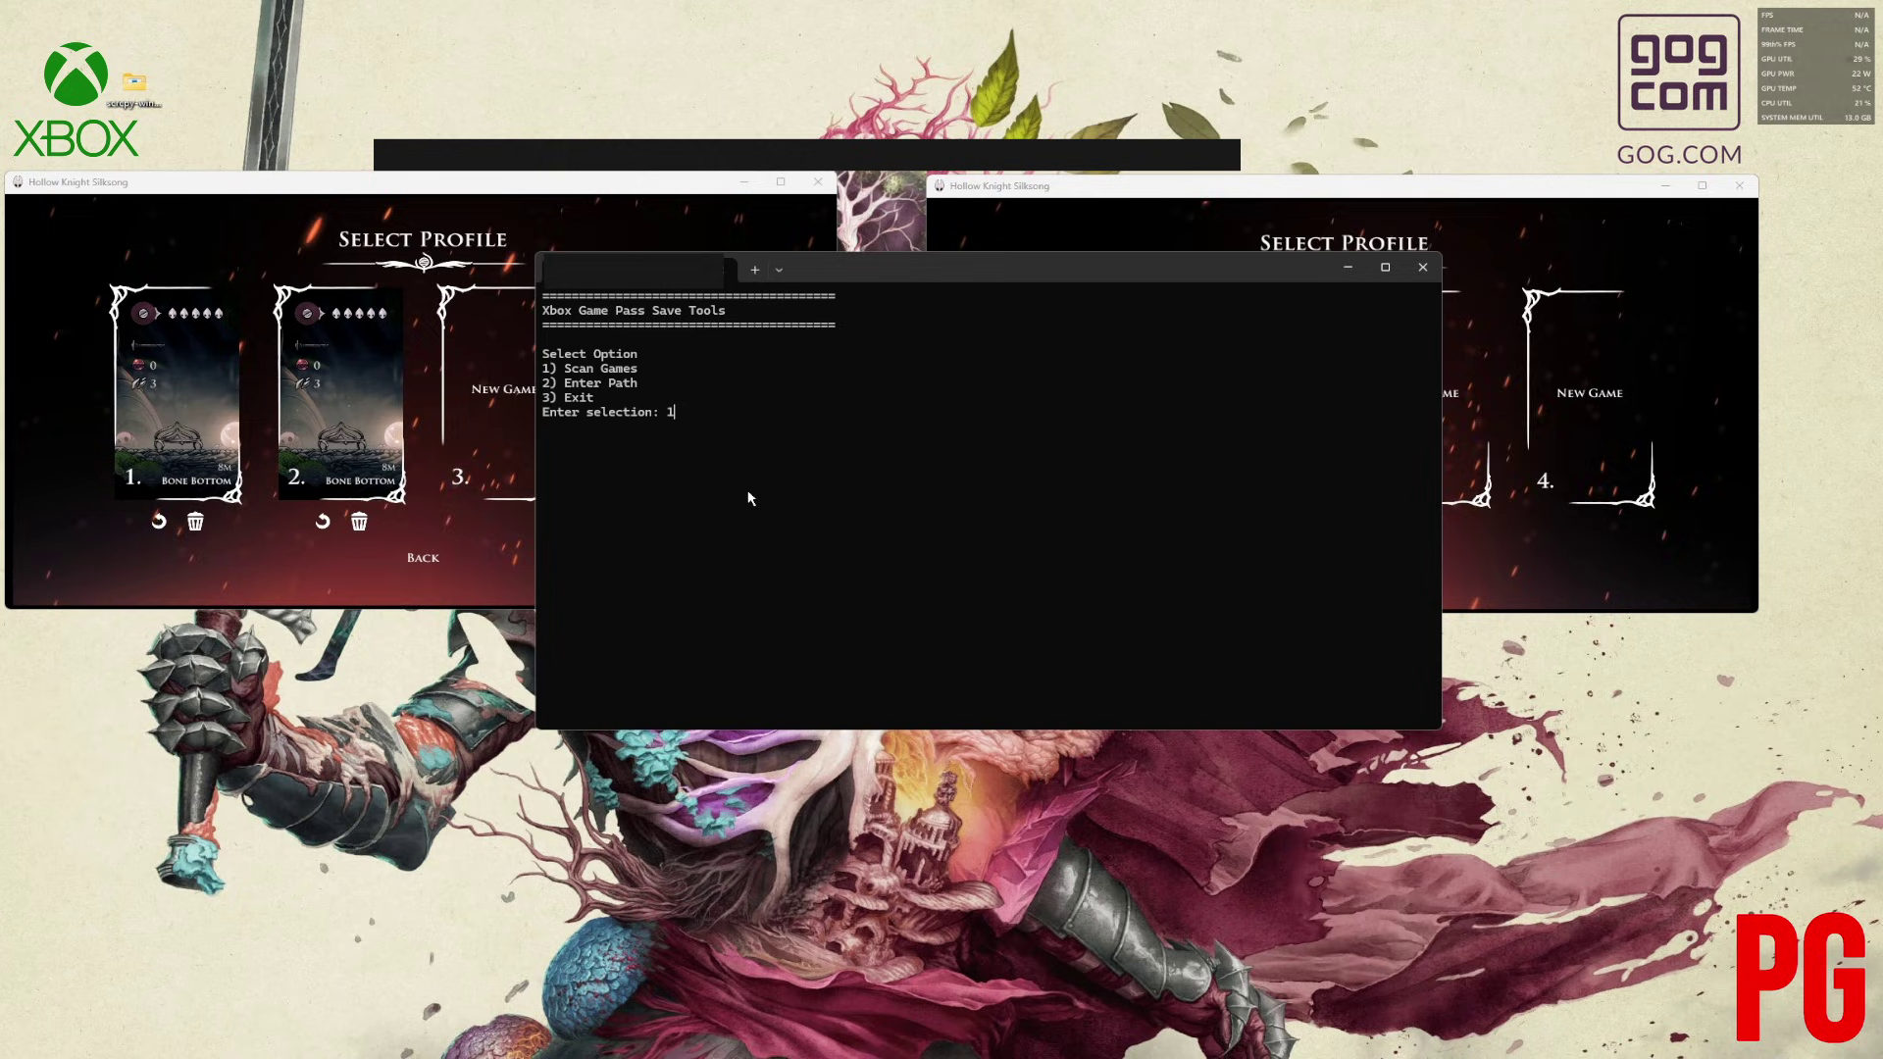
# Scan games, pick unregistered Hollow Knight Silksong and its user folder, then extract files.
pyautogui.press('Return')
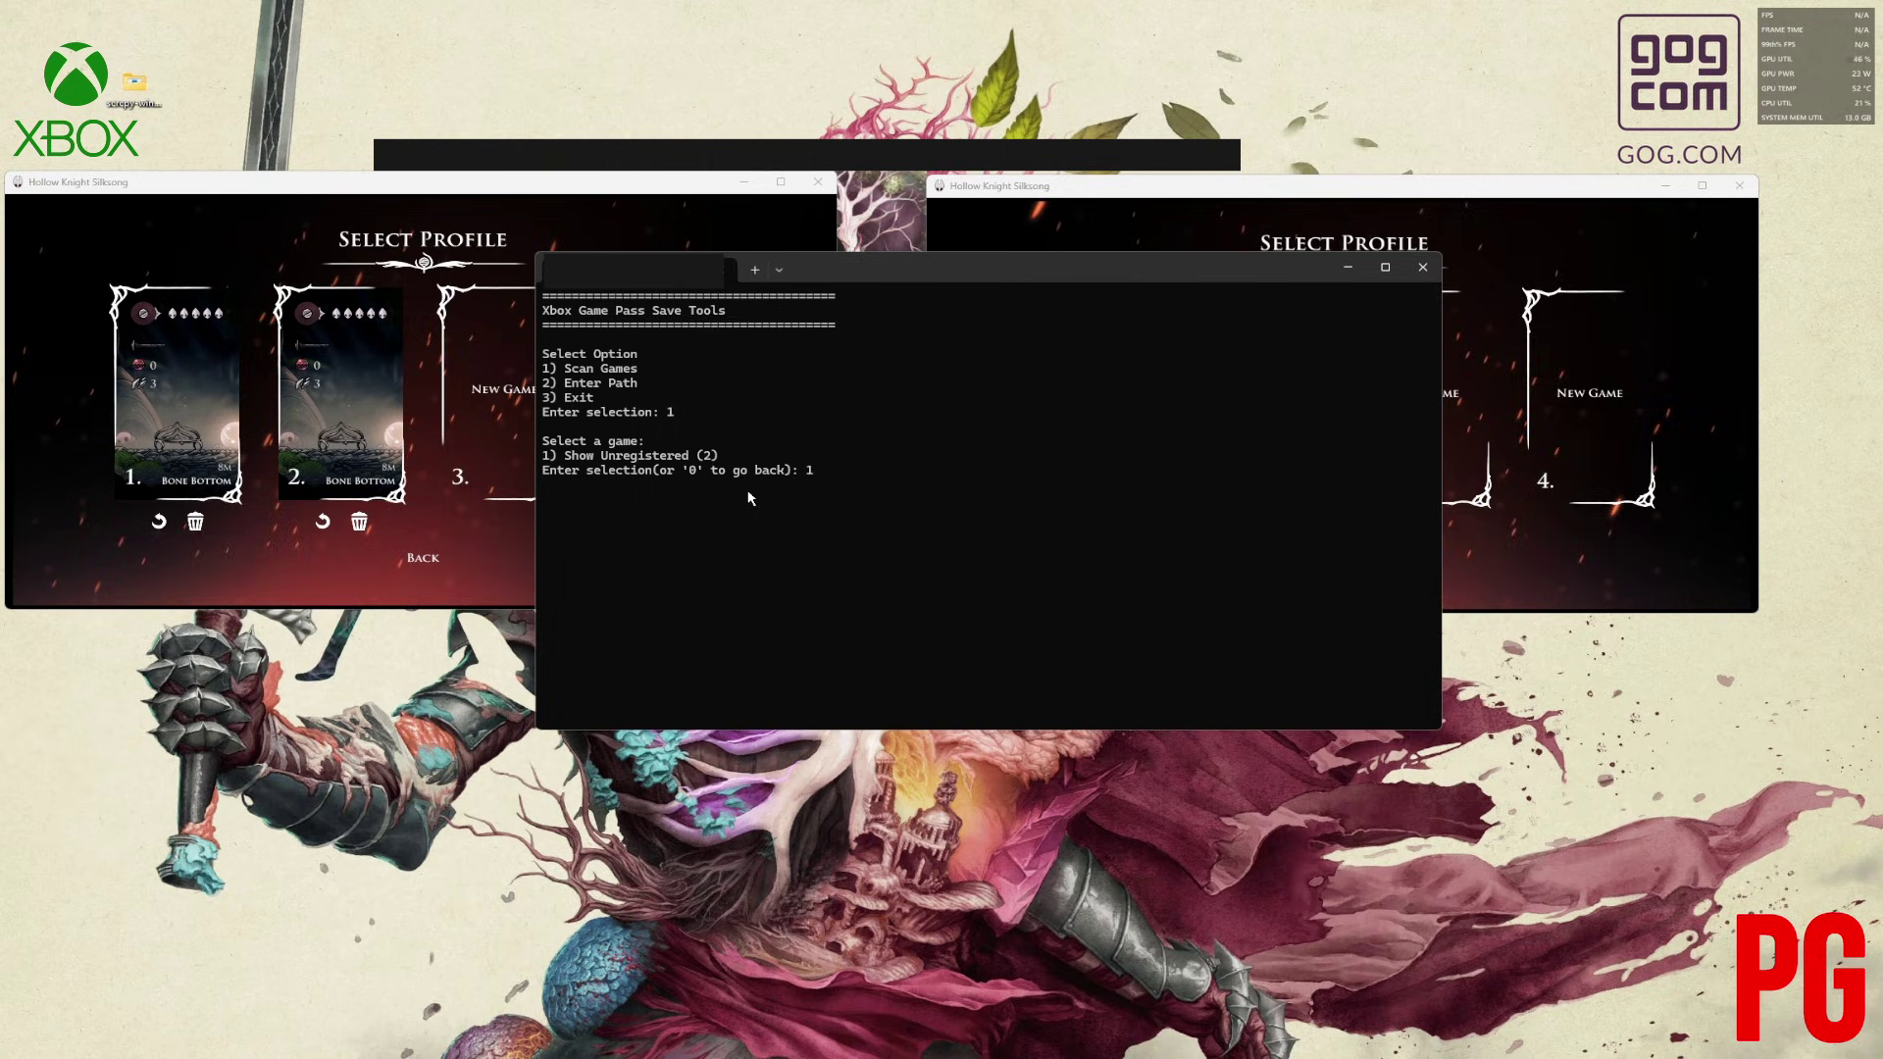
pyautogui.press('Return')
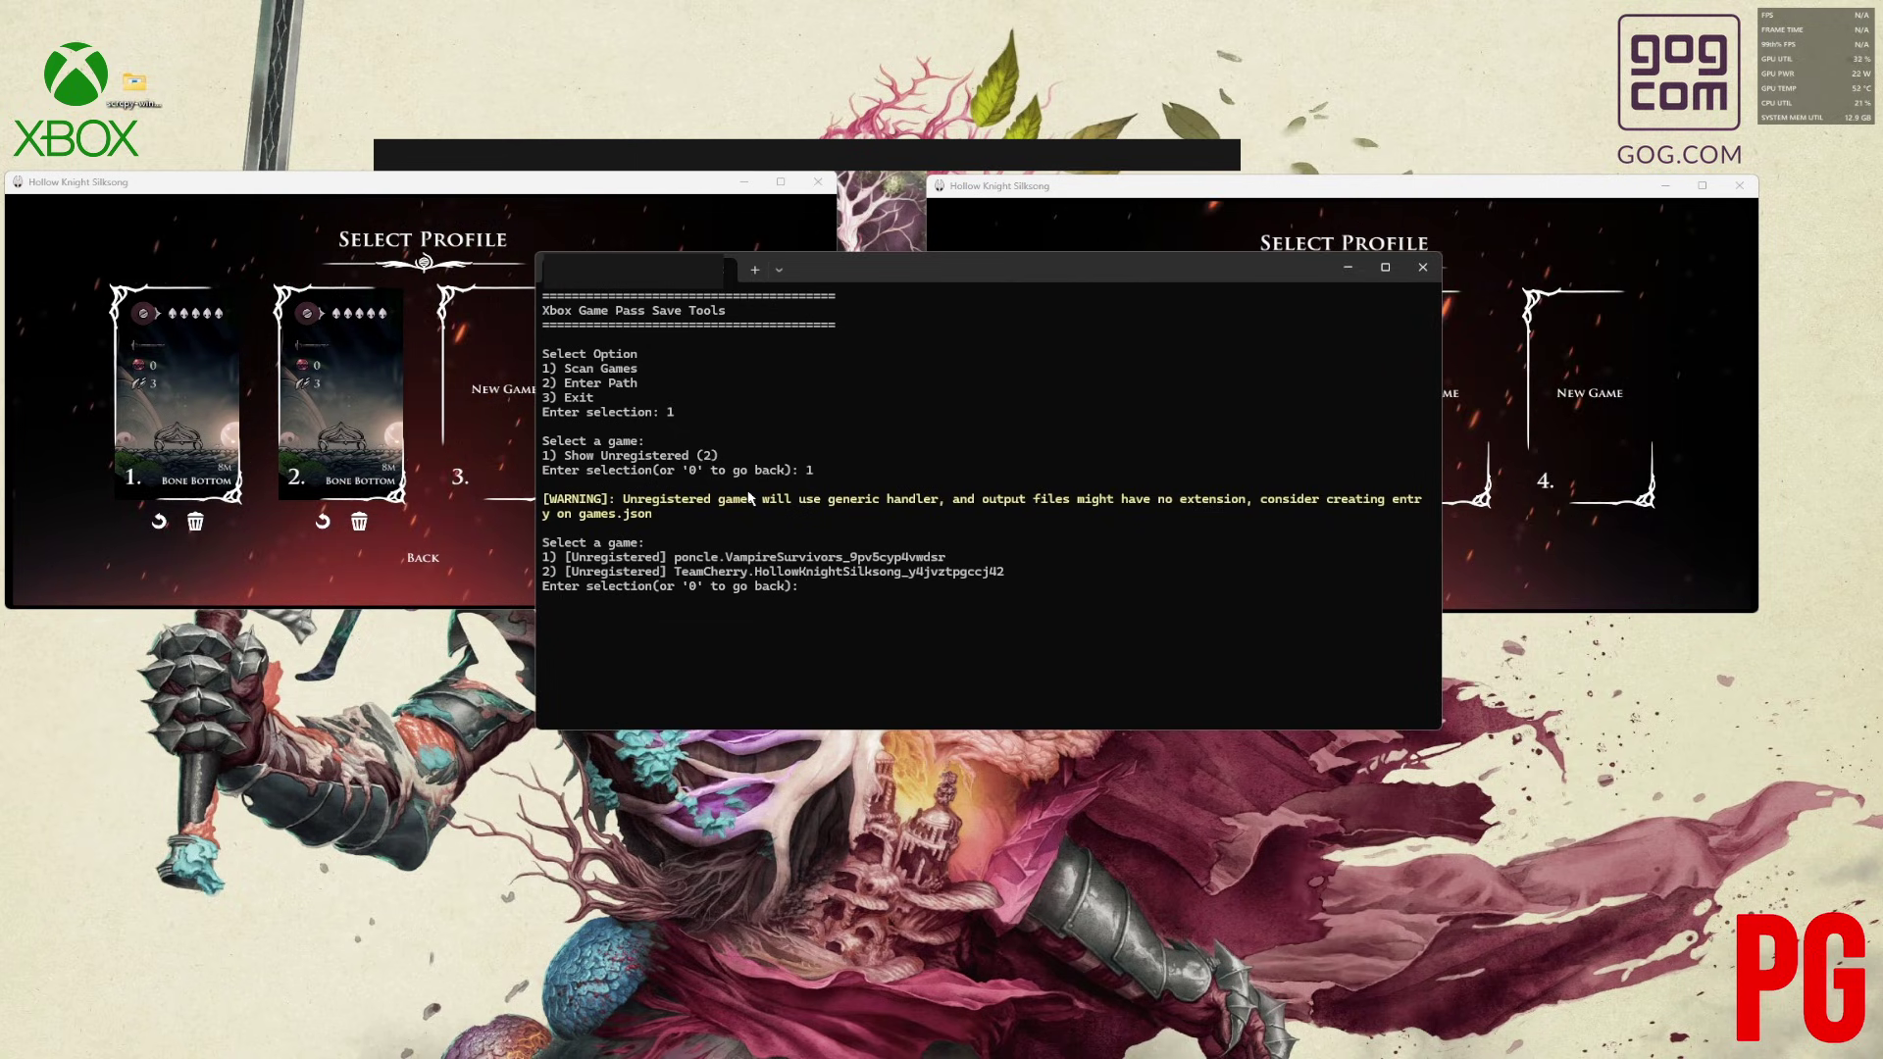
pyautogui.write('2')
pyautogui.press('Return')
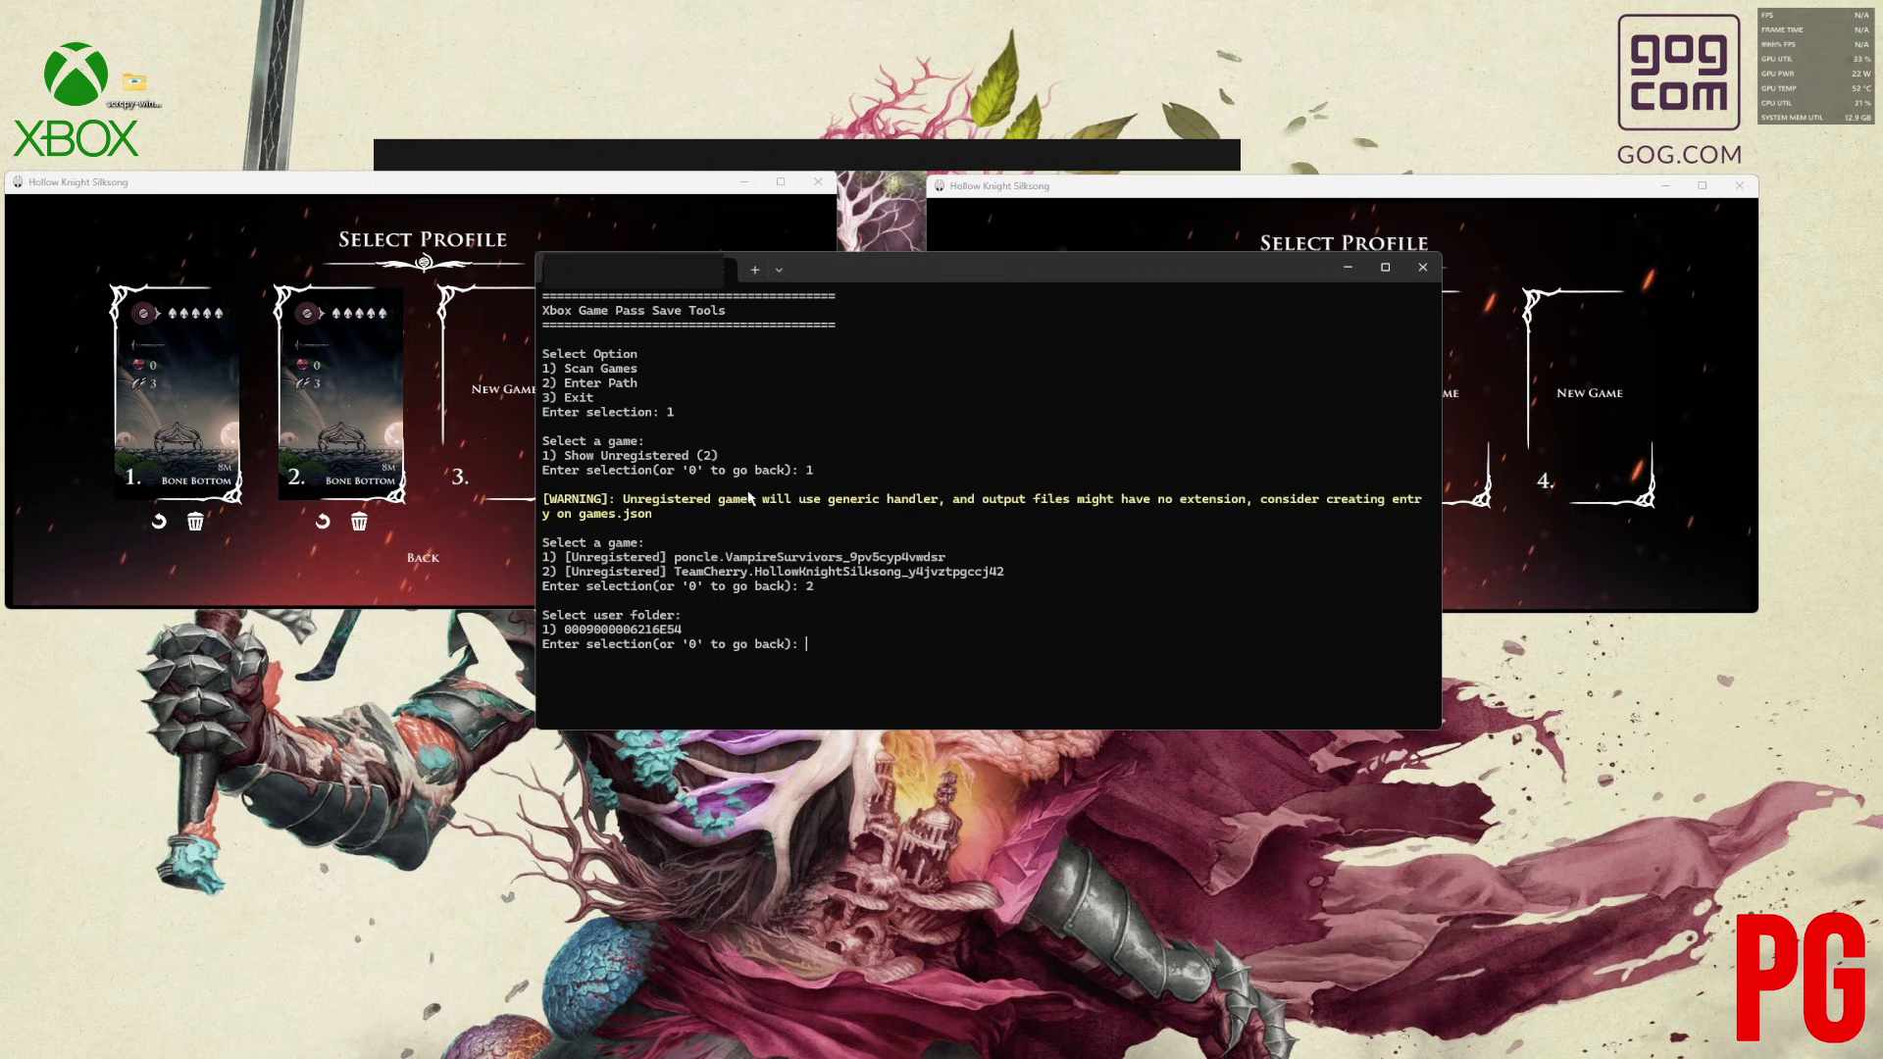
pyautogui.write('1')
pyautogui.press('Return')
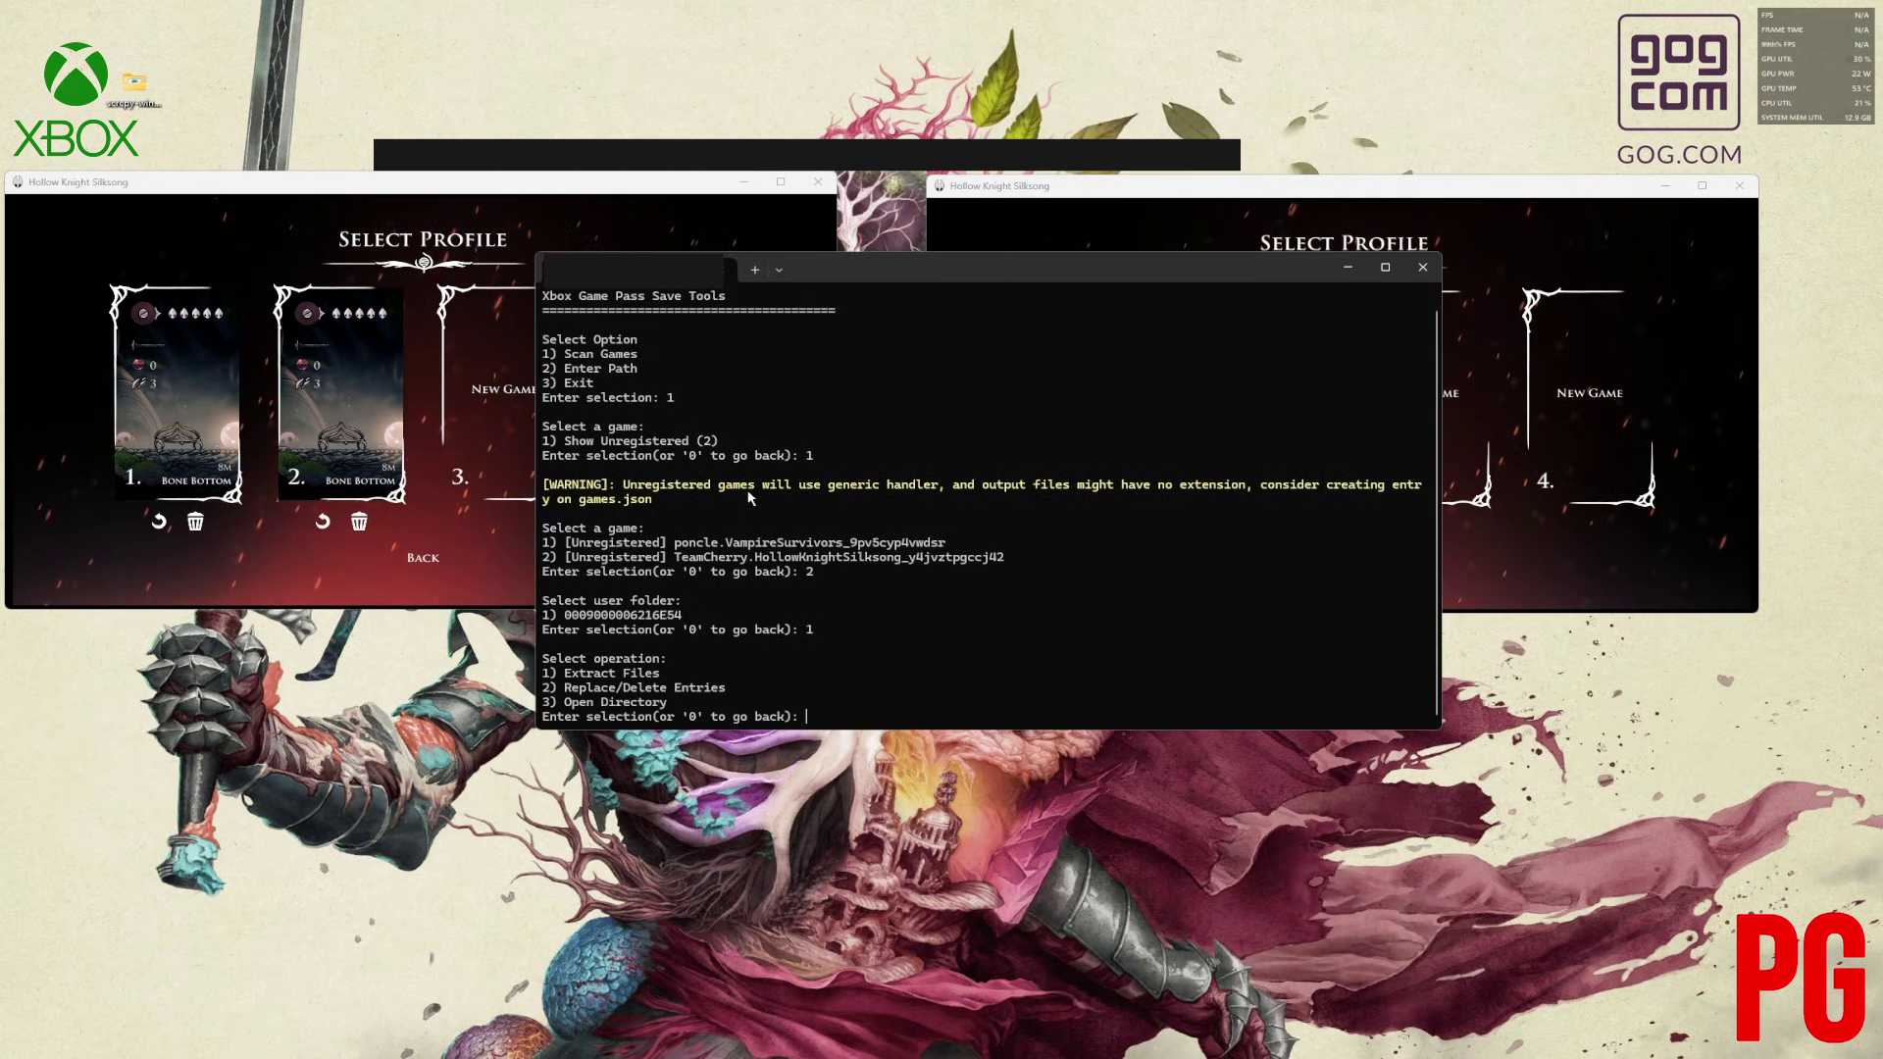
pyautogui.write('1')
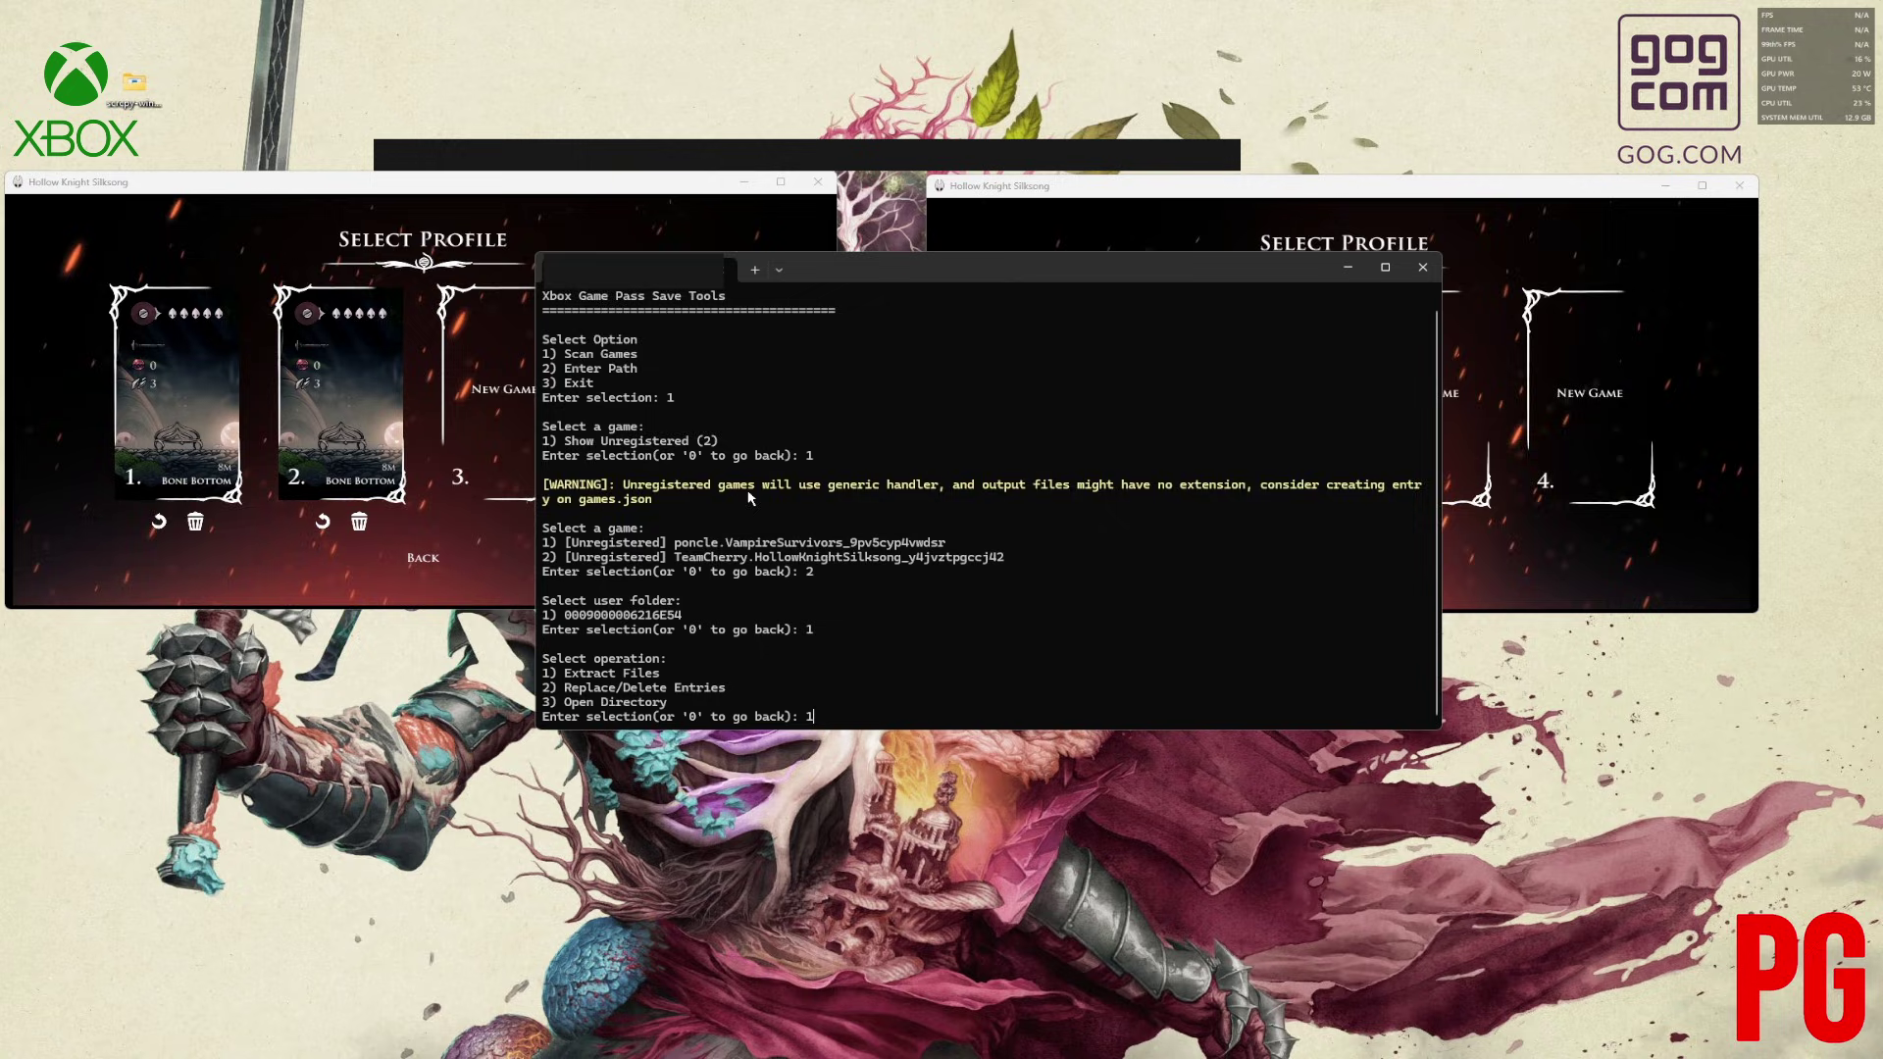
pyautogui.press('Return')
pyautogui.press('Return')
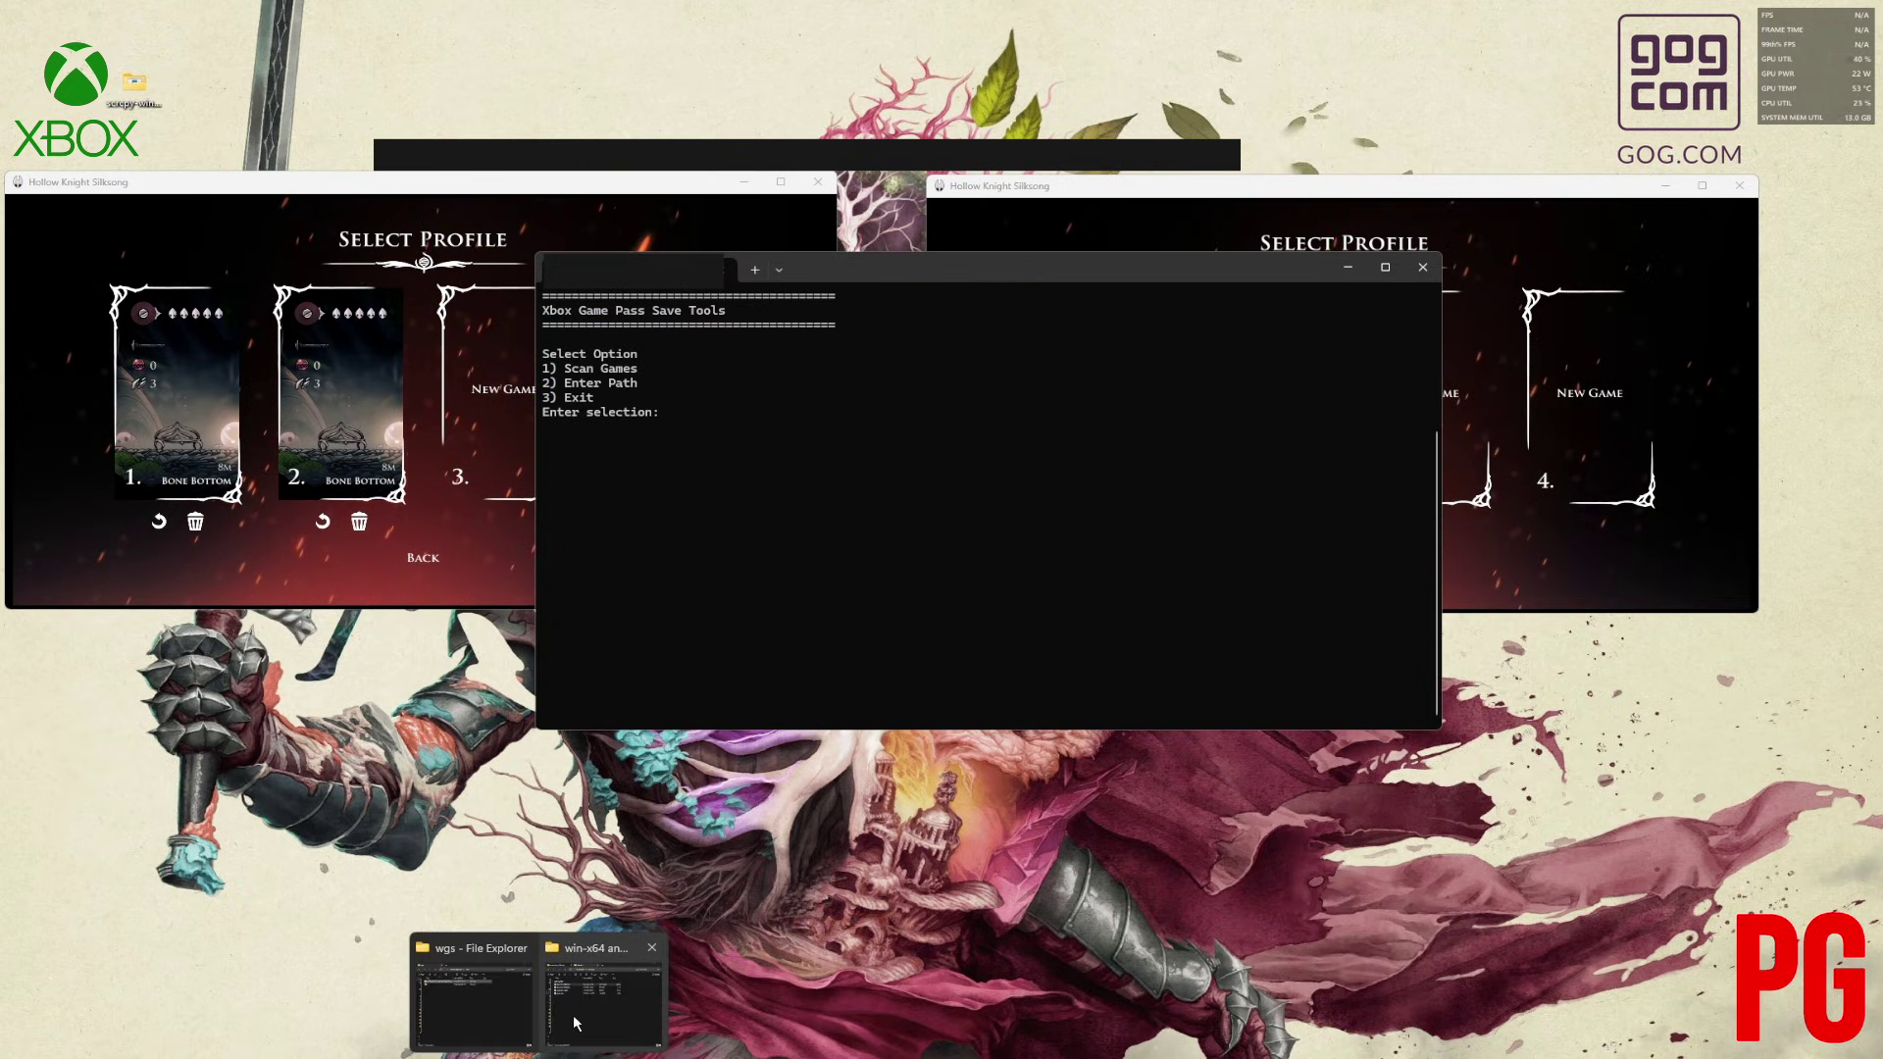
# Open the new teamcherry ZIP in WinRAR and select user1.dat, user2.dat and sharedData.dat.
pyautogui.click(572, 1014)
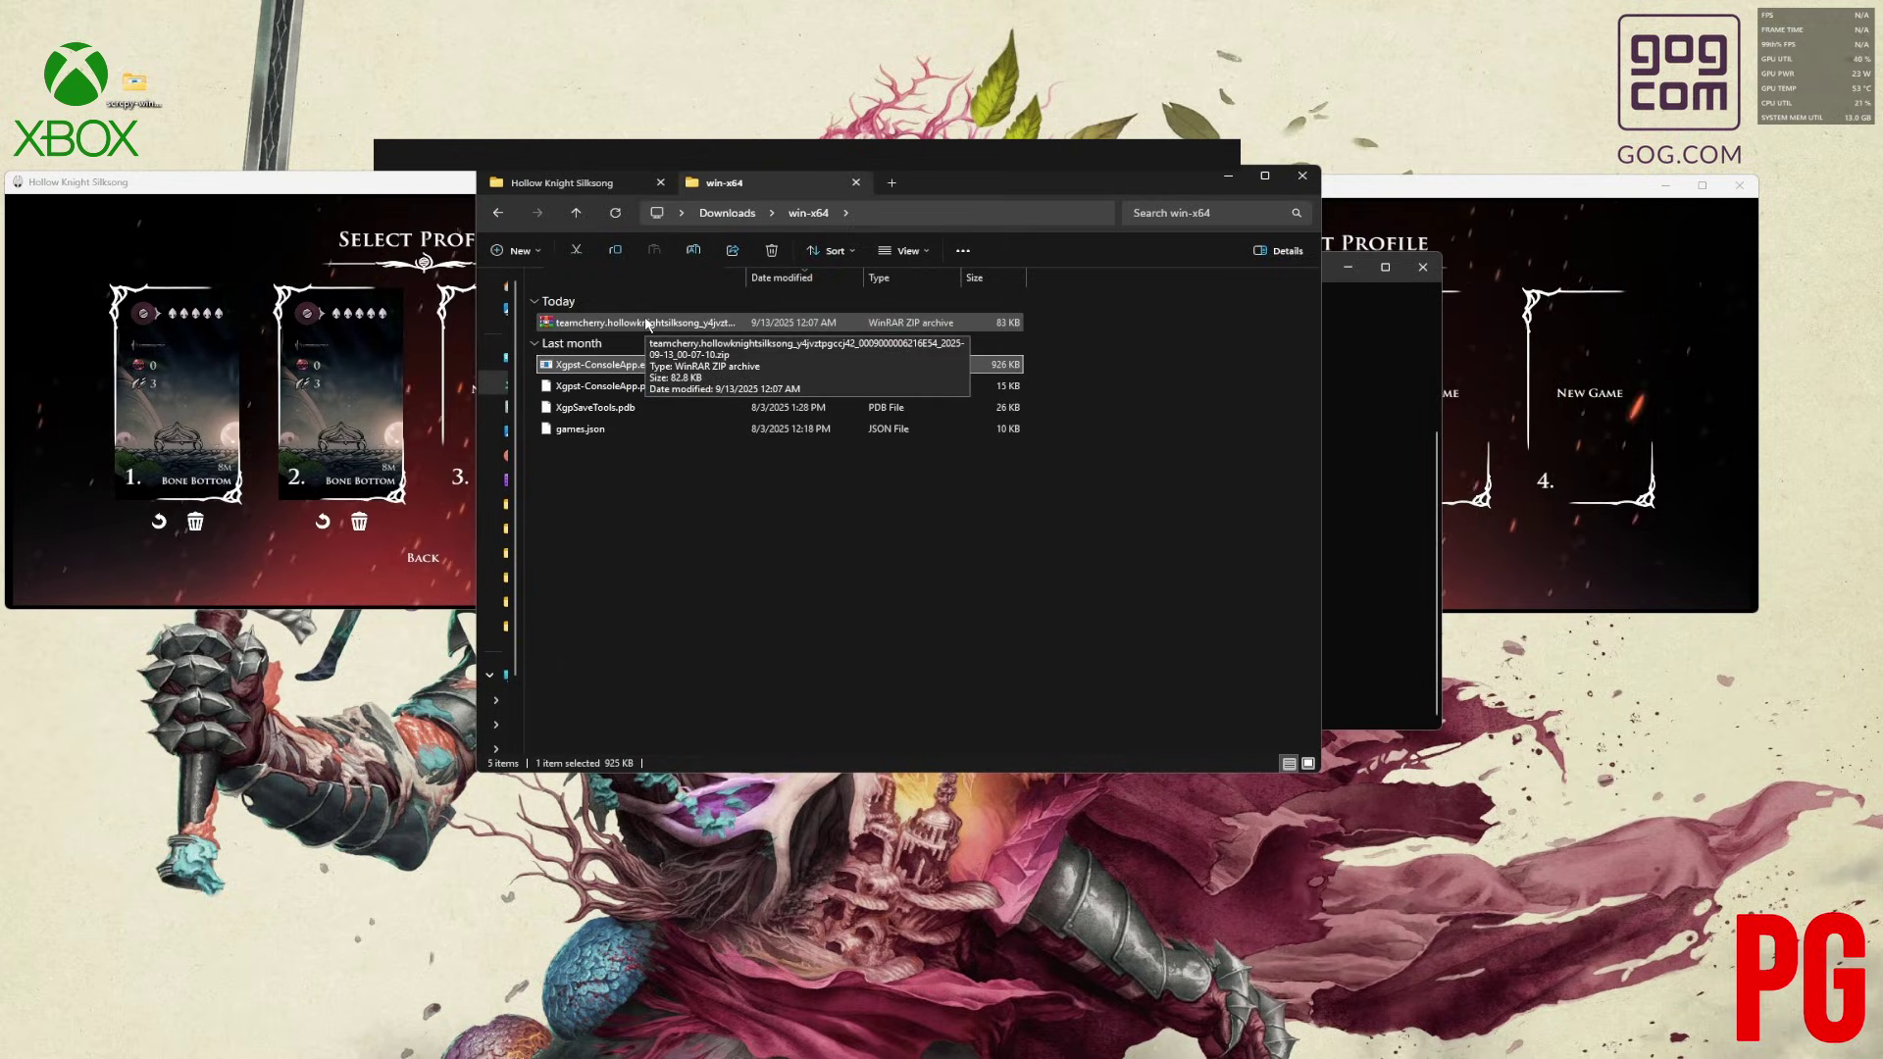
pyautogui.doubleClick(647, 323)
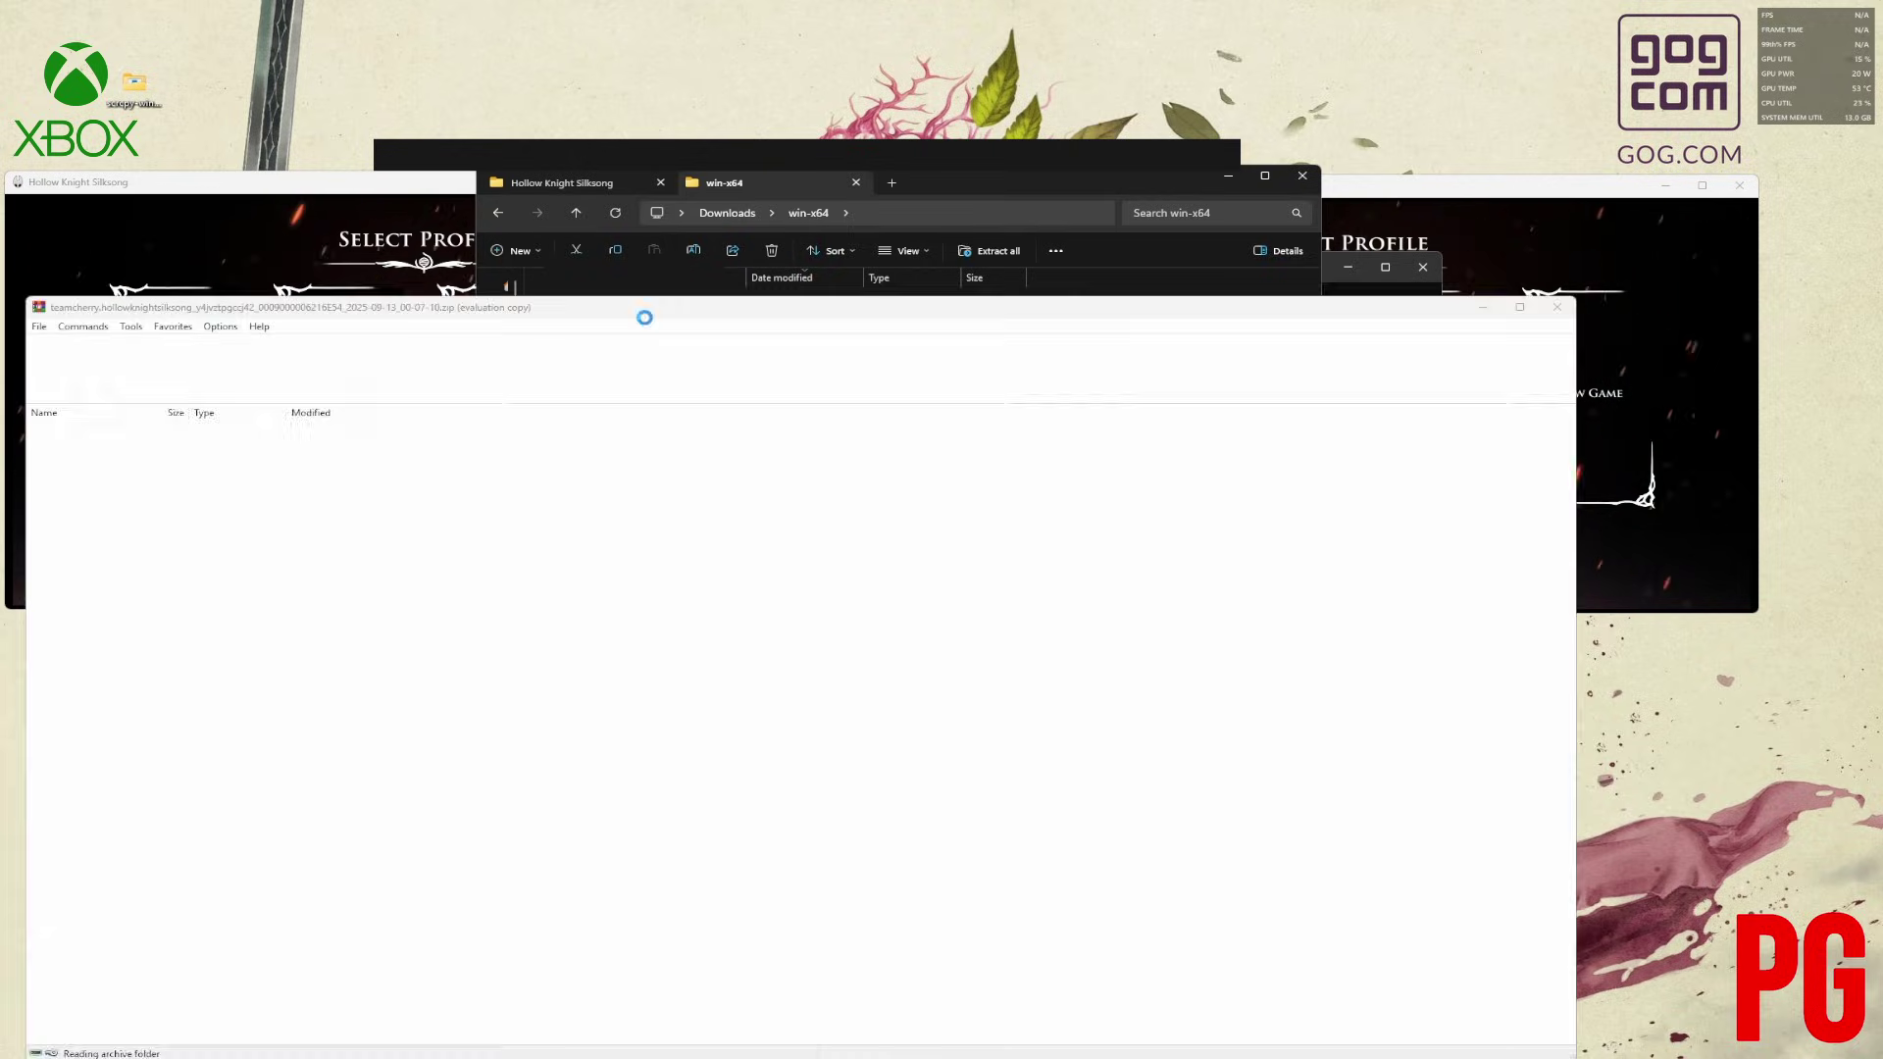
pyautogui.click(1142, 300)
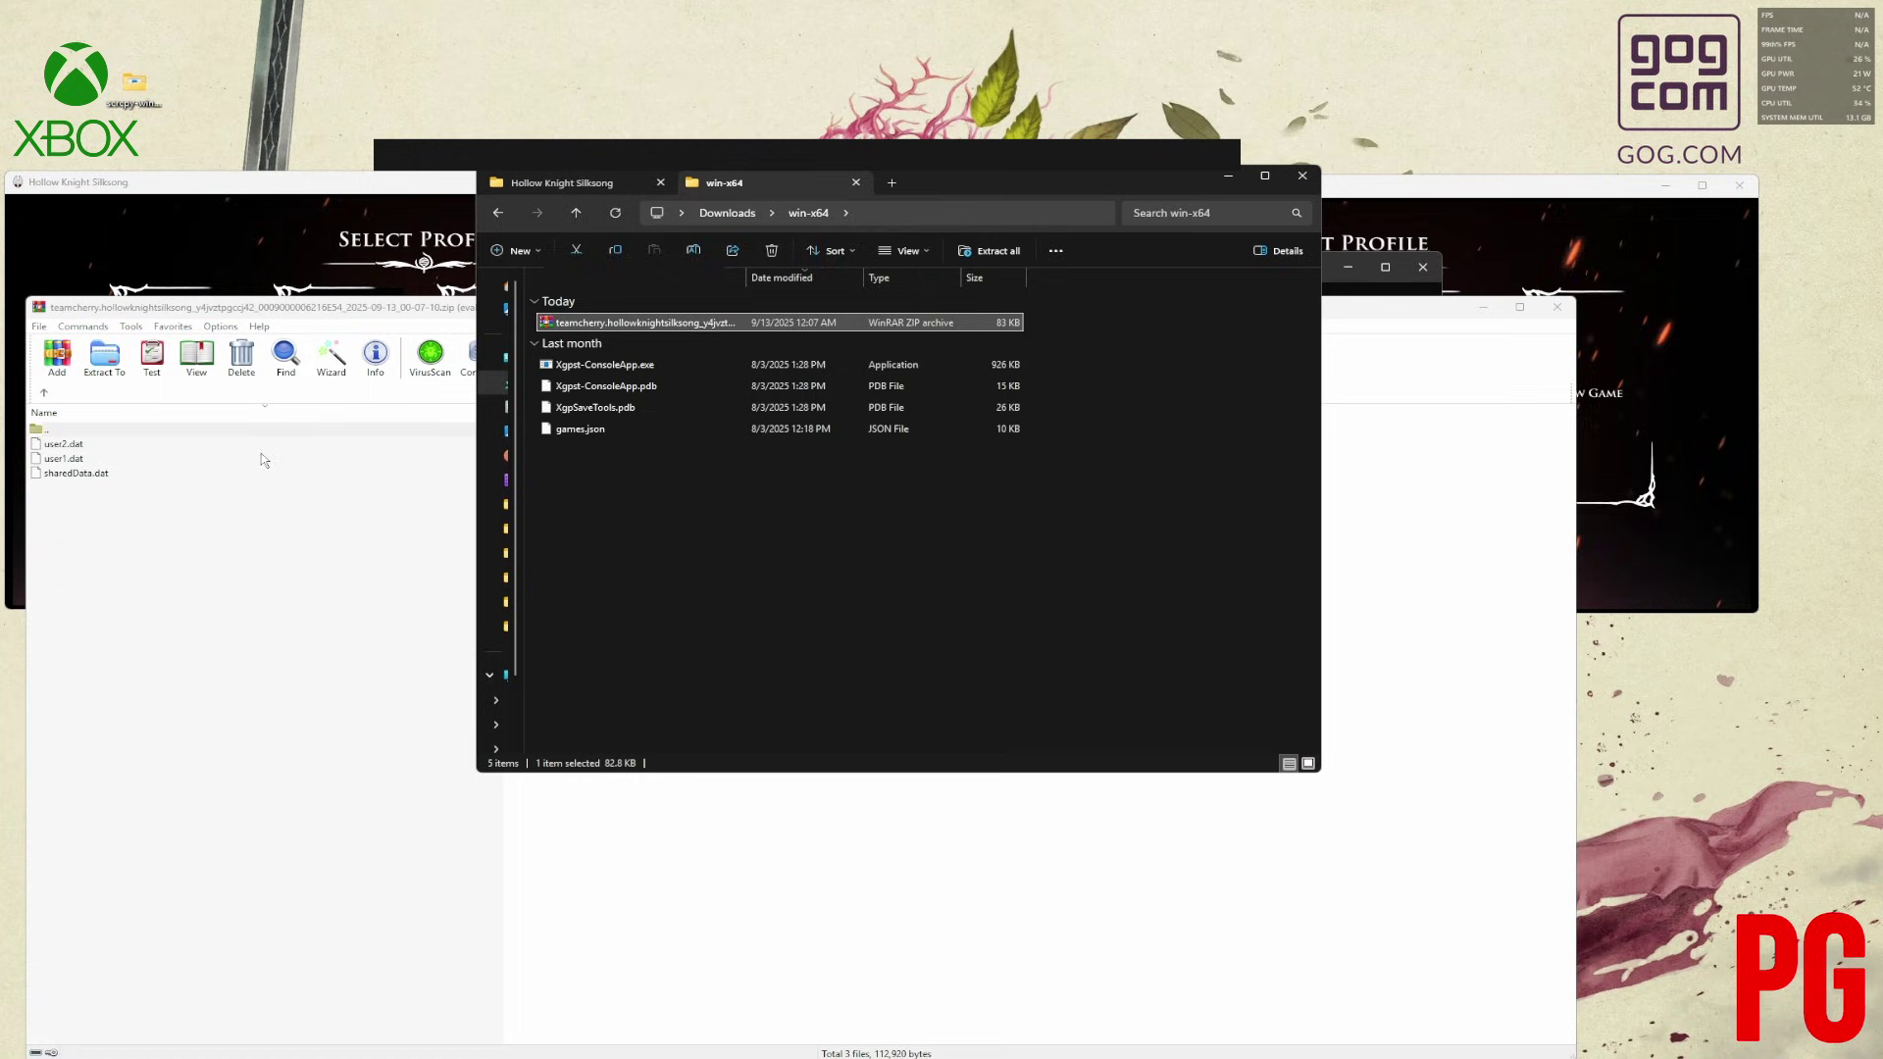
pyautogui.click(1303, 177)
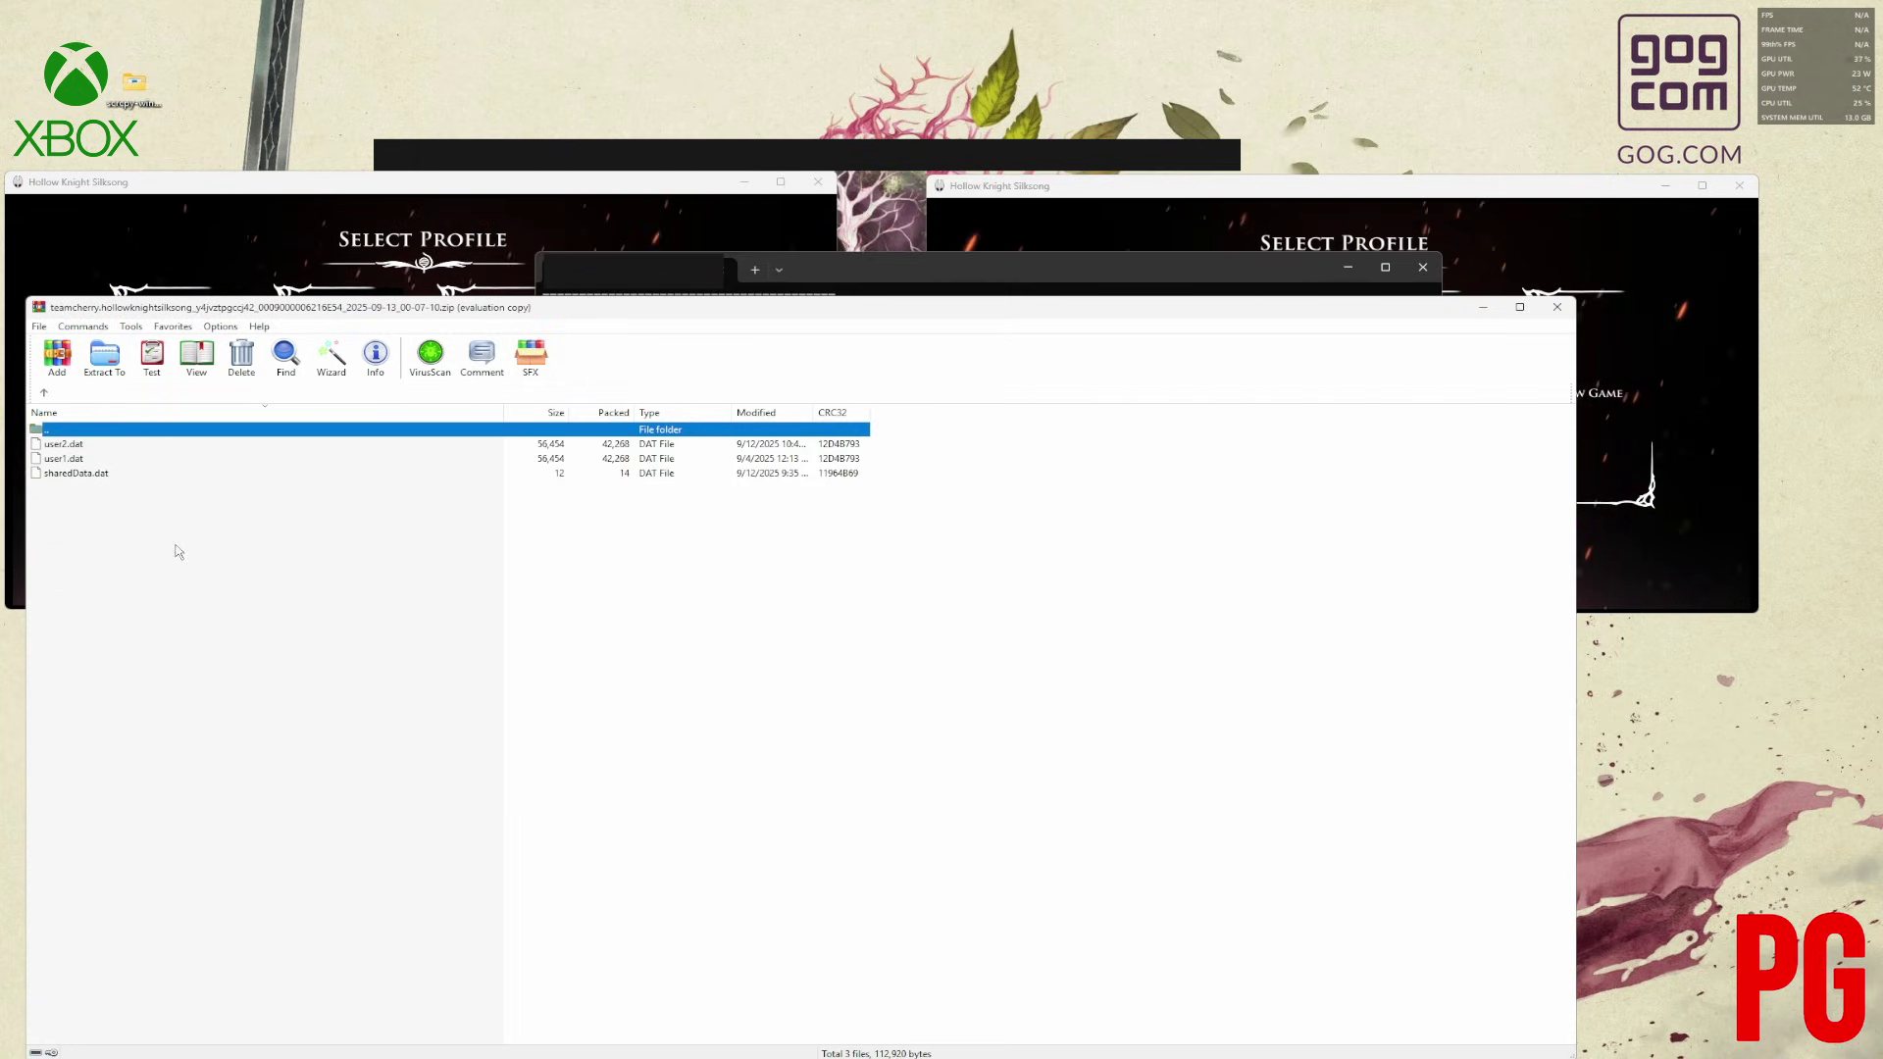
pyautogui.moveTo(176, 546); pyautogui.dragTo(66, 440)
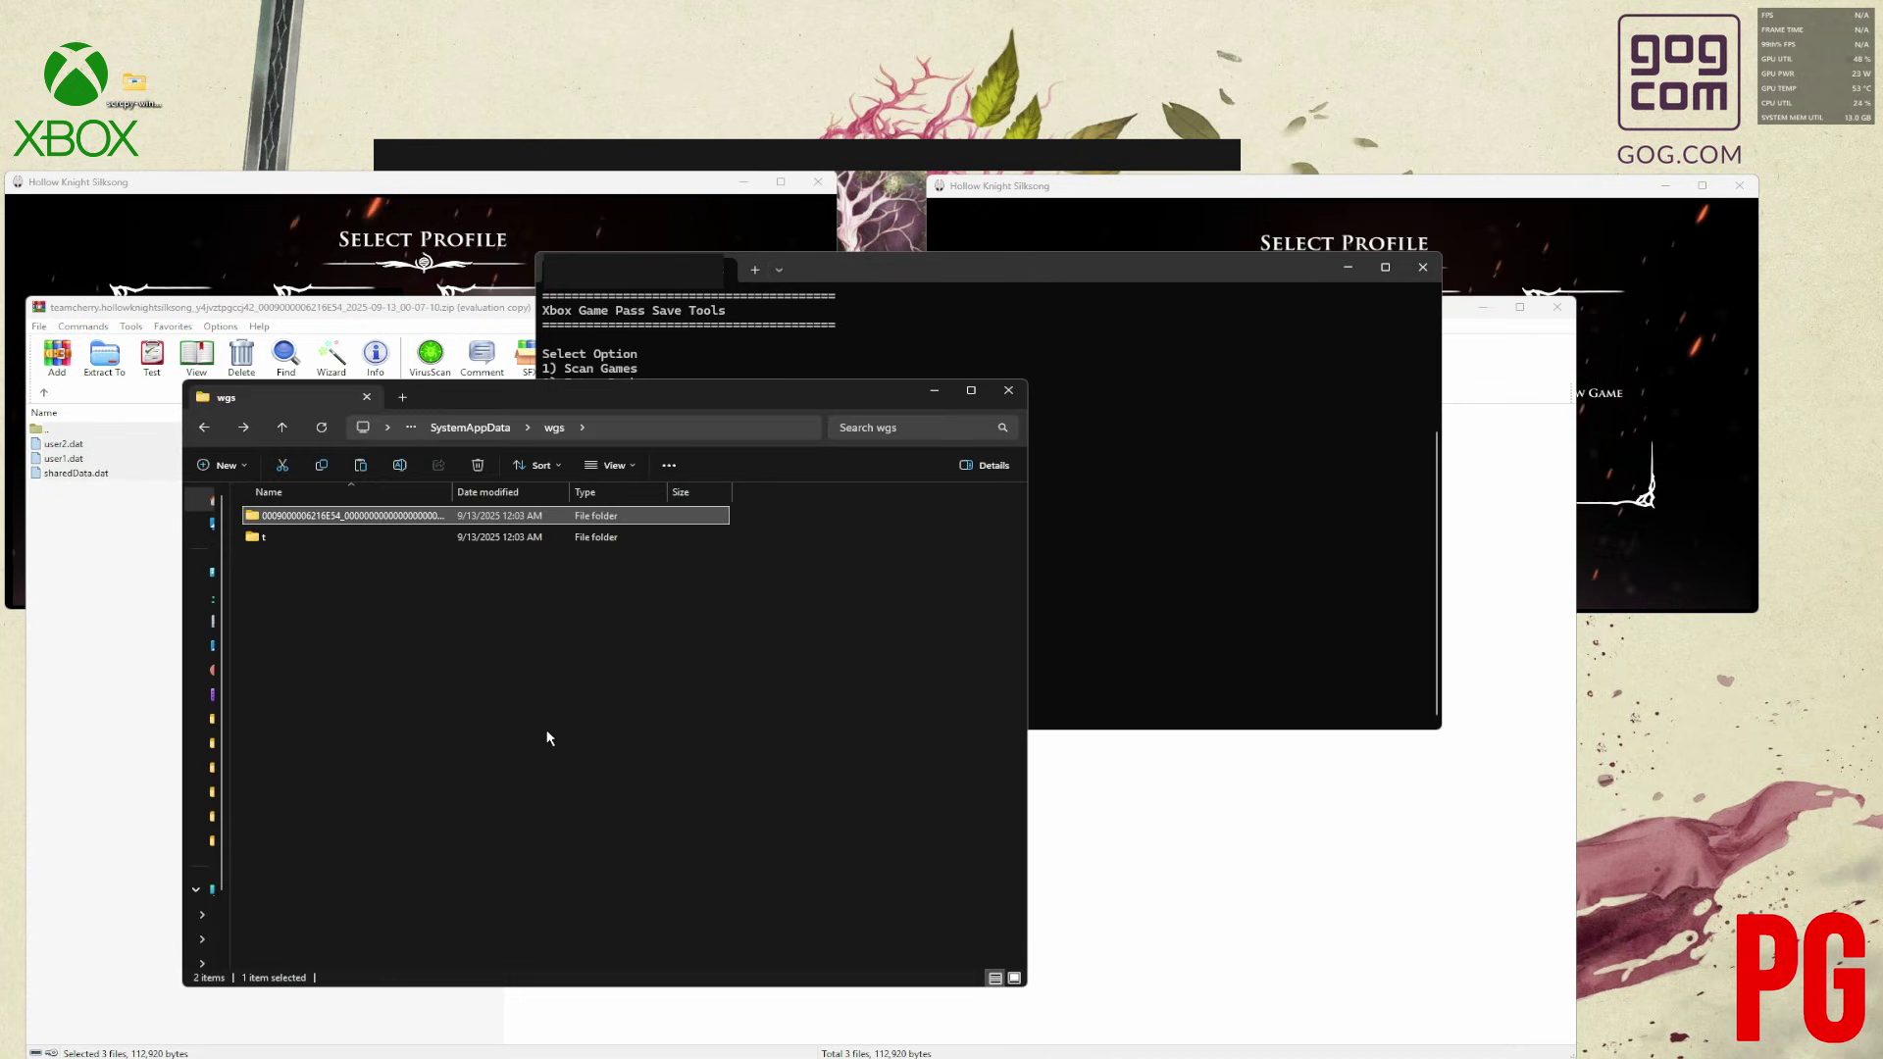
# Drop the extracted saves into LocalLow's Hollow Knight Silksong default folder, replacing existing files.
pyautogui.click(401, 397)
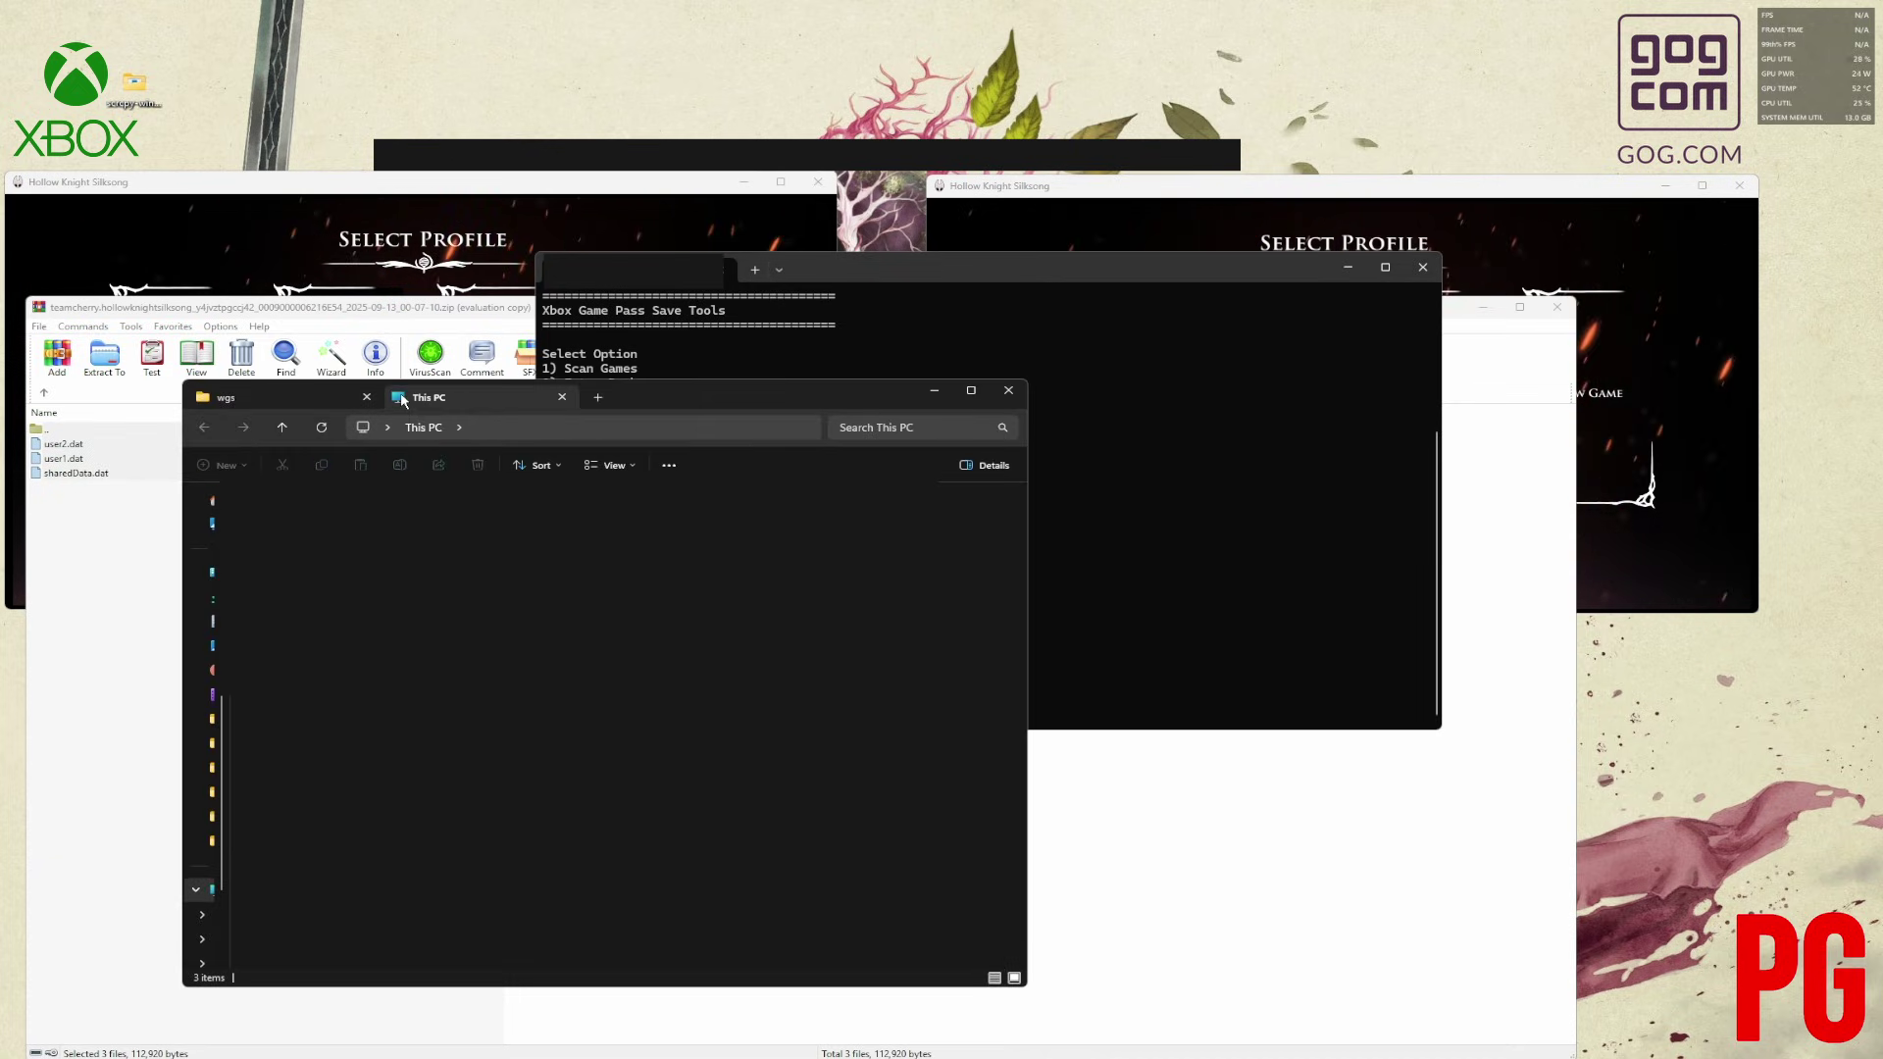
pyautogui.press('super+r')
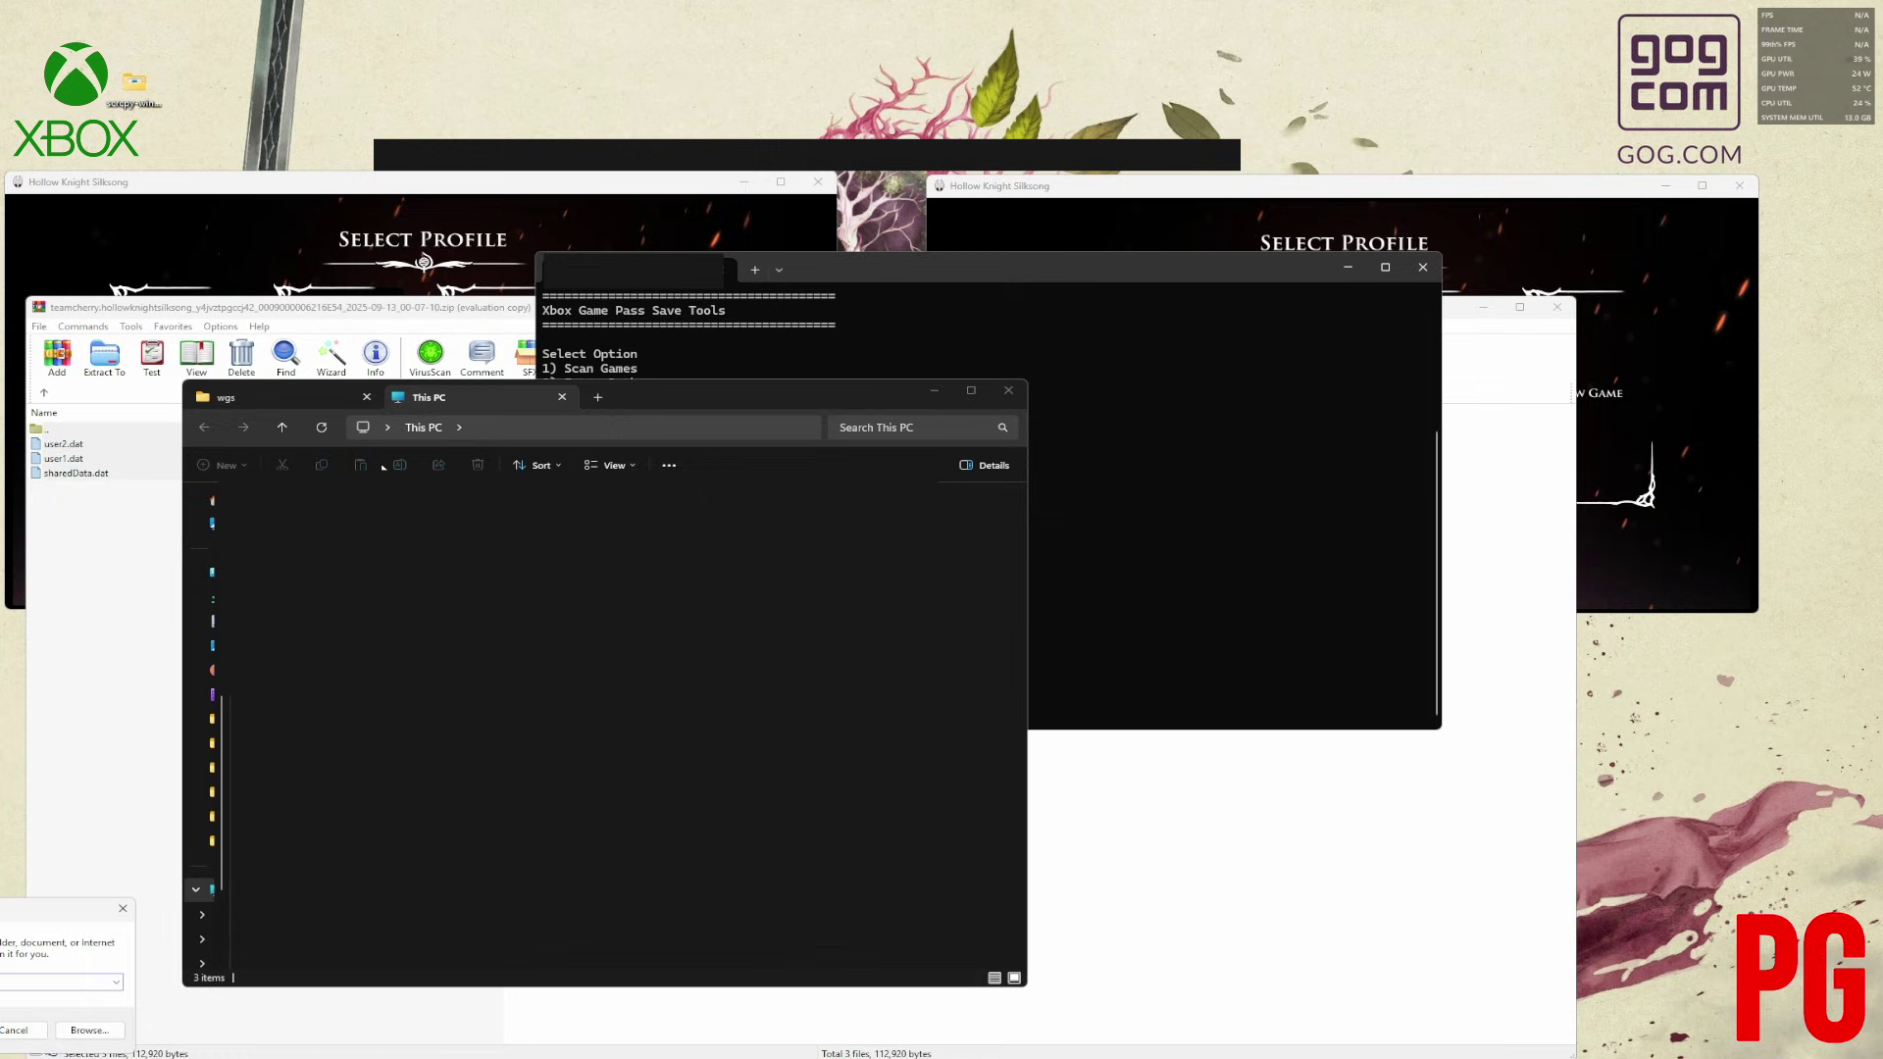
pyautogui.press('Return')
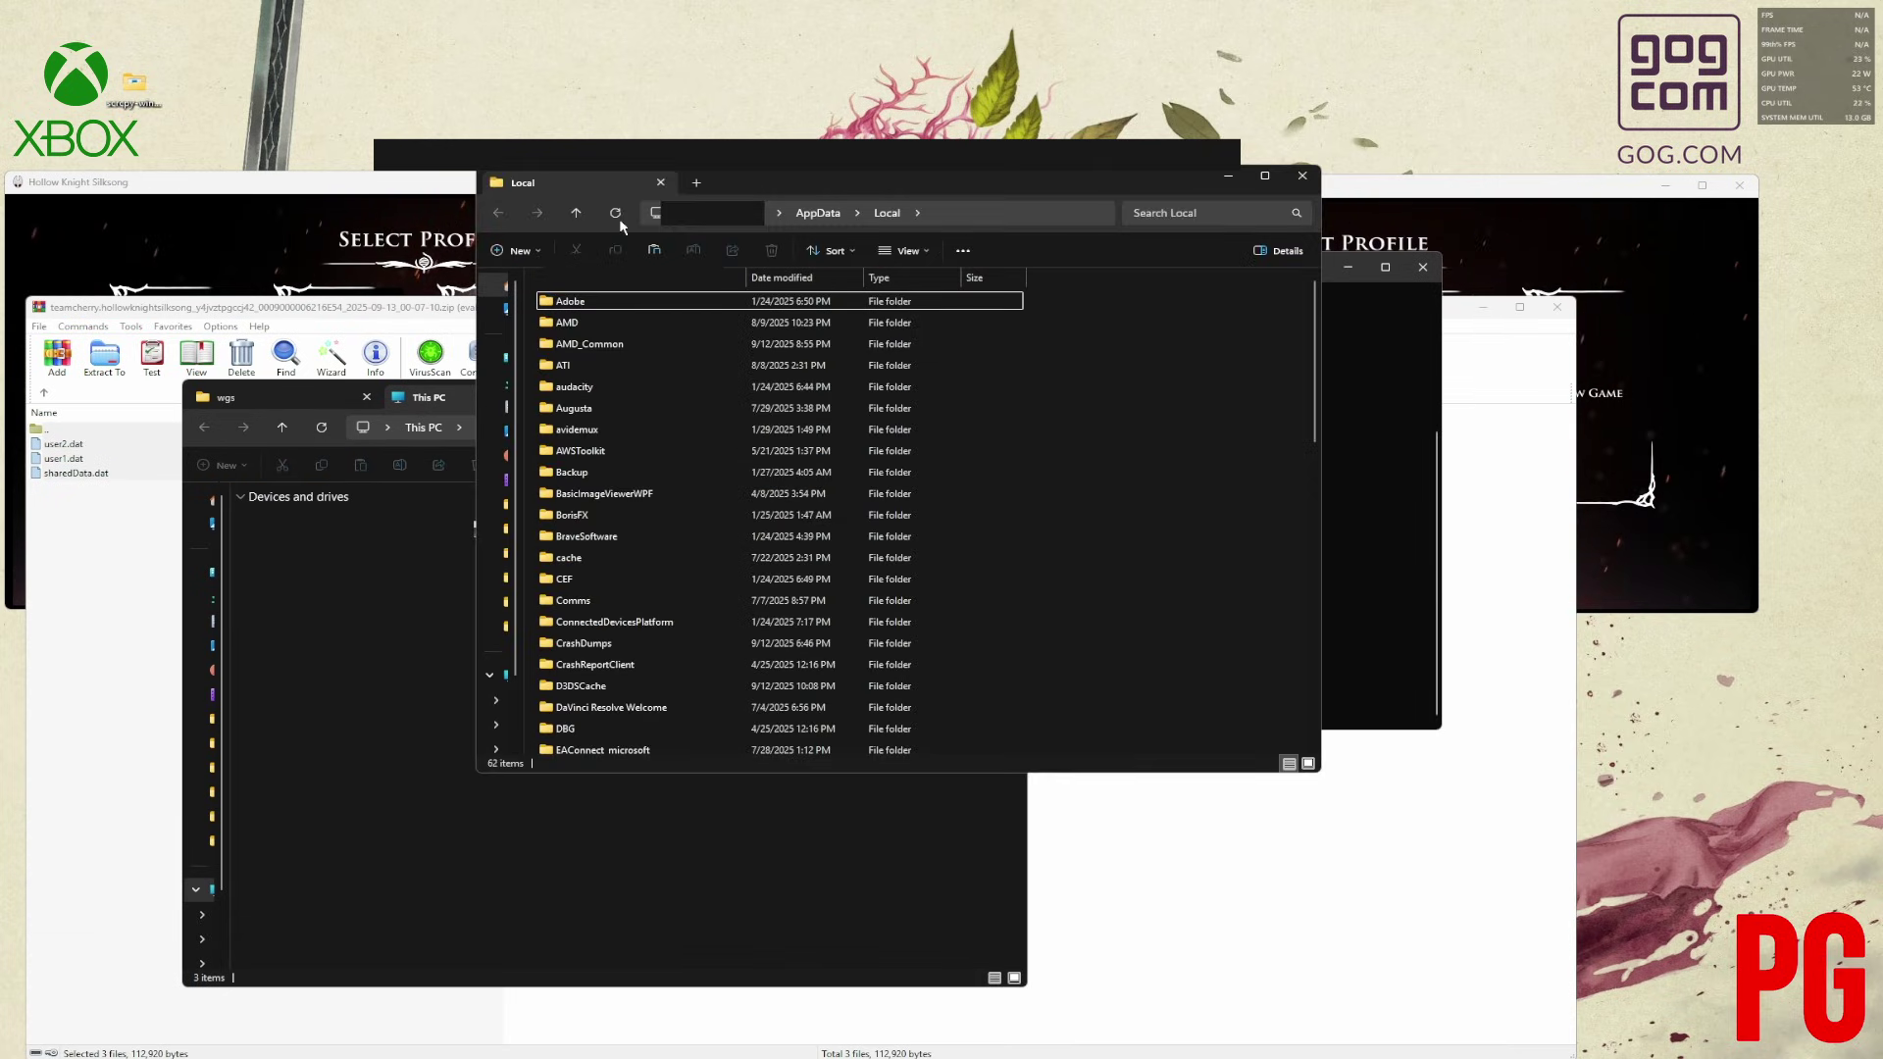
pyautogui.click(579, 214)
pyautogui.doubleClick(600, 321)
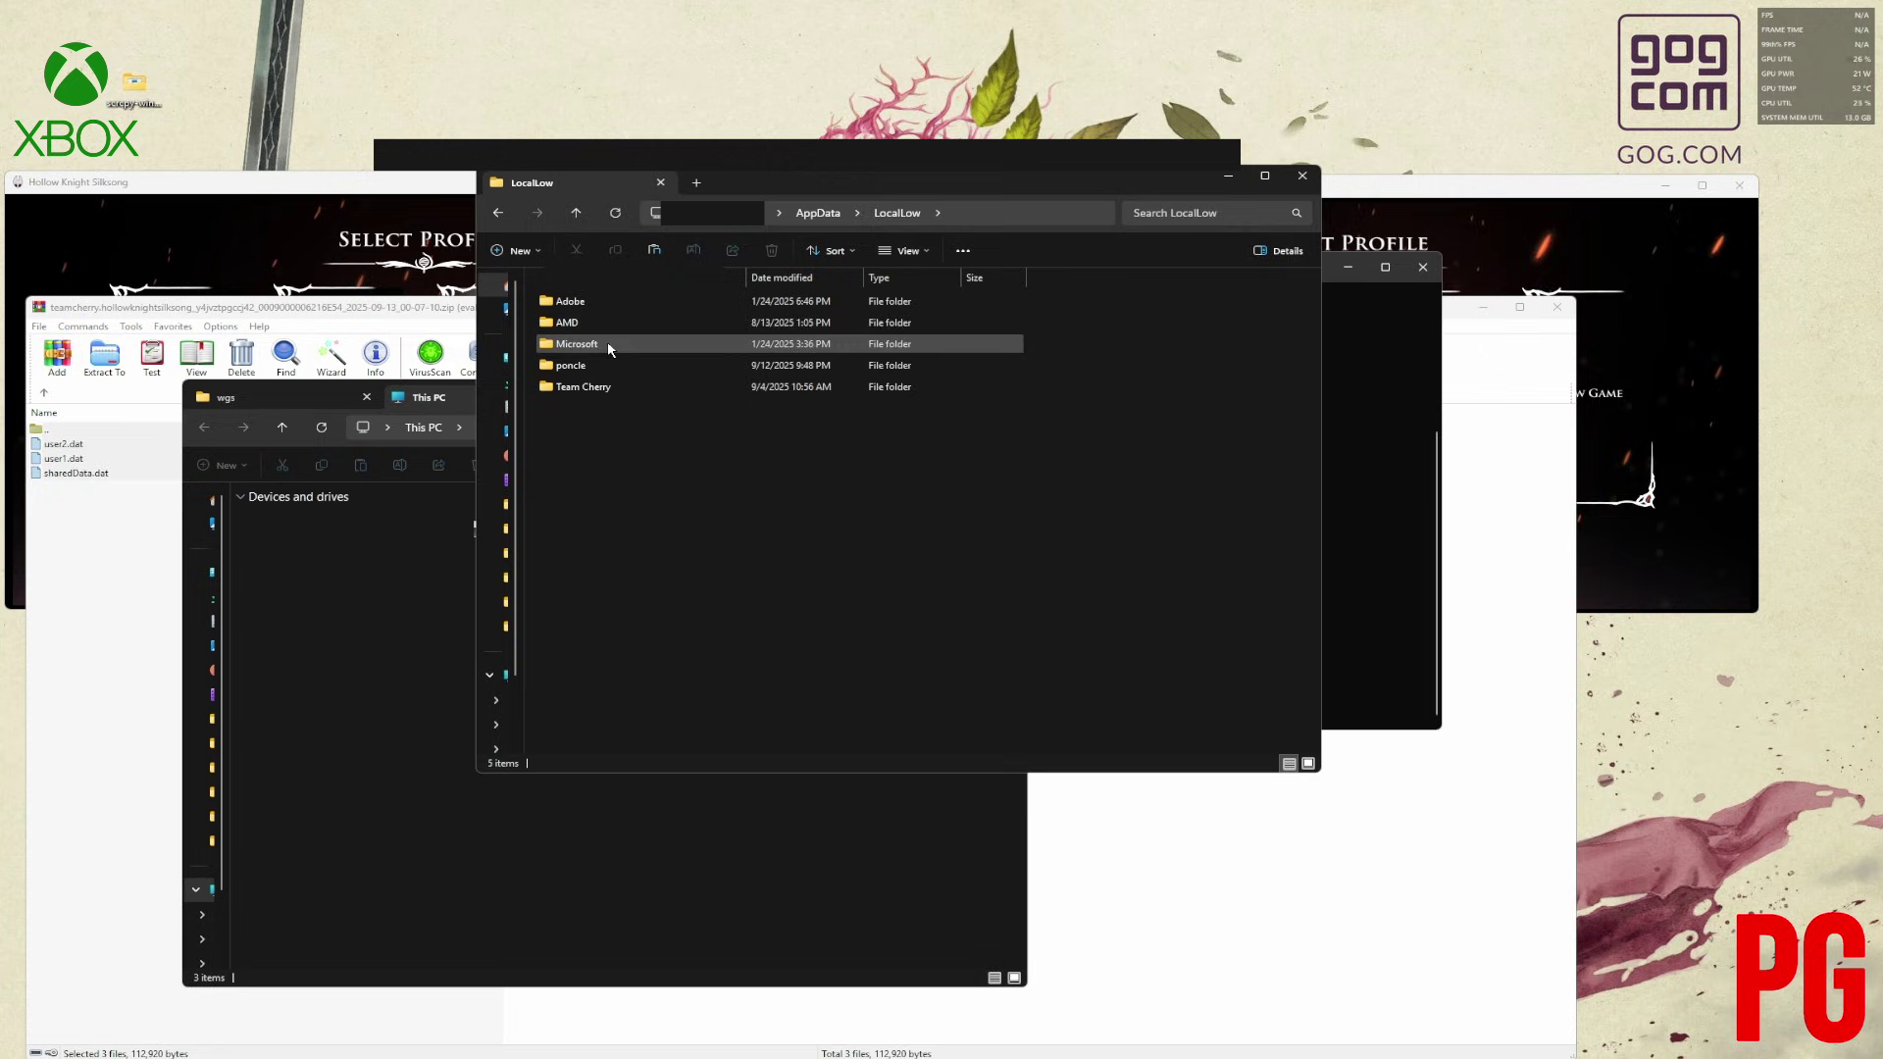
pyautogui.doubleClick(600, 387)
pyautogui.doubleClick(611, 302)
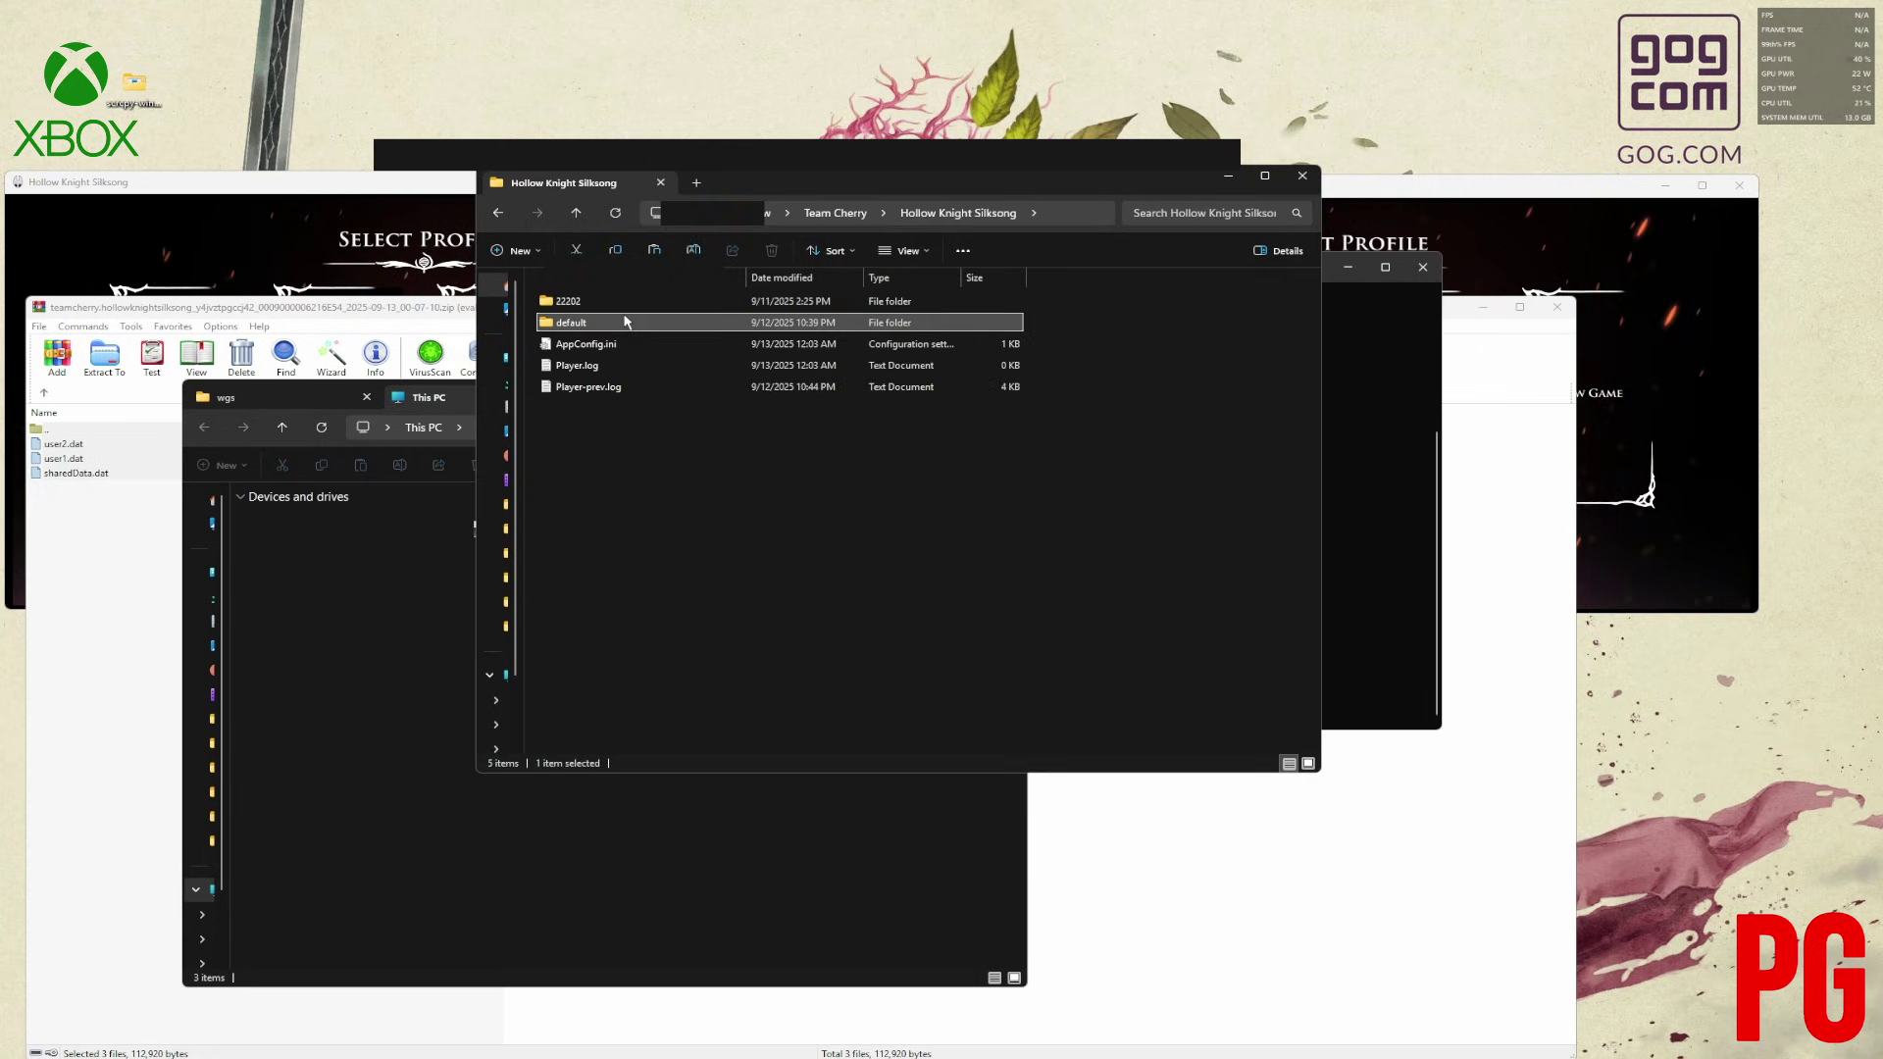
pyautogui.doubleClick(624, 321)
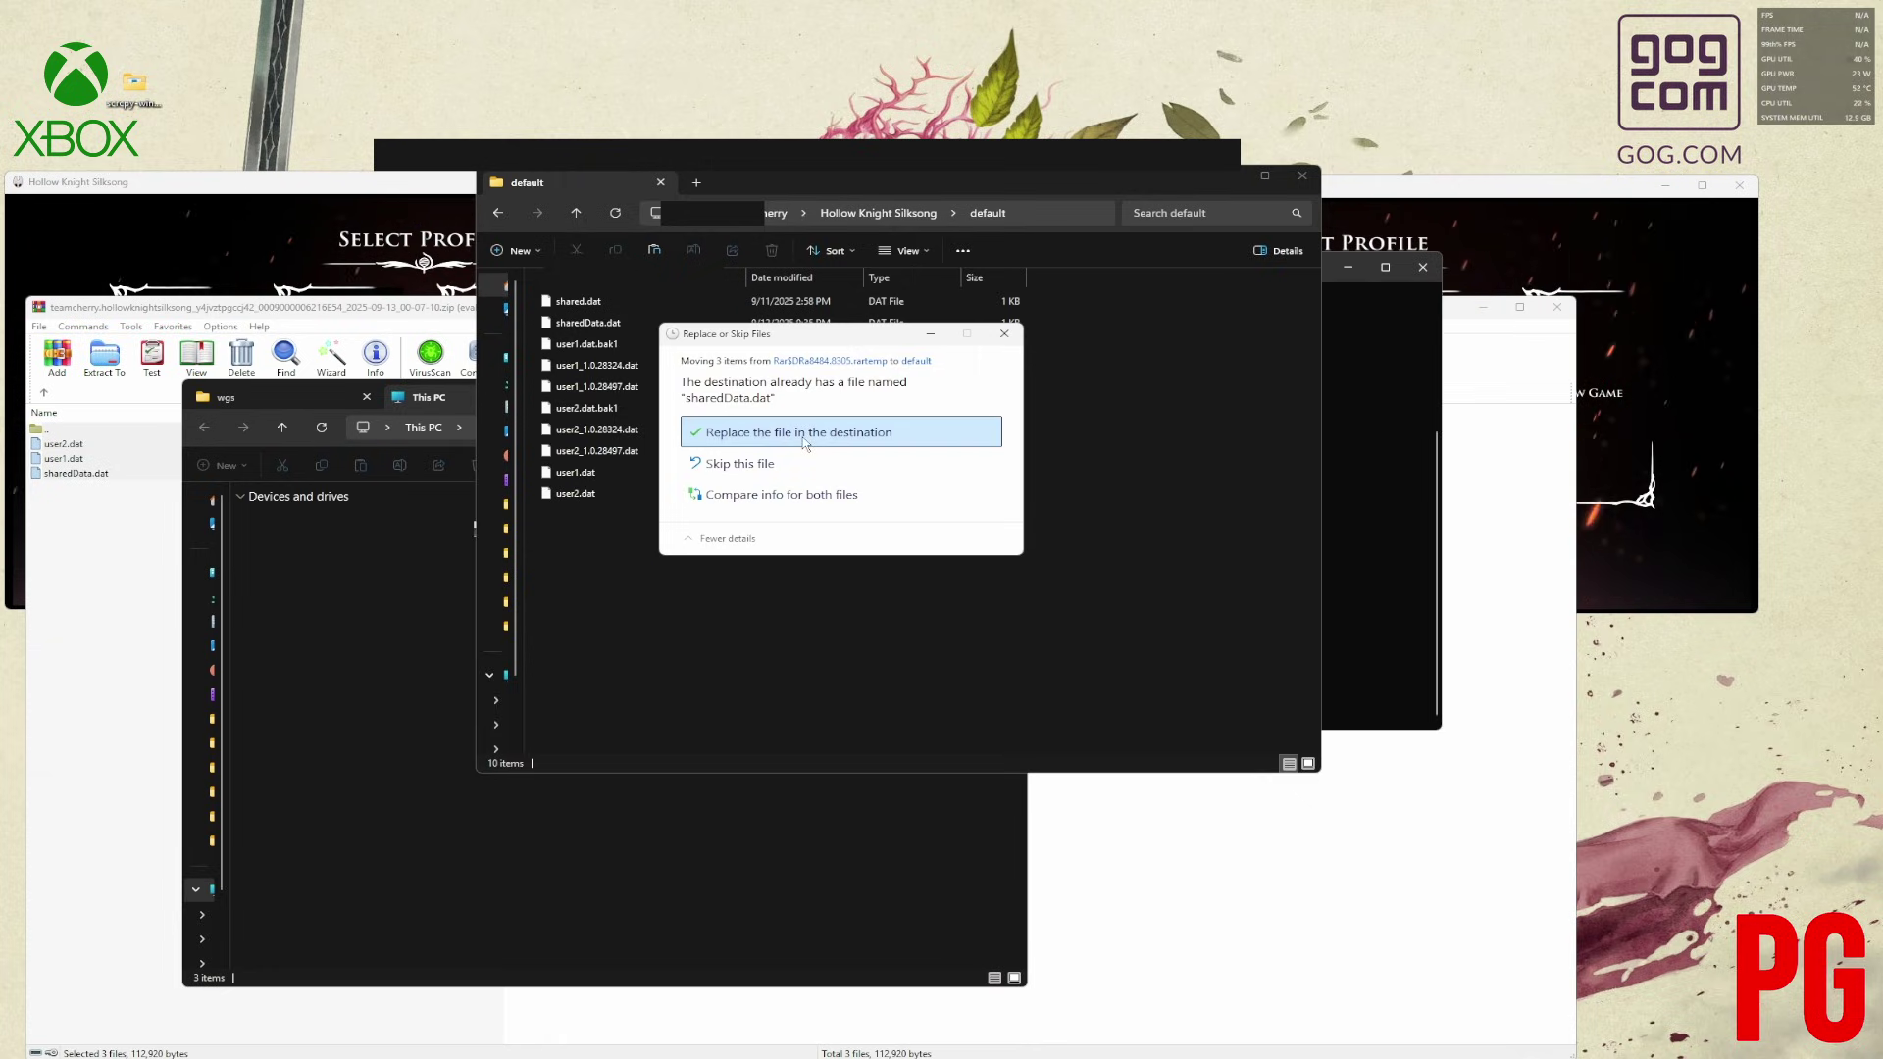
pyautogui.click(803, 433)
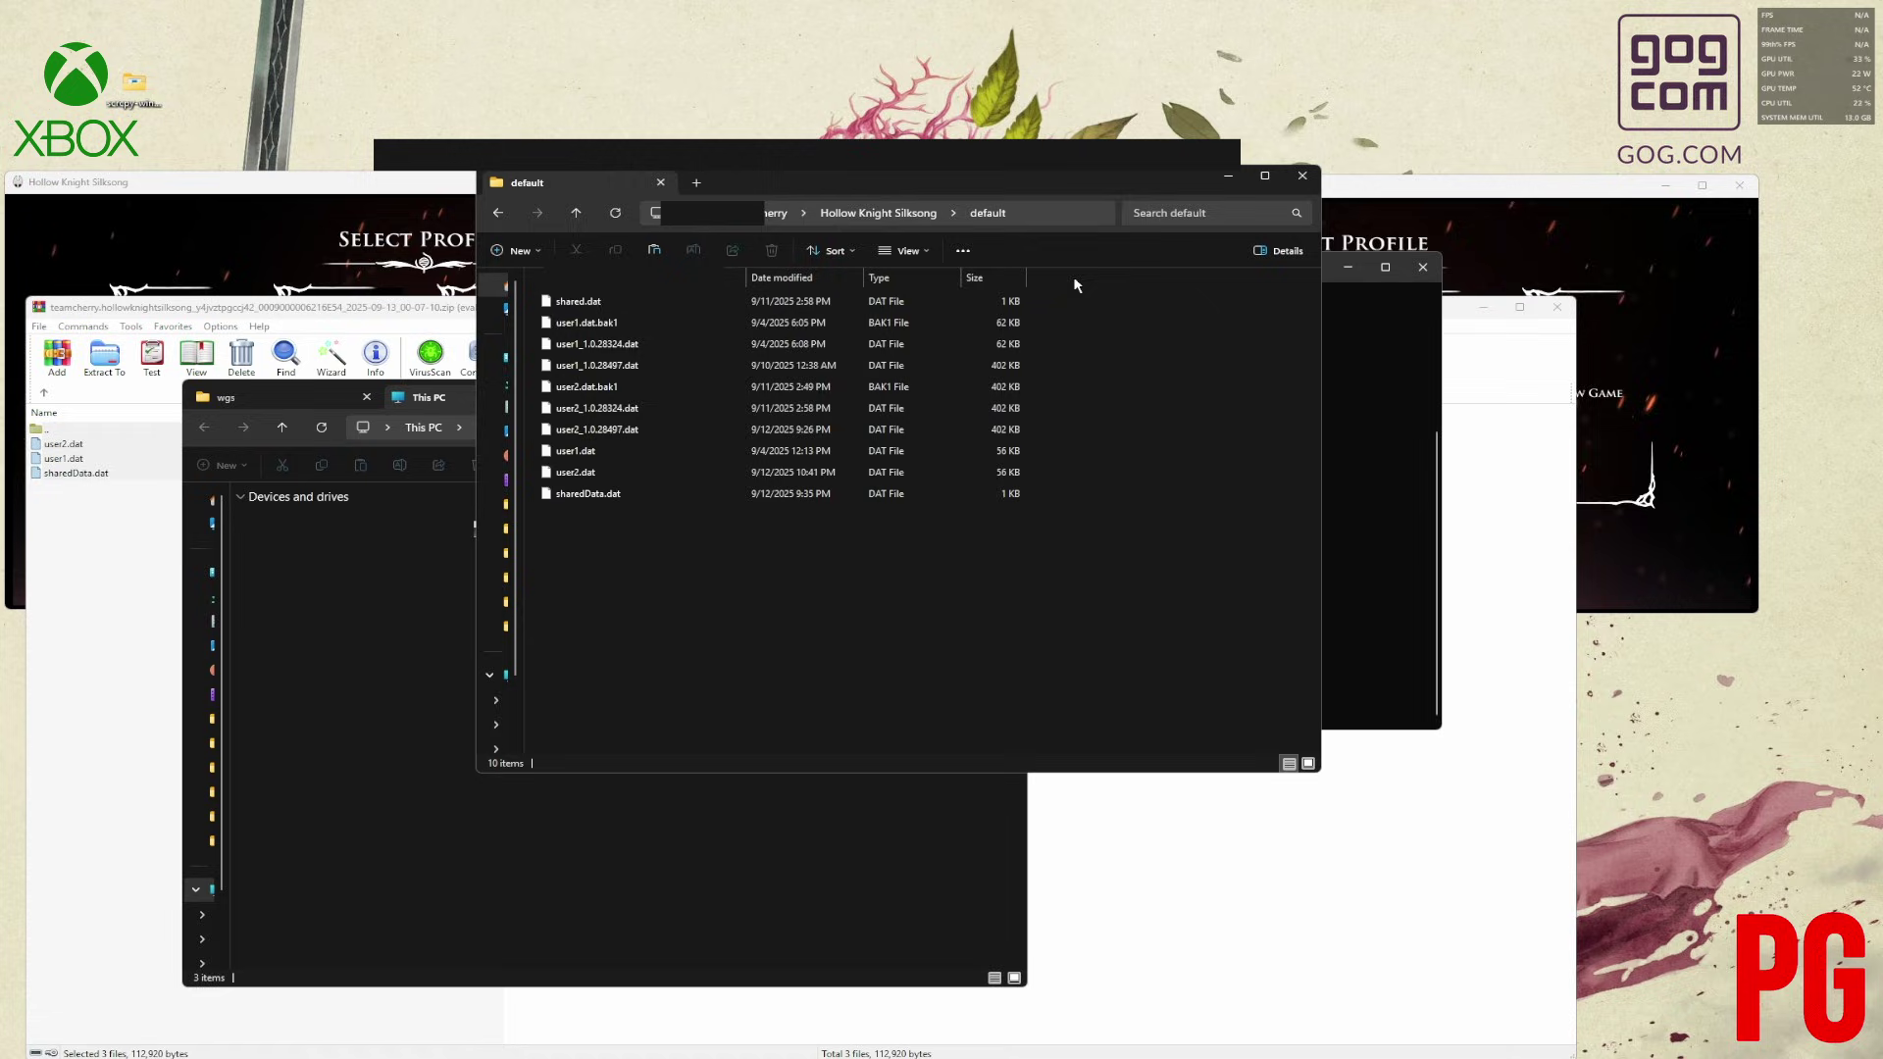
pyautogui.click(497, 212)
# Check the 22202 save folder and return to Hollow Knight Silksong.
pyautogui.click(563, 304)
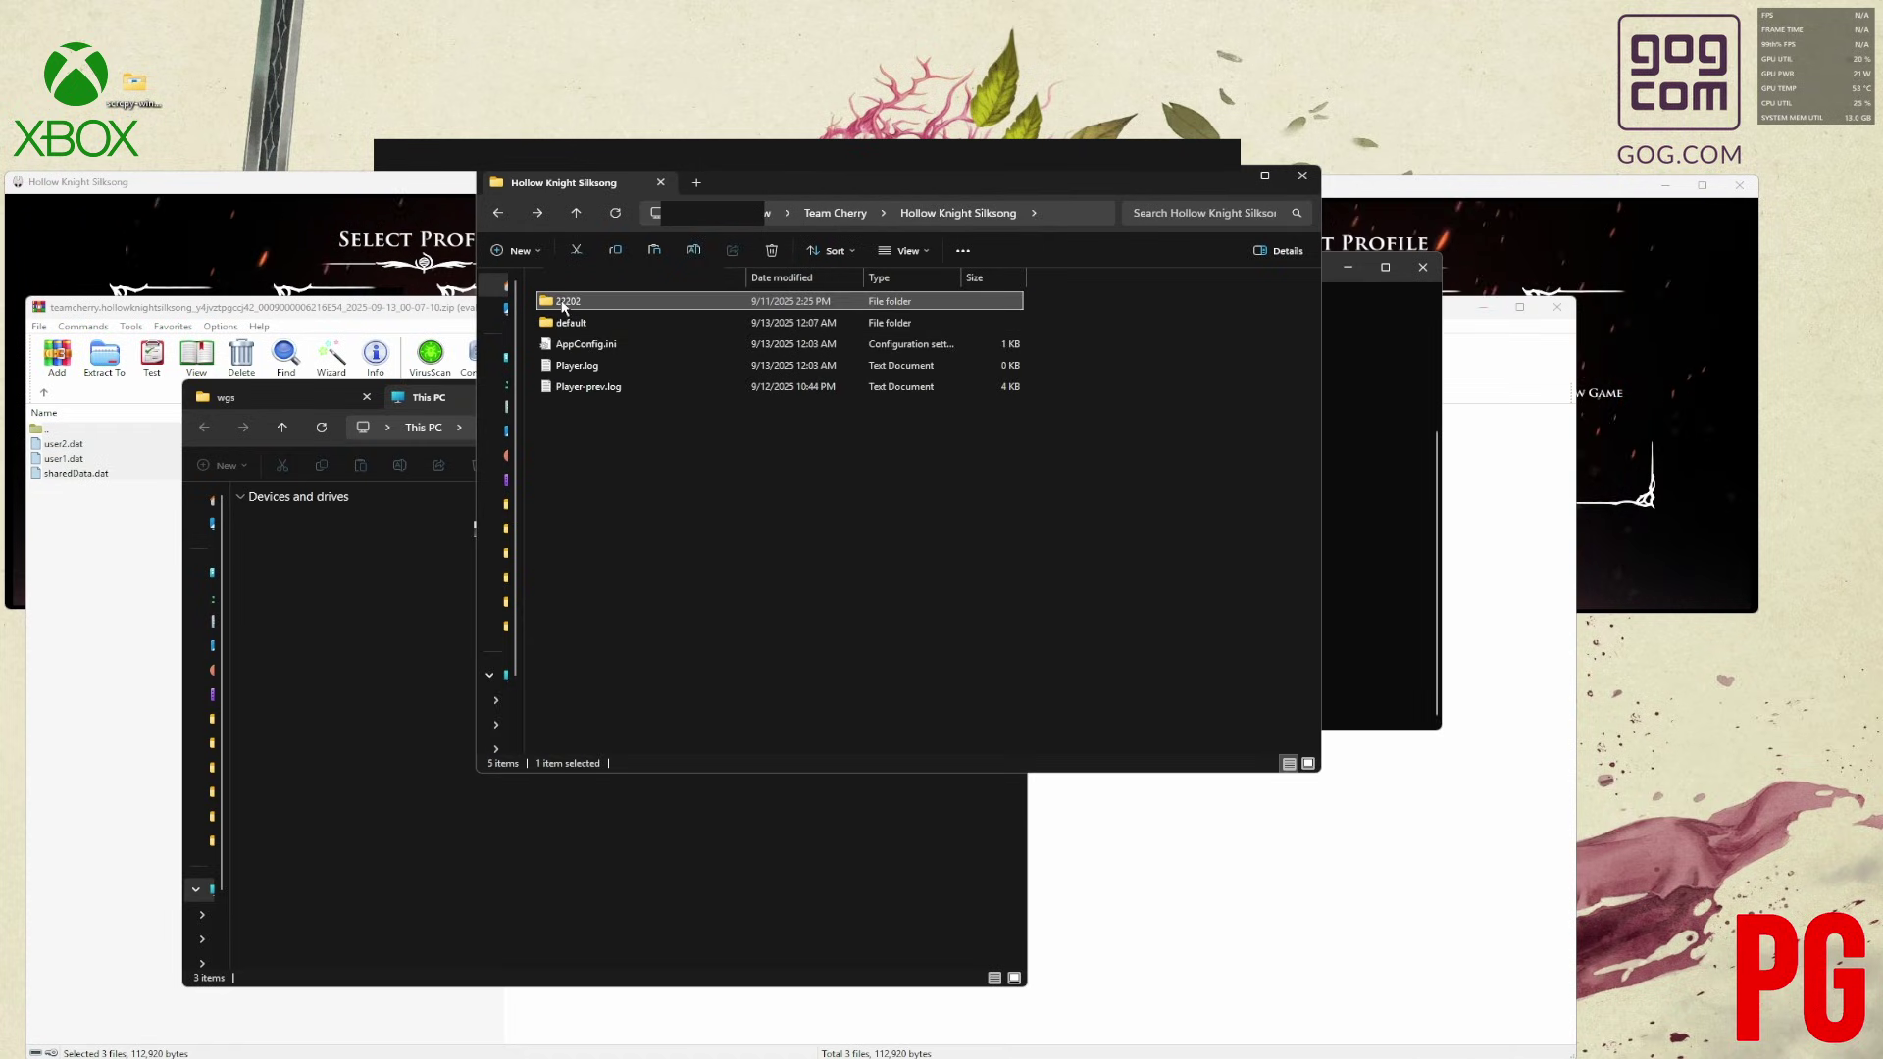
pyautogui.doubleClick(563, 304)
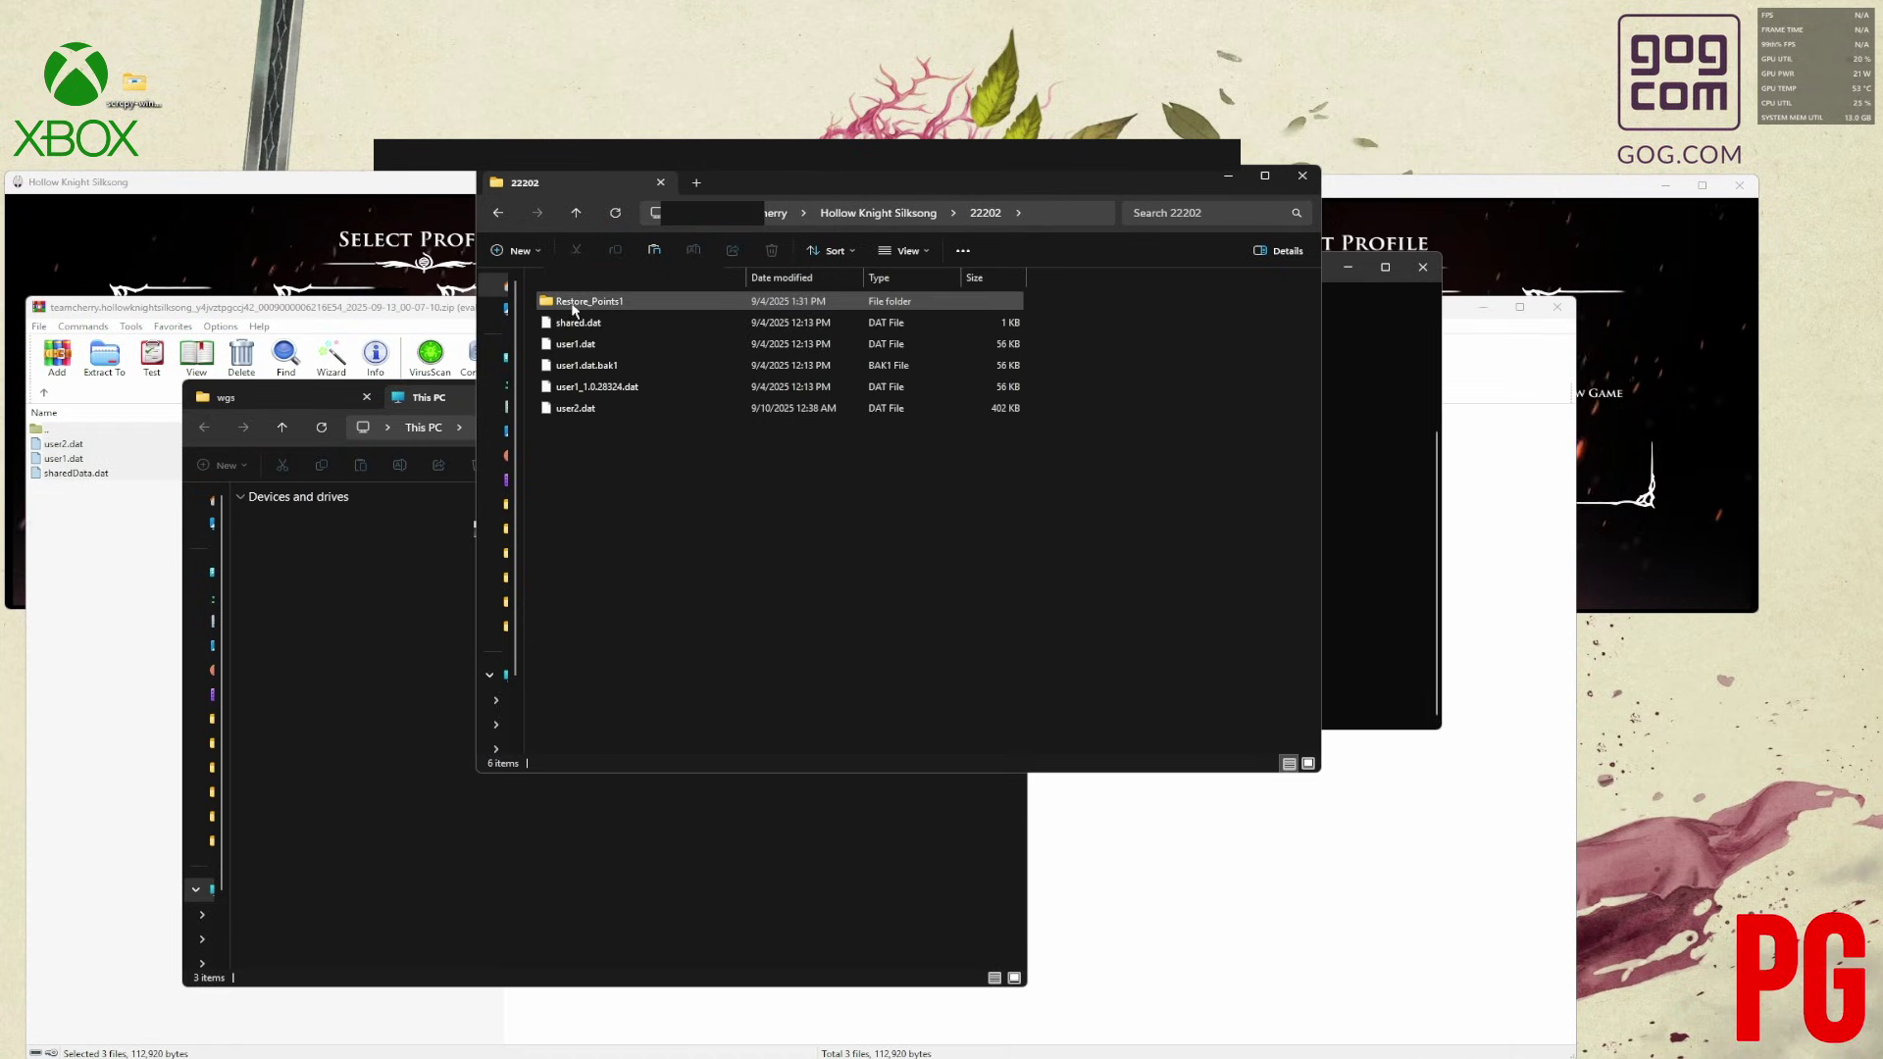
pyautogui.click(498, 214)
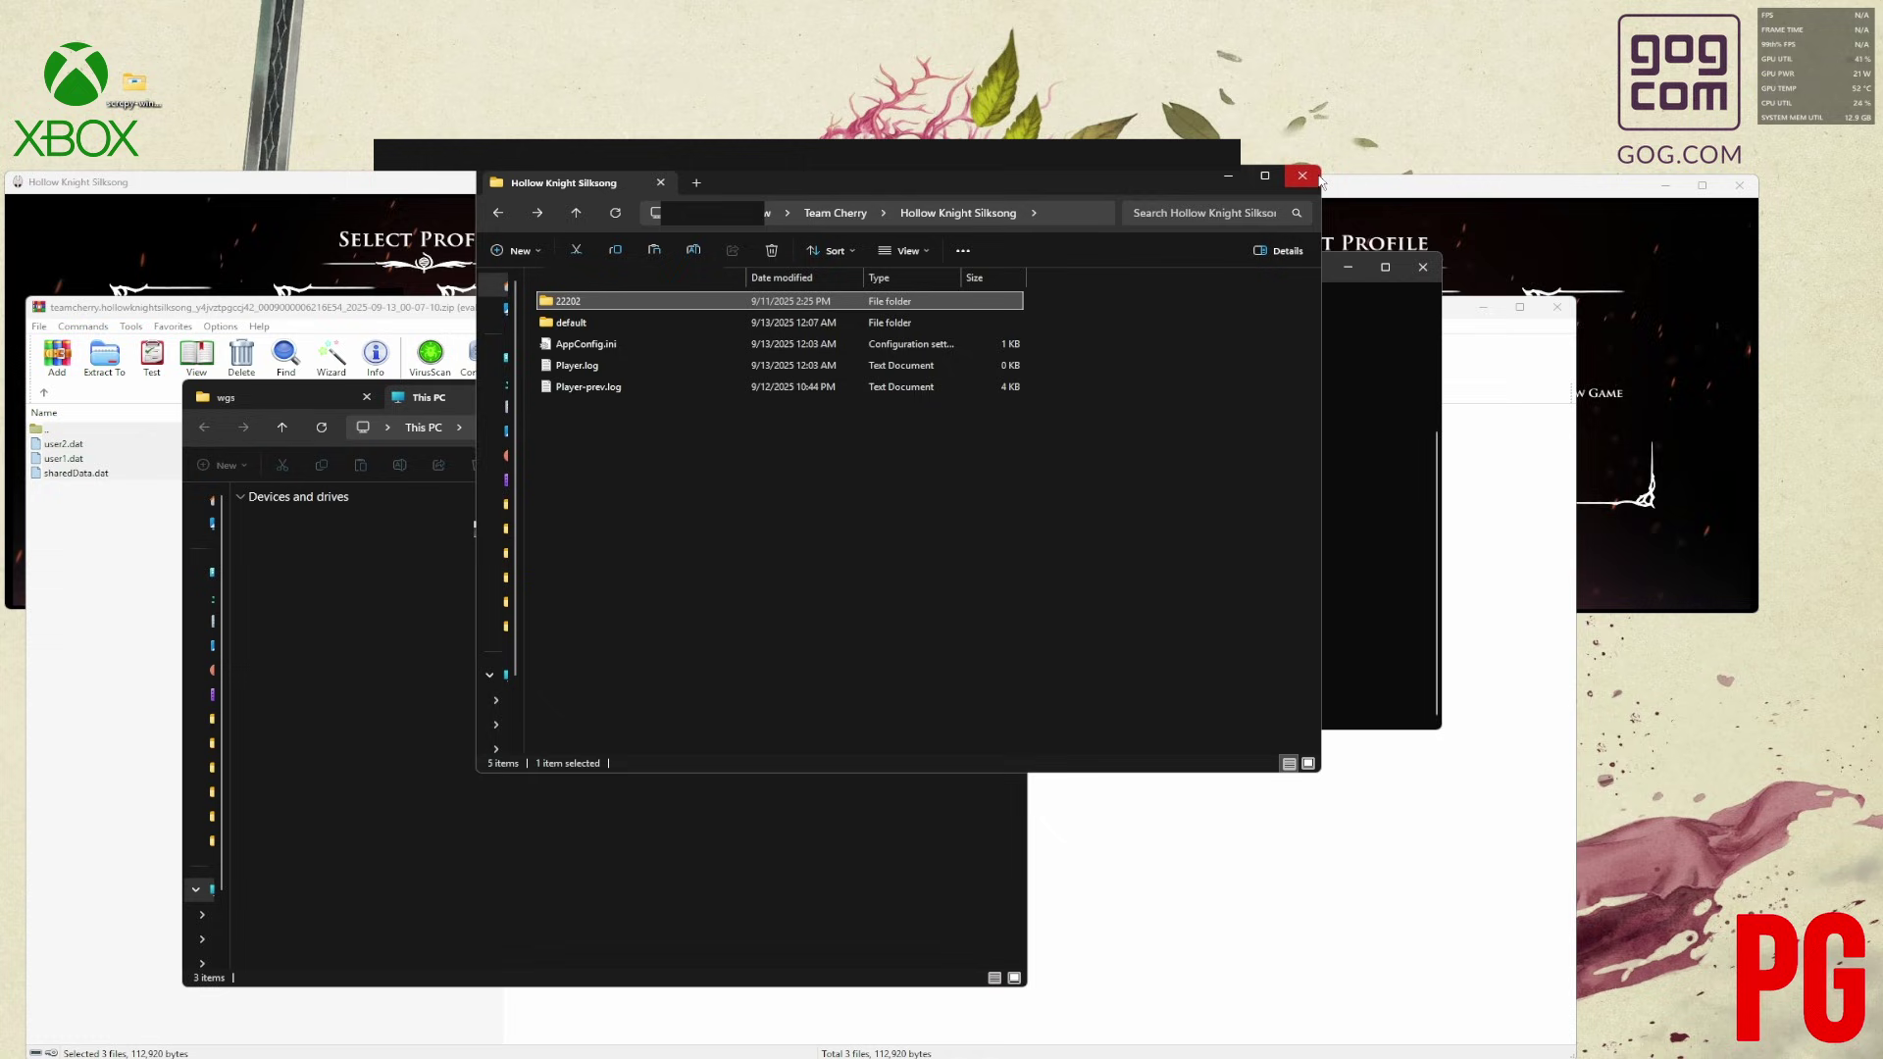
# Reload the game's profile screen, then close Silksong and hide the save tools console.
pyautogui.click(1733, 242)
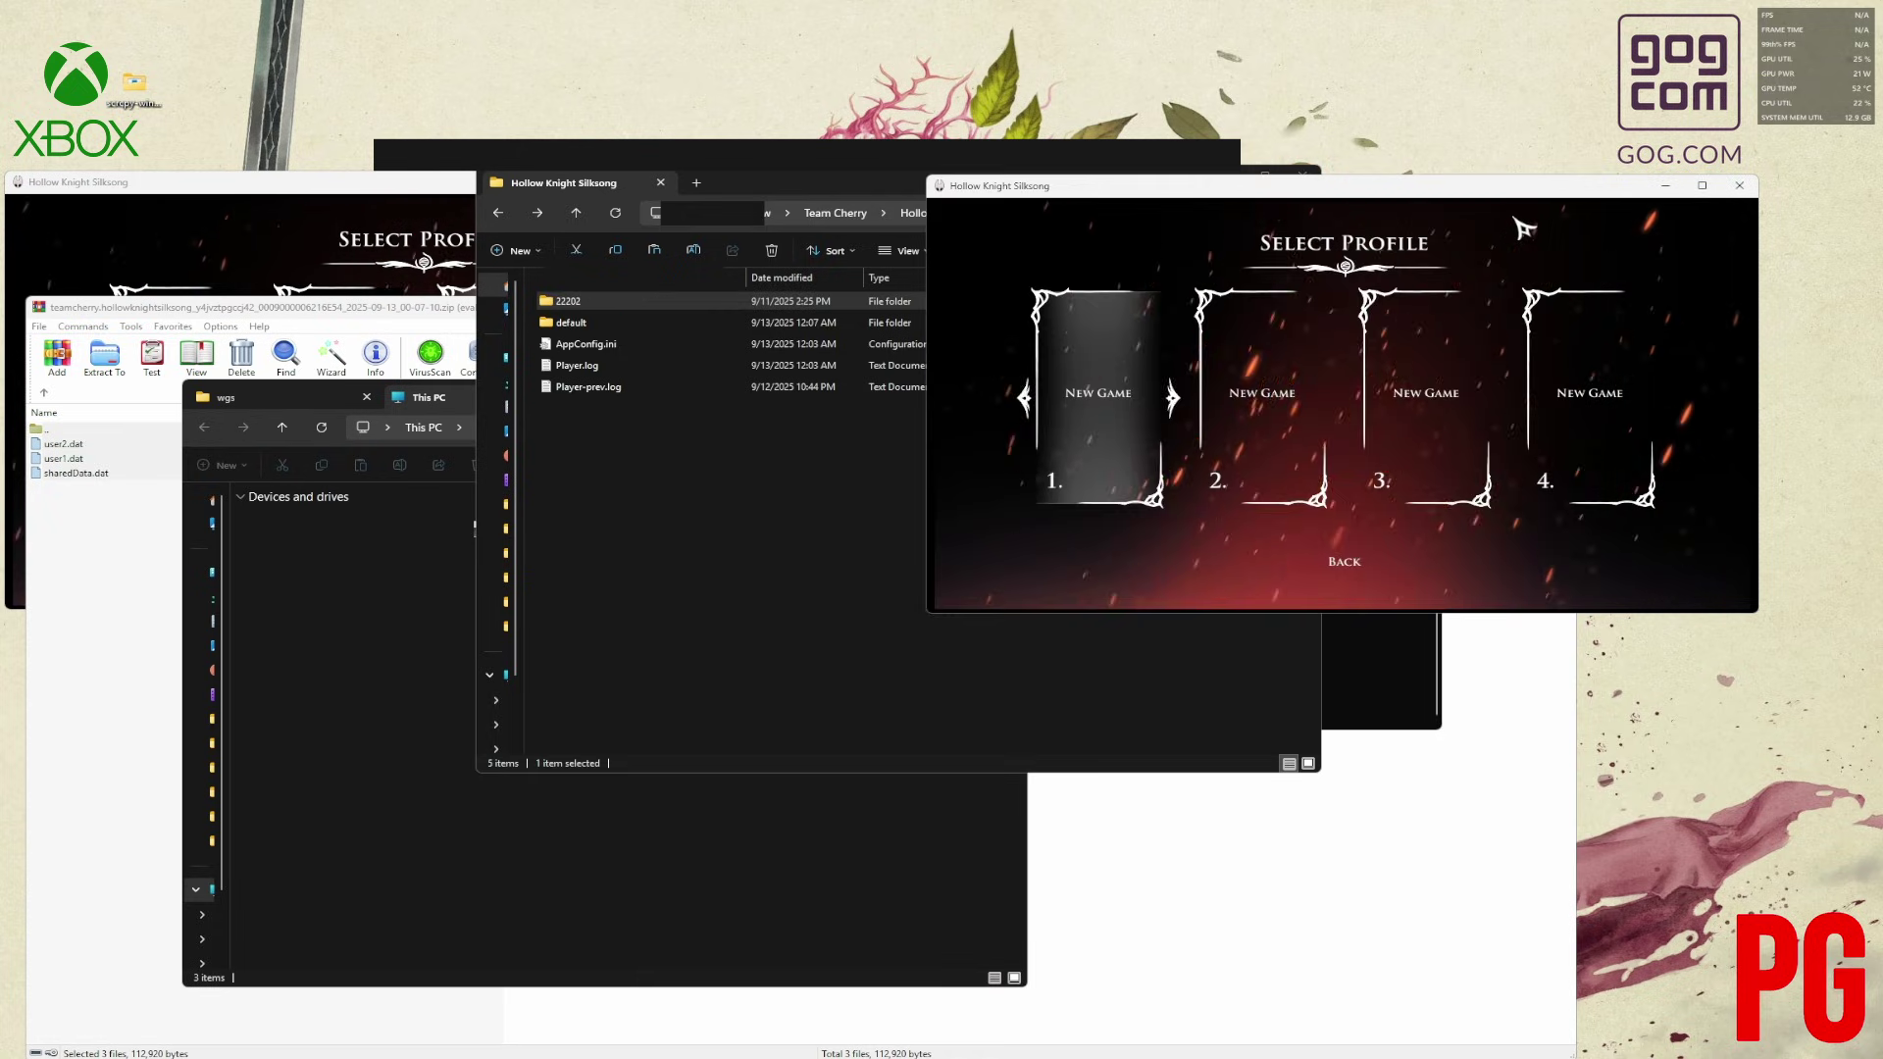
pyautogui.click(1360, 561)
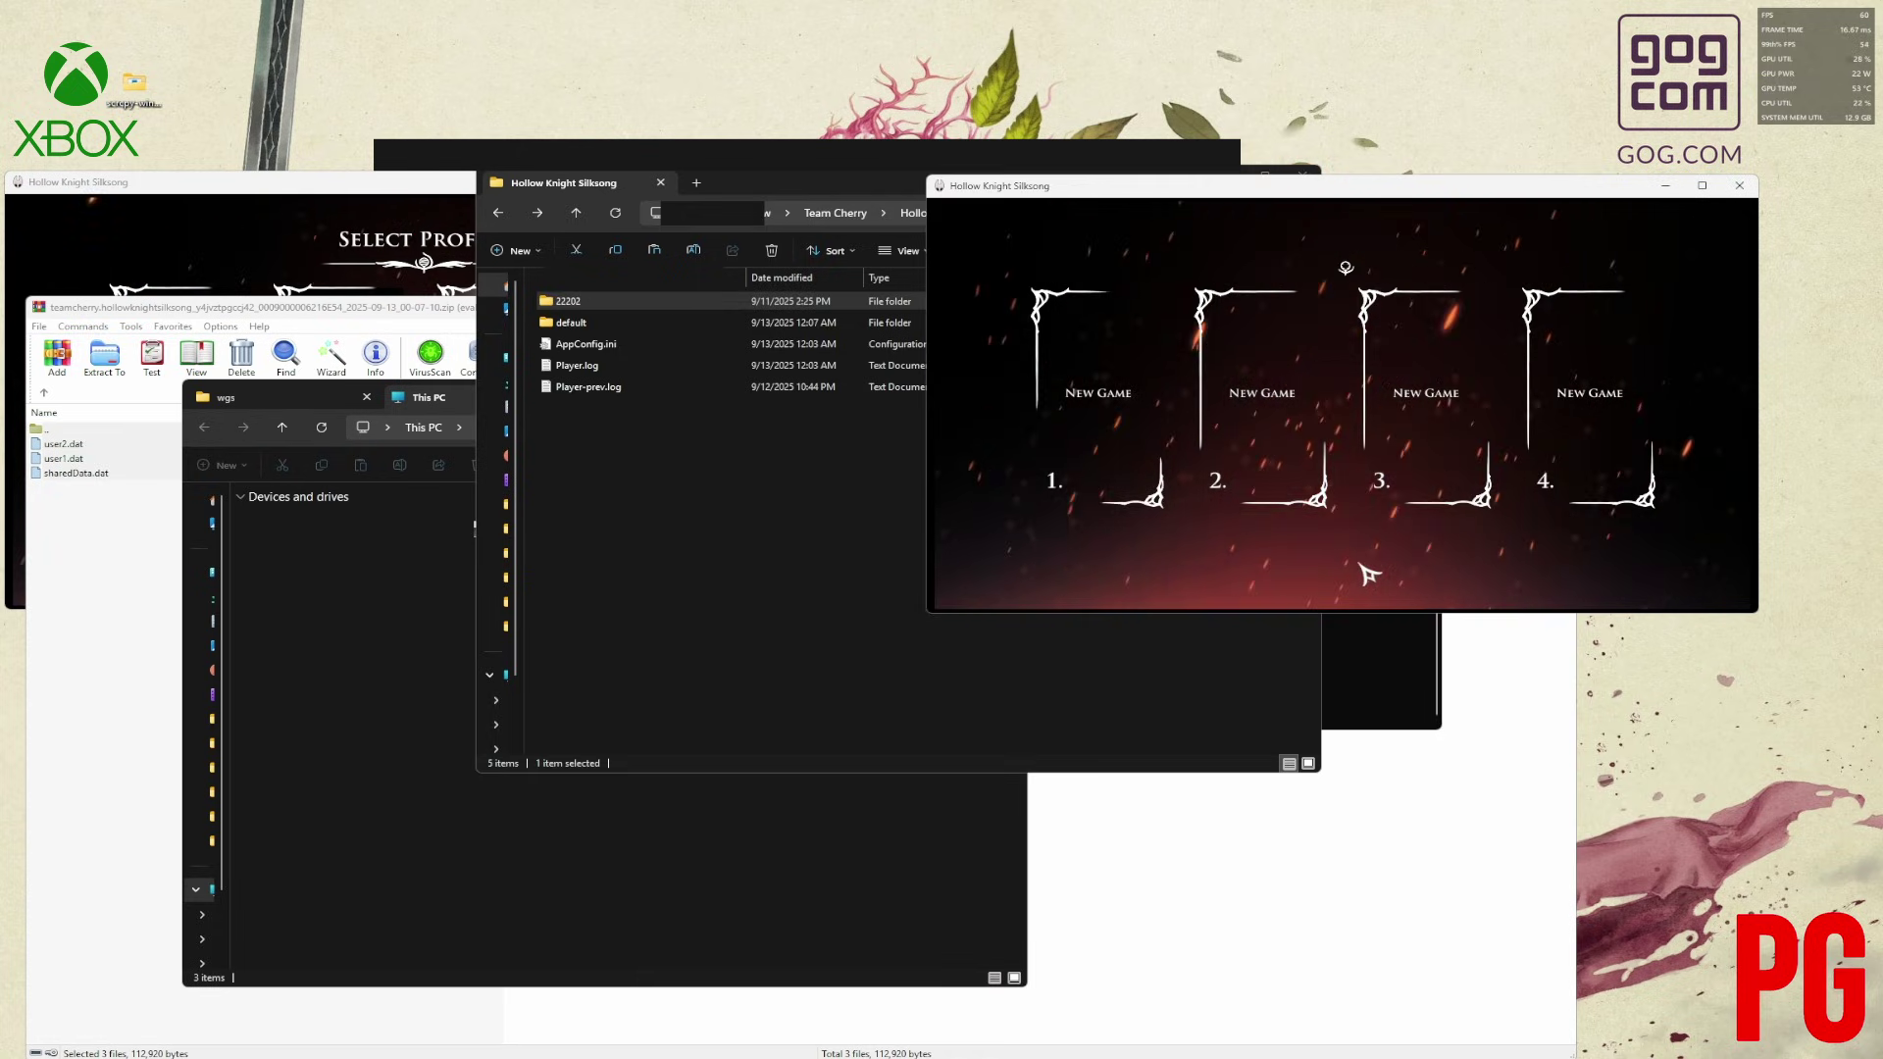
pyautogui.click(1365, 430)
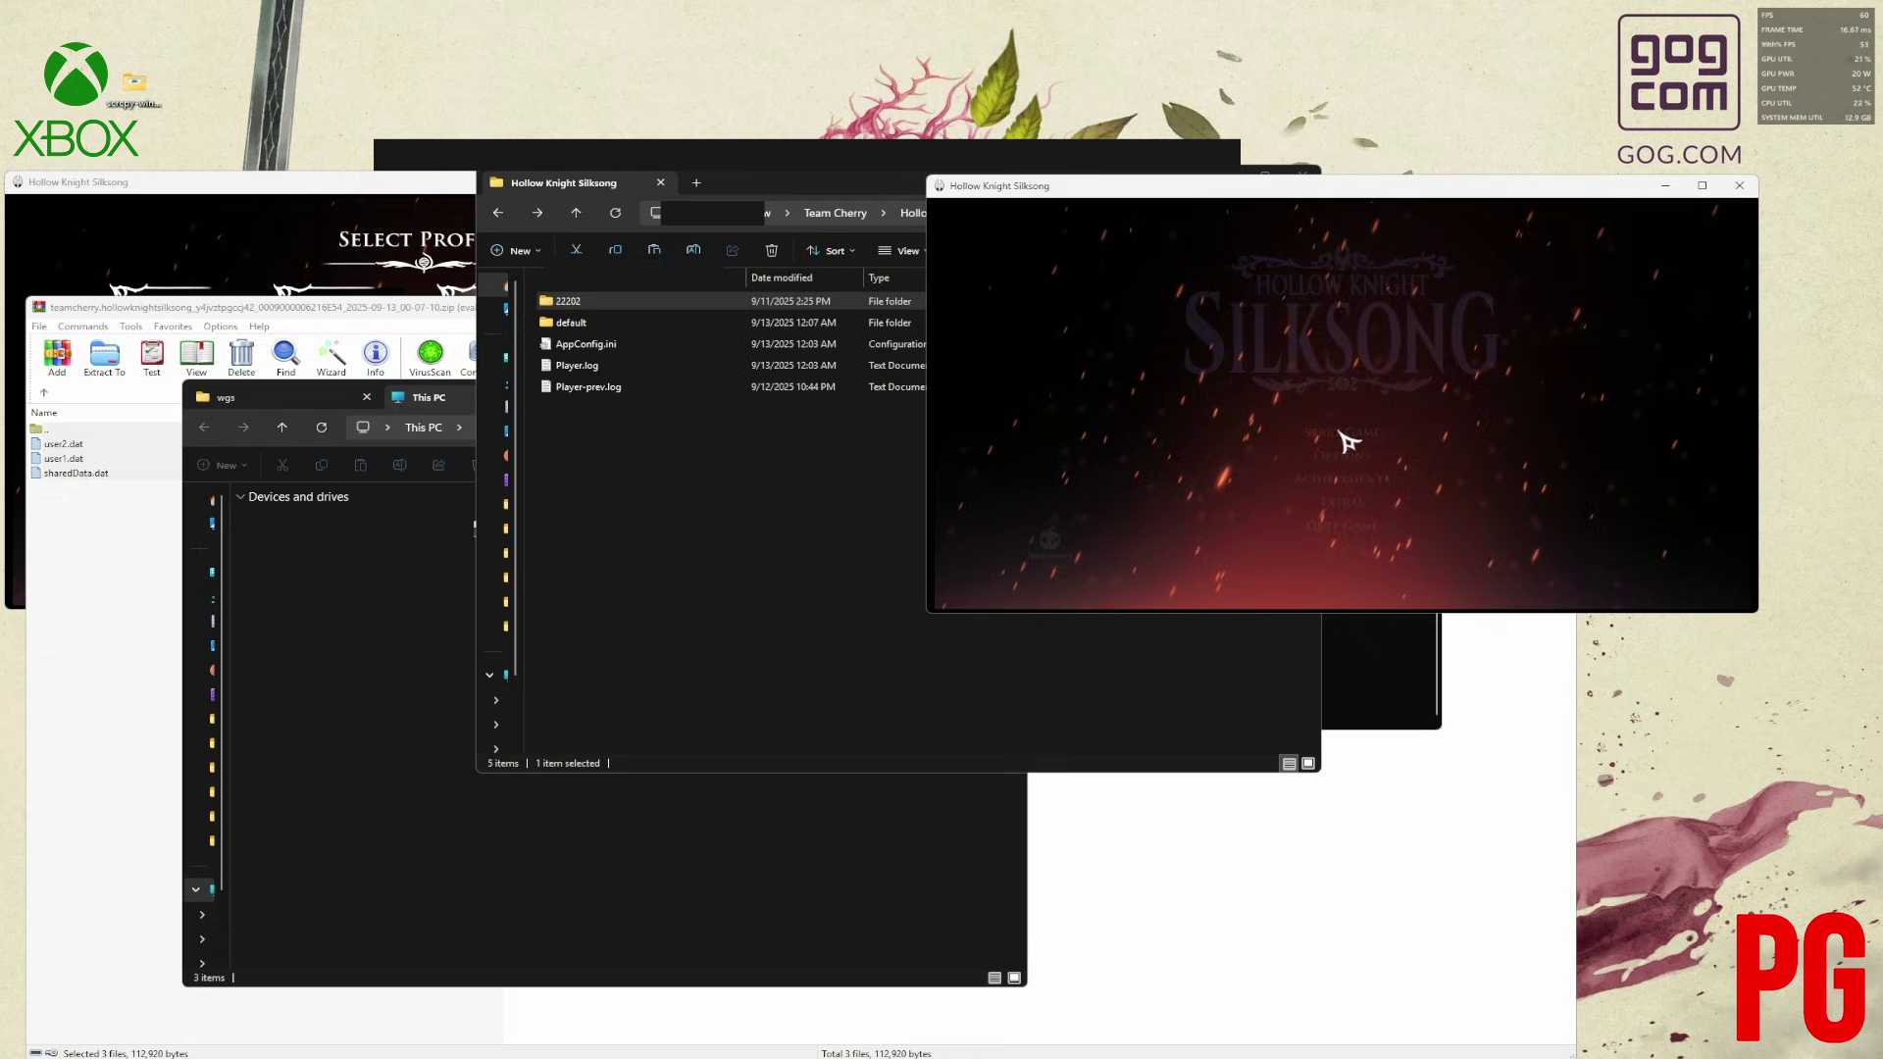
pyautogui.click(1740, 186)
pyautogui.click(1417, 290)
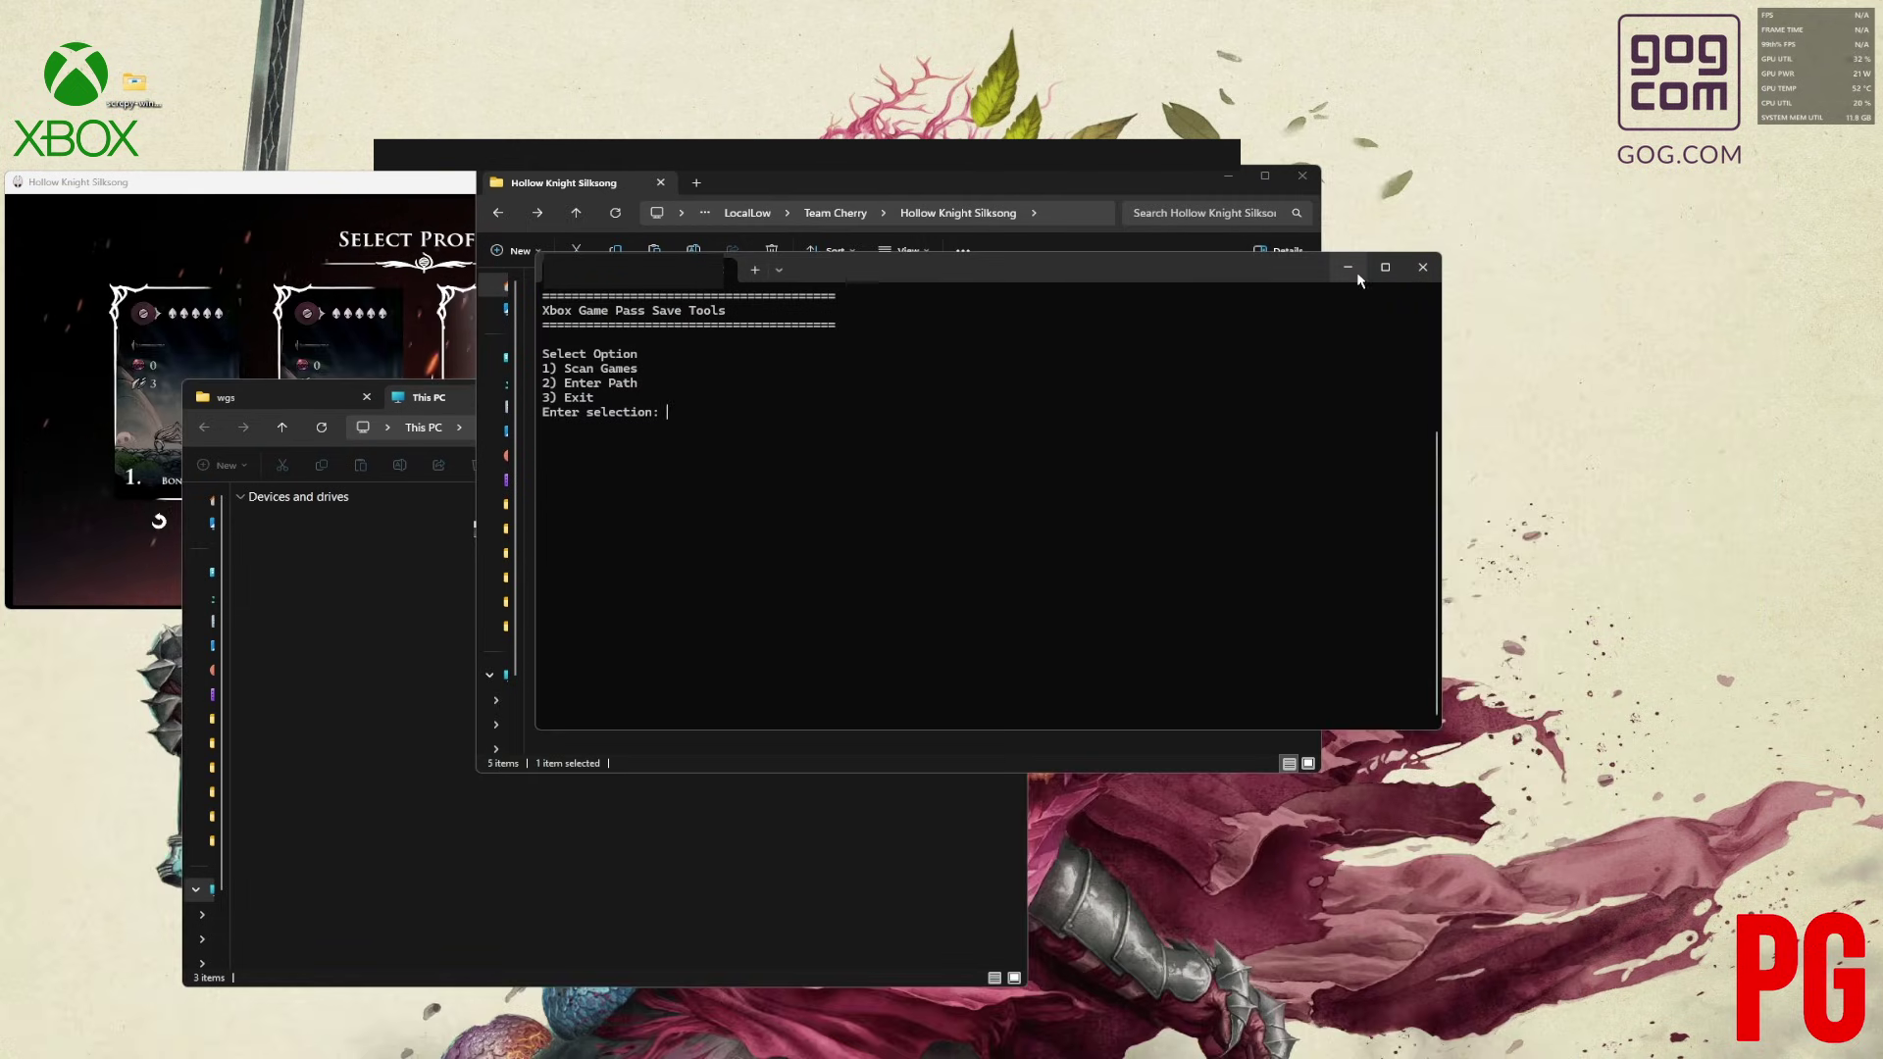
pyautogui.click(1348, 268)
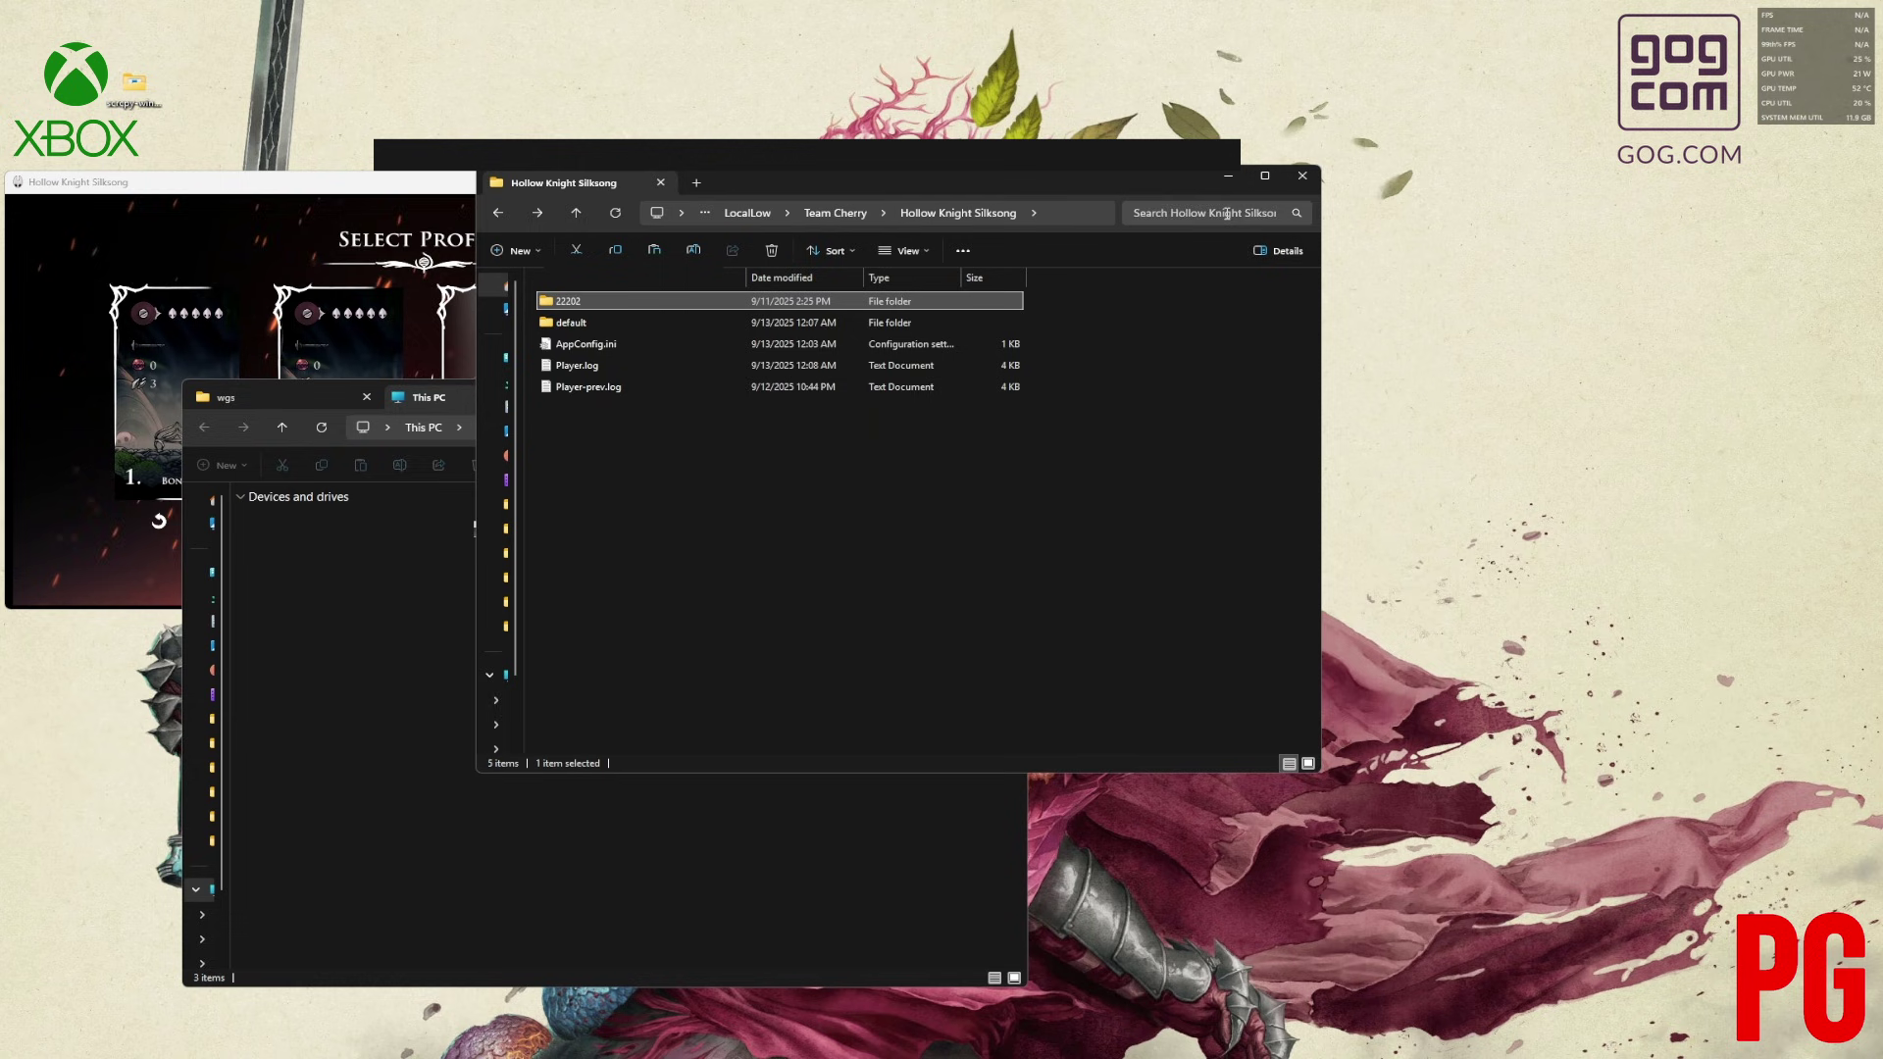
# Minimize the Hollow Knight Silksong folder window.
pyautogui.click(1302, 176)
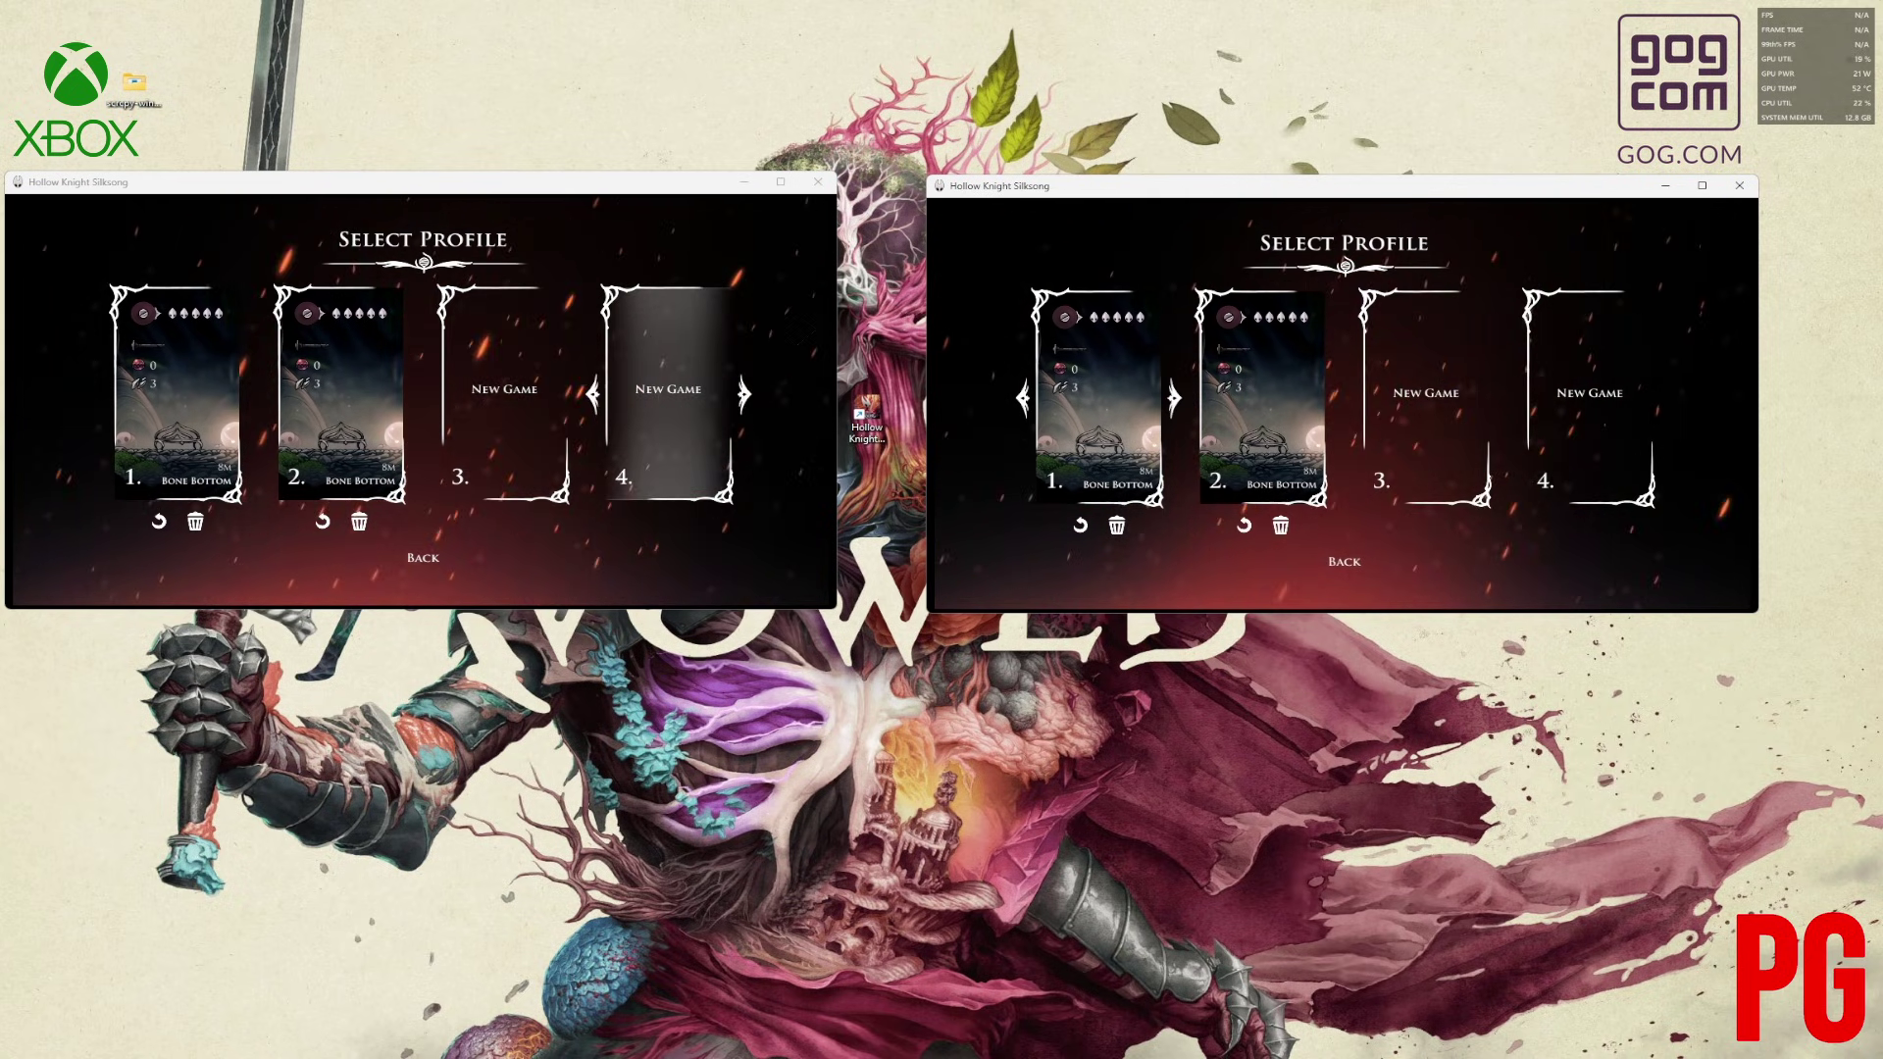
pyautogui.moveTo(557, 1016)
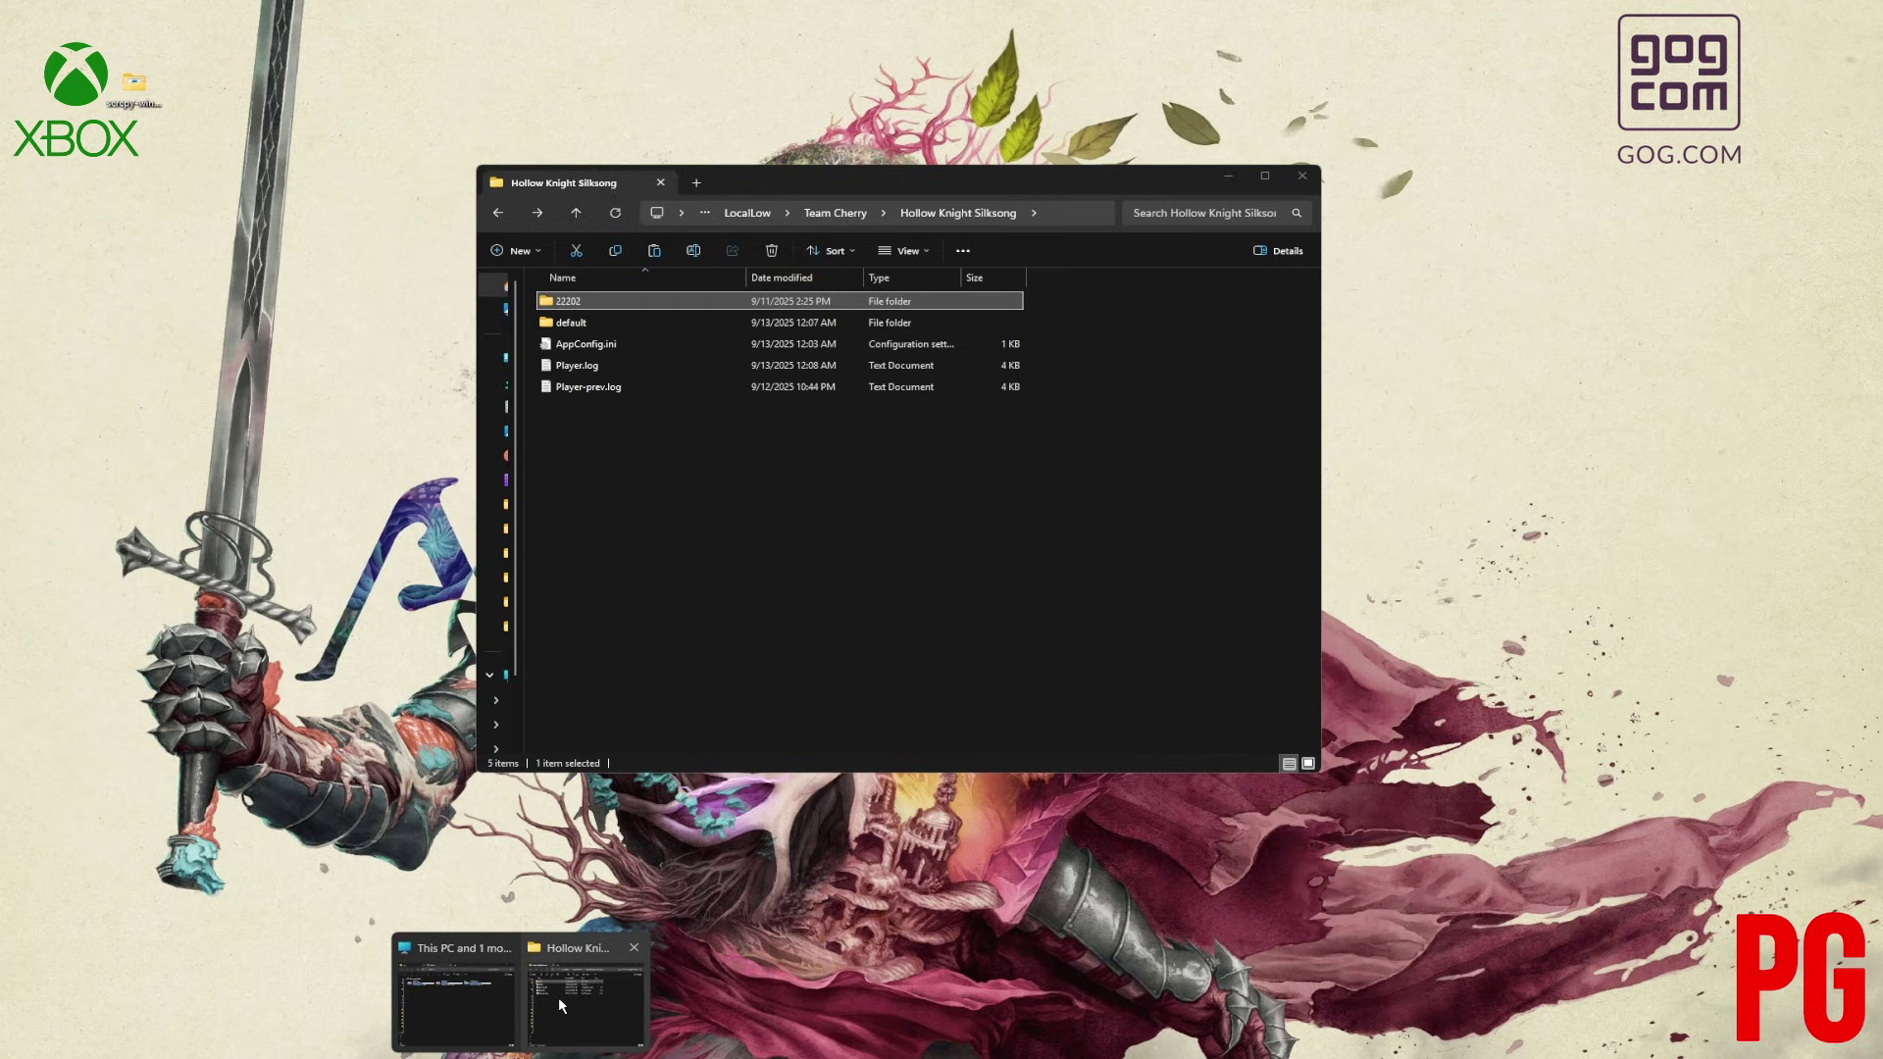
# In the default save folder, rename user2.dat to A.dat.
pyautogui.click(558, 996)
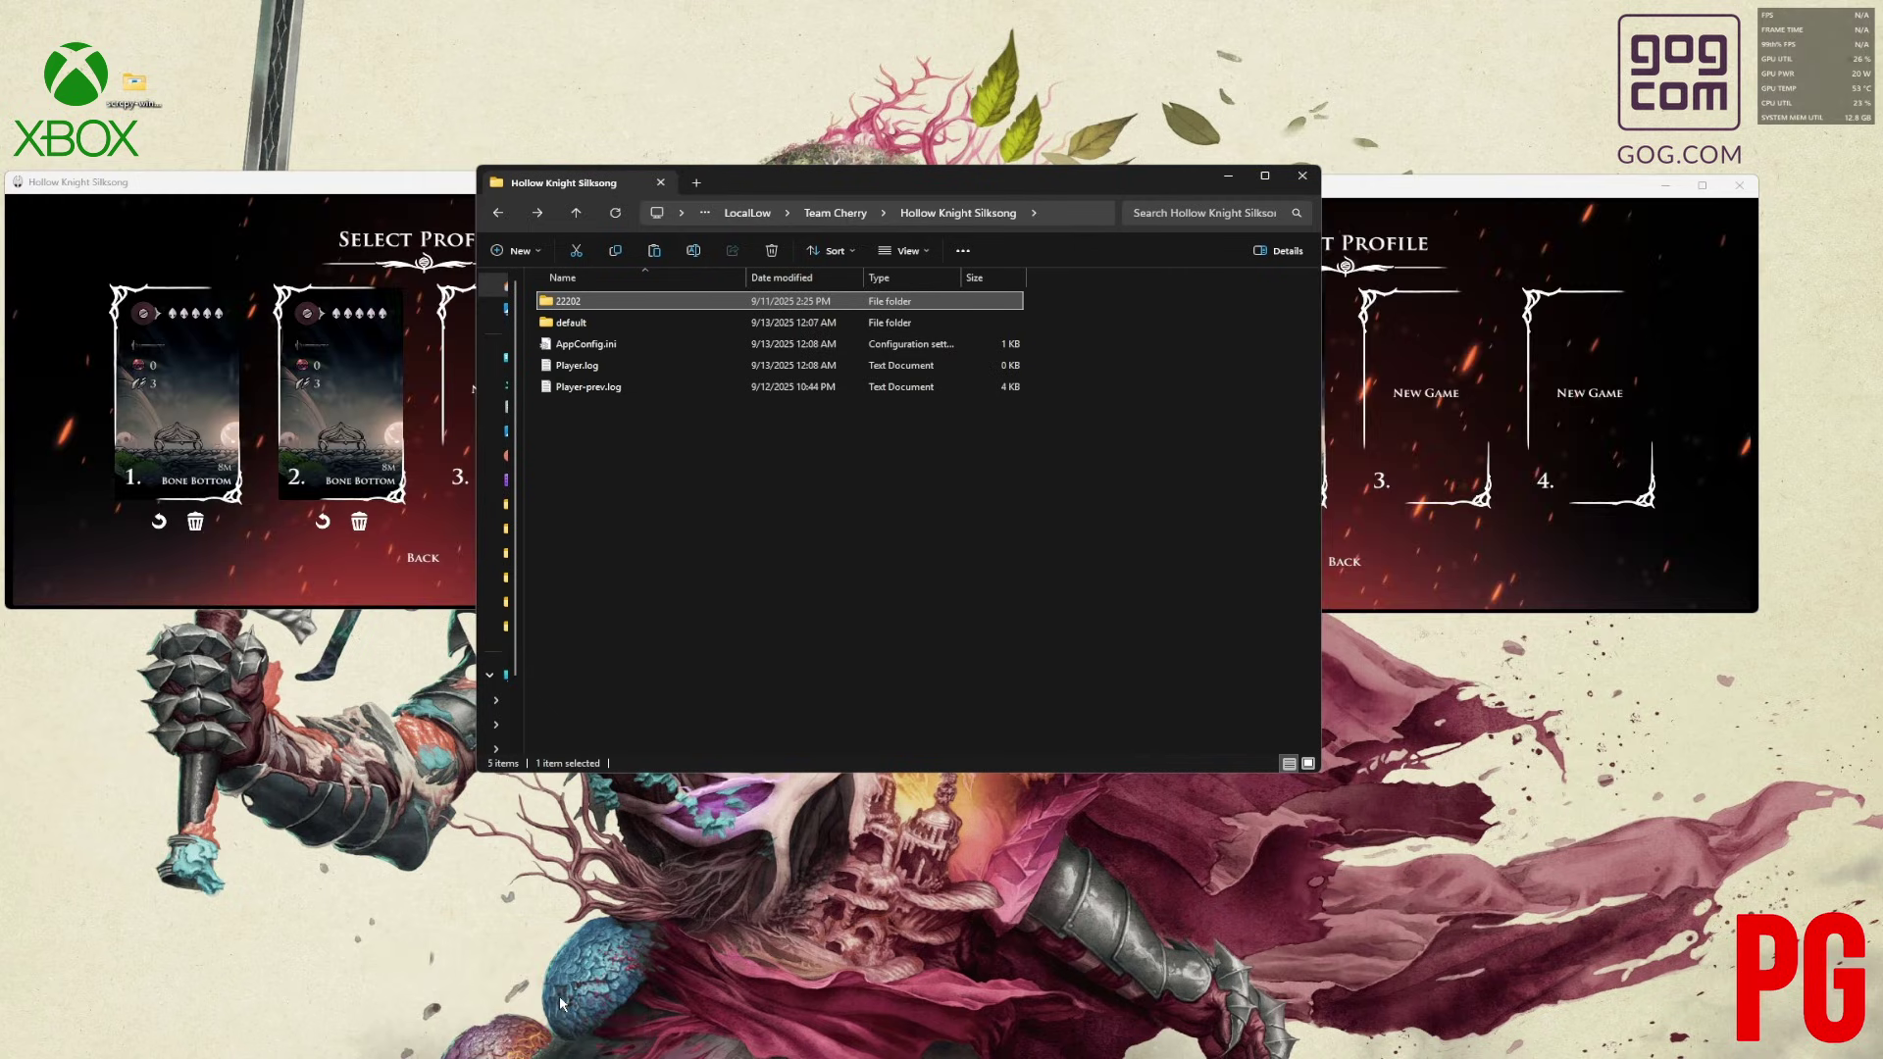
pyautogui.doubleClick(582, 320)
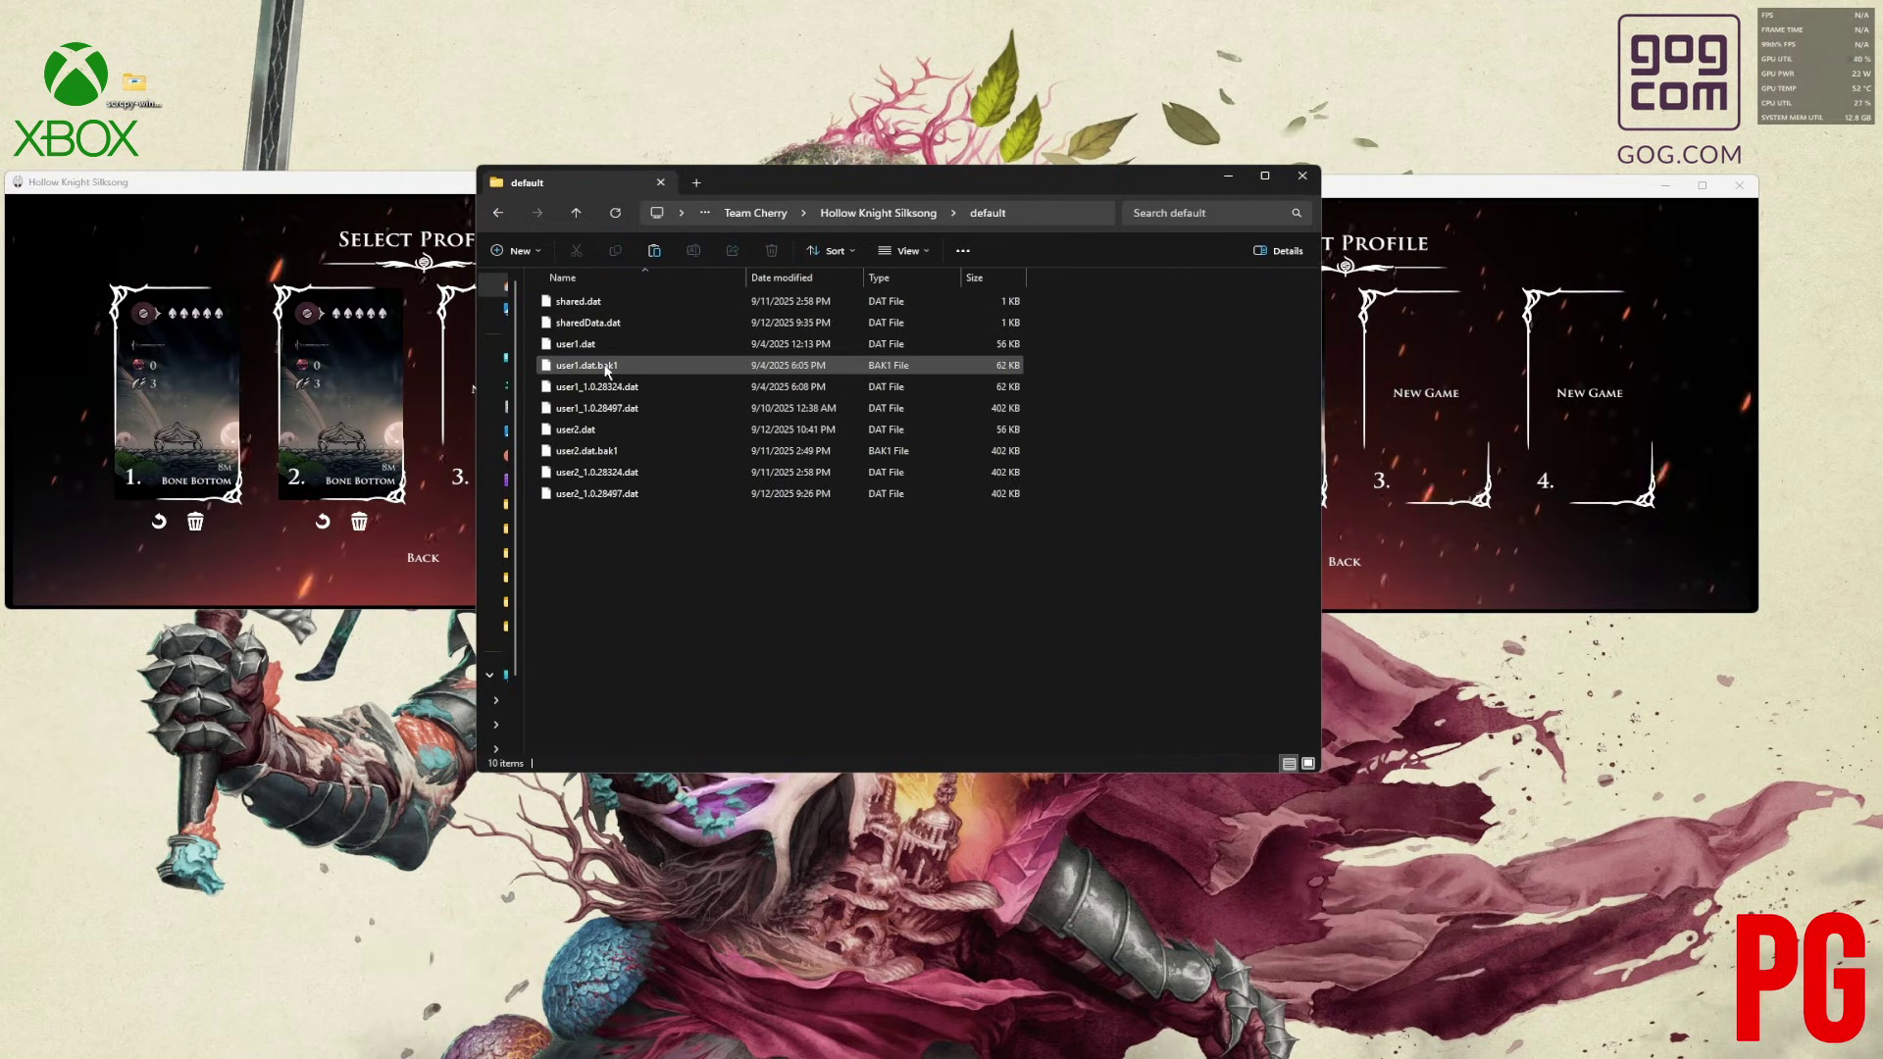
pyautogui.rightClick(596, 428)
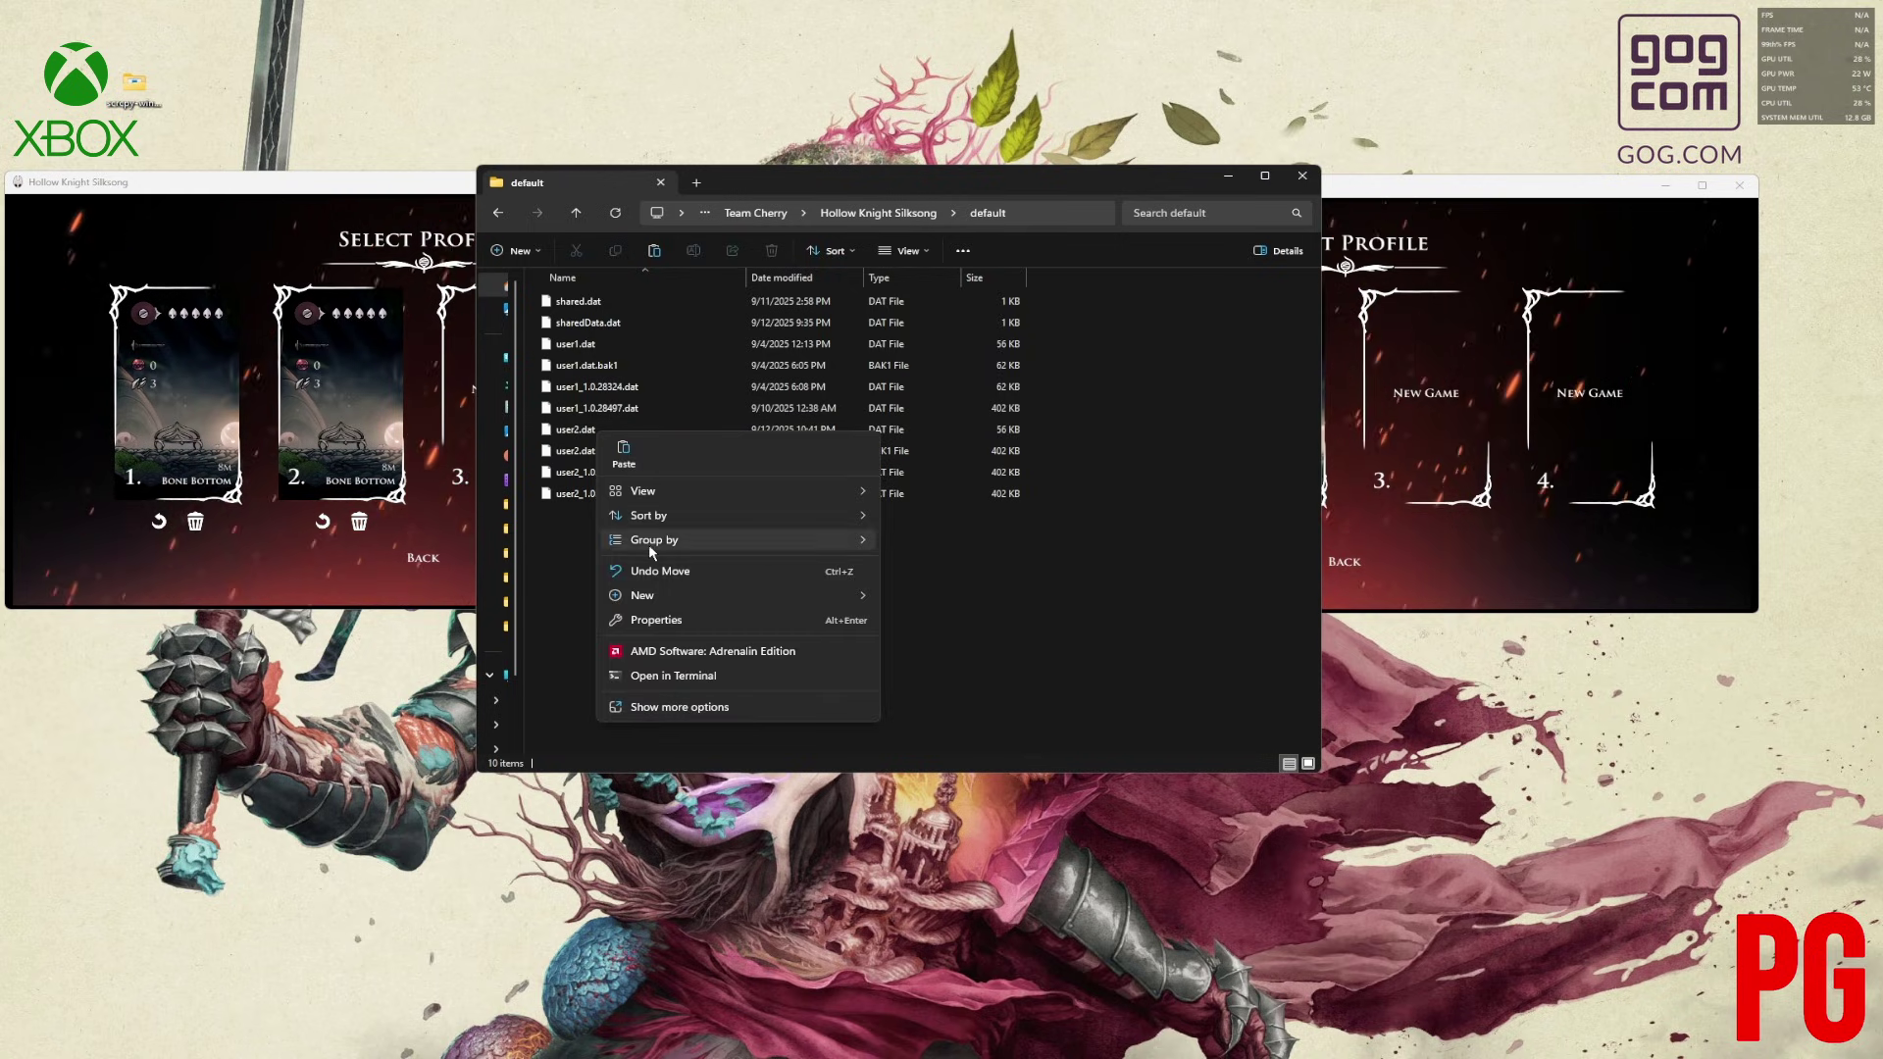
pyautogui.click(572, 430)
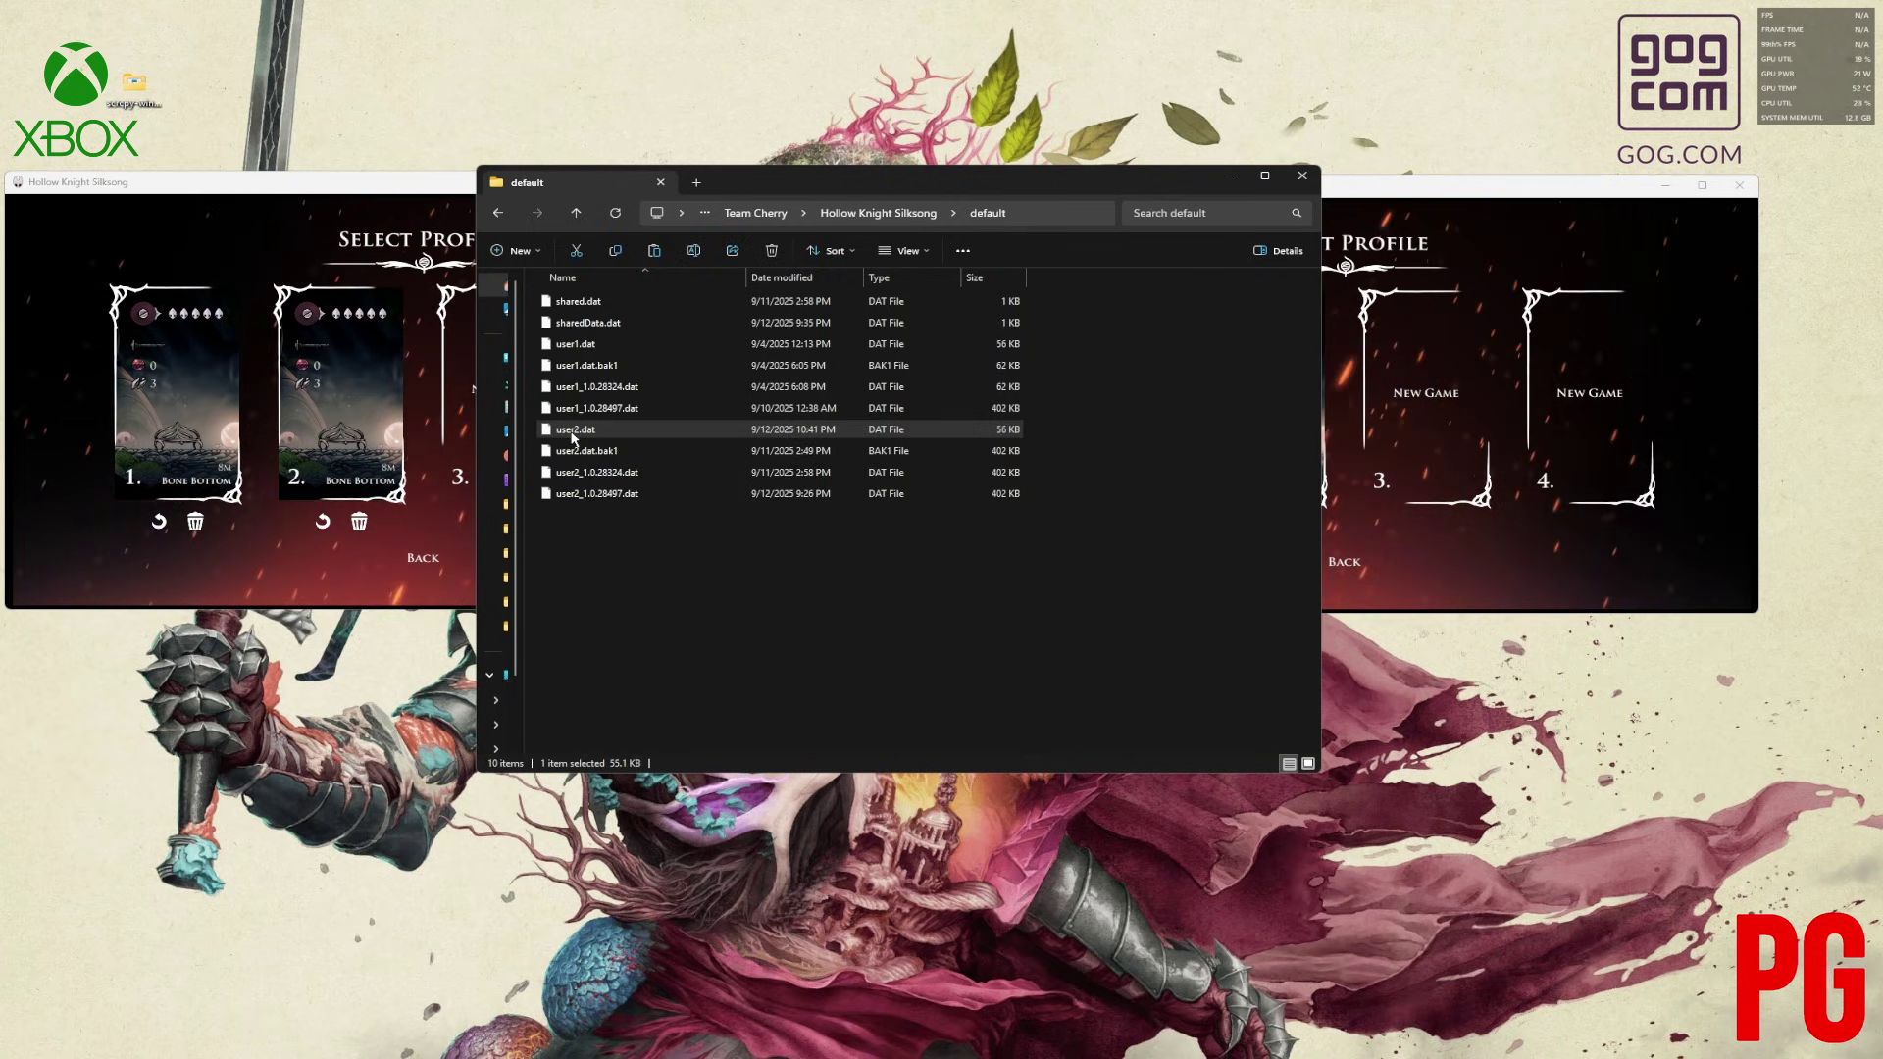
pyautogui.rightClick(573, 435)
pyautogui.click(708, 468)
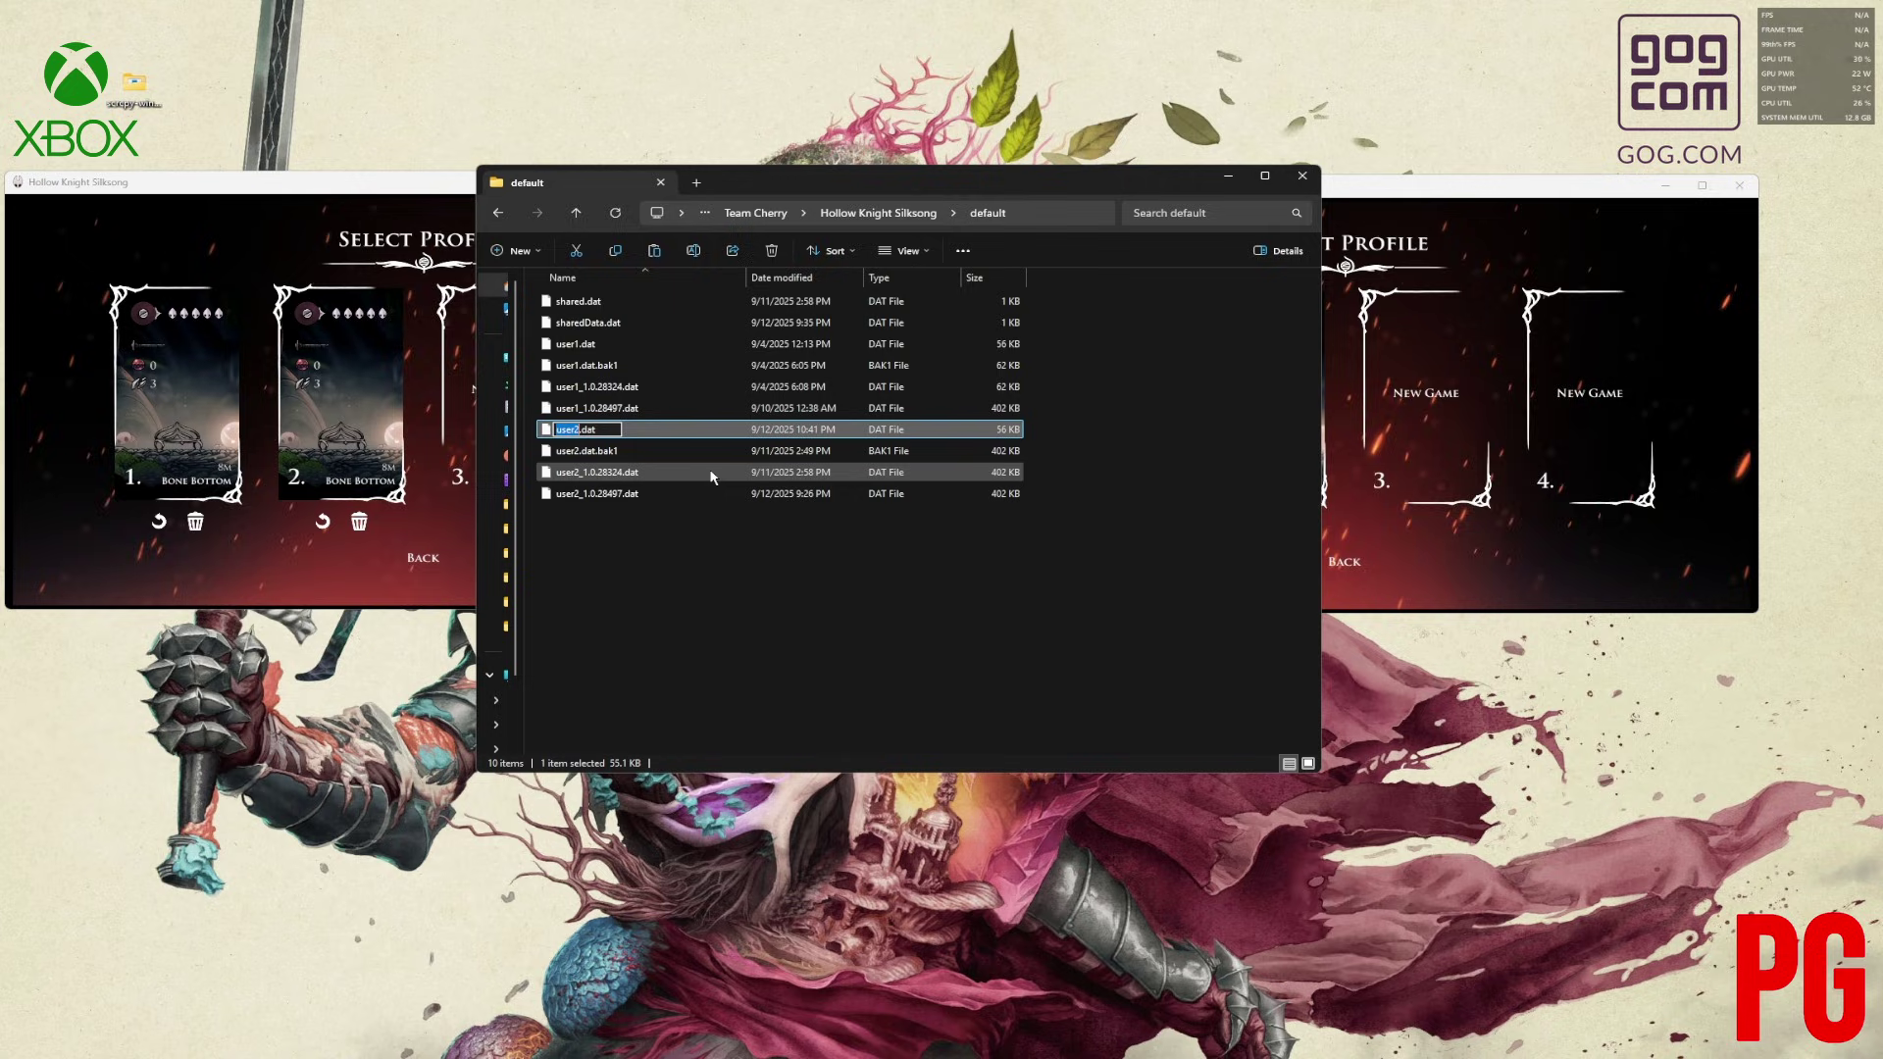
pyautogui.write('A')
pyautogui.click(641, 586)
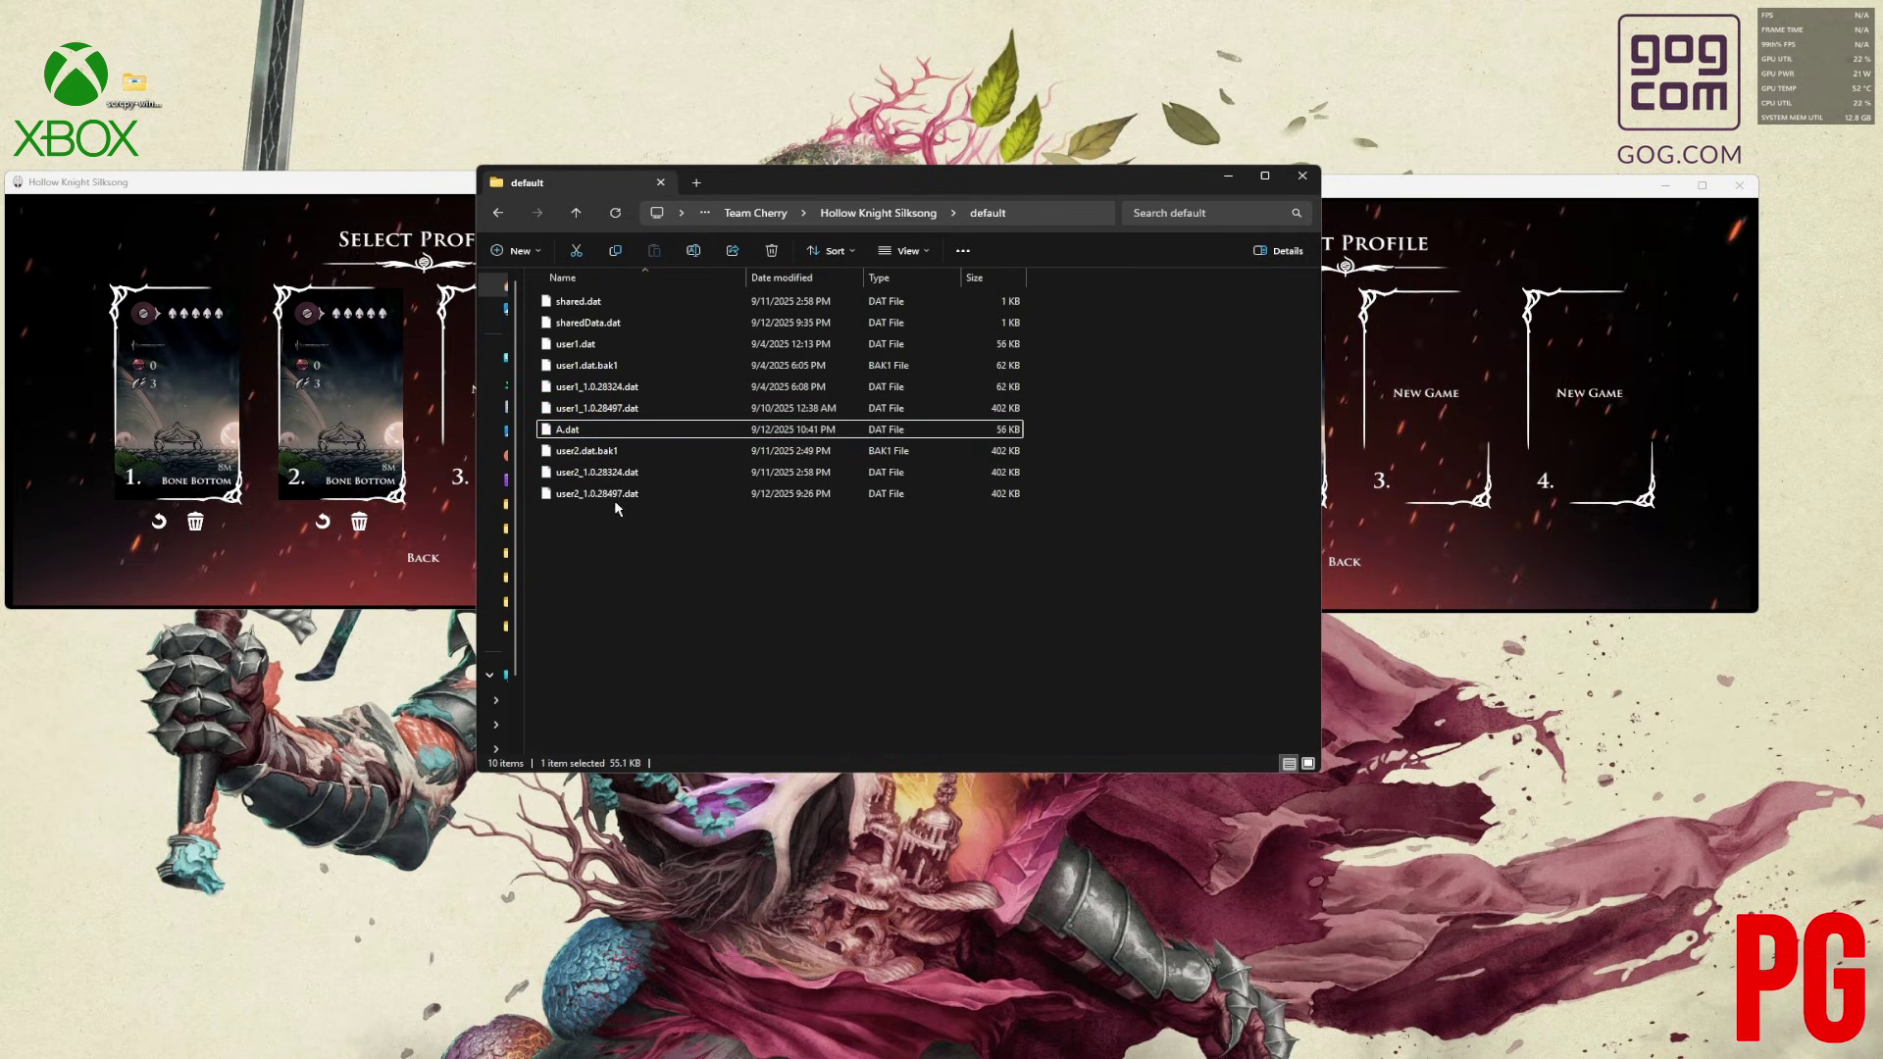
# Rename user2.dat.bak1 to user2.dat by removing '.bak1', accepting the extension change.
pyautogui.click(610, 456)
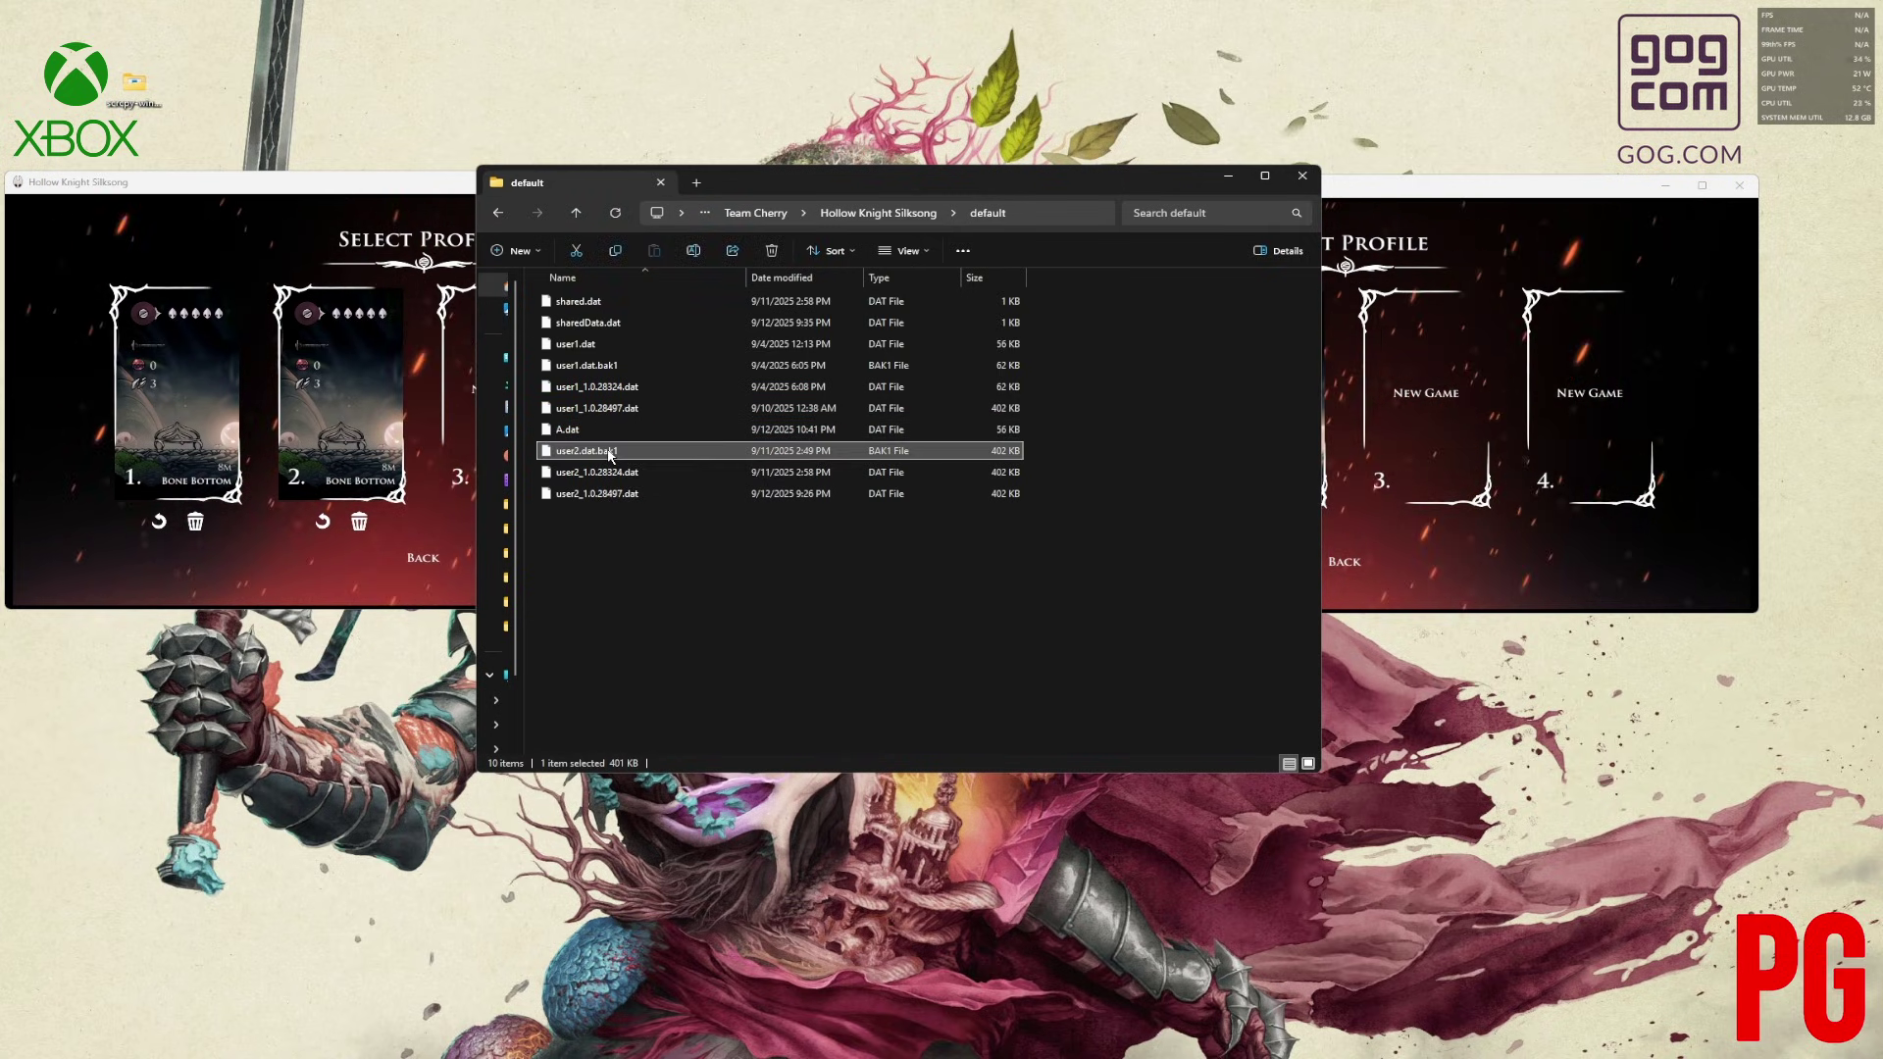
pyautogui.rightClick(609, 457)
pyautogui.click(744, 487)
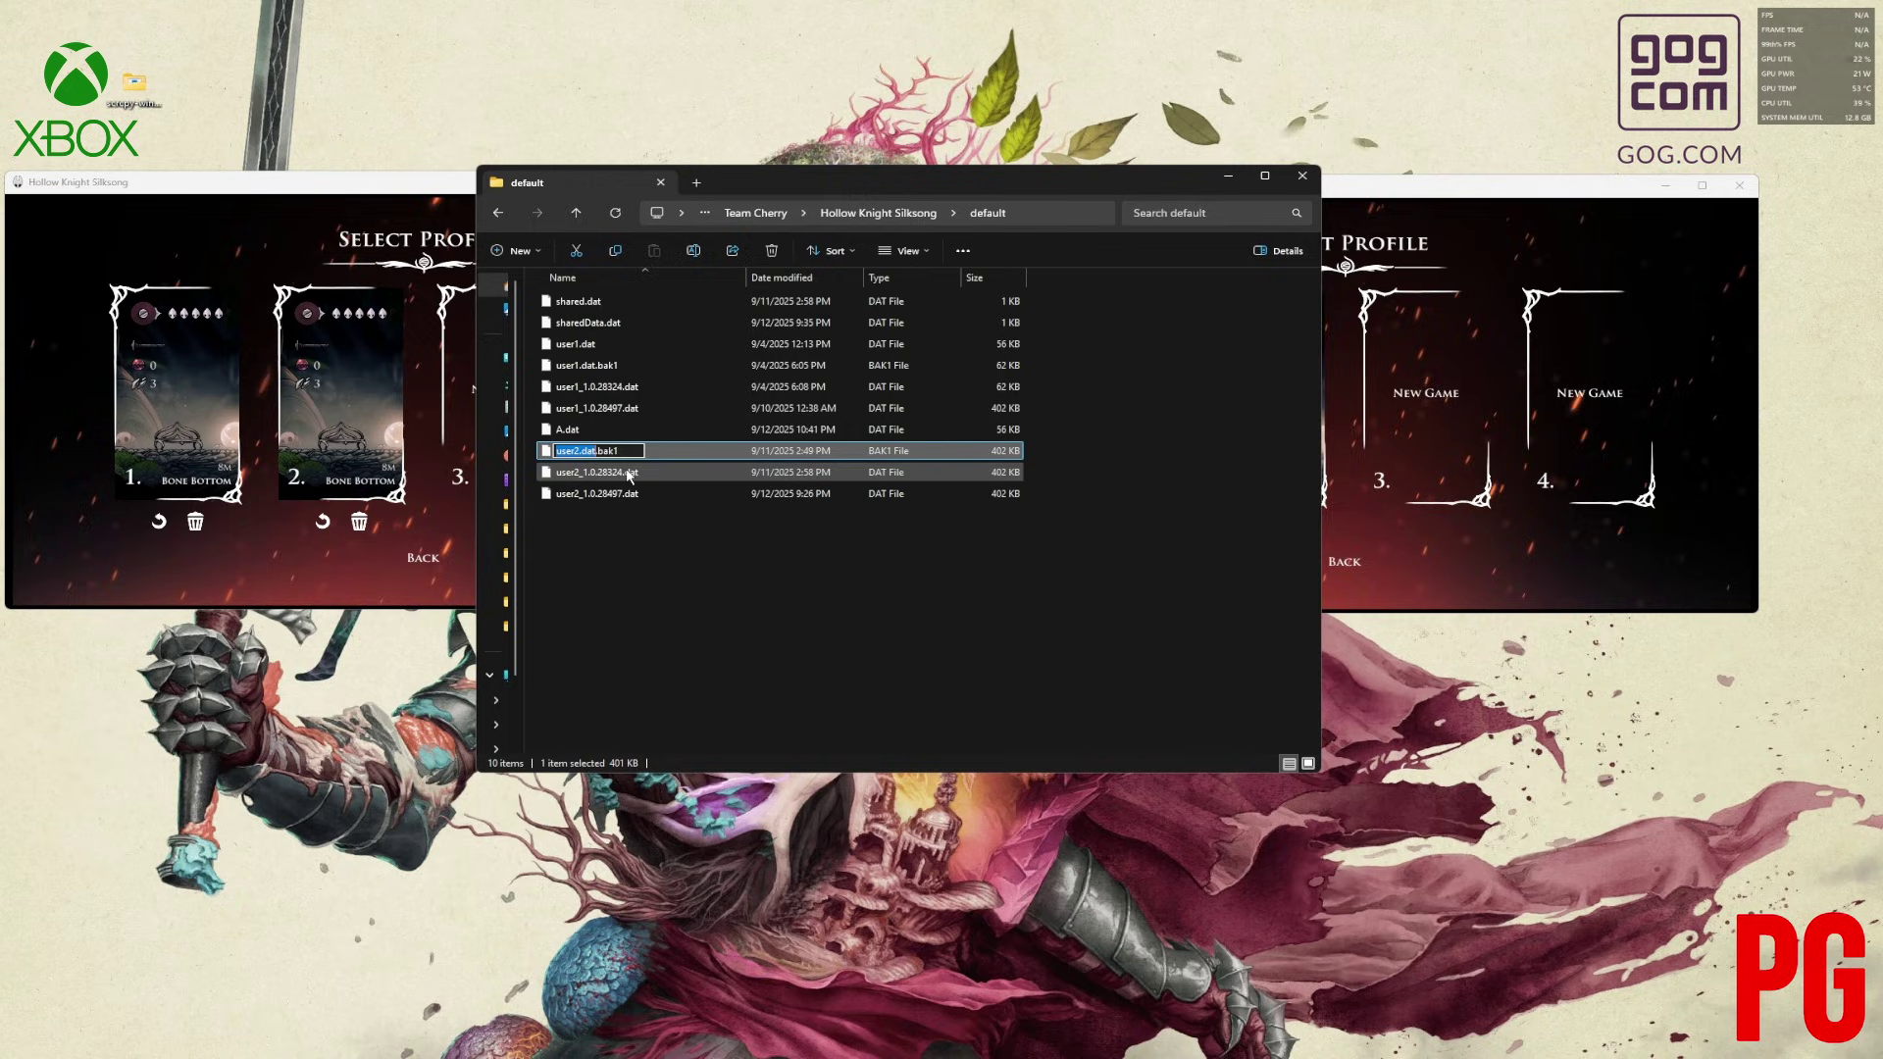
pyautogui.doubleClick(607, 452)
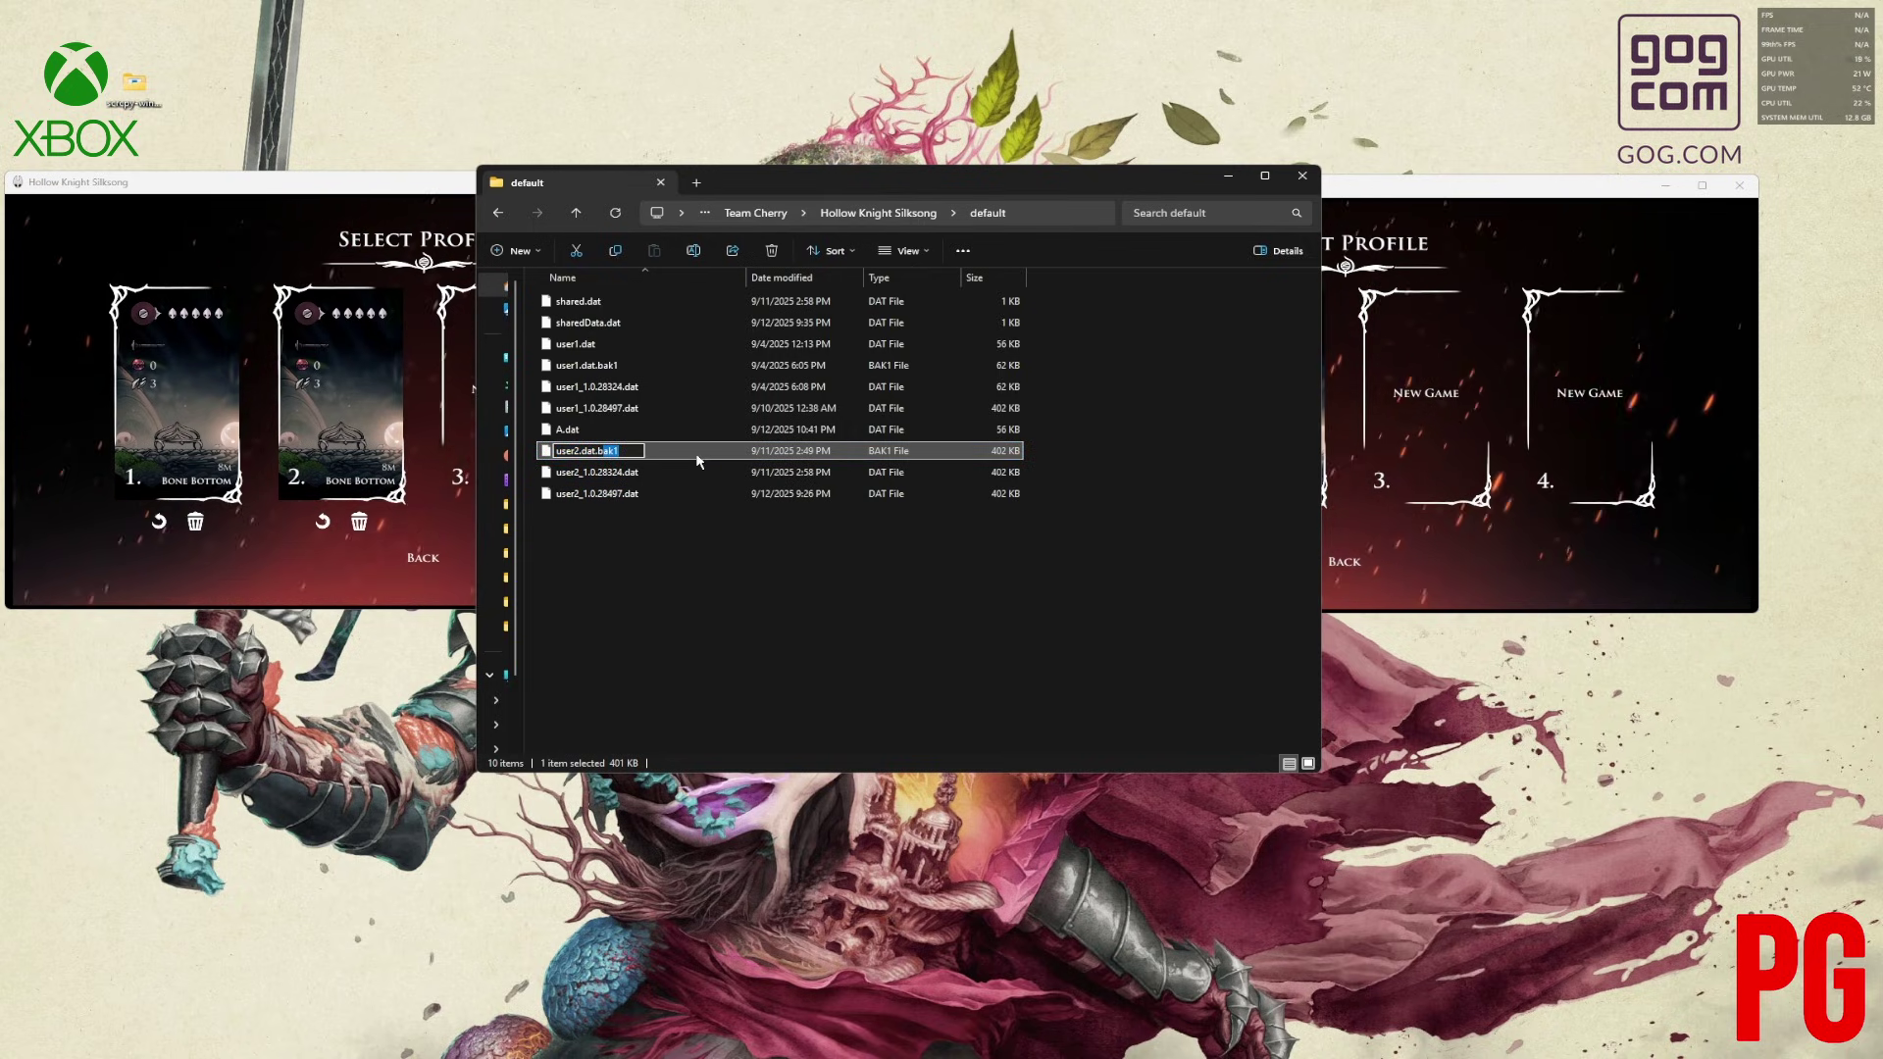
pyautogui.press('BackSpace')
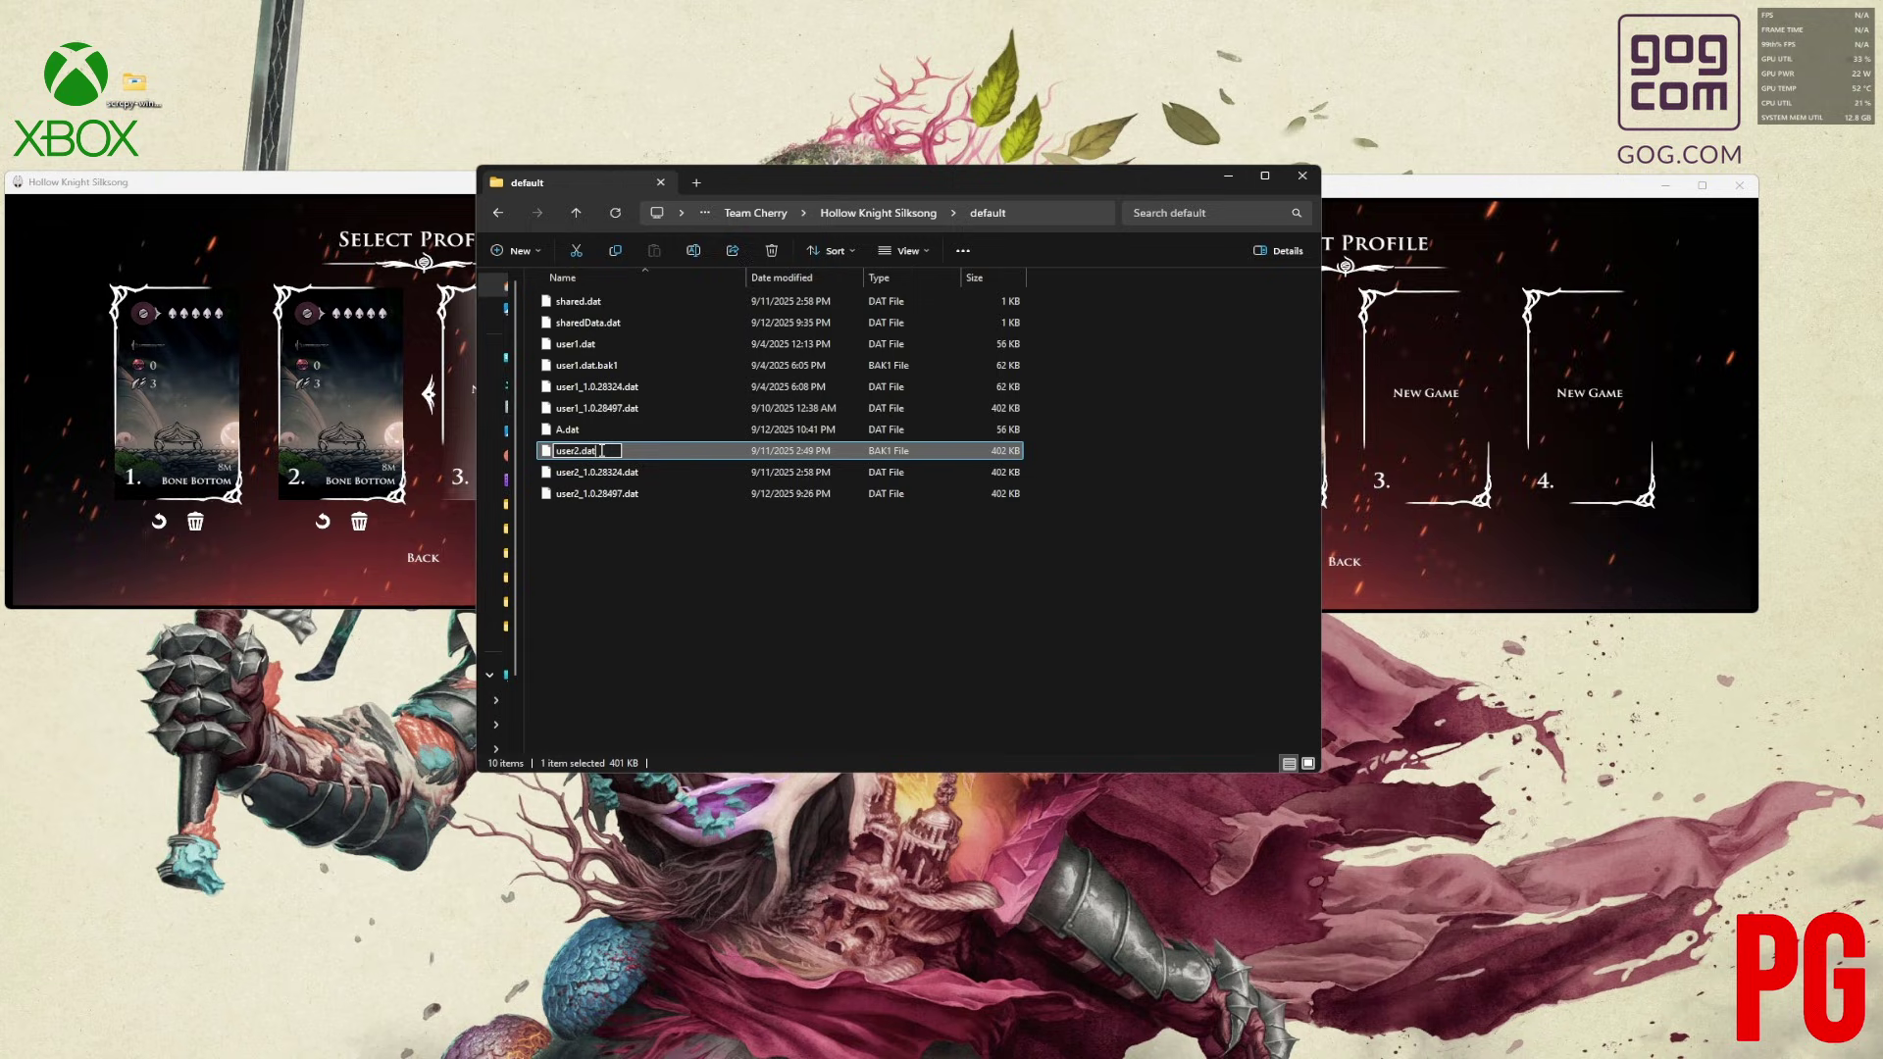
pyautogui.press('Return')
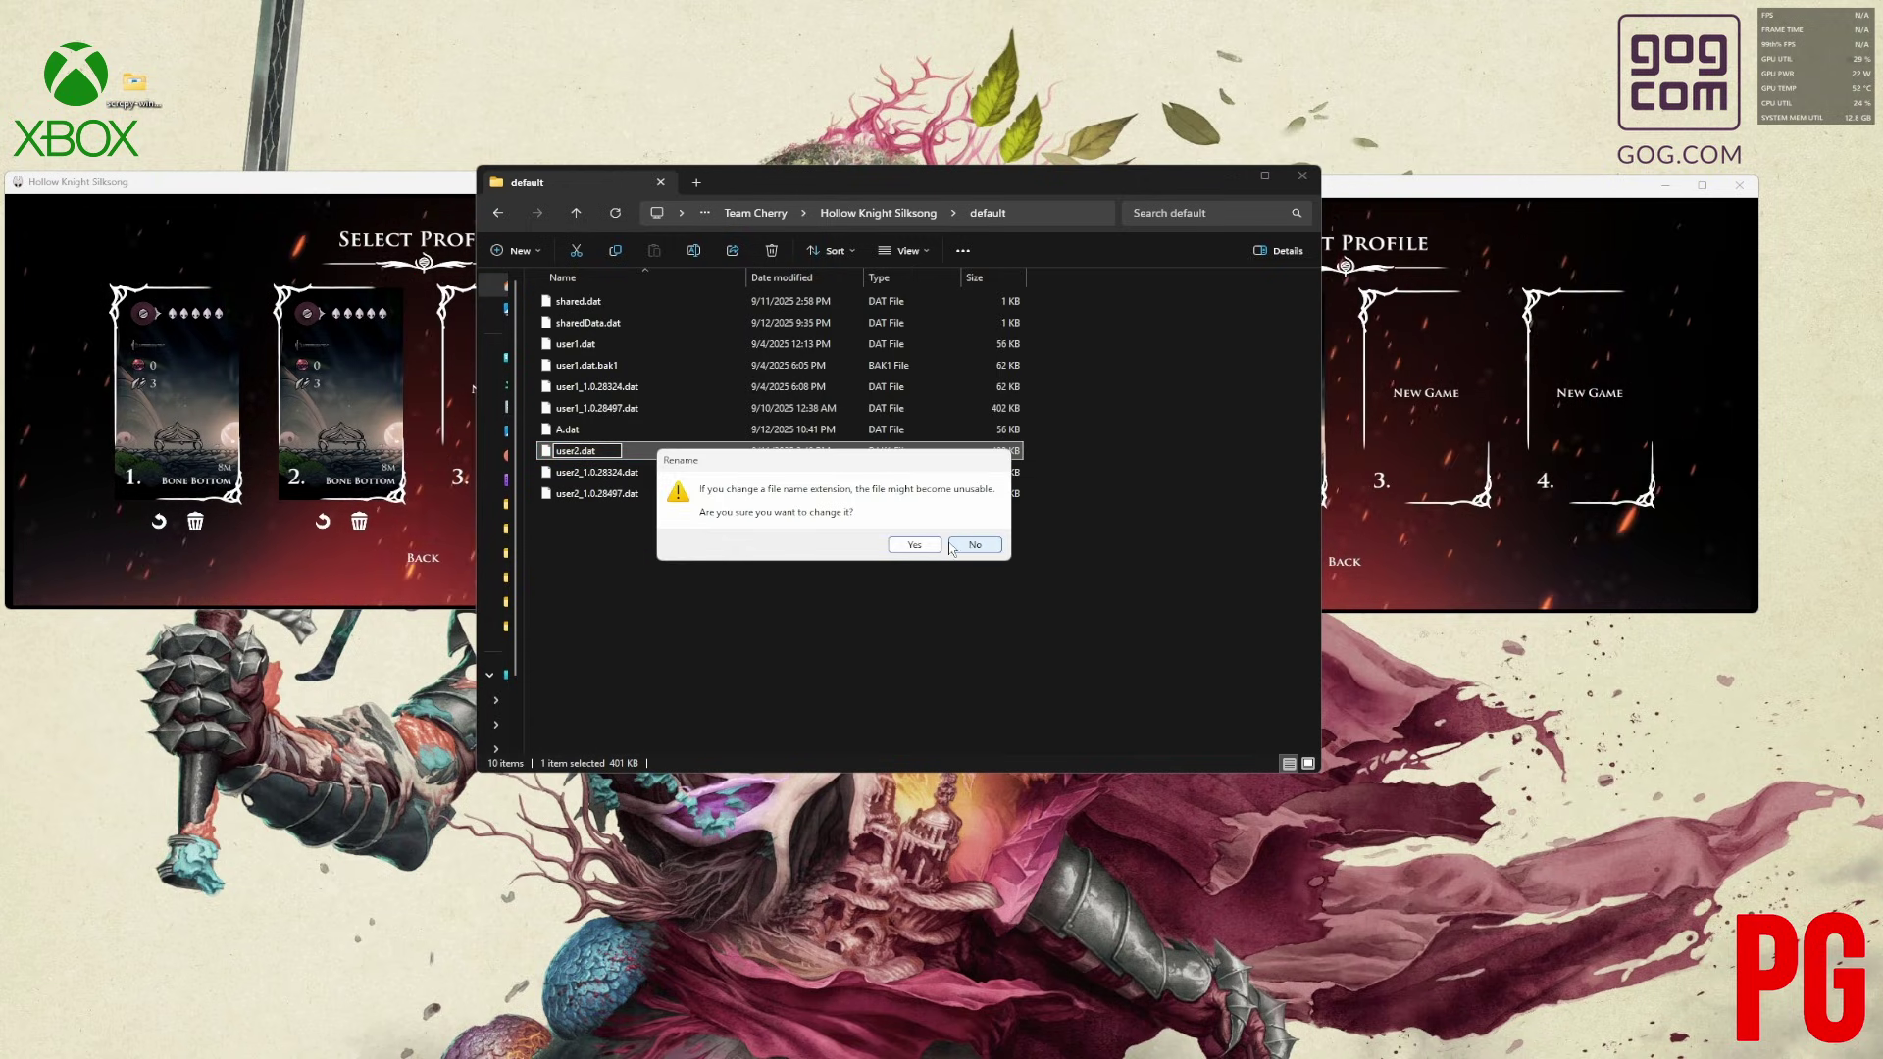
pyautogui.click(943, 555)
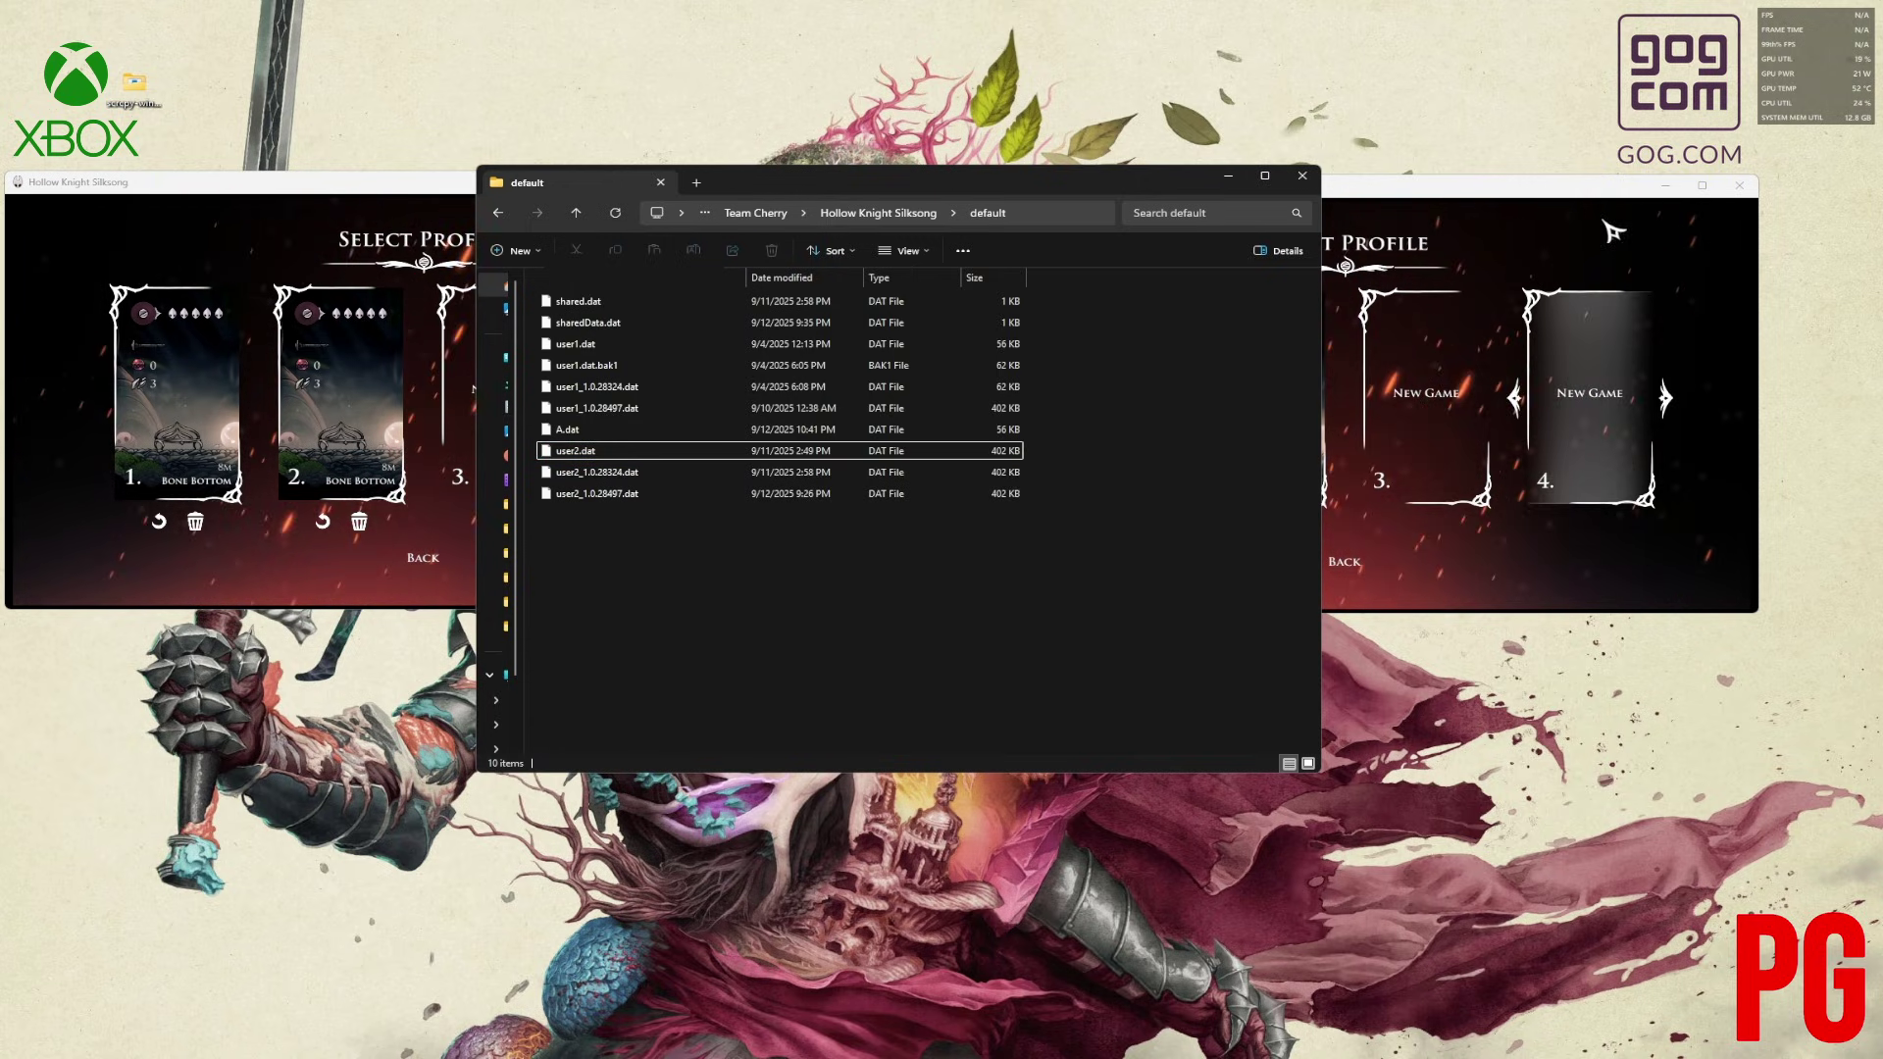
pyautogui.click(1391, 309)
# In XgpSaveTools, choose Scan Games, Show Unregistered, Silksong, user folder, then Replace/Delete Entries.
pyautogui.click(752, 662)
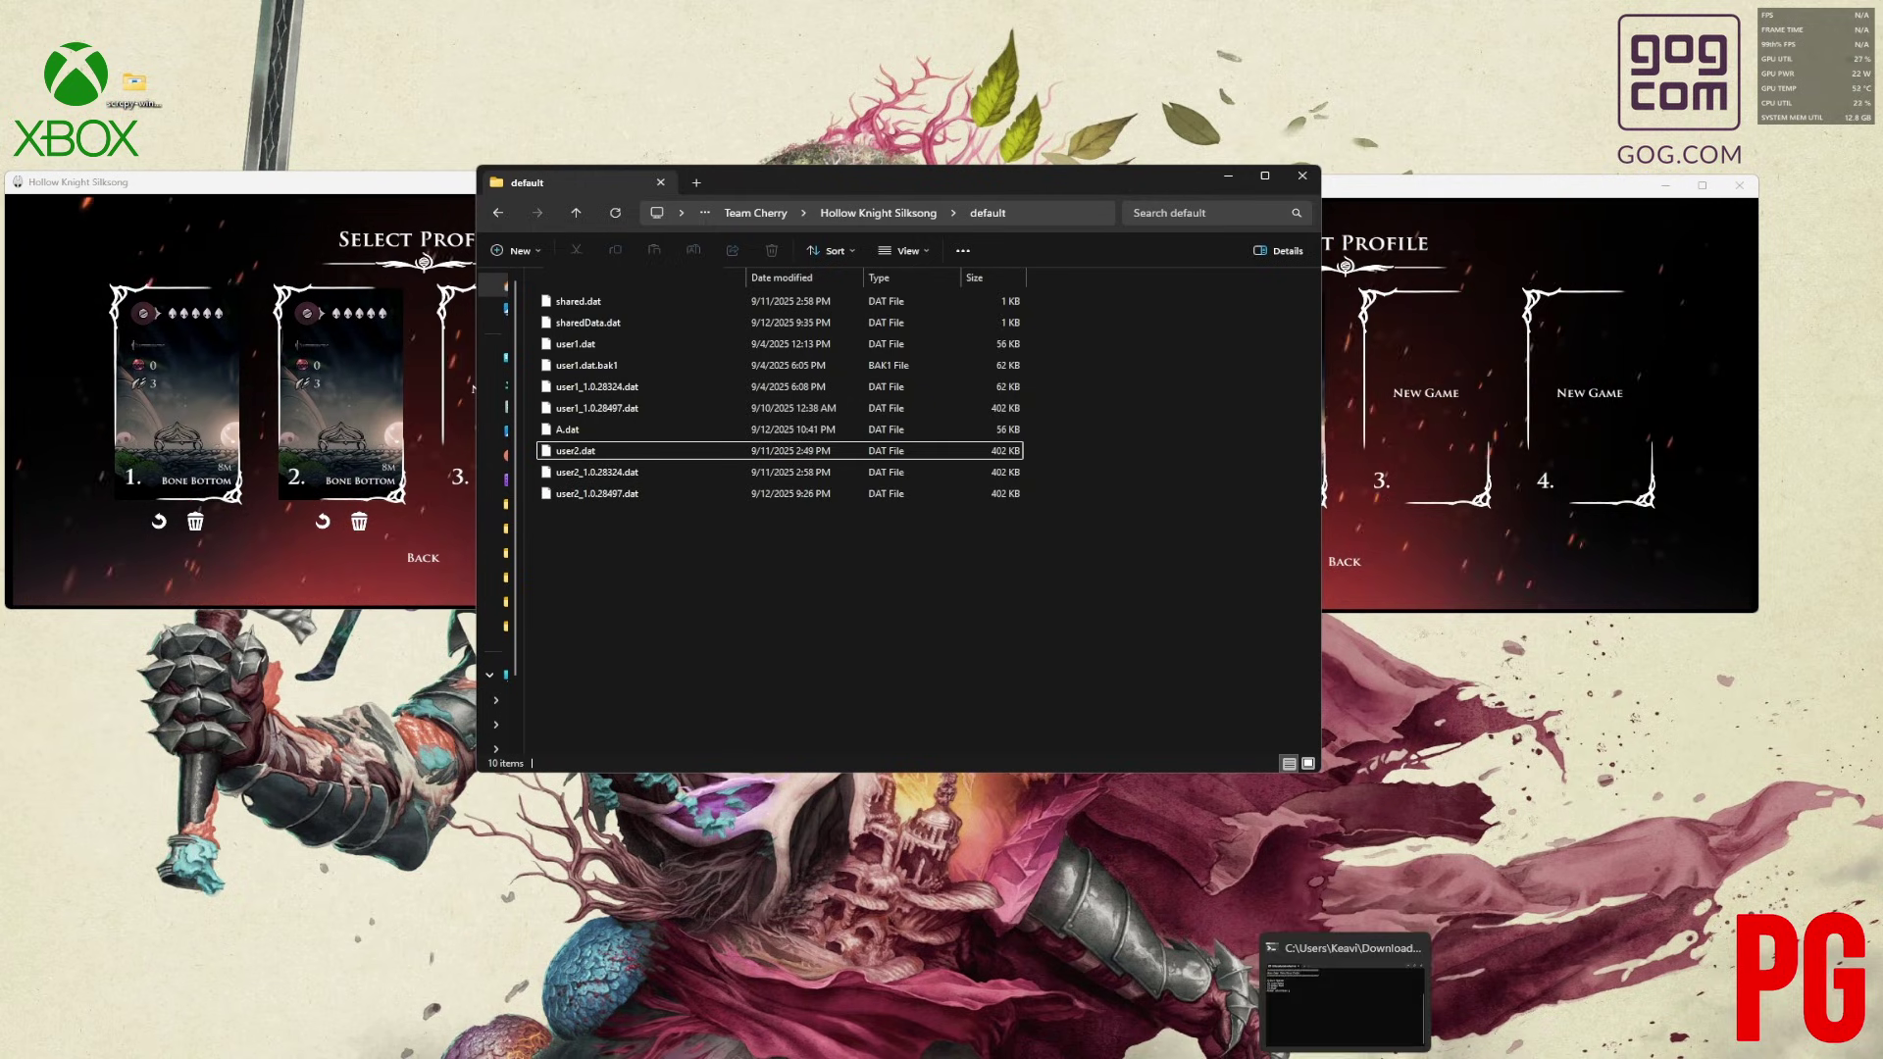
pyautogui.click(1342, 997)
pyautogui.write('1')
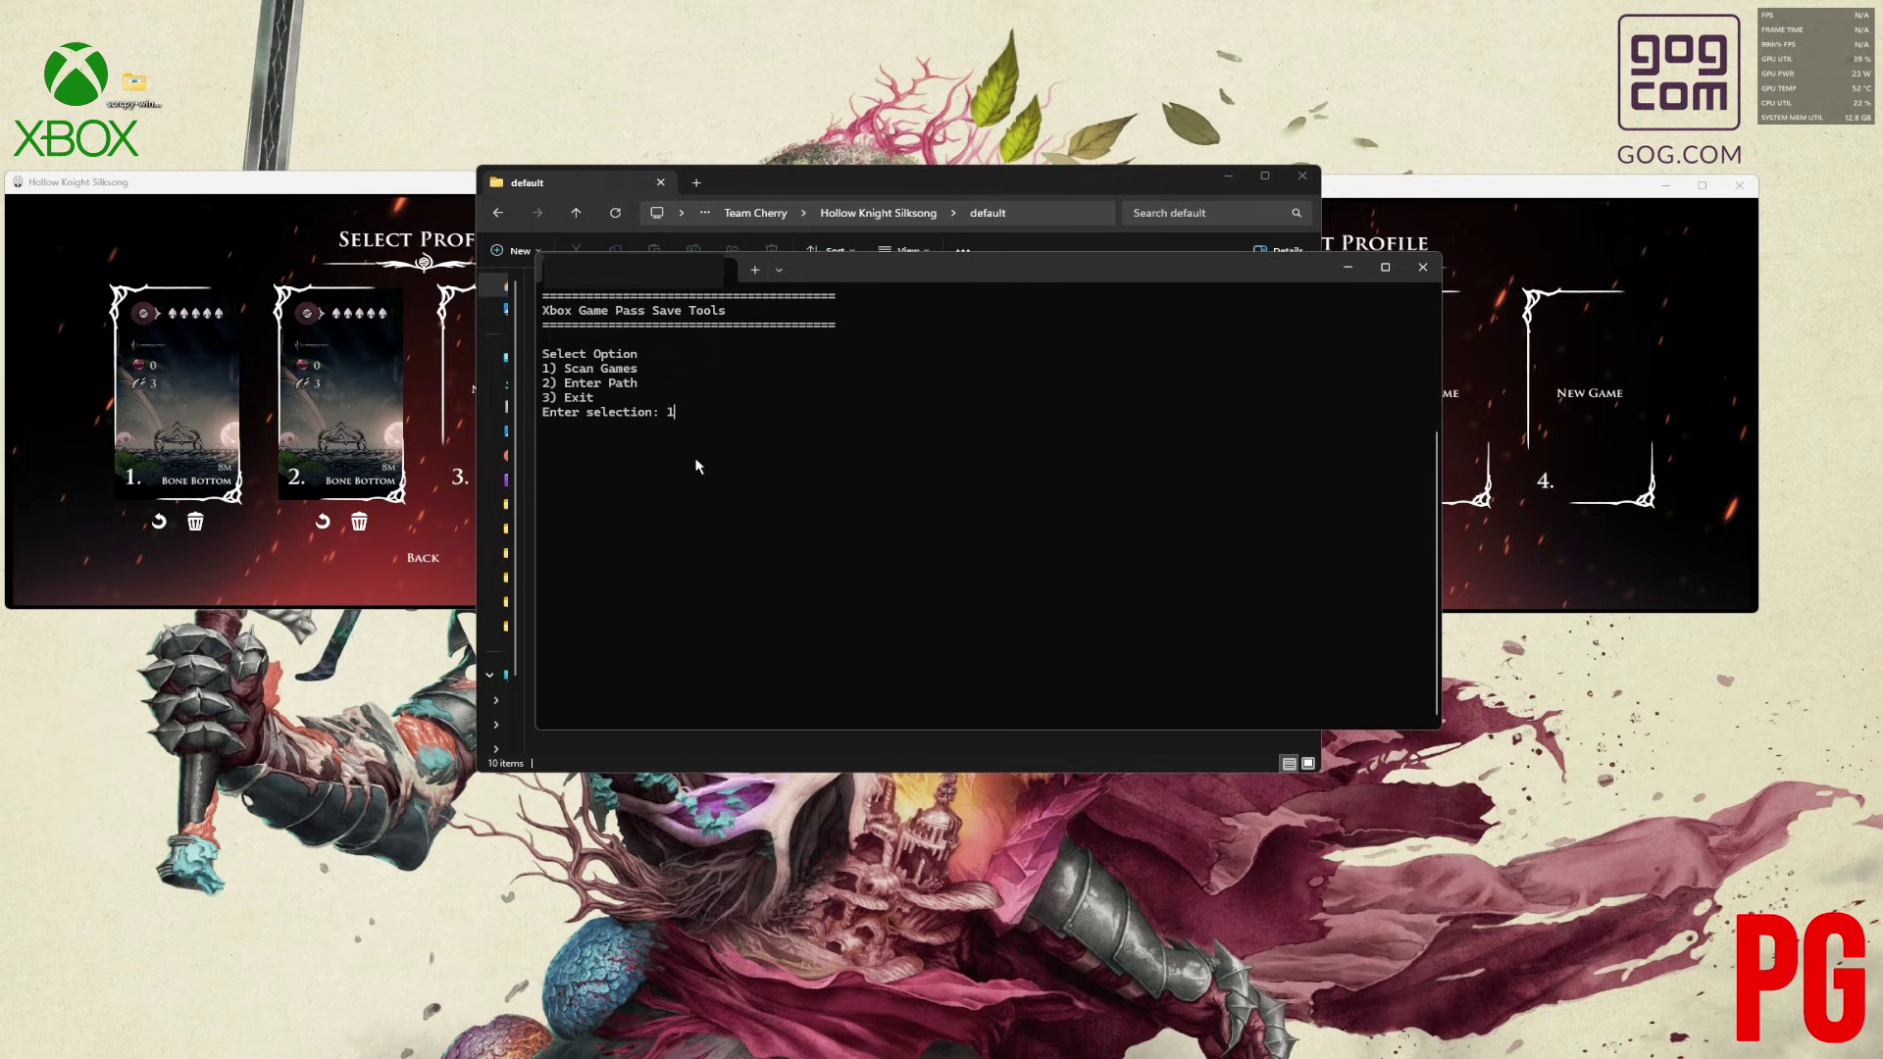
pyautogui.press('Return')
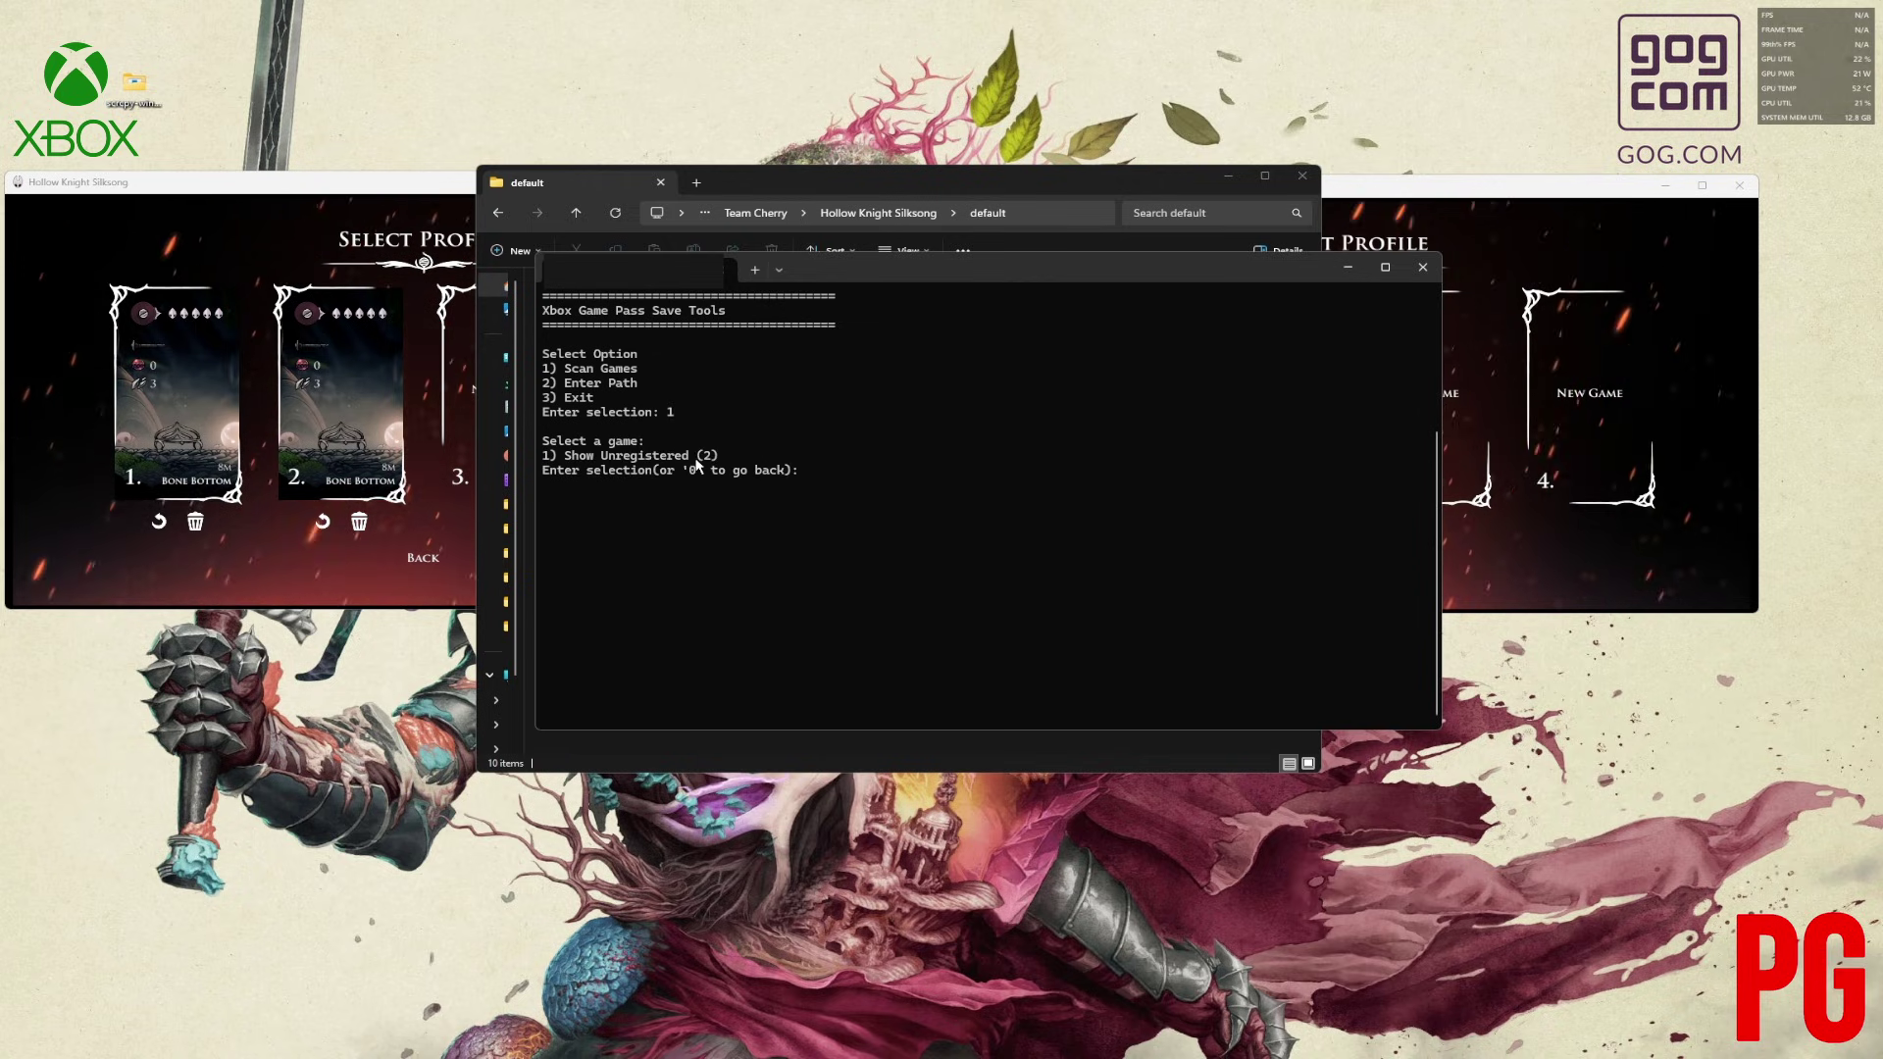
pyautogui.write('1')
pyautogui.press('Return')
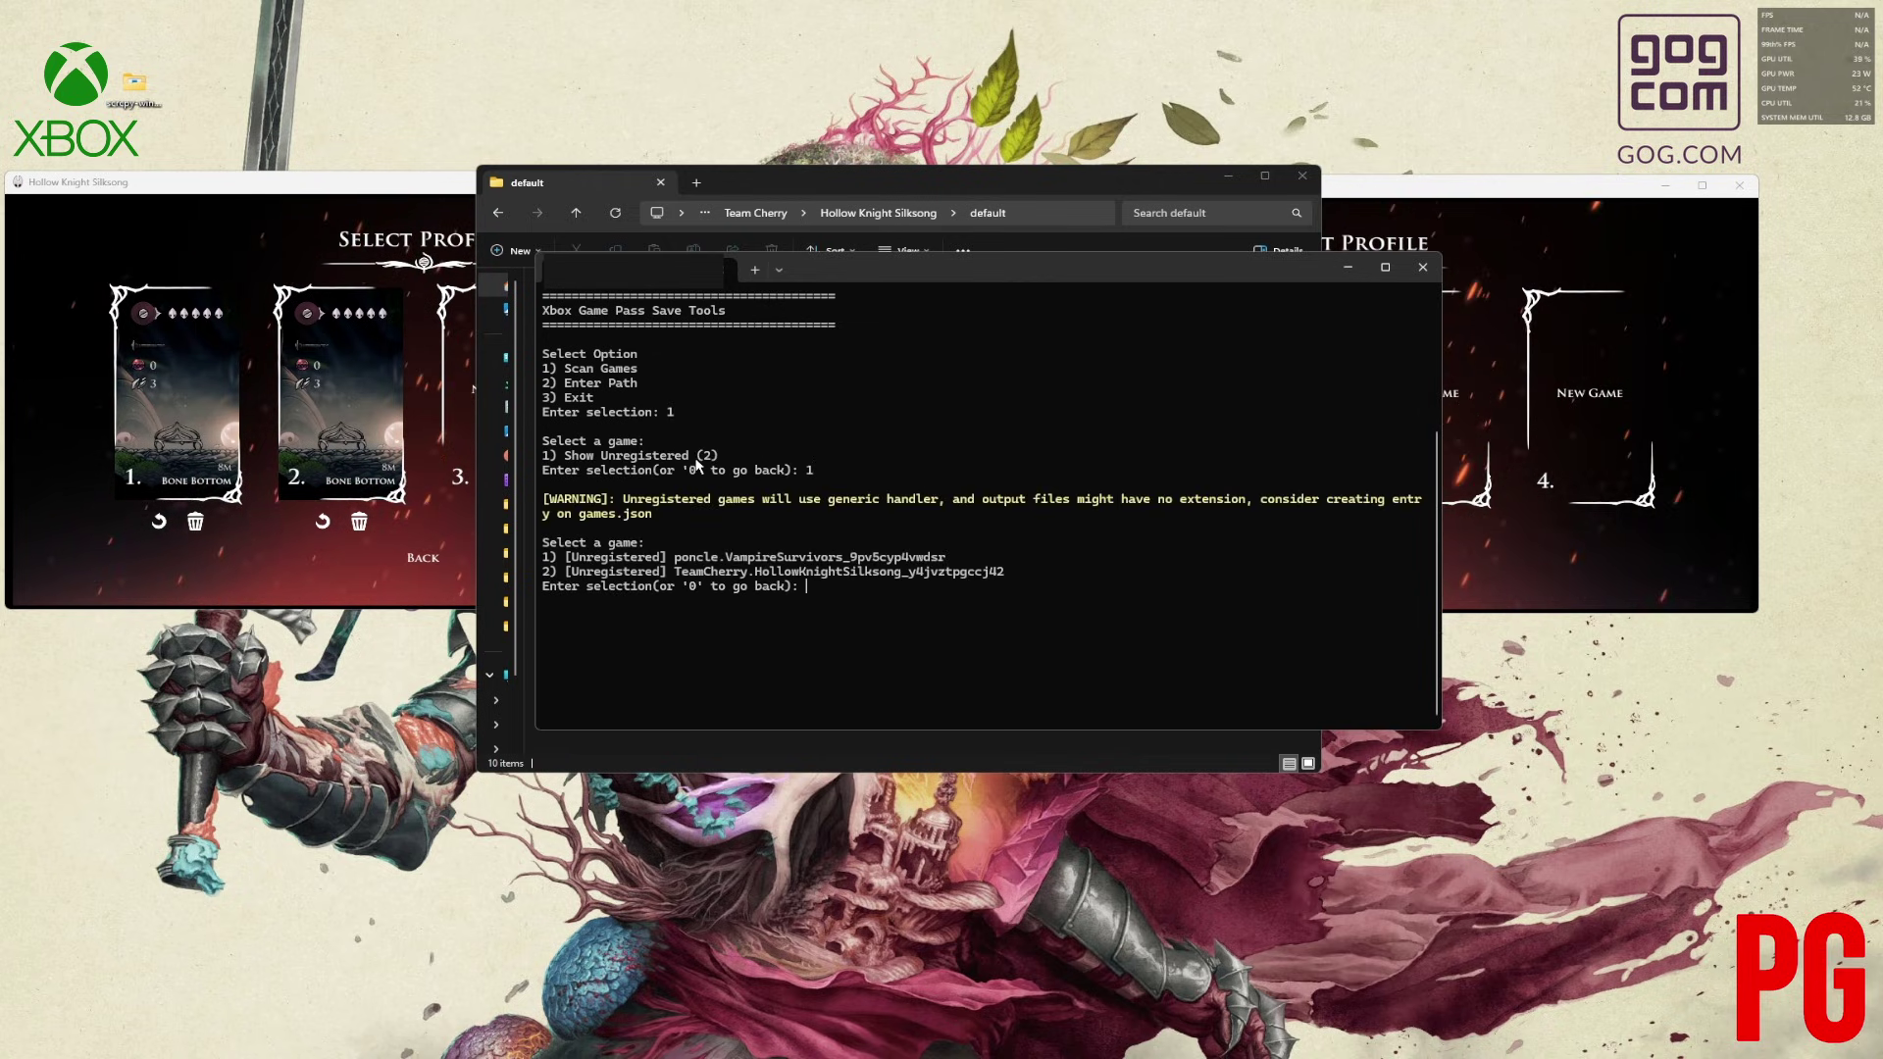
pyautogui.write('2')
pyautogui.press('Return')
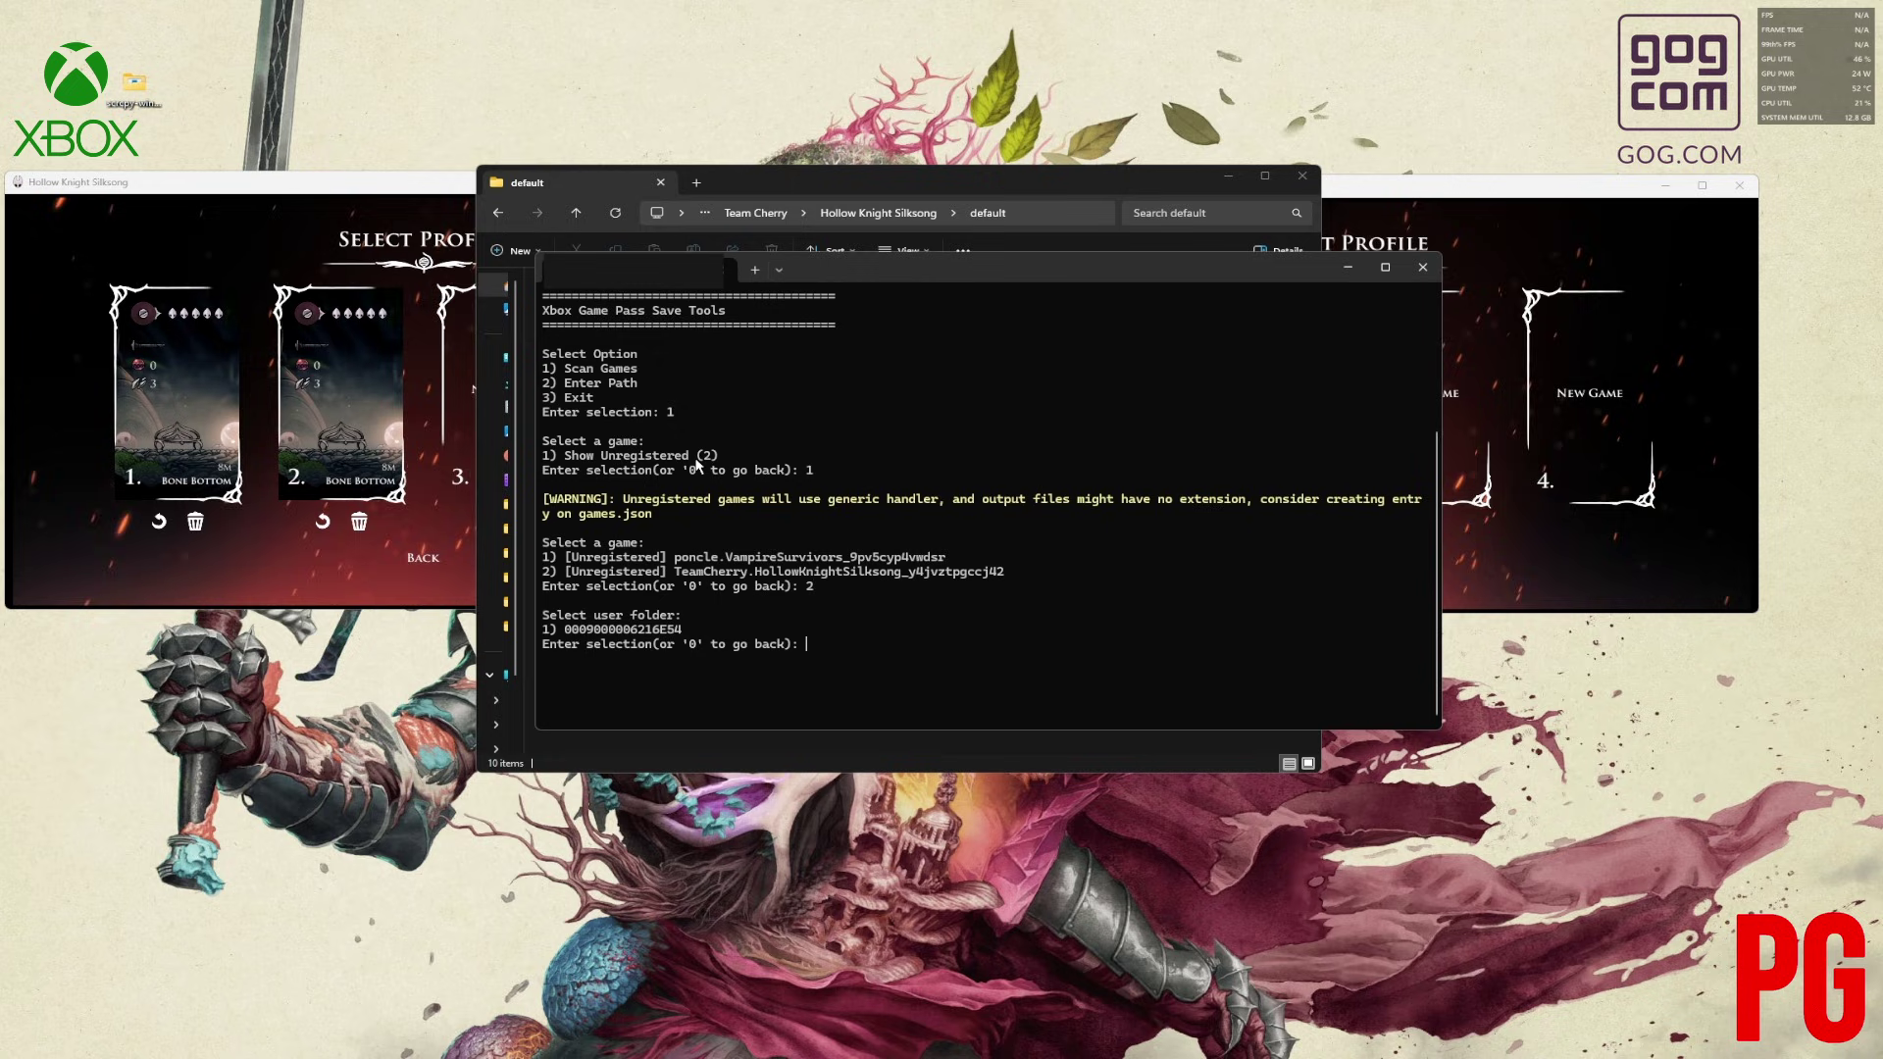
pyautogui.press('Return')
pyautogui.write('2')
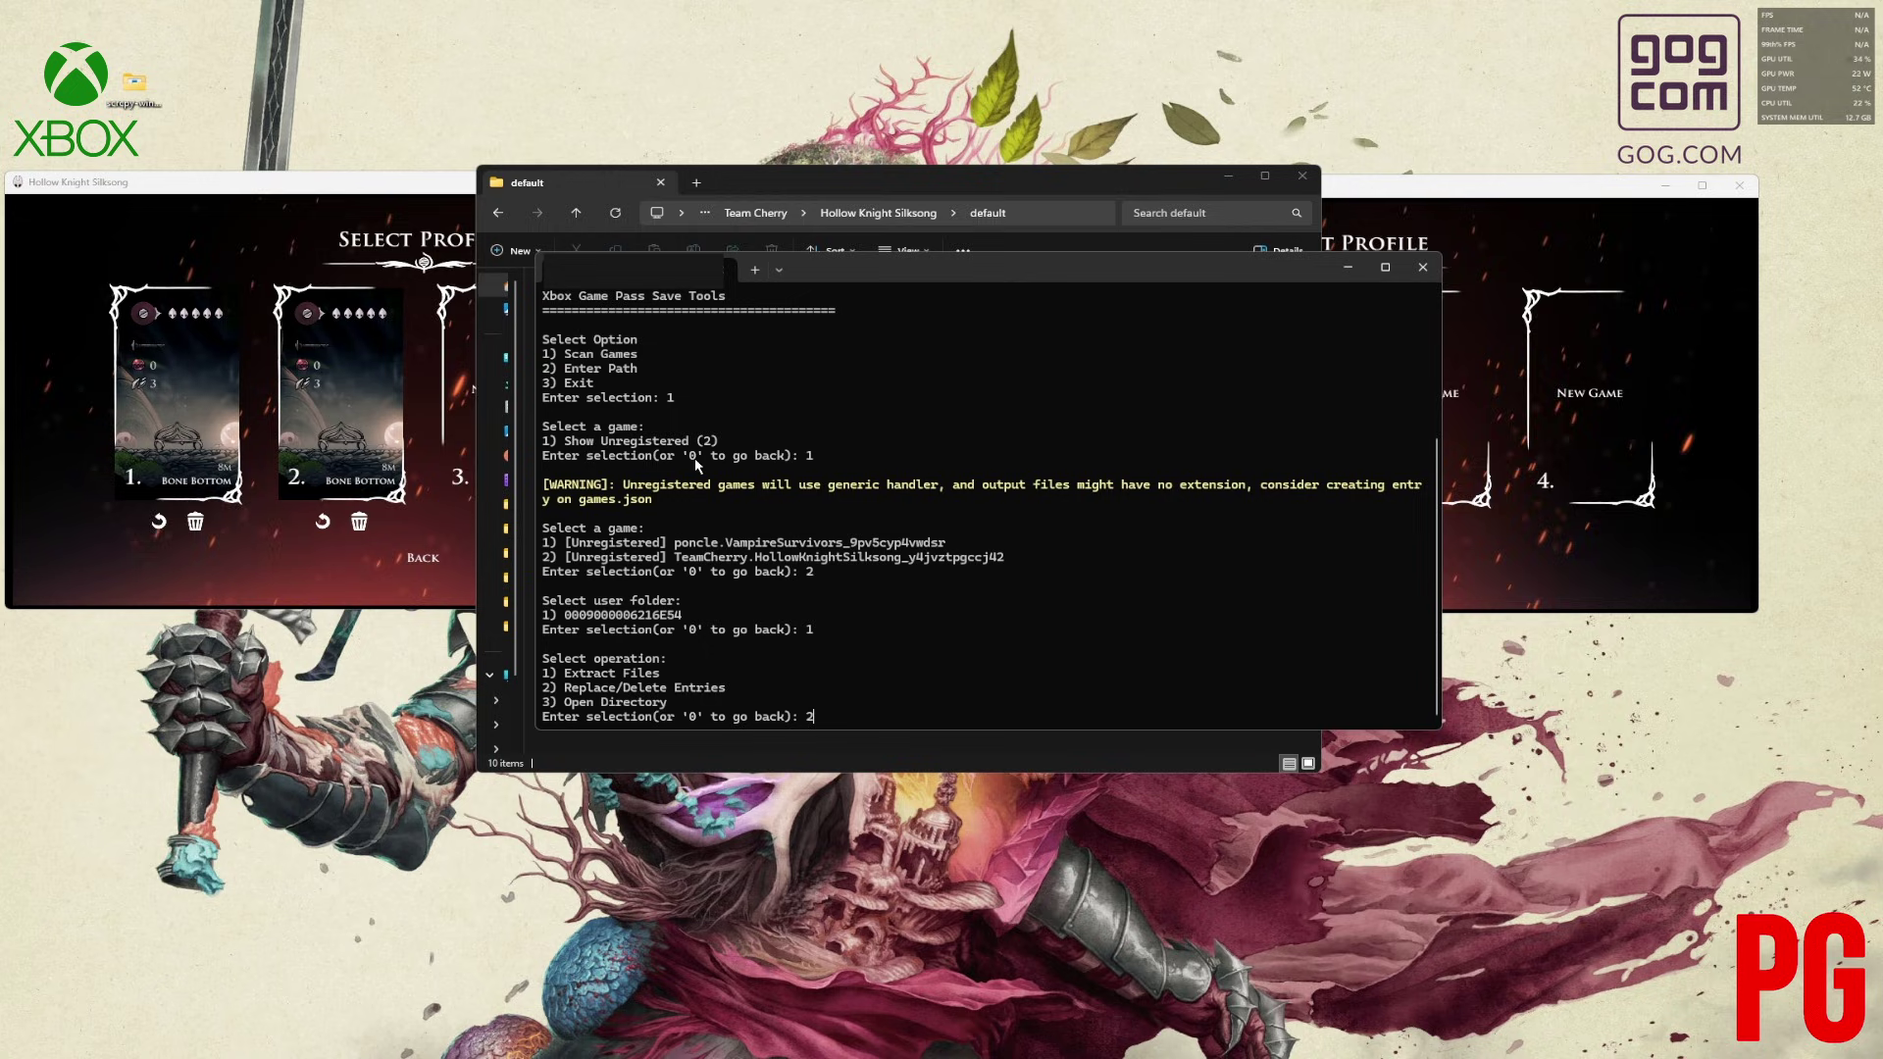
pyautogui.press('Return')
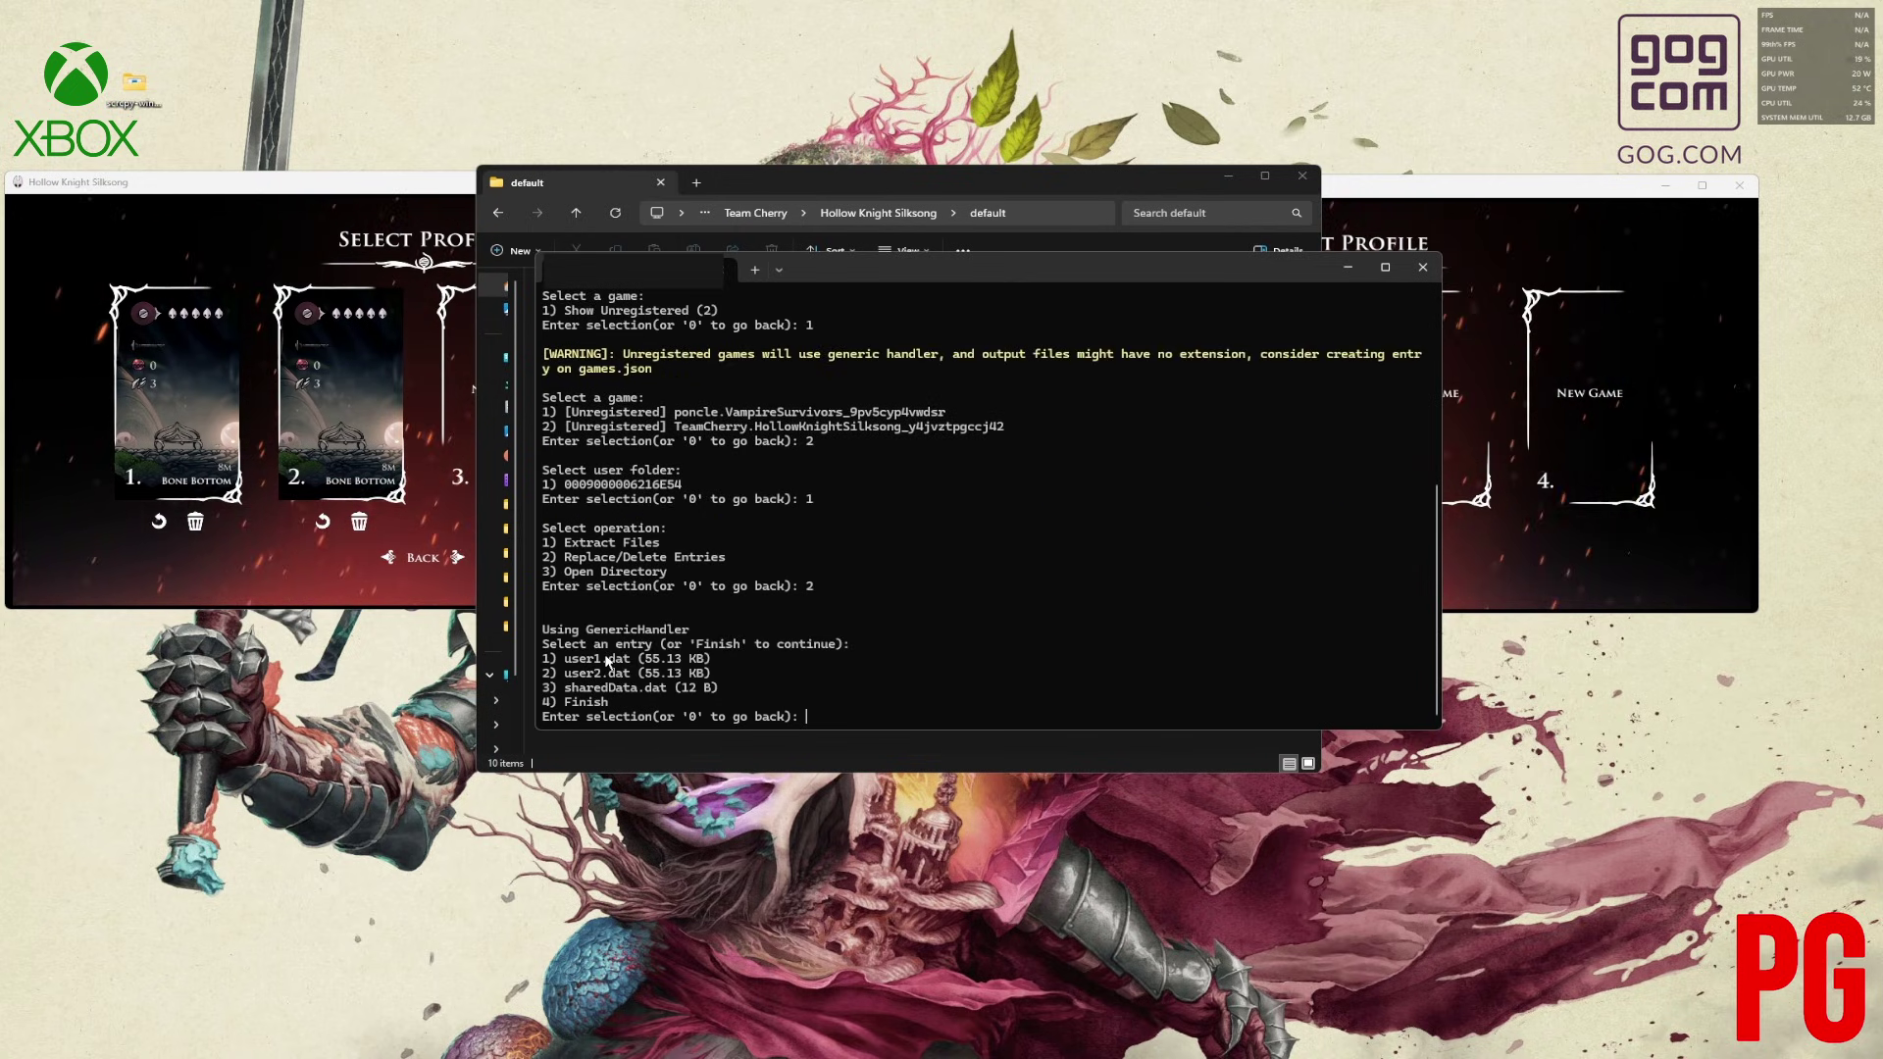
pyautogui.click(82, 353)
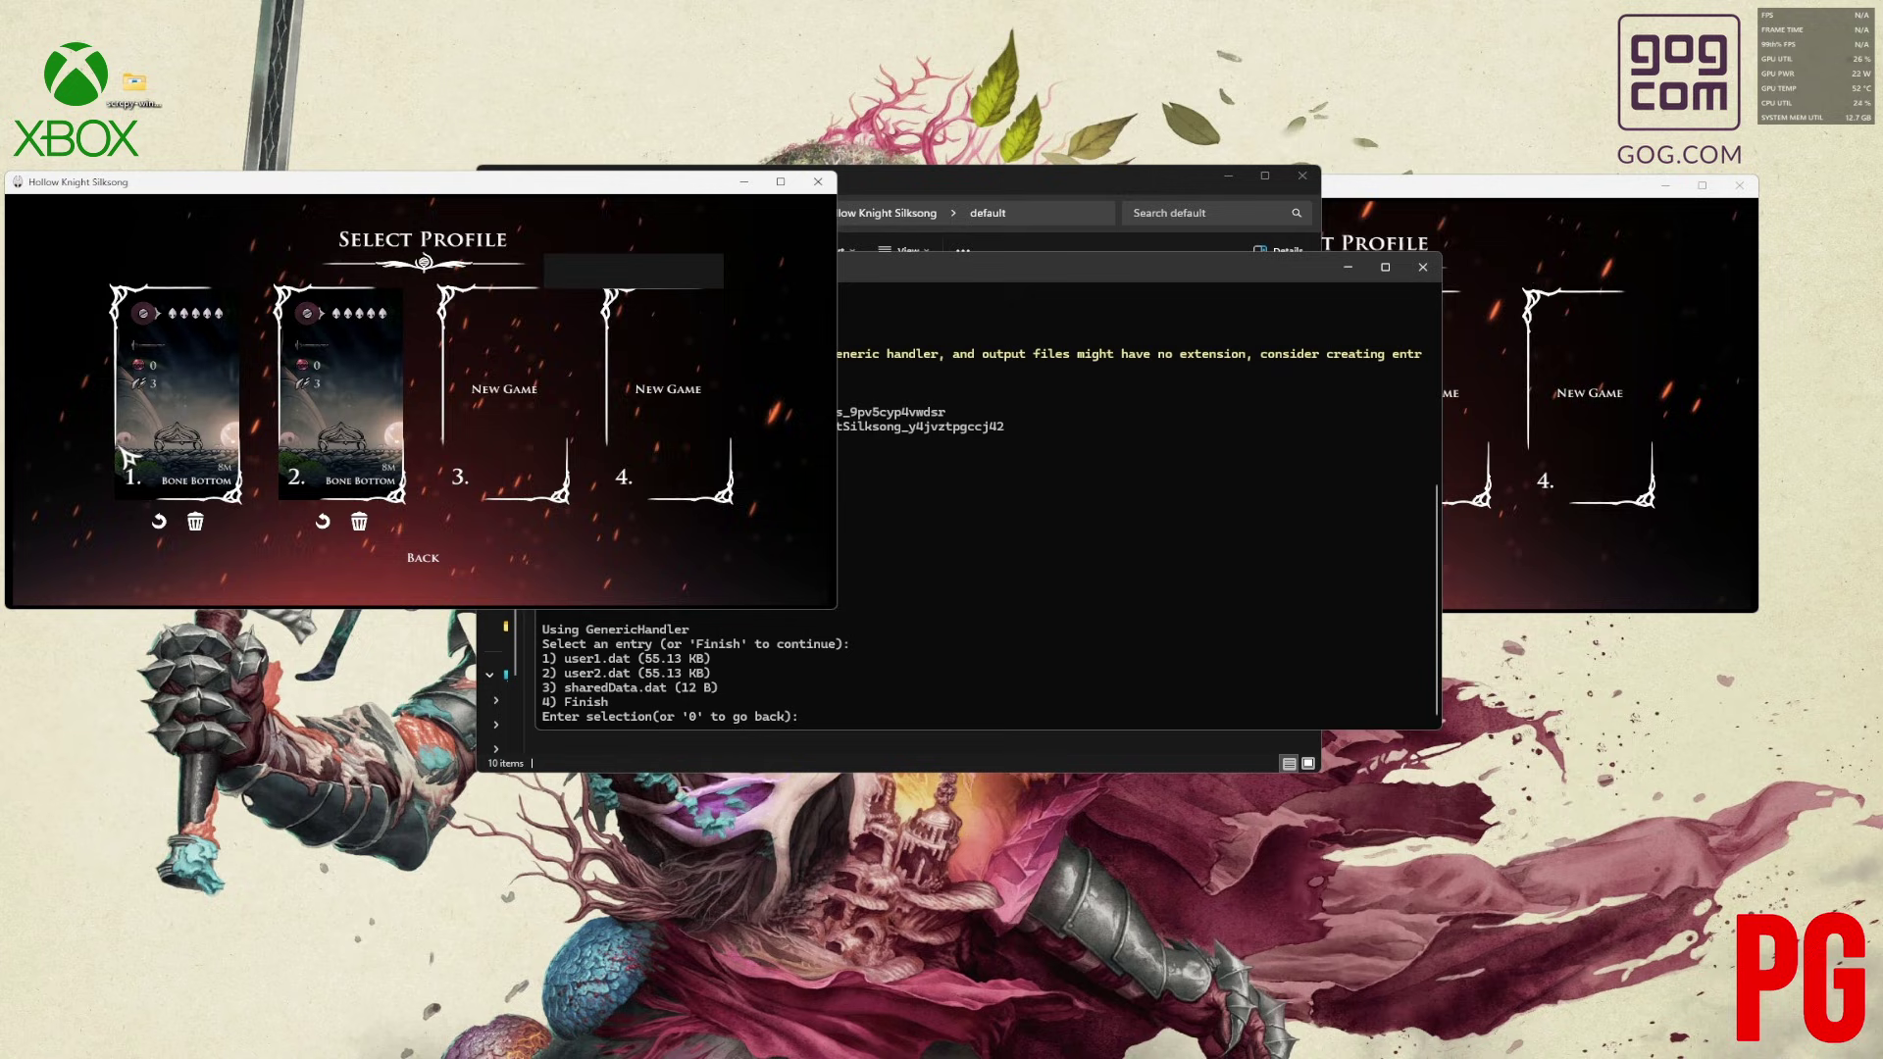
pyautogui.click(1084, 266)
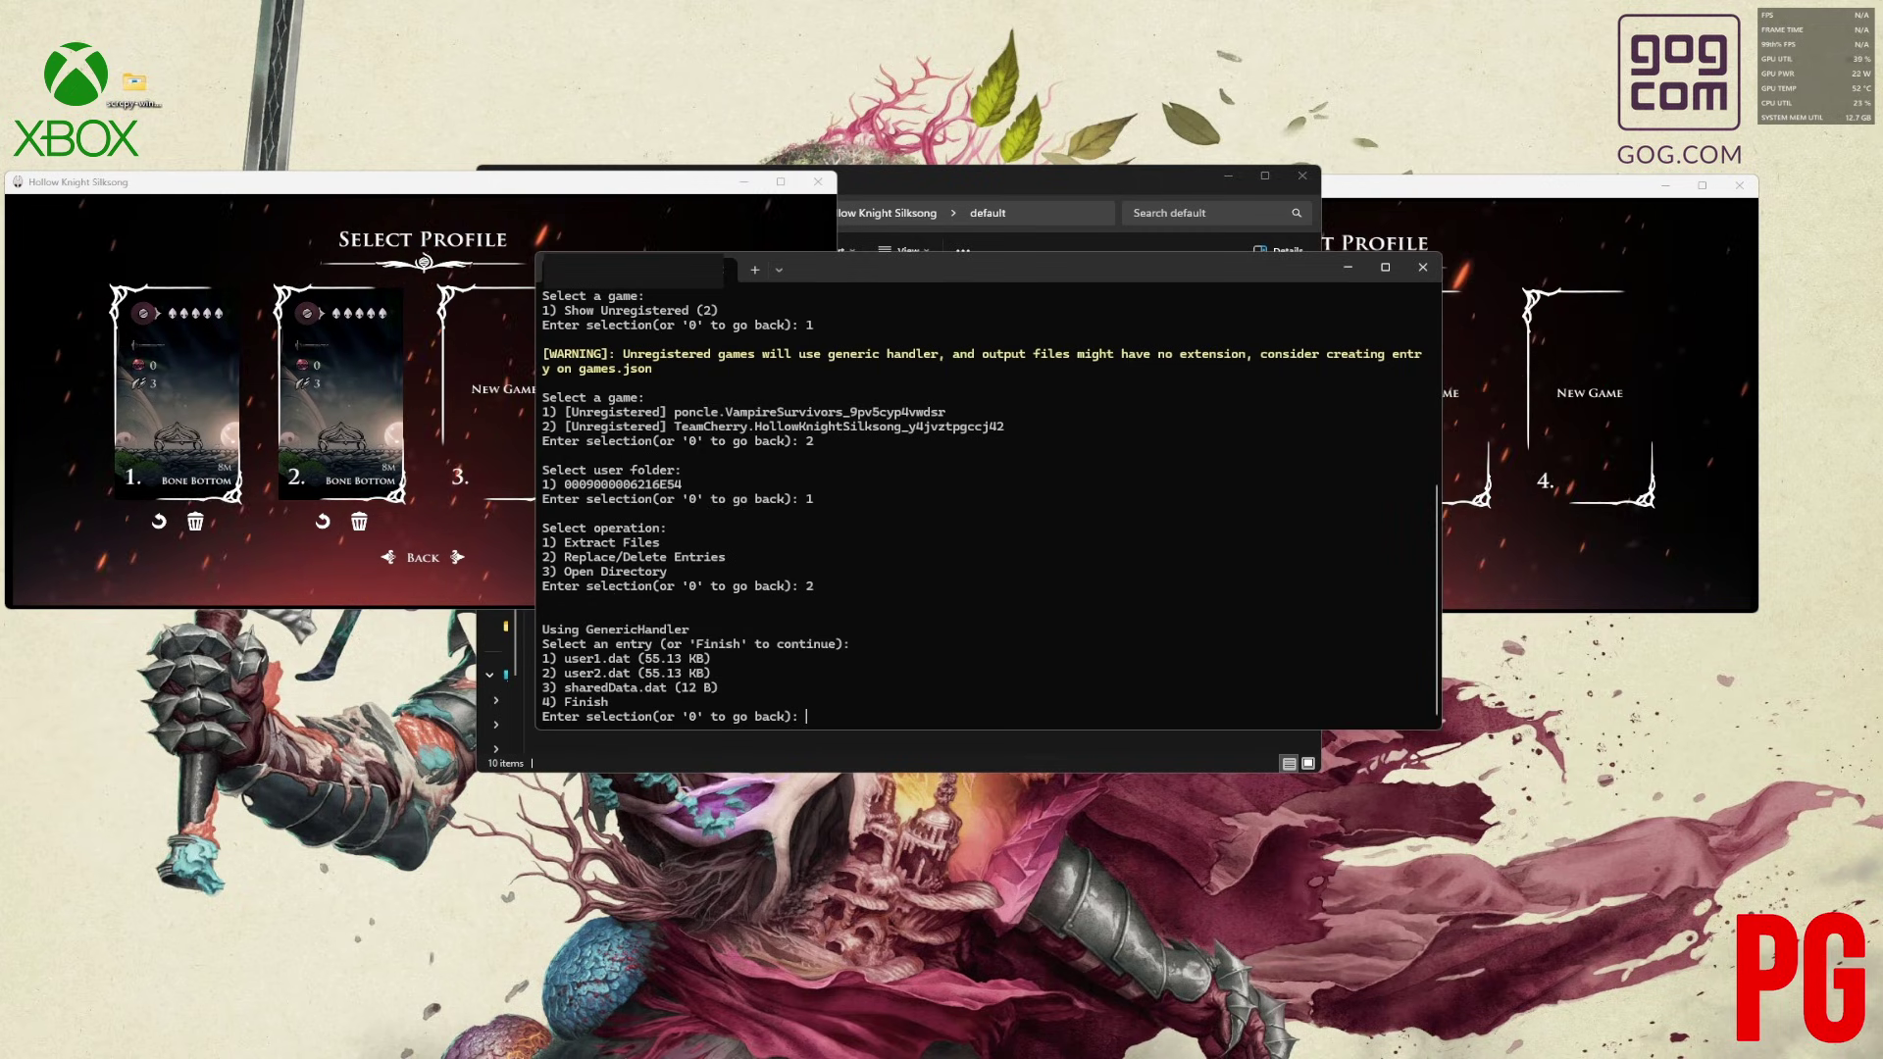
# Copy the full path of the GOG user2.dat in the default folder via Copy as path.
pyautogui.click(616, 1005)
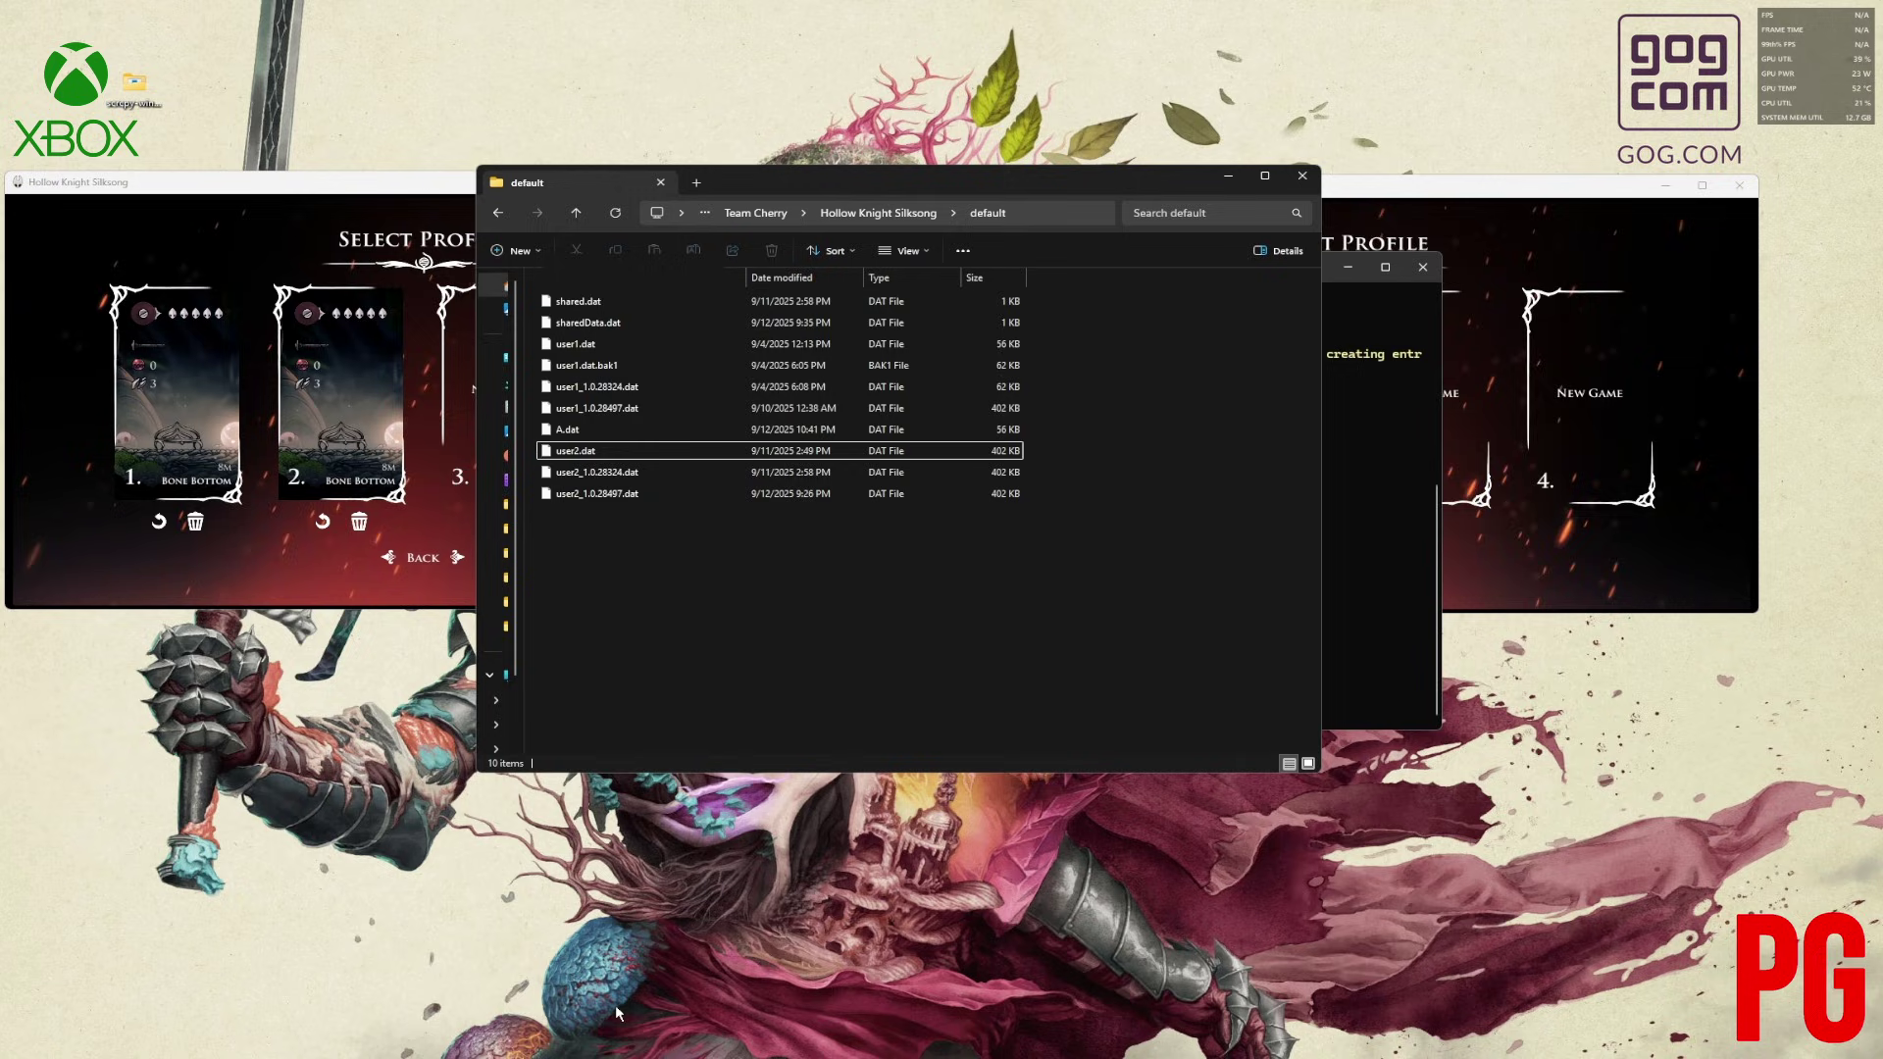
pyautogui.click(626, 451)
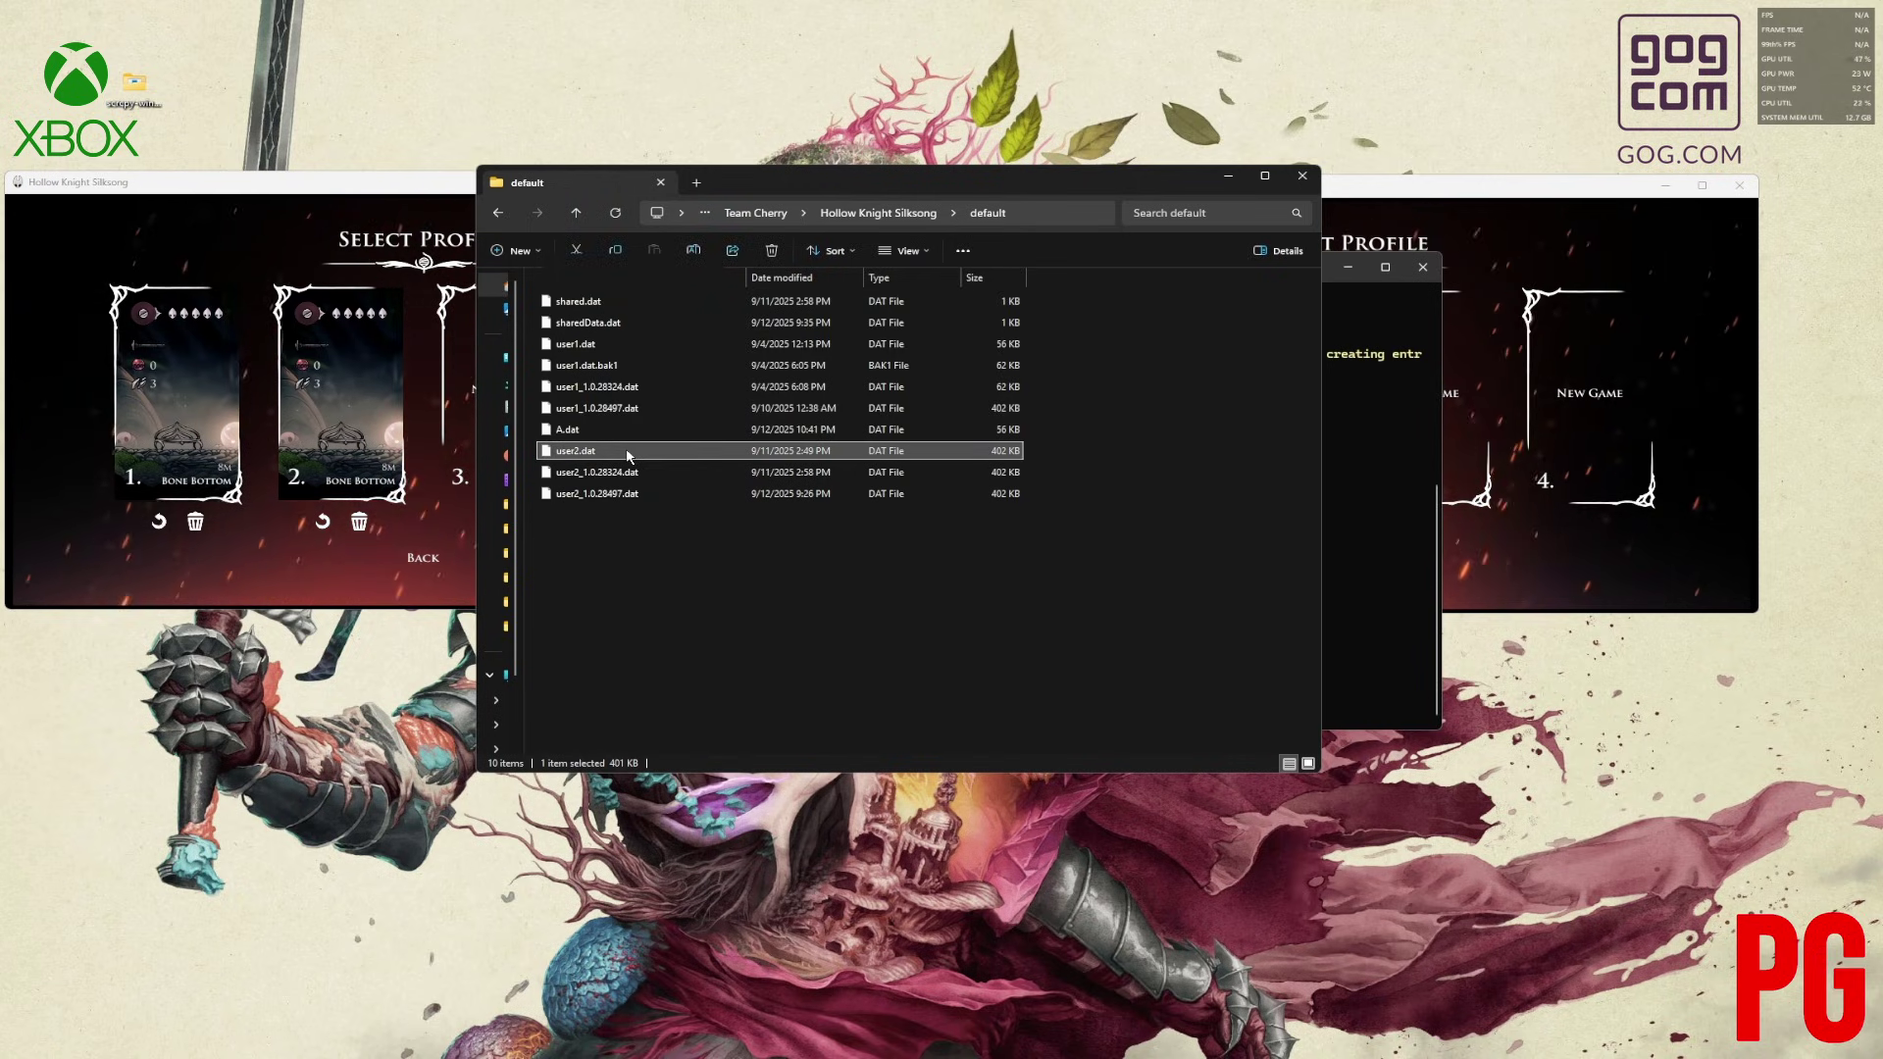
pyautogui.rightClick(626, 454)
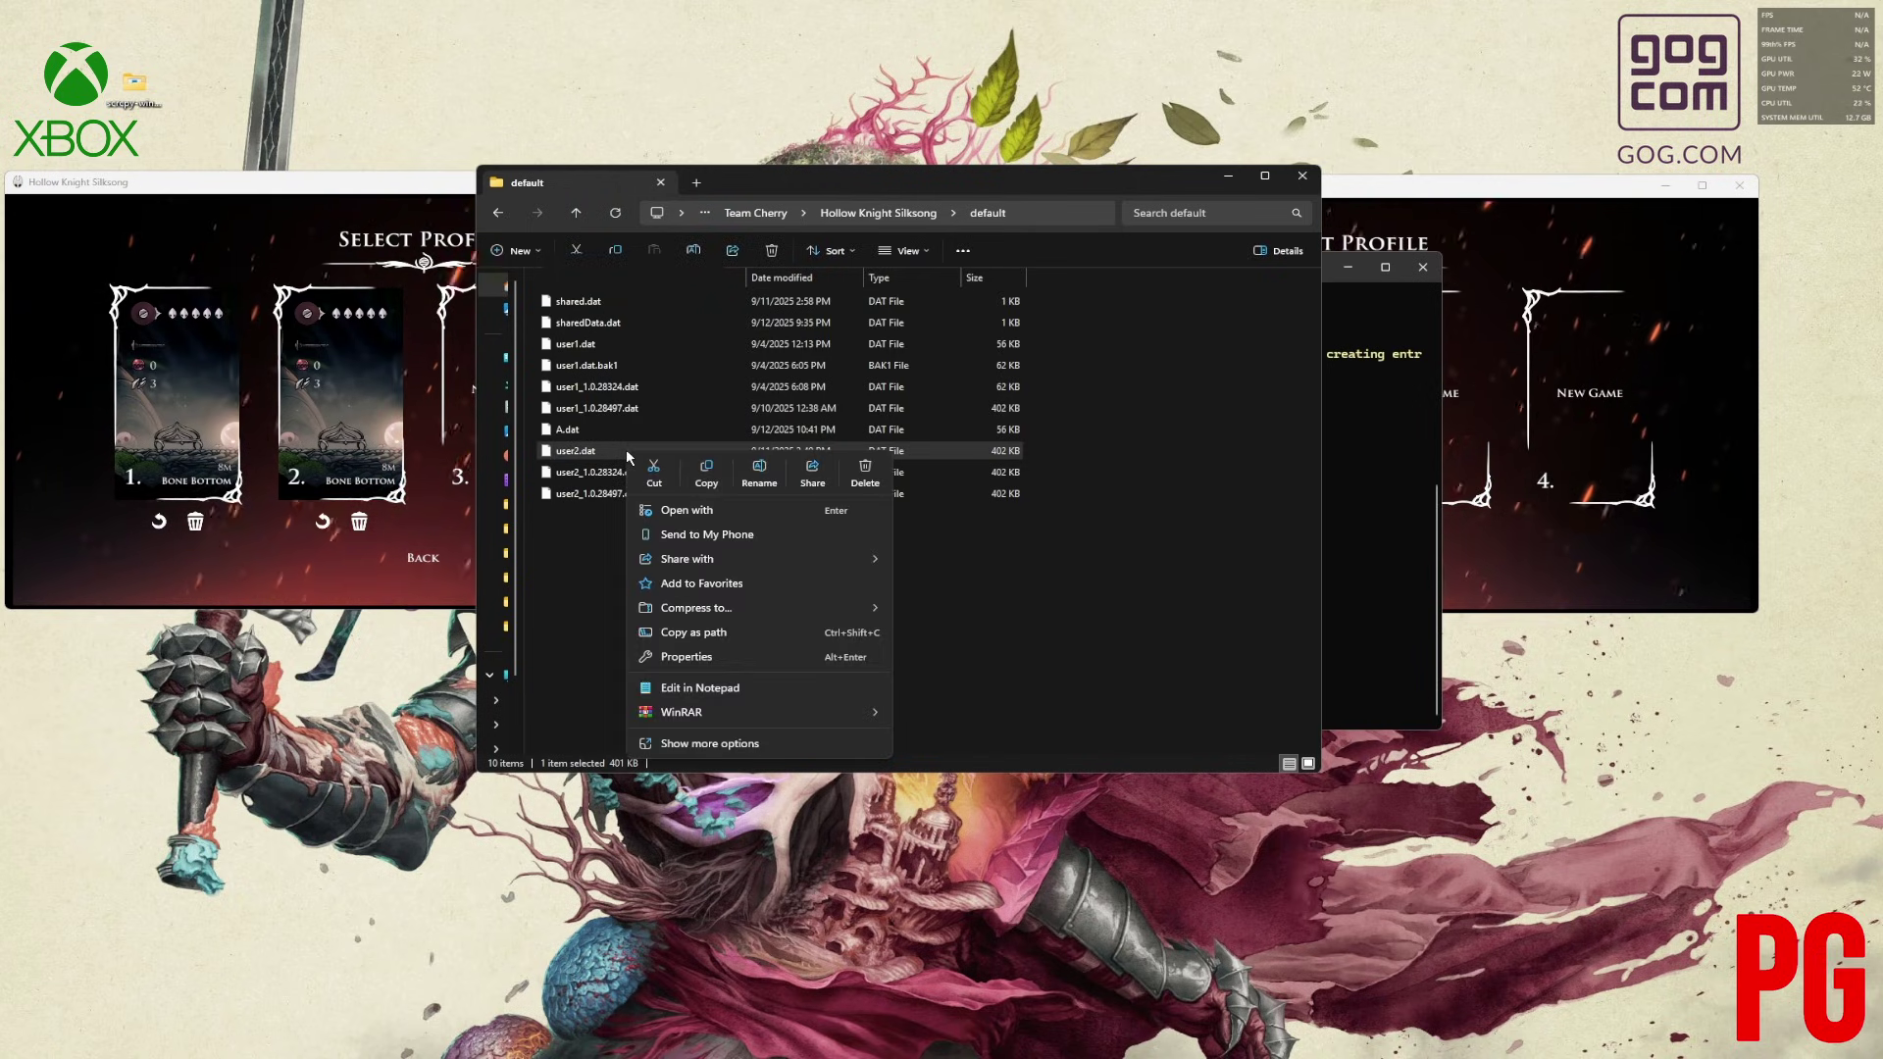
pyautogui.click(704, 633)
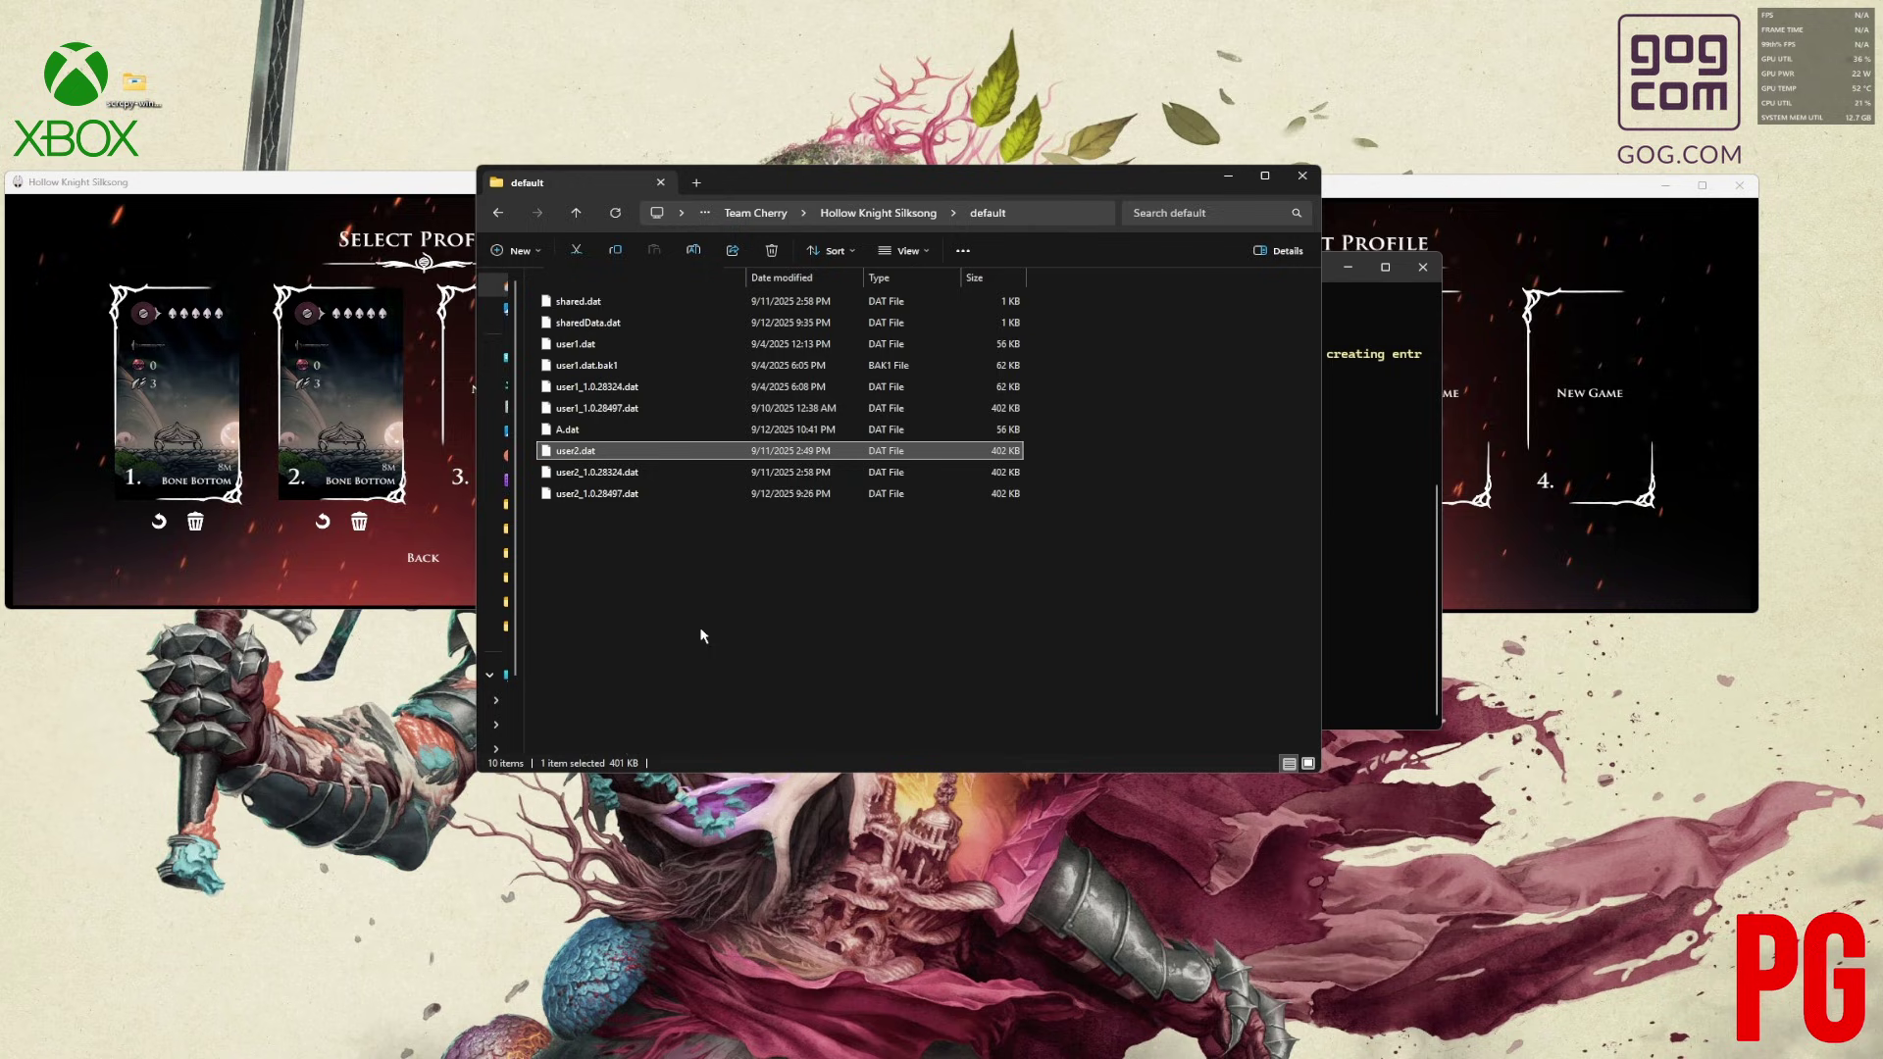
pyautogui.click(1375, 515)
pyautogui.write('2')
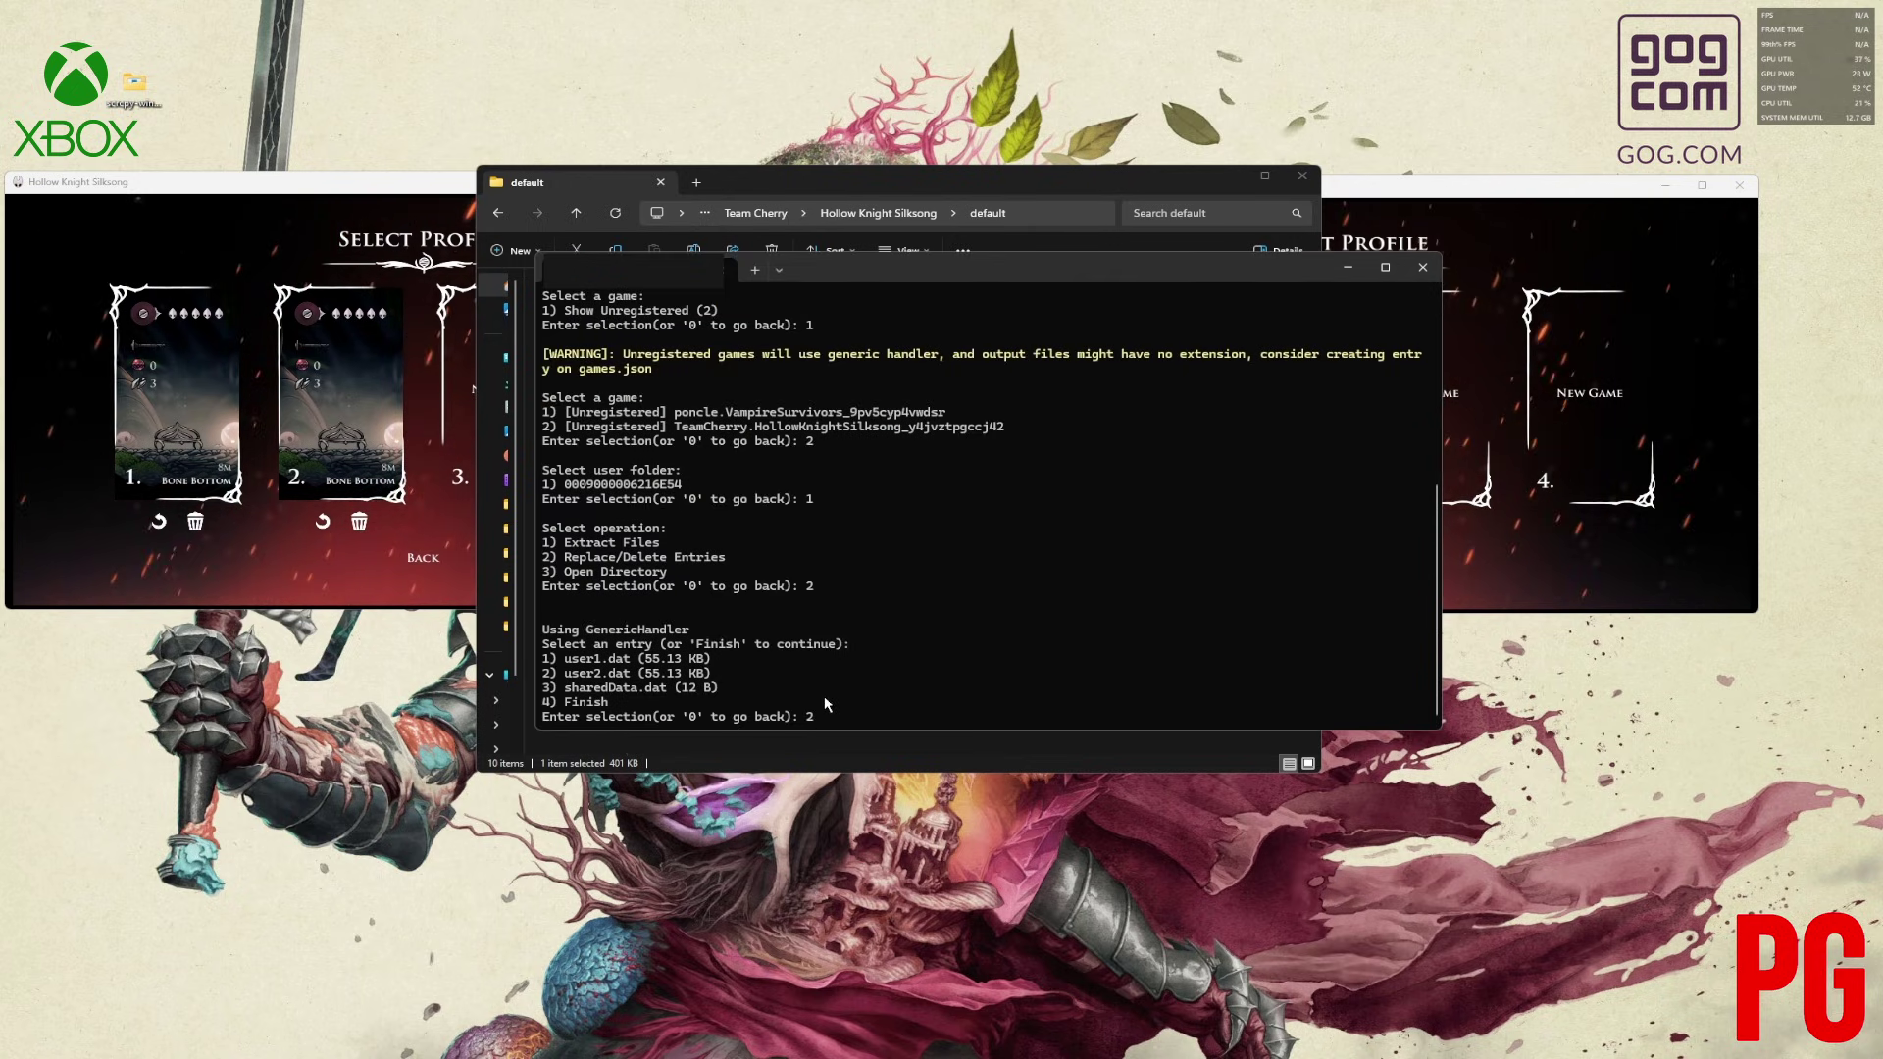
# Replace Game Pass entry 2 (user2.dat) with the pasted GOG user2.dat path.
pyautogui.press('Return')
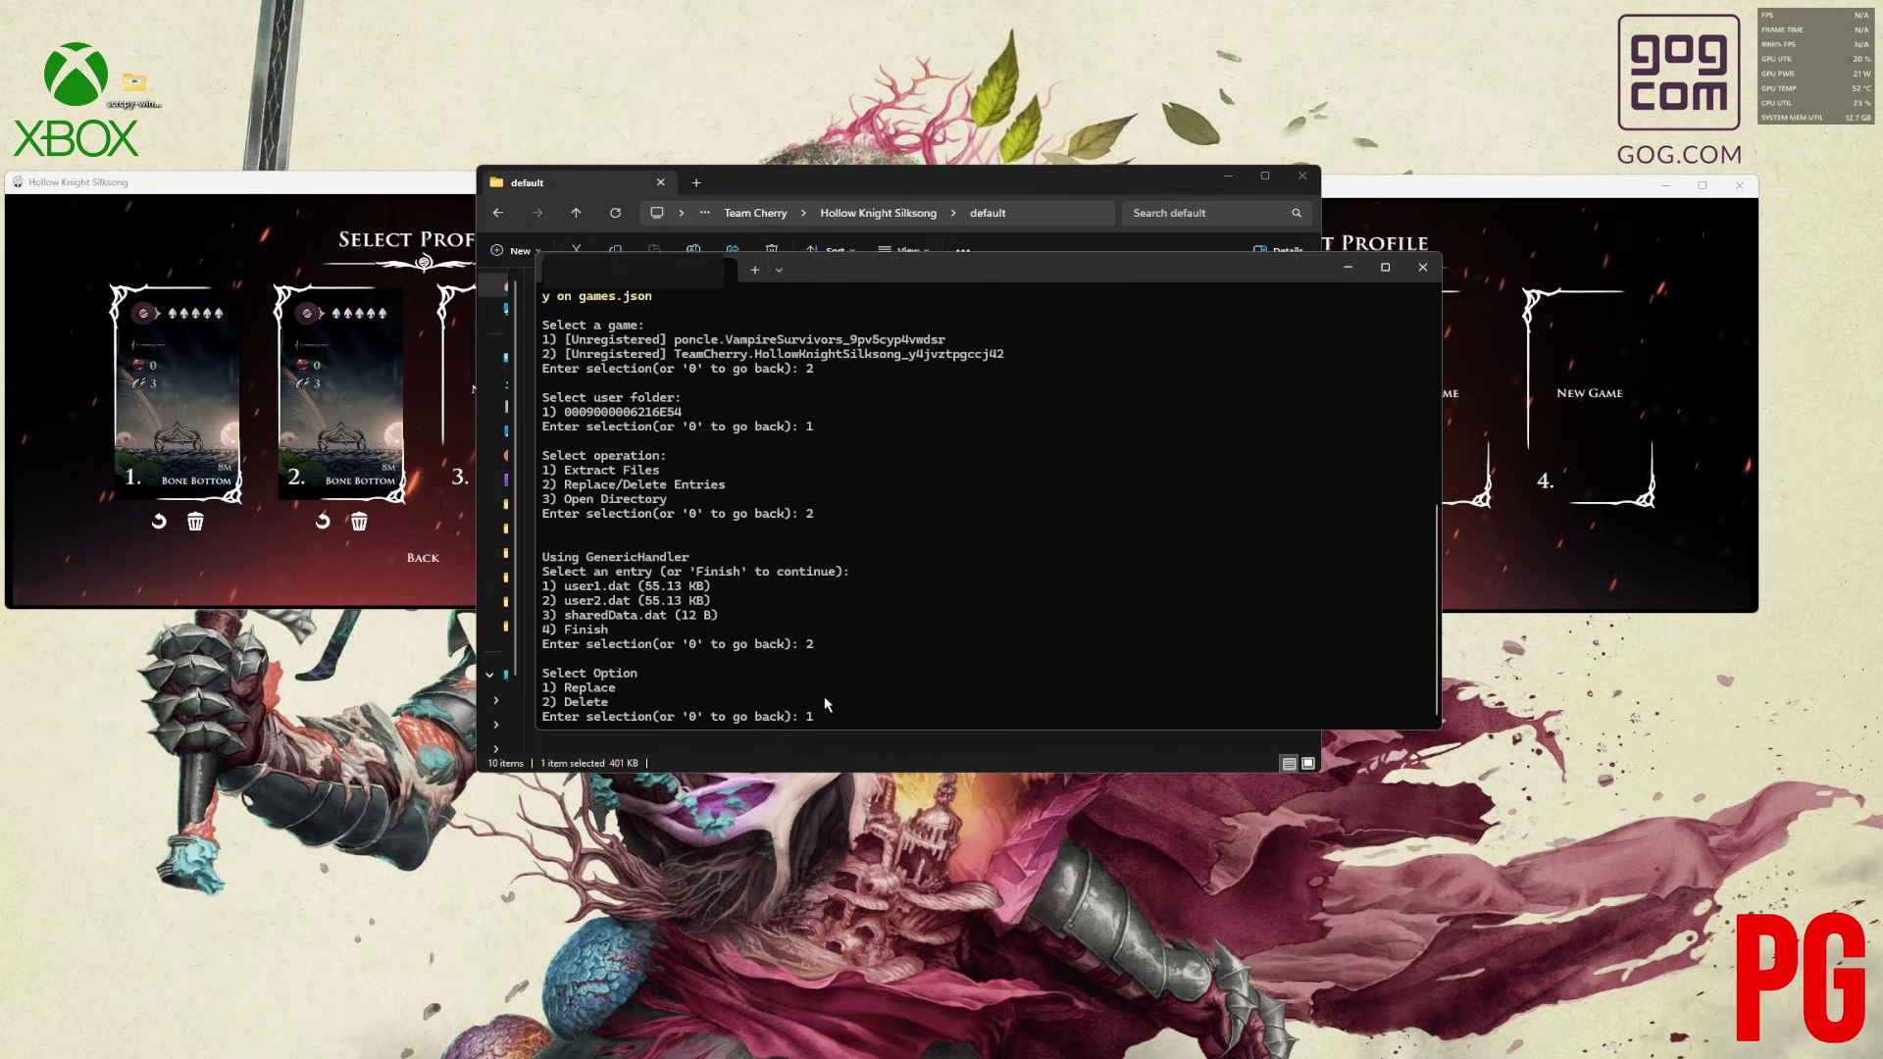
pyautogui.write('1')
pyautogui.press('Return')
pyautogui.hotkey('ctrl', 'v')
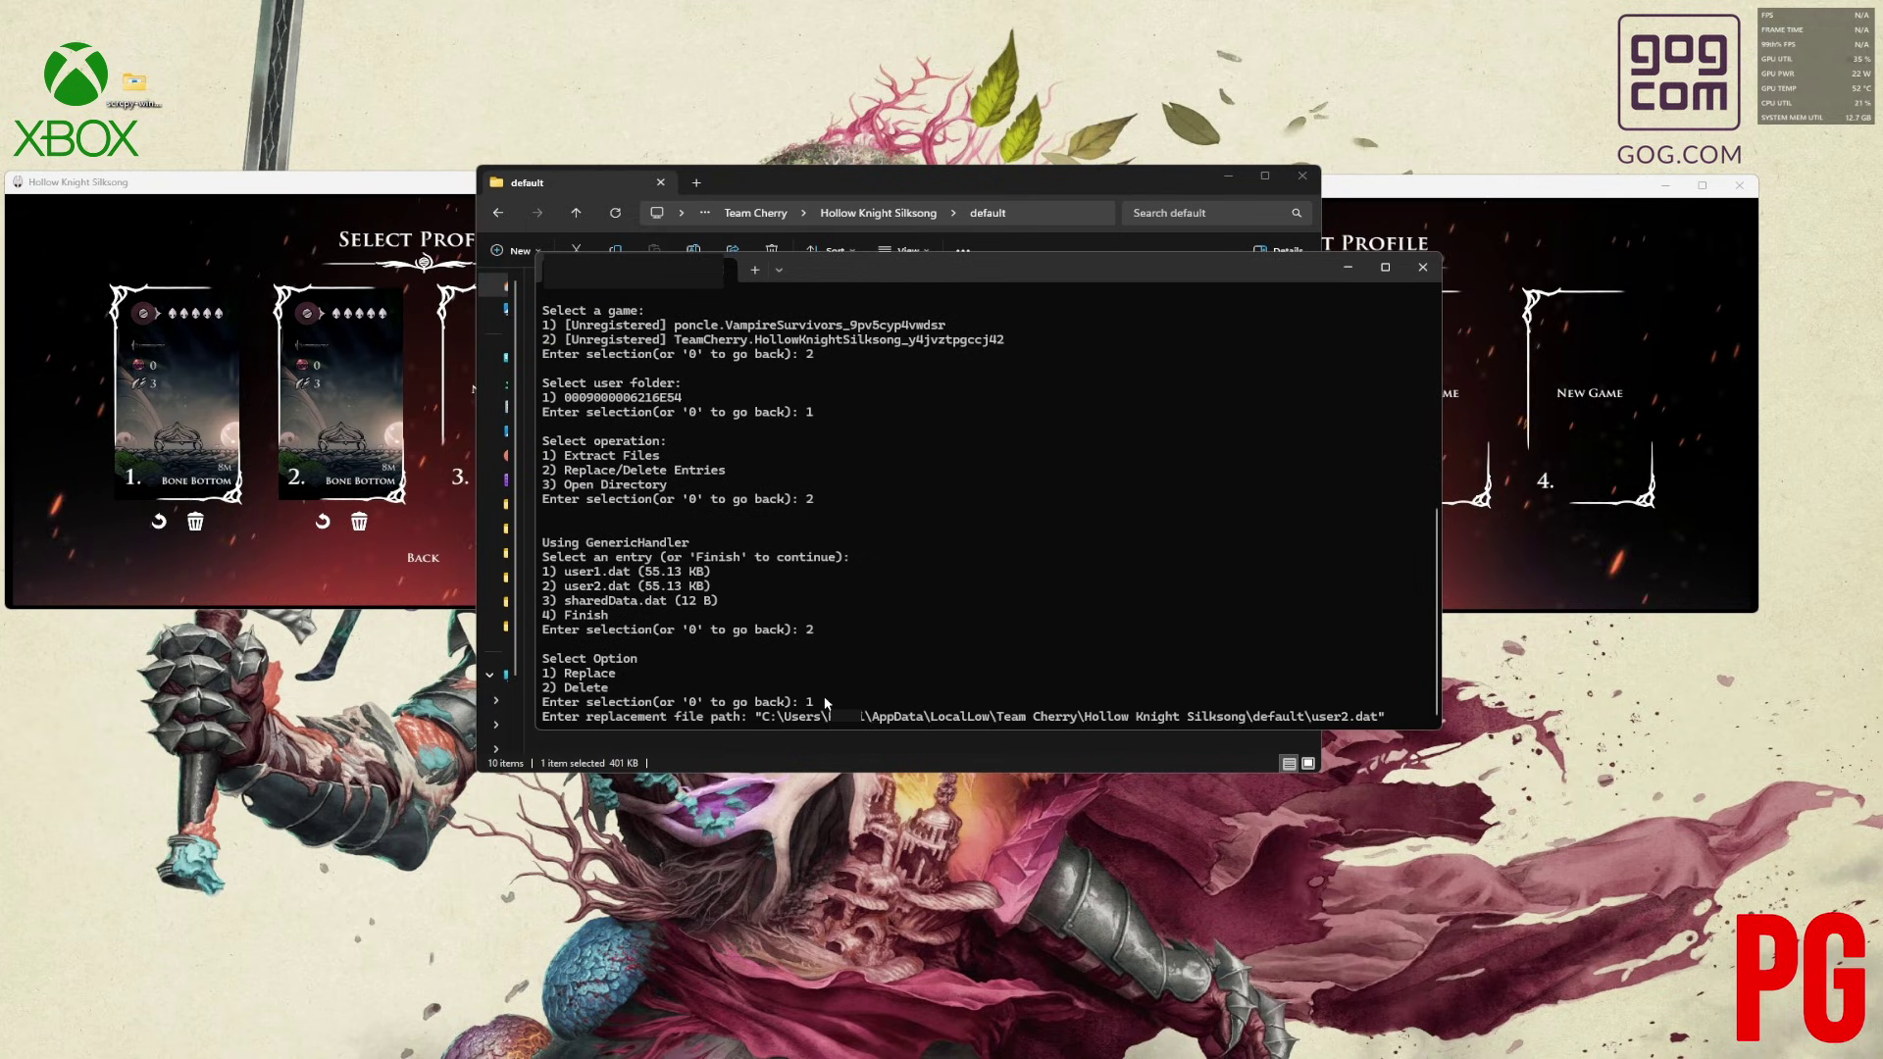
pyautogui.press('Return')
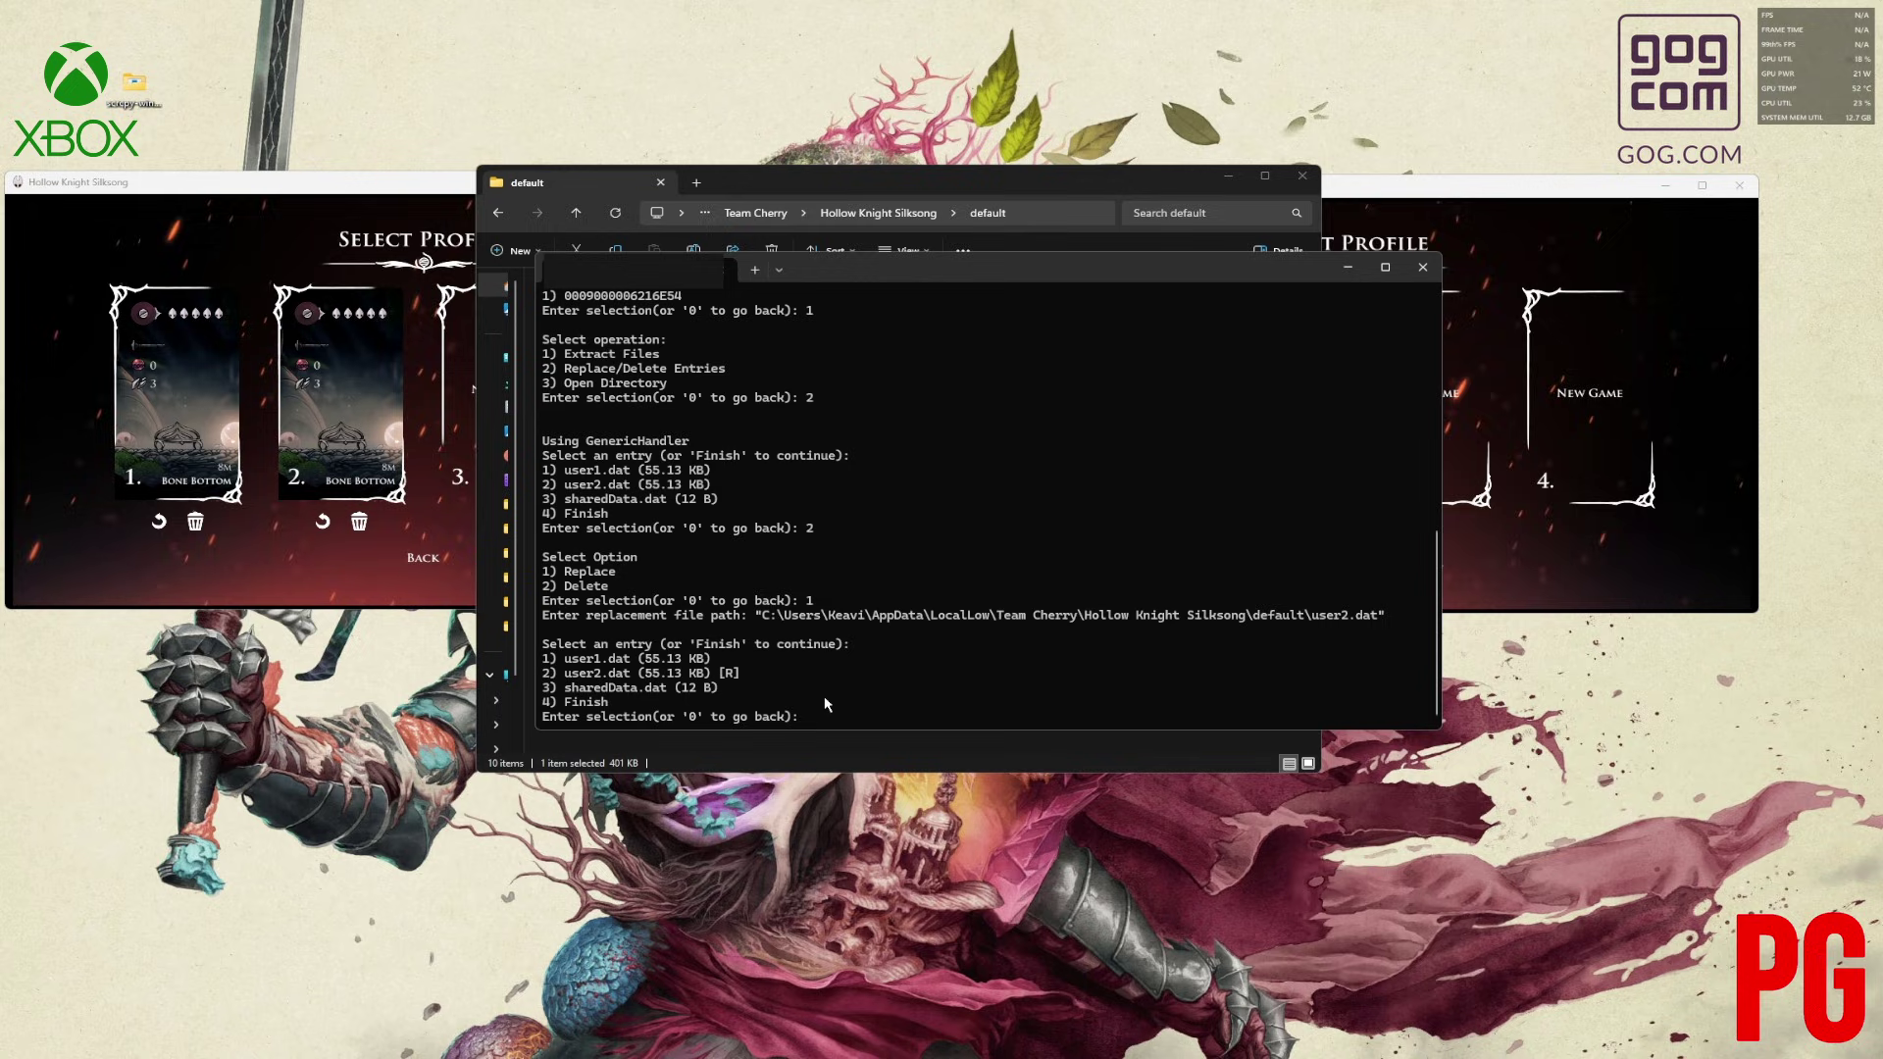
# Finish the replacement in XgpSaveTools and launch the Xbox Game Pass Silksong.
pyautogui.click(261, 567)
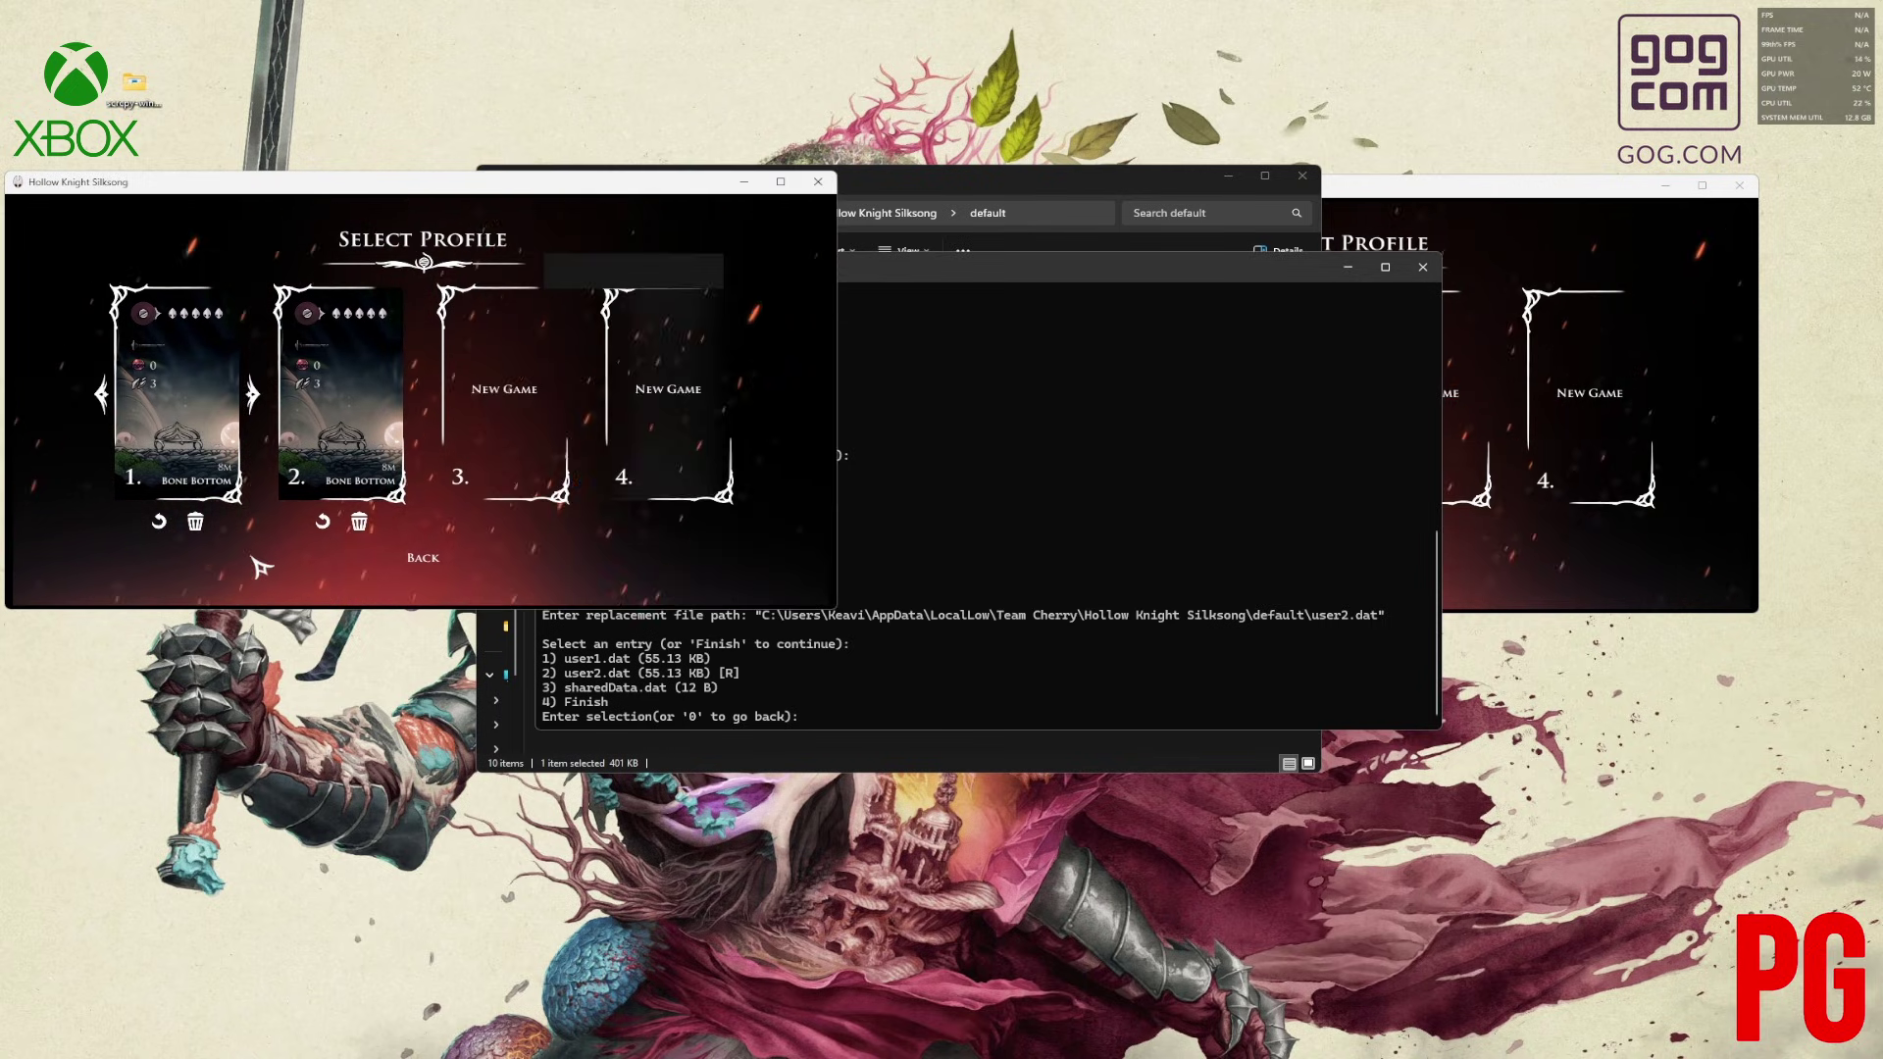
pyautogui.click(1126, 177)
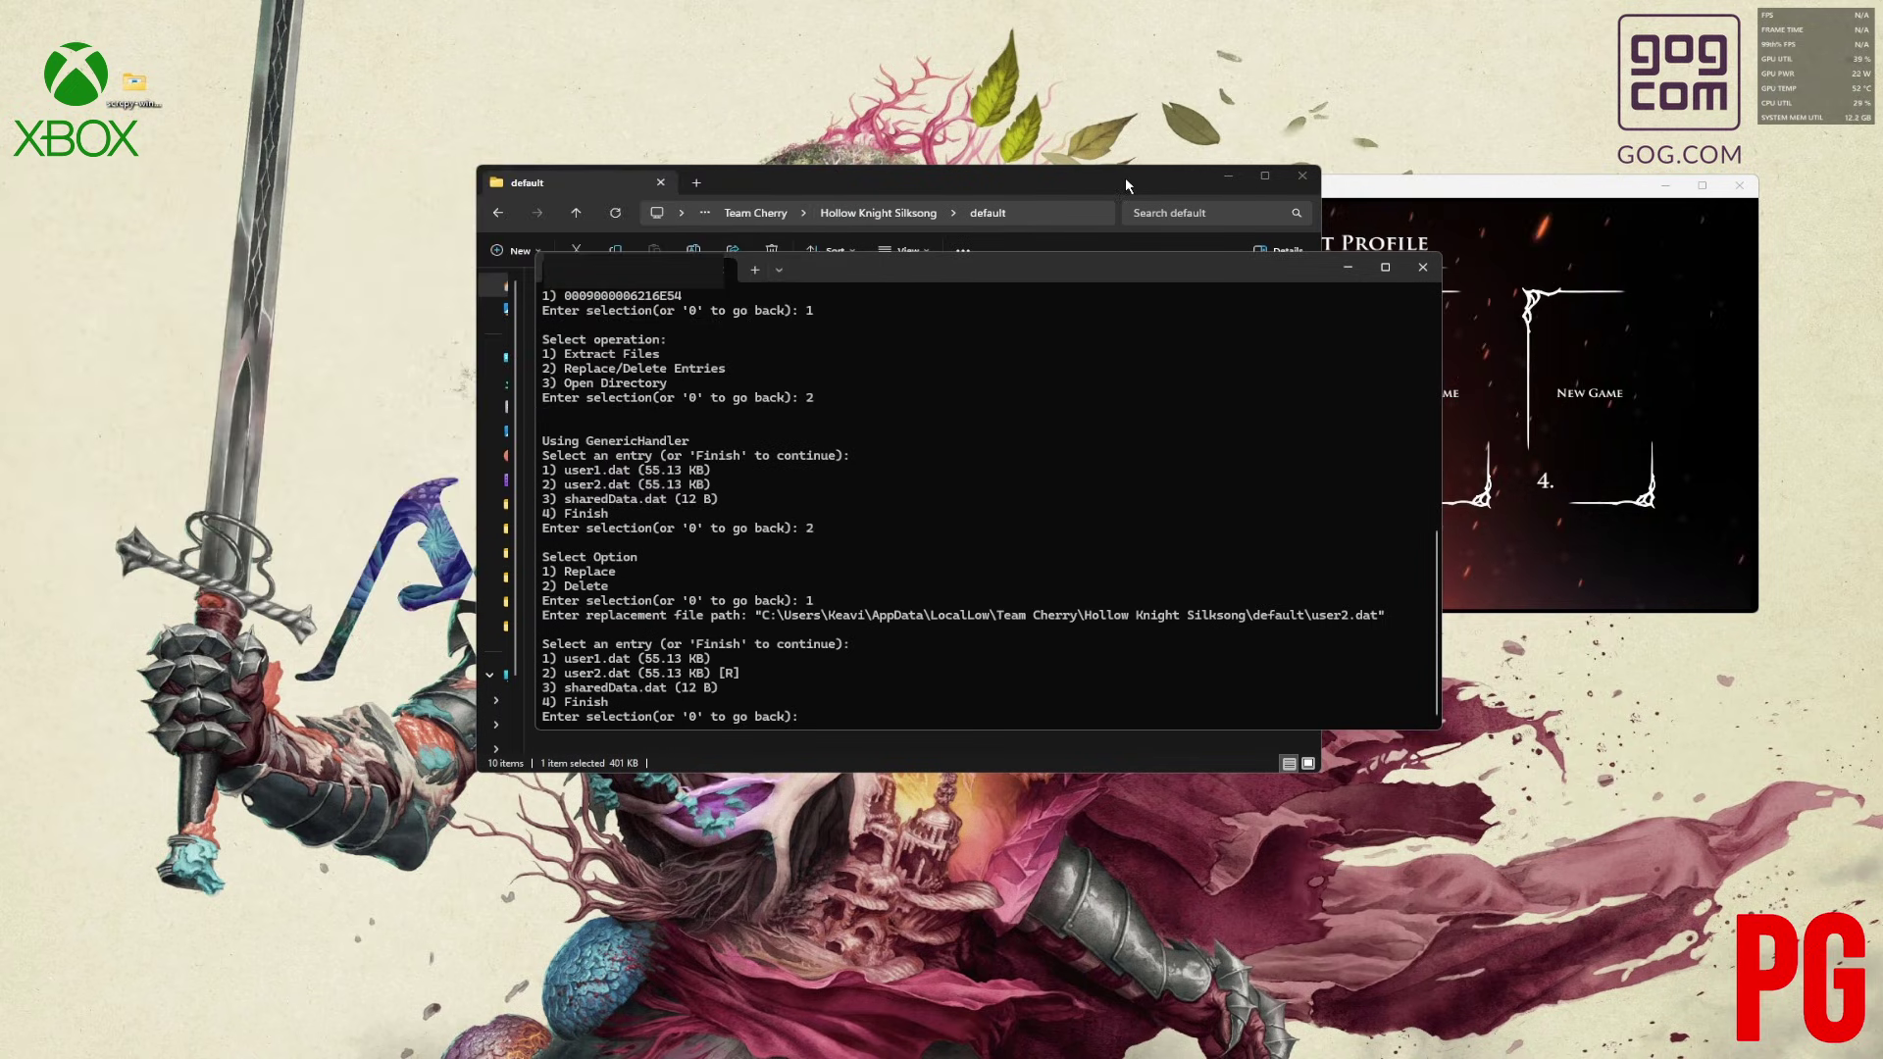
pyautogui.moveTo(1126, 176); pyautogui.dragTo(1530, 331)
pyautogui.click(816, 683)
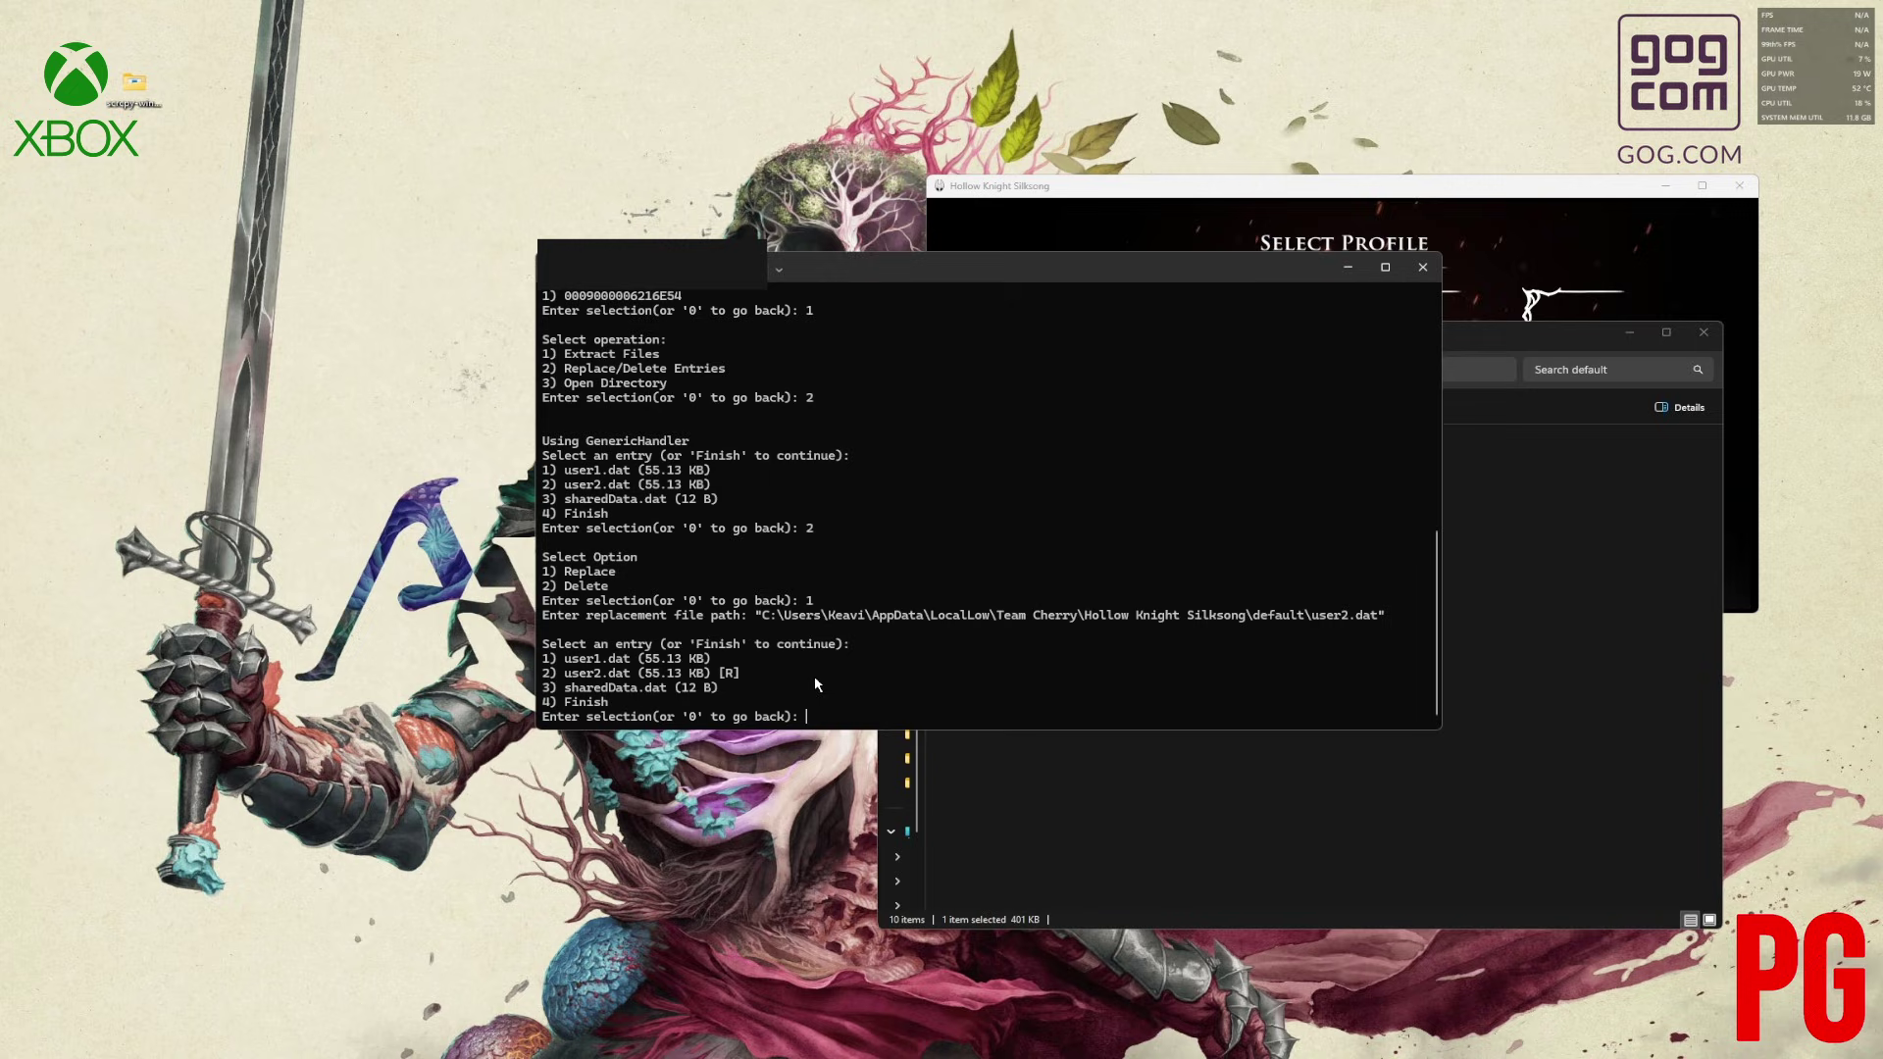
pyautogui.write('4')
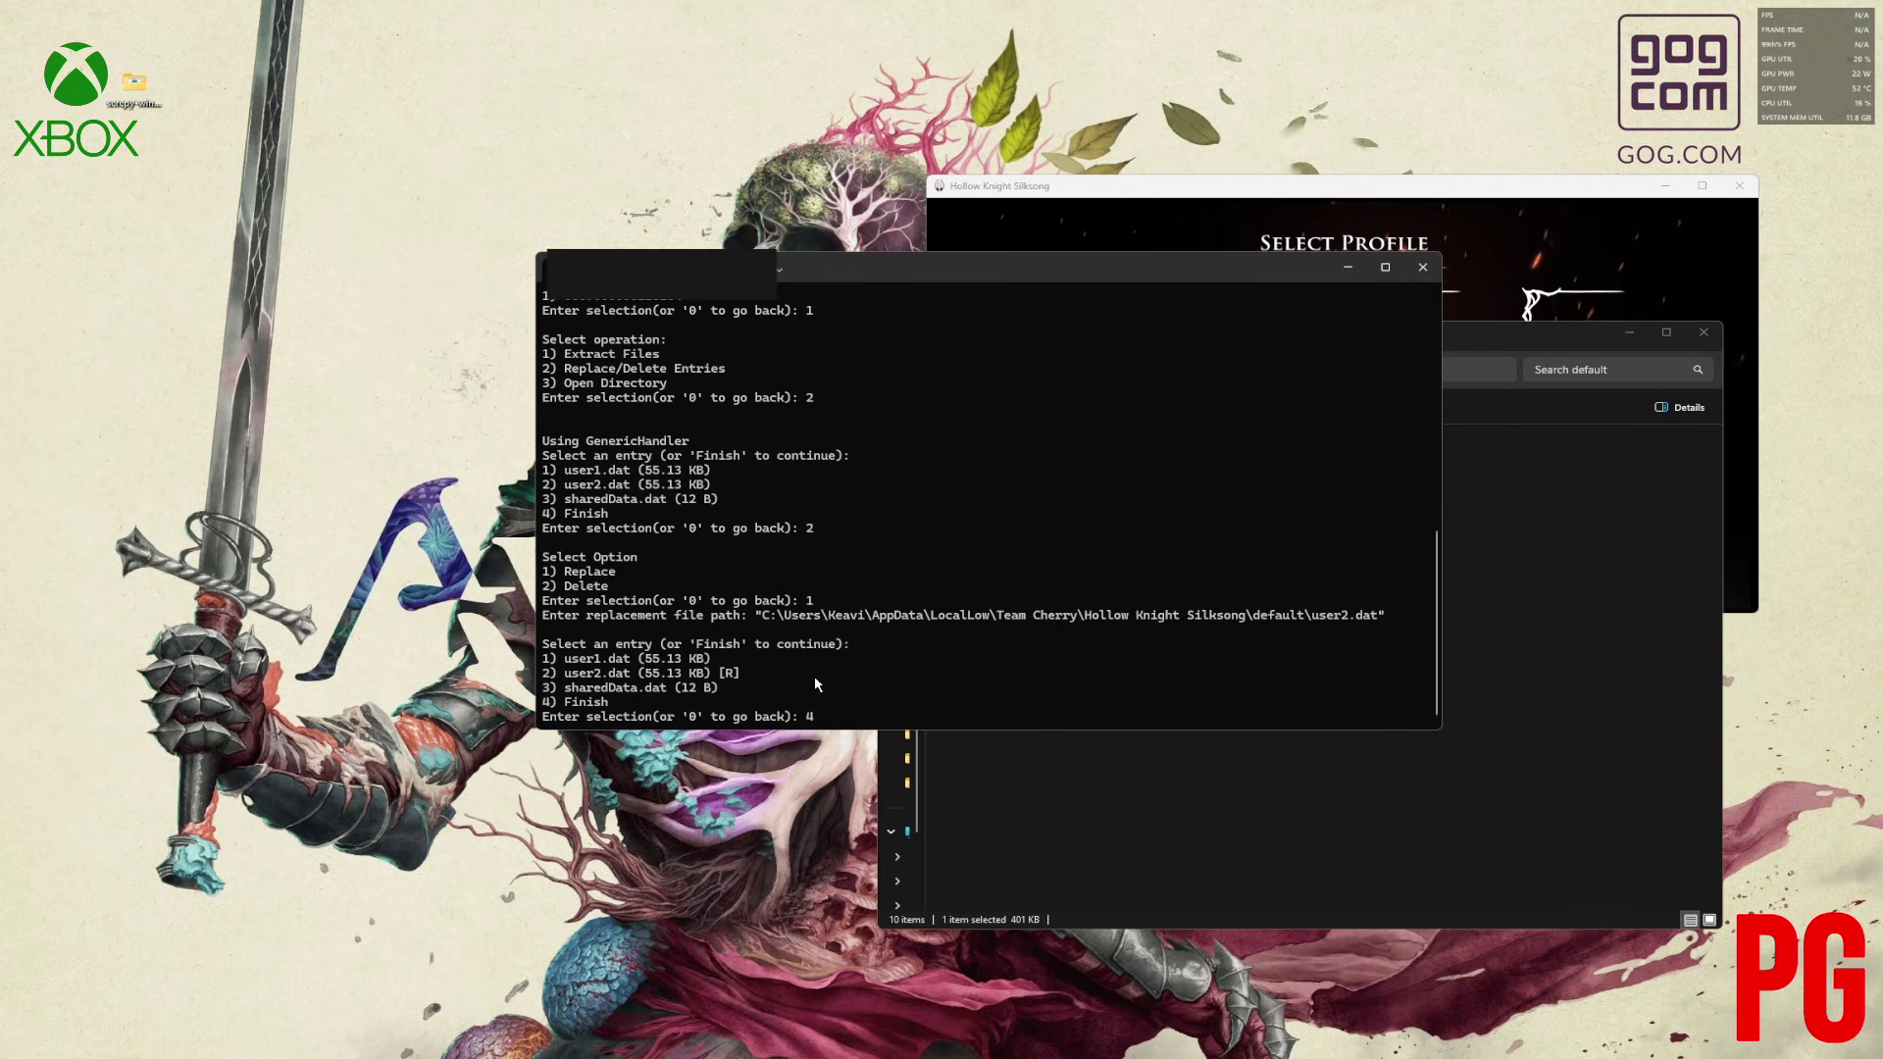
pyautogui.press('Return')
pyautogui.press('Return')
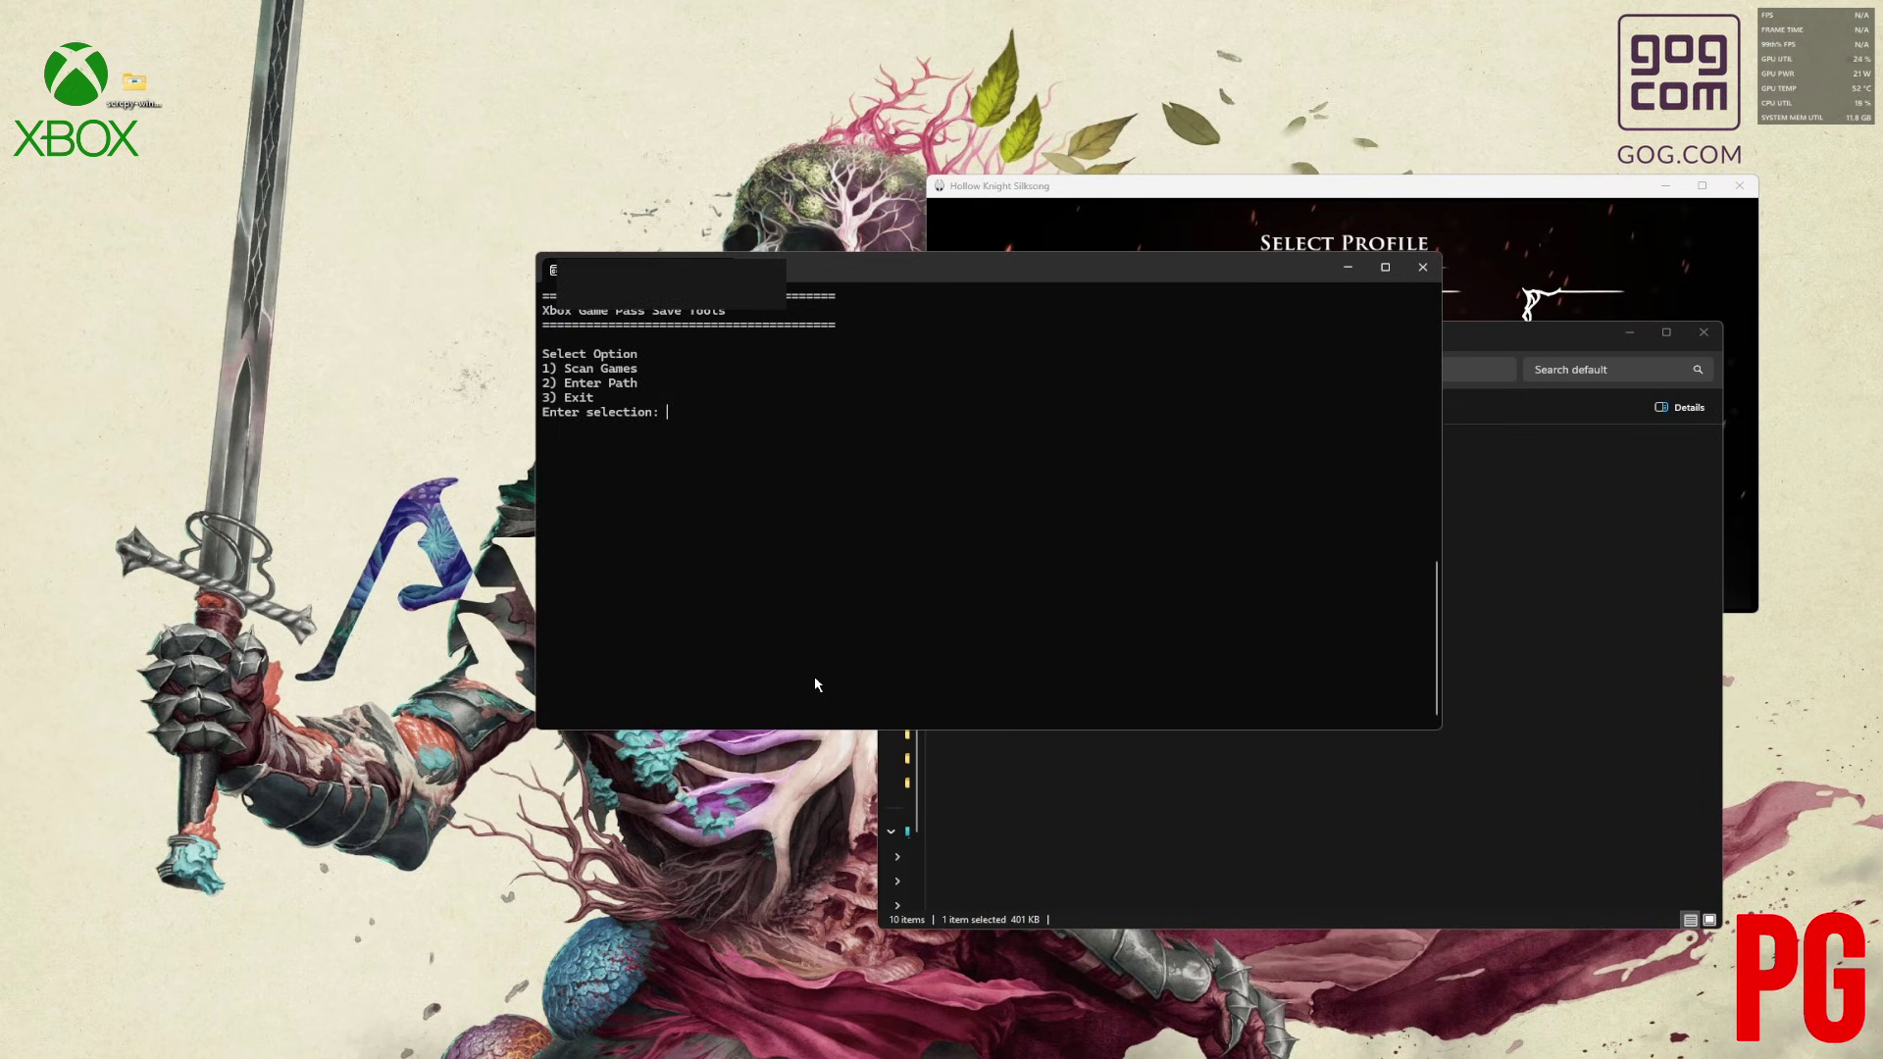
pyautogui.moveTo(976, 269); pyautogui.dragTo(1214, 513)
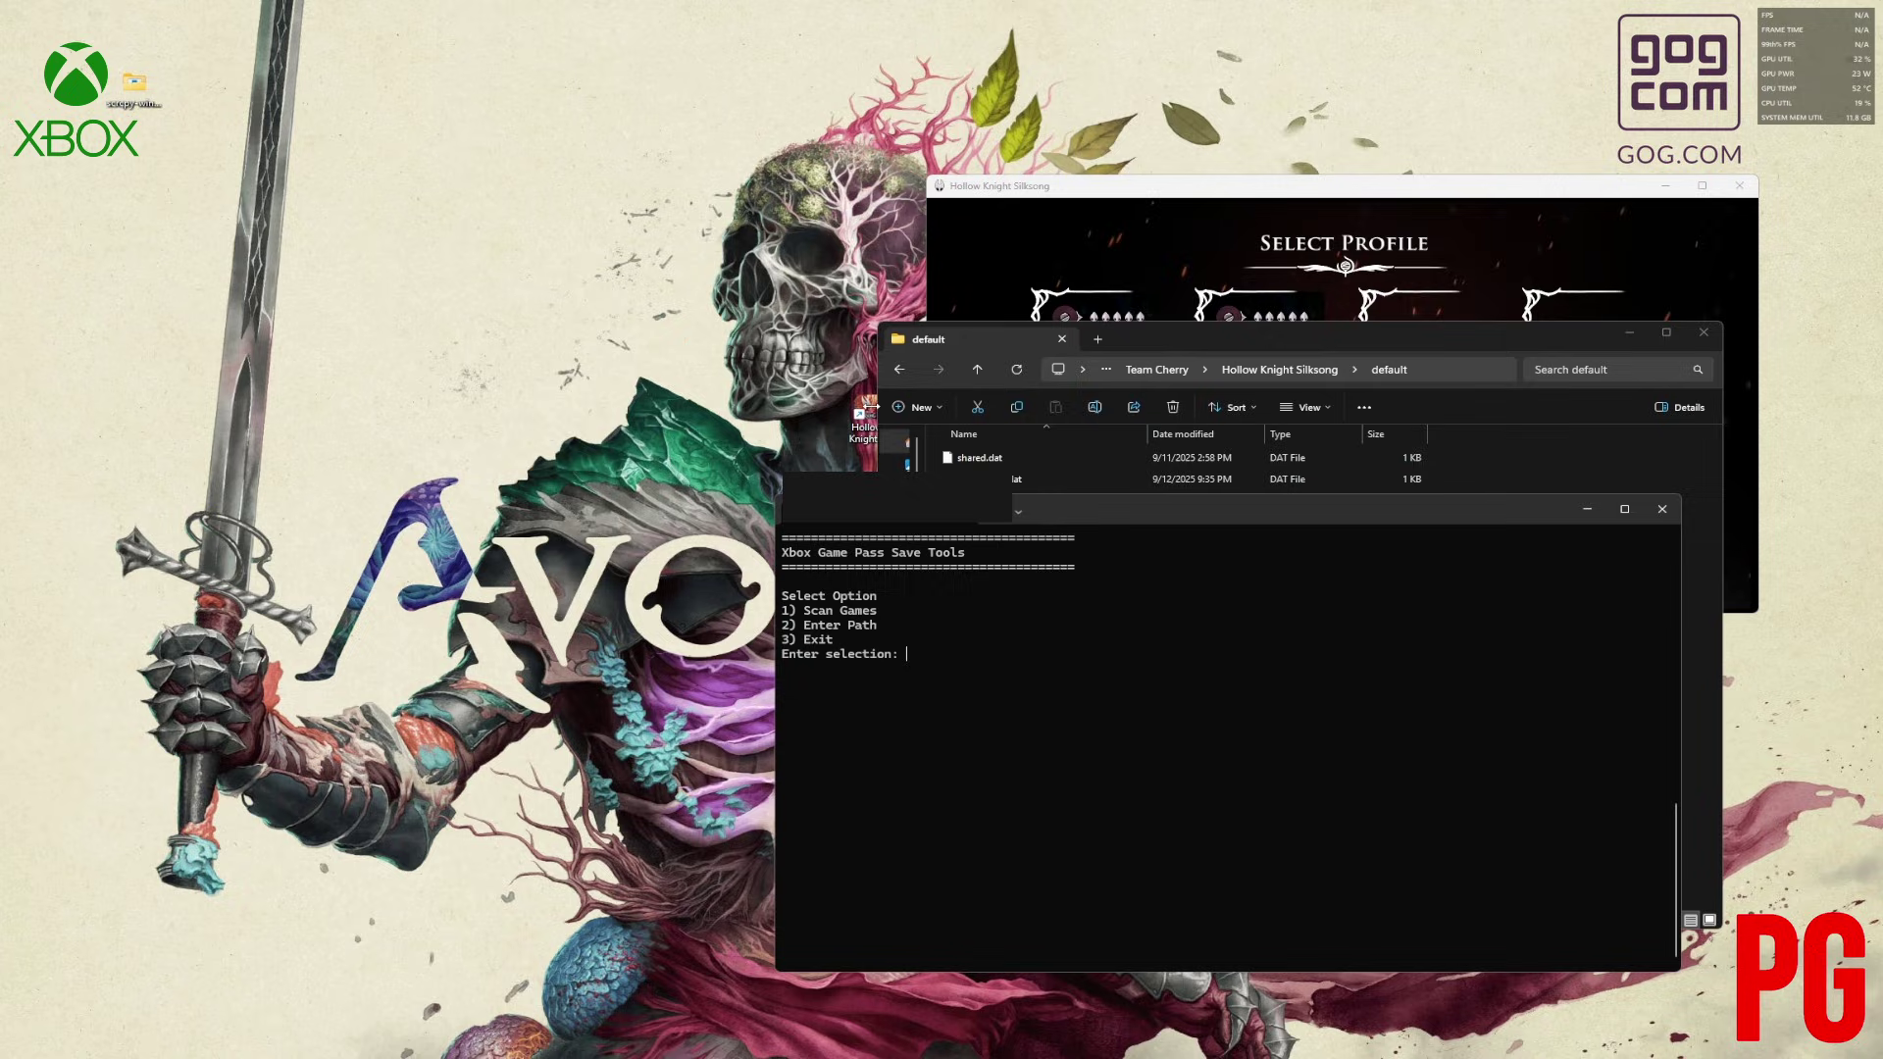
pyautogui.doubleClick(858, 432)
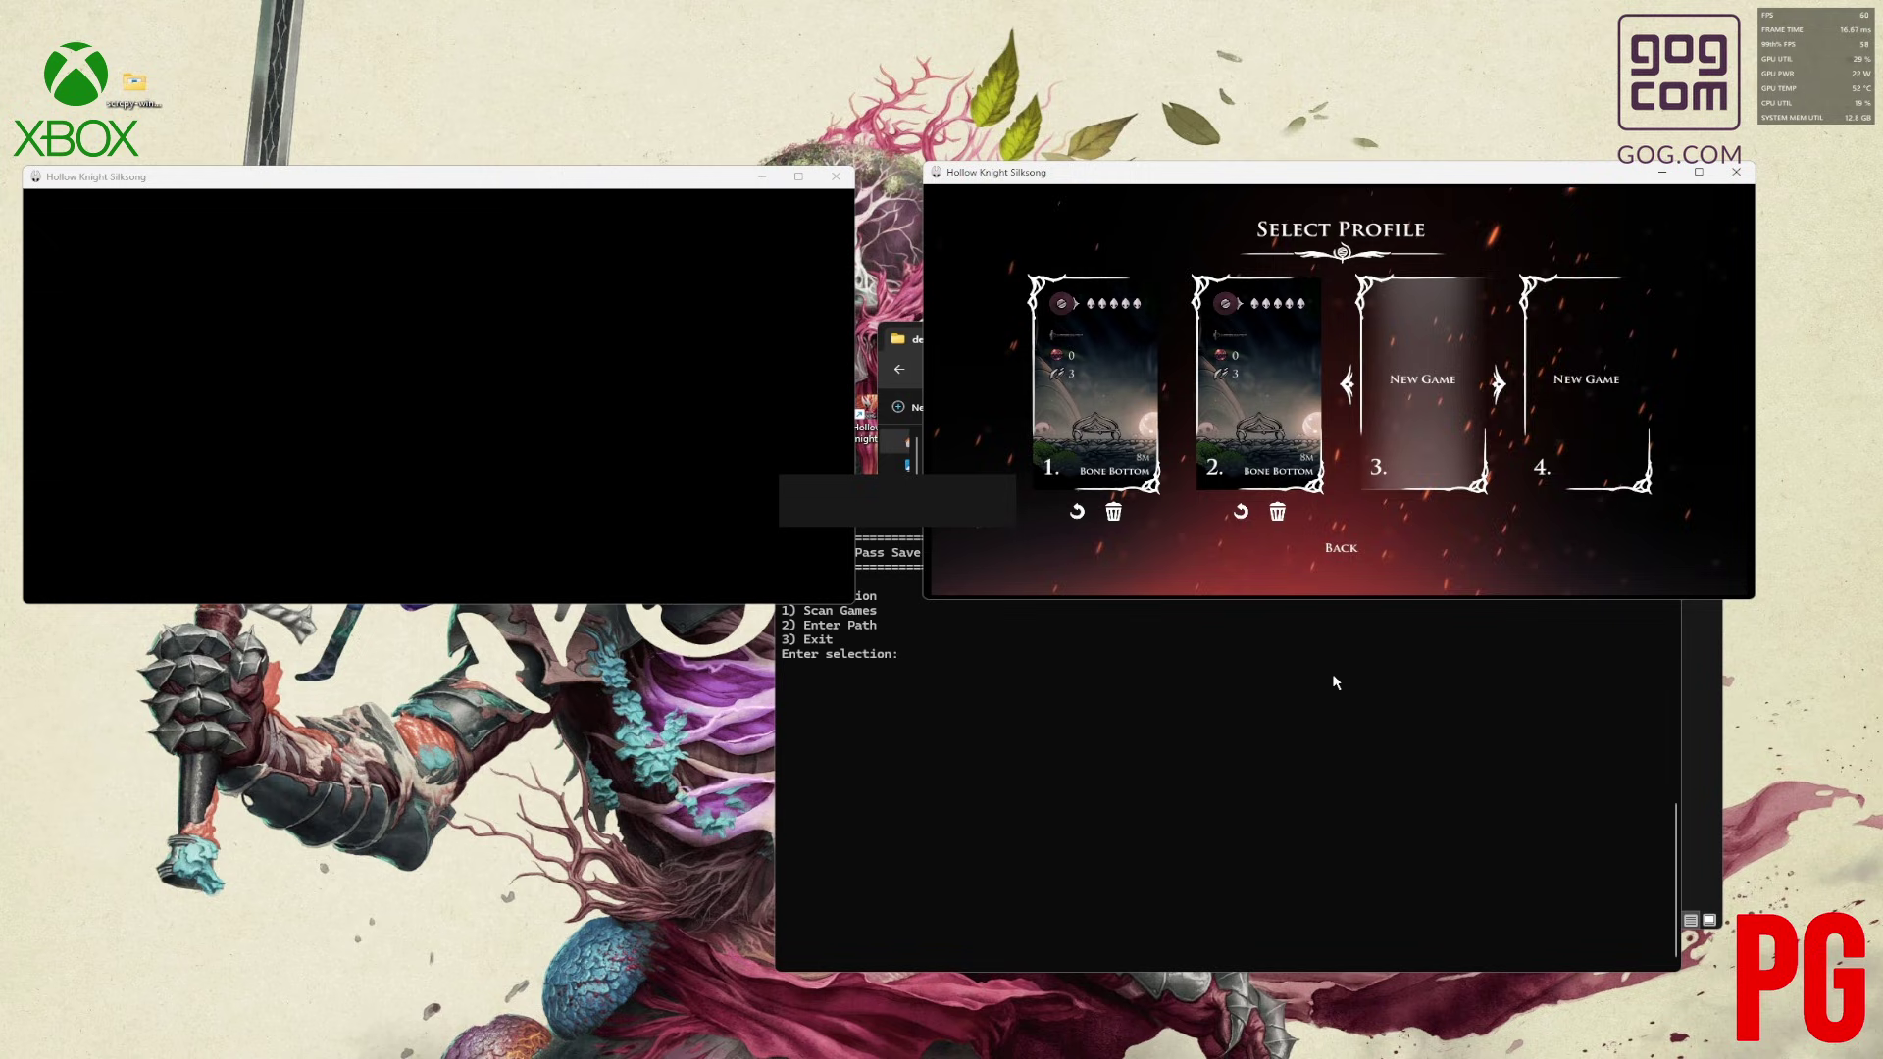
pyautogui.click(908, 354)
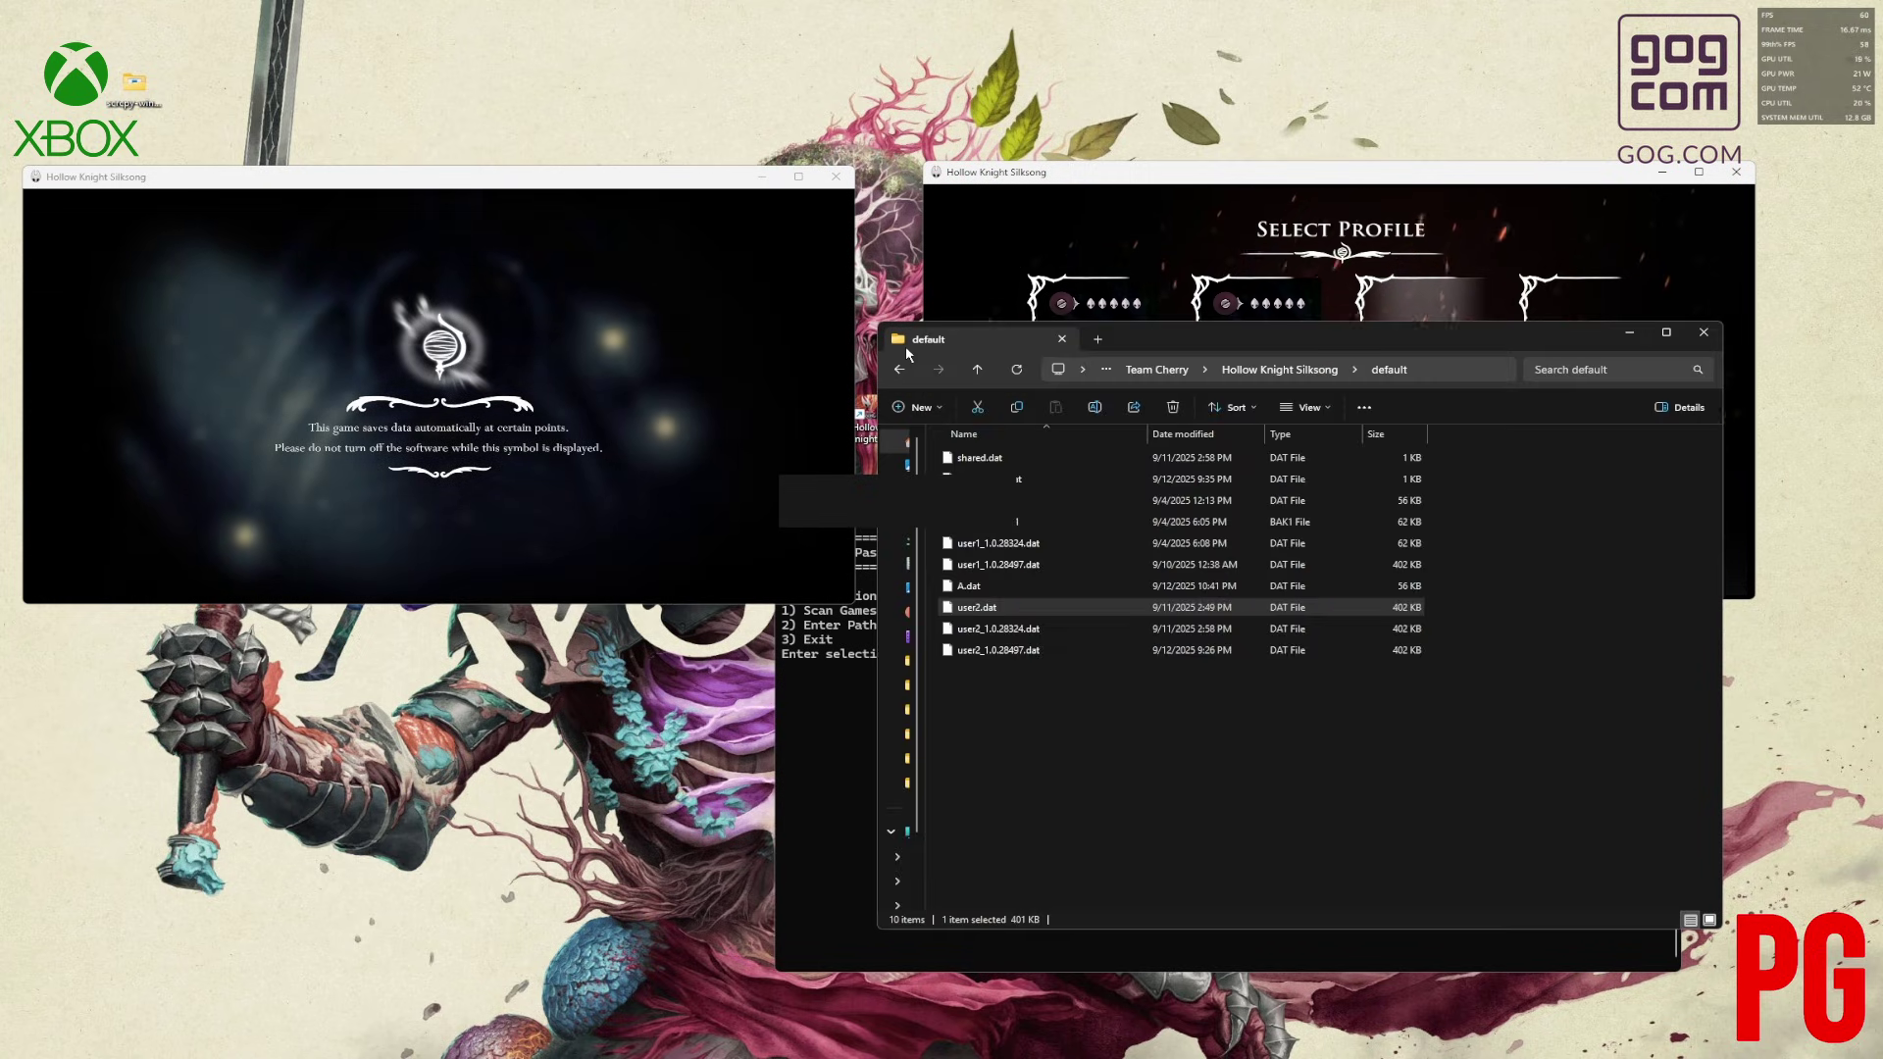
pyautogui.click(1630, 336)
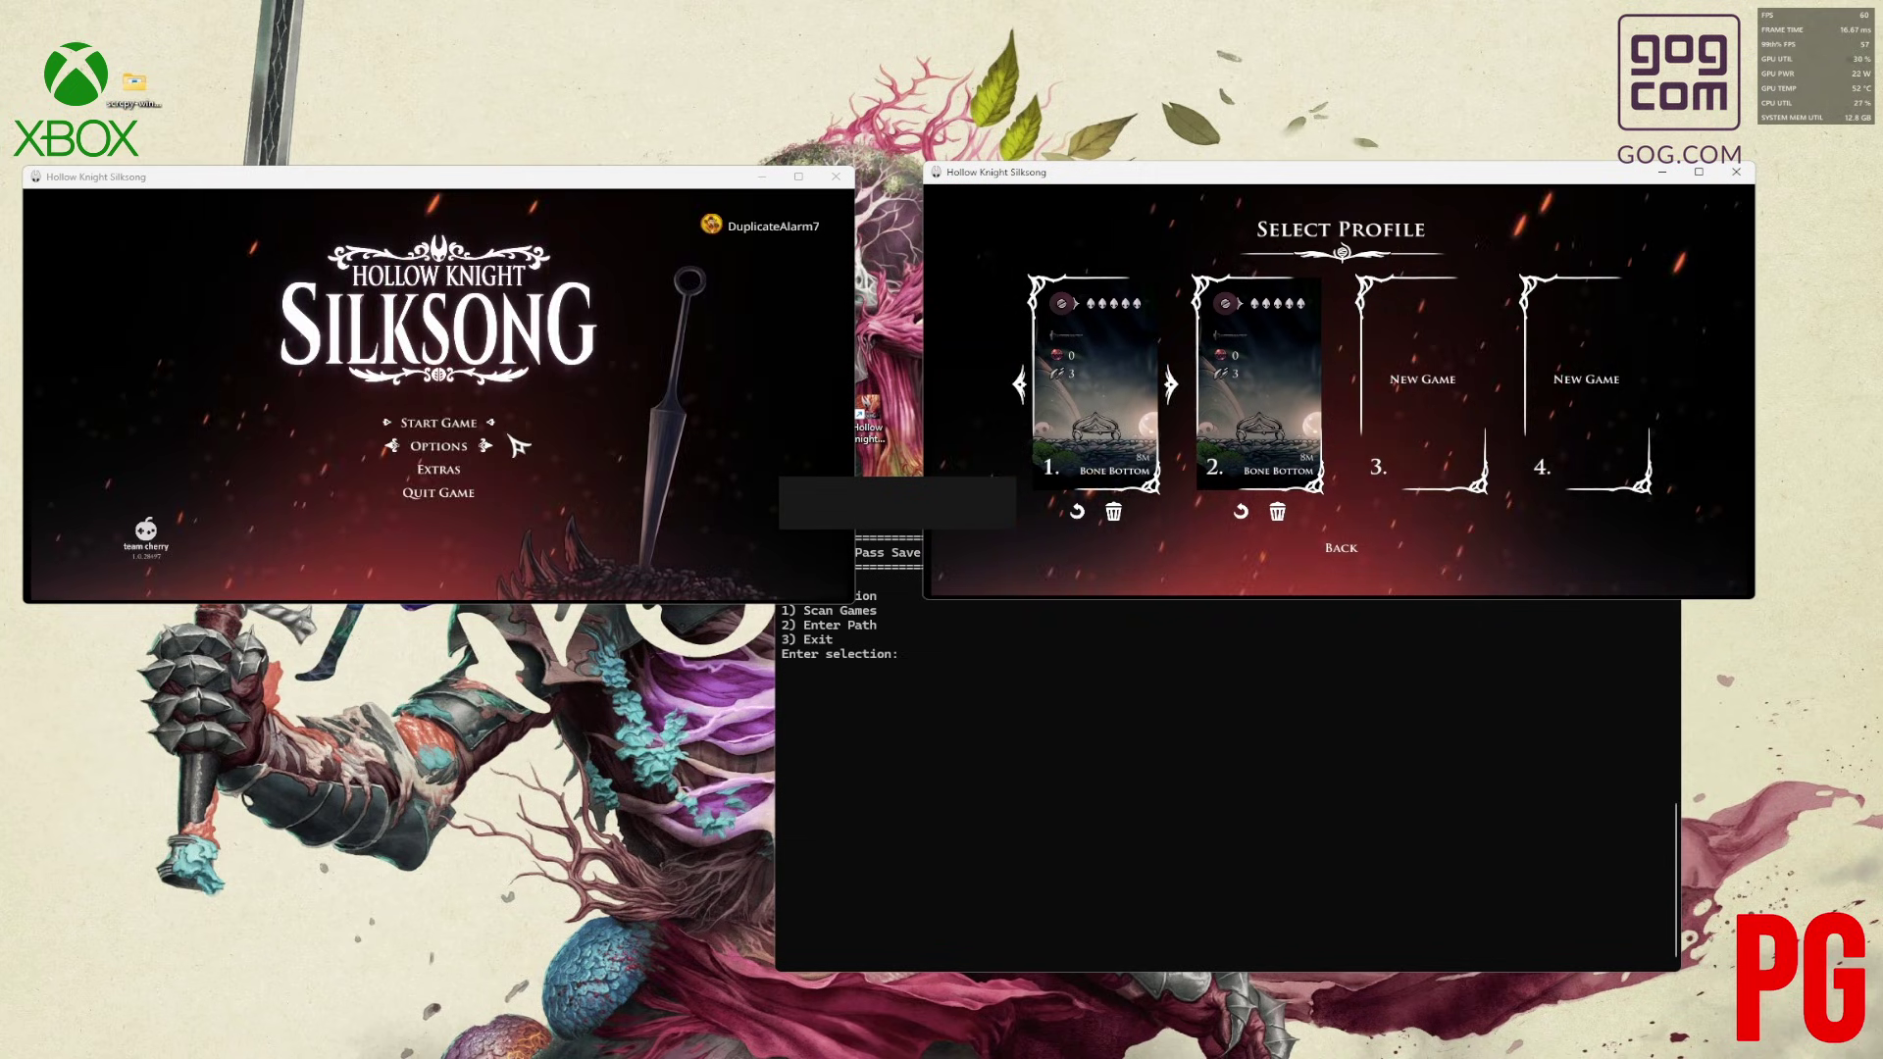
pyautogui.click(474, 429)
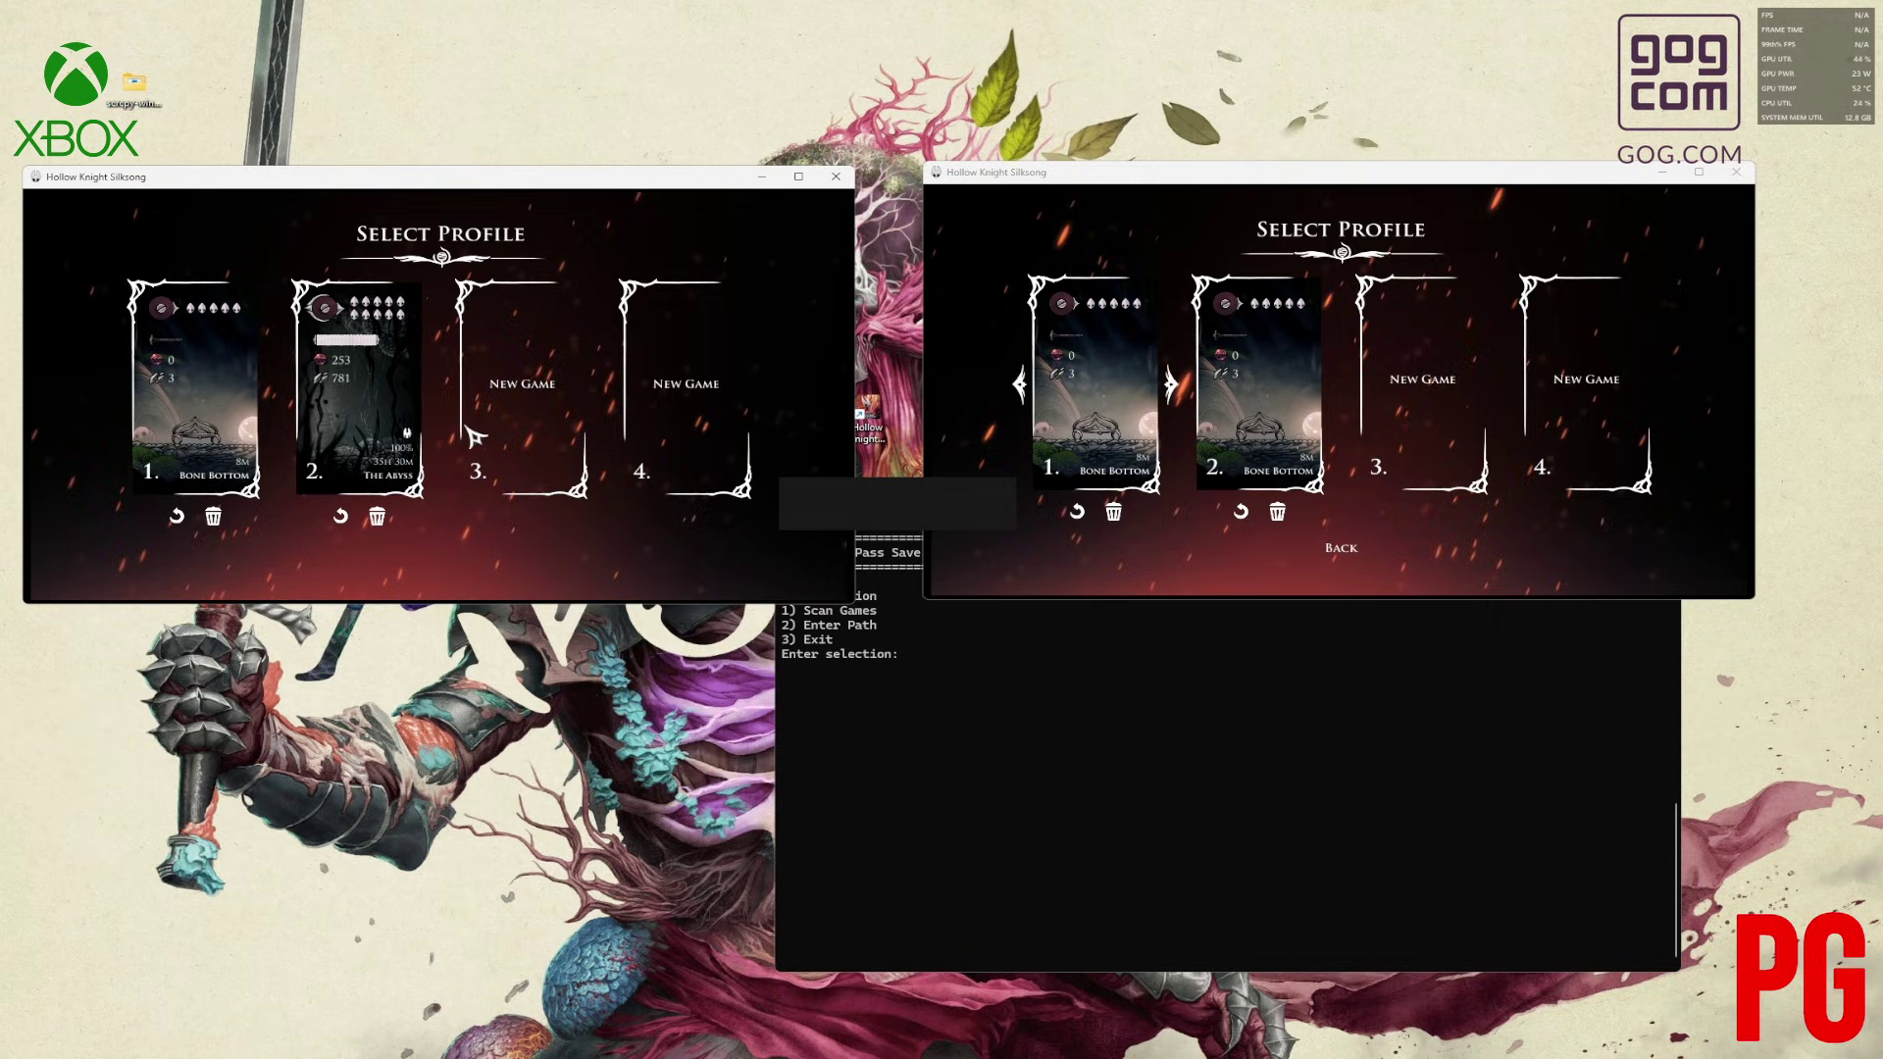
pyautogui.press('Escape')
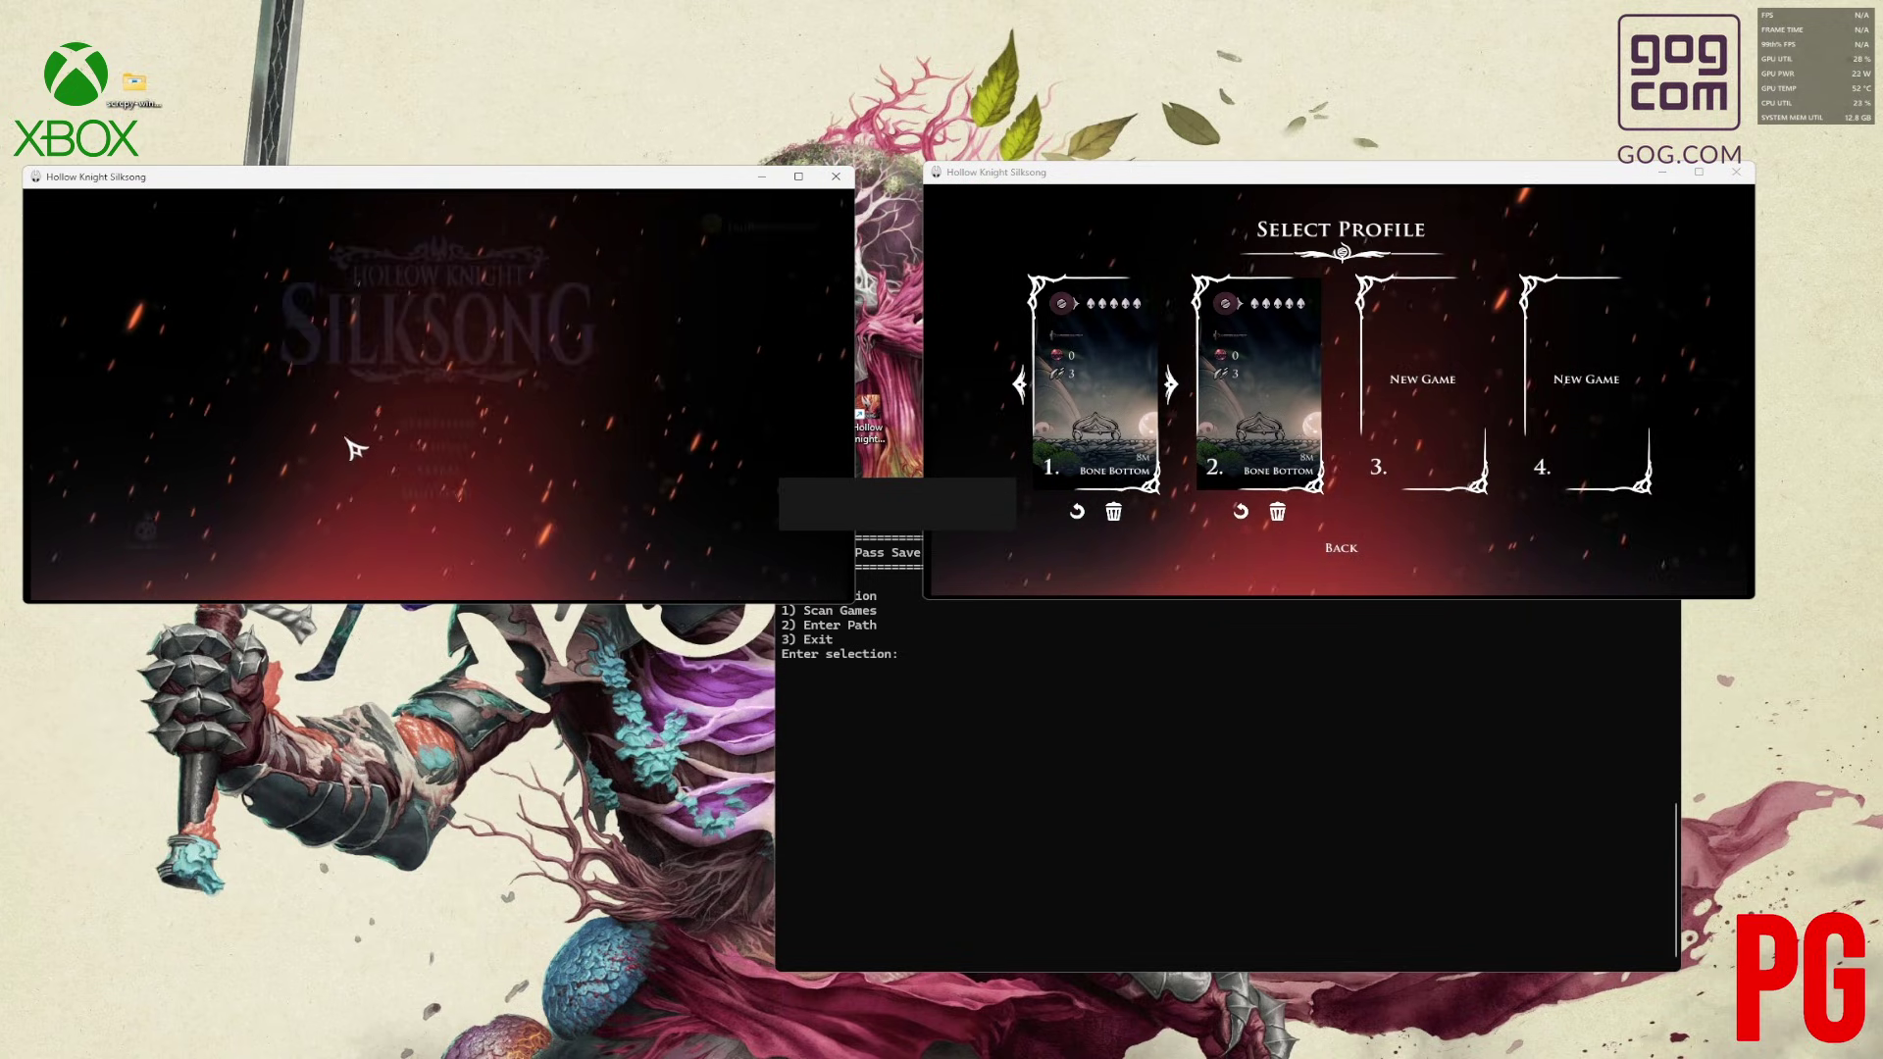
pyautogui.click(471, 424)
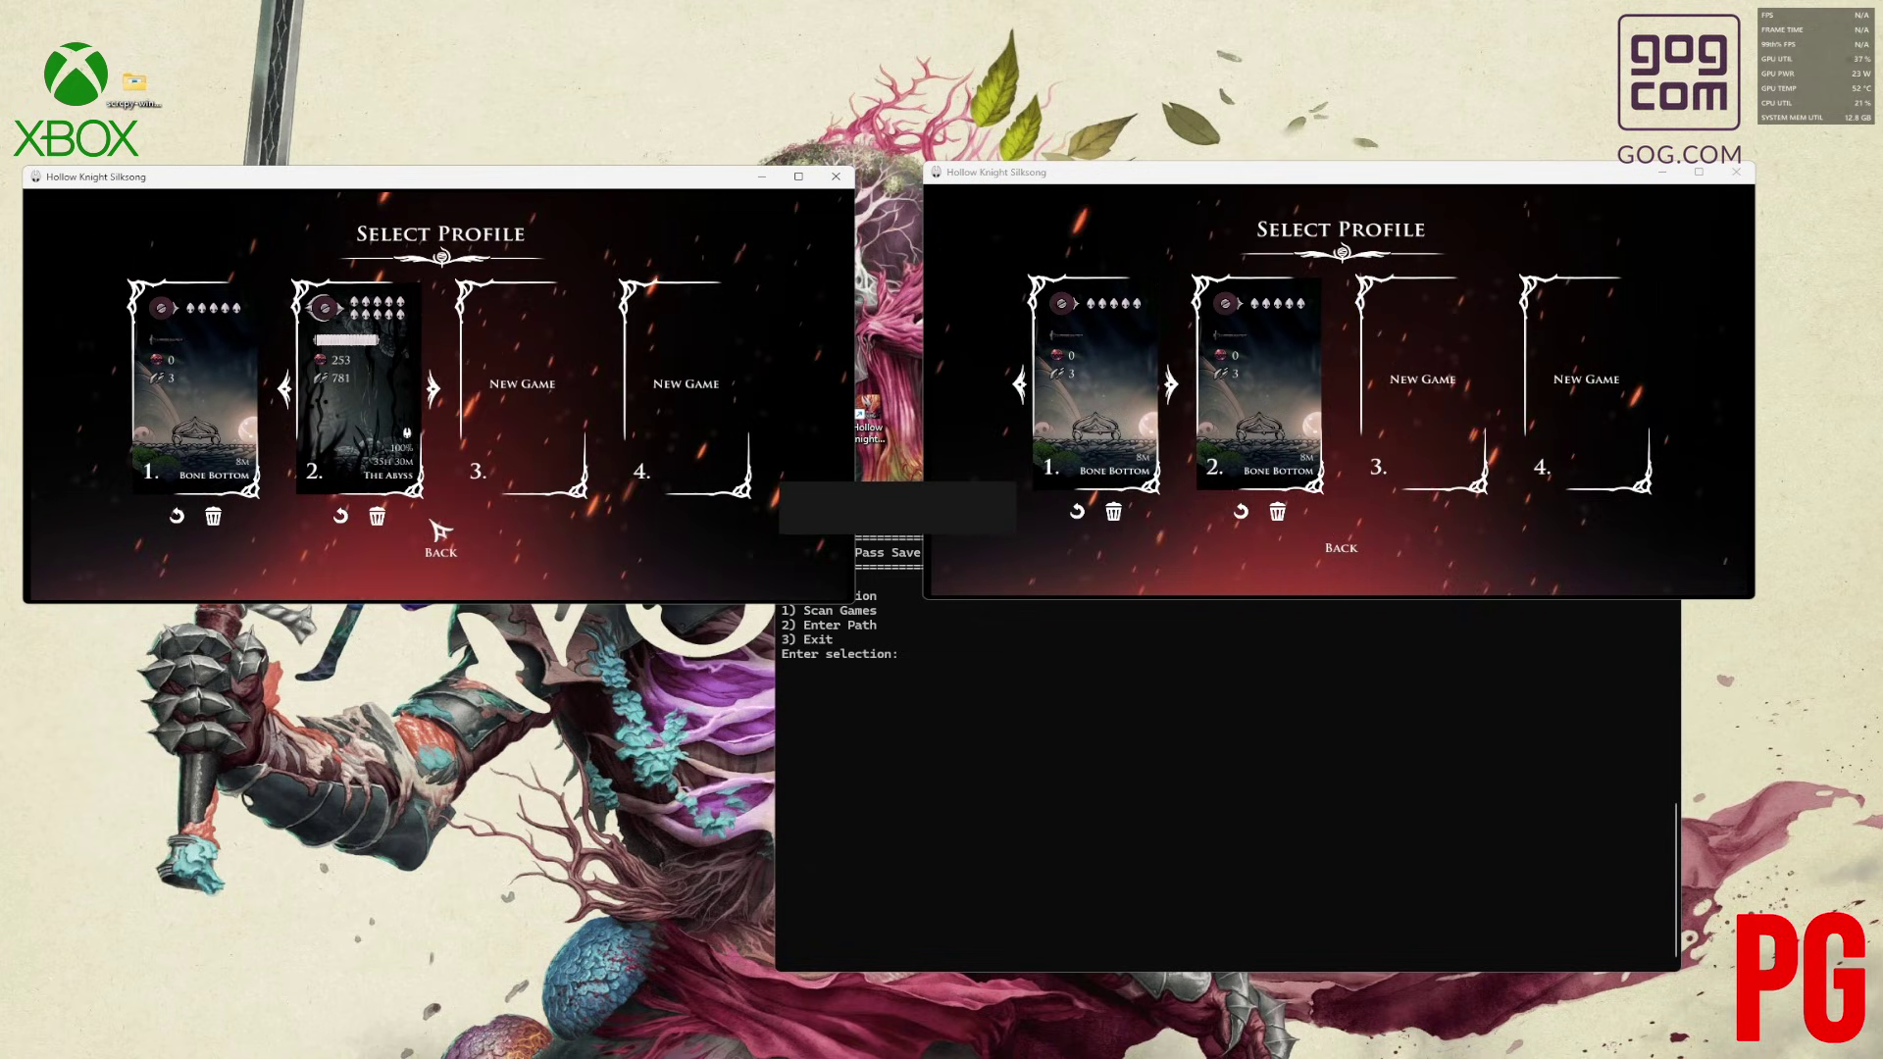
# Move the XgpSaveTools console over the game windows, then switch to OBS.
pyautogui.click(824, 663)
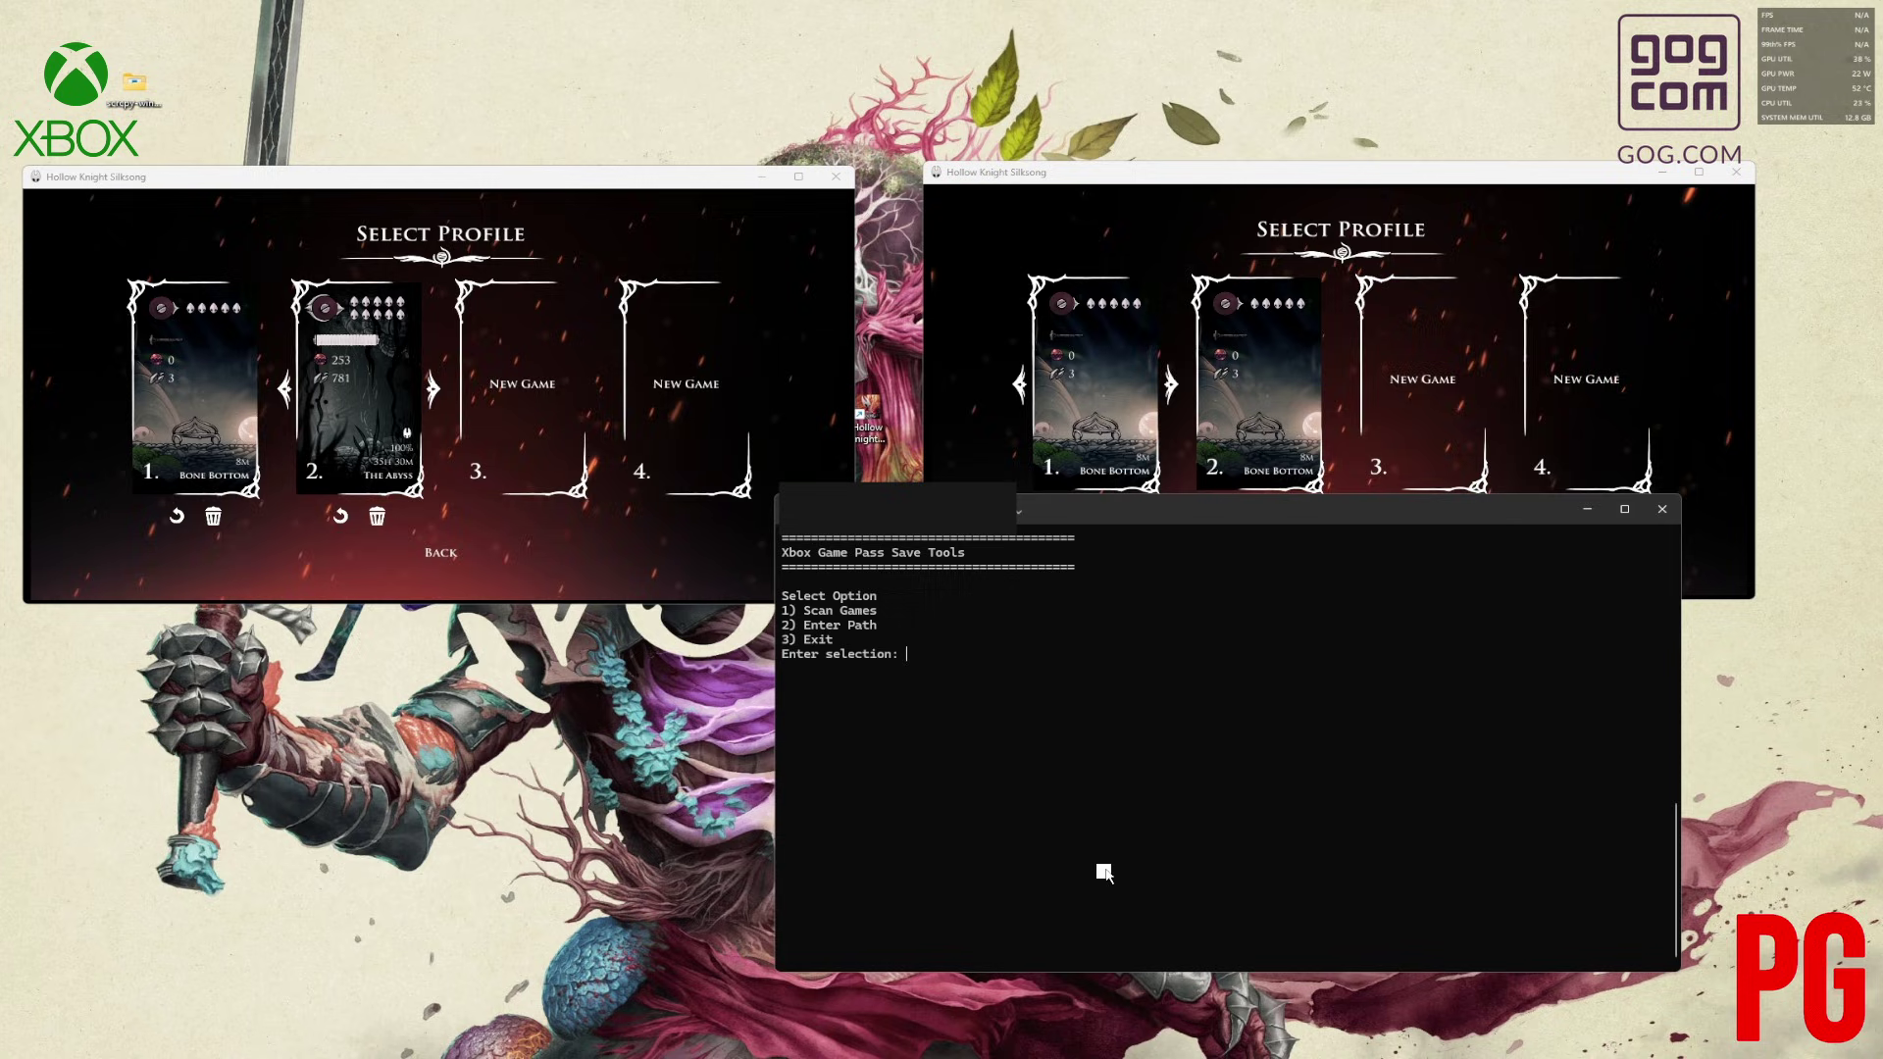
pyautogui.moveTo(1198, 508)
pyautogui.mouseDown()
pyautogui.moveTo(996, 417)
pyautogui.moveTo(836, 390)
pyautogui.mouseUp()
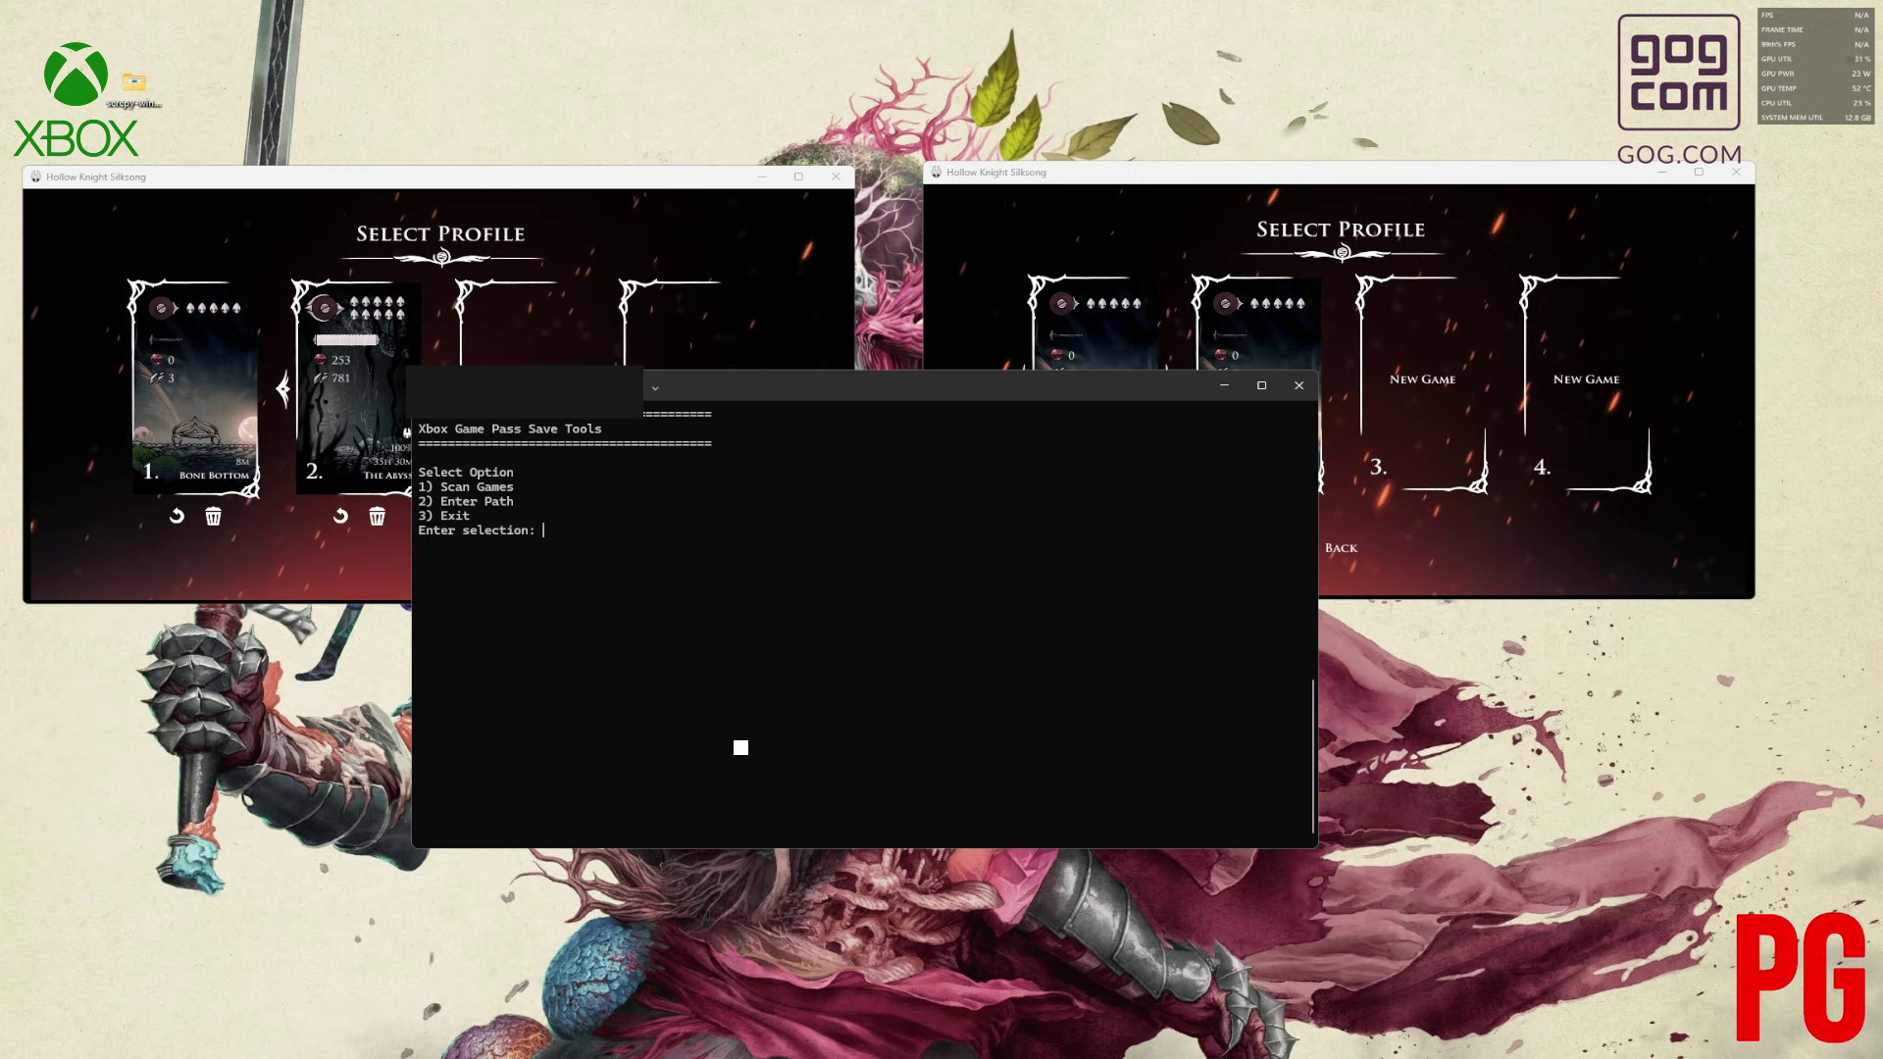
pyautogui.hotkey('alt', 'Tab')
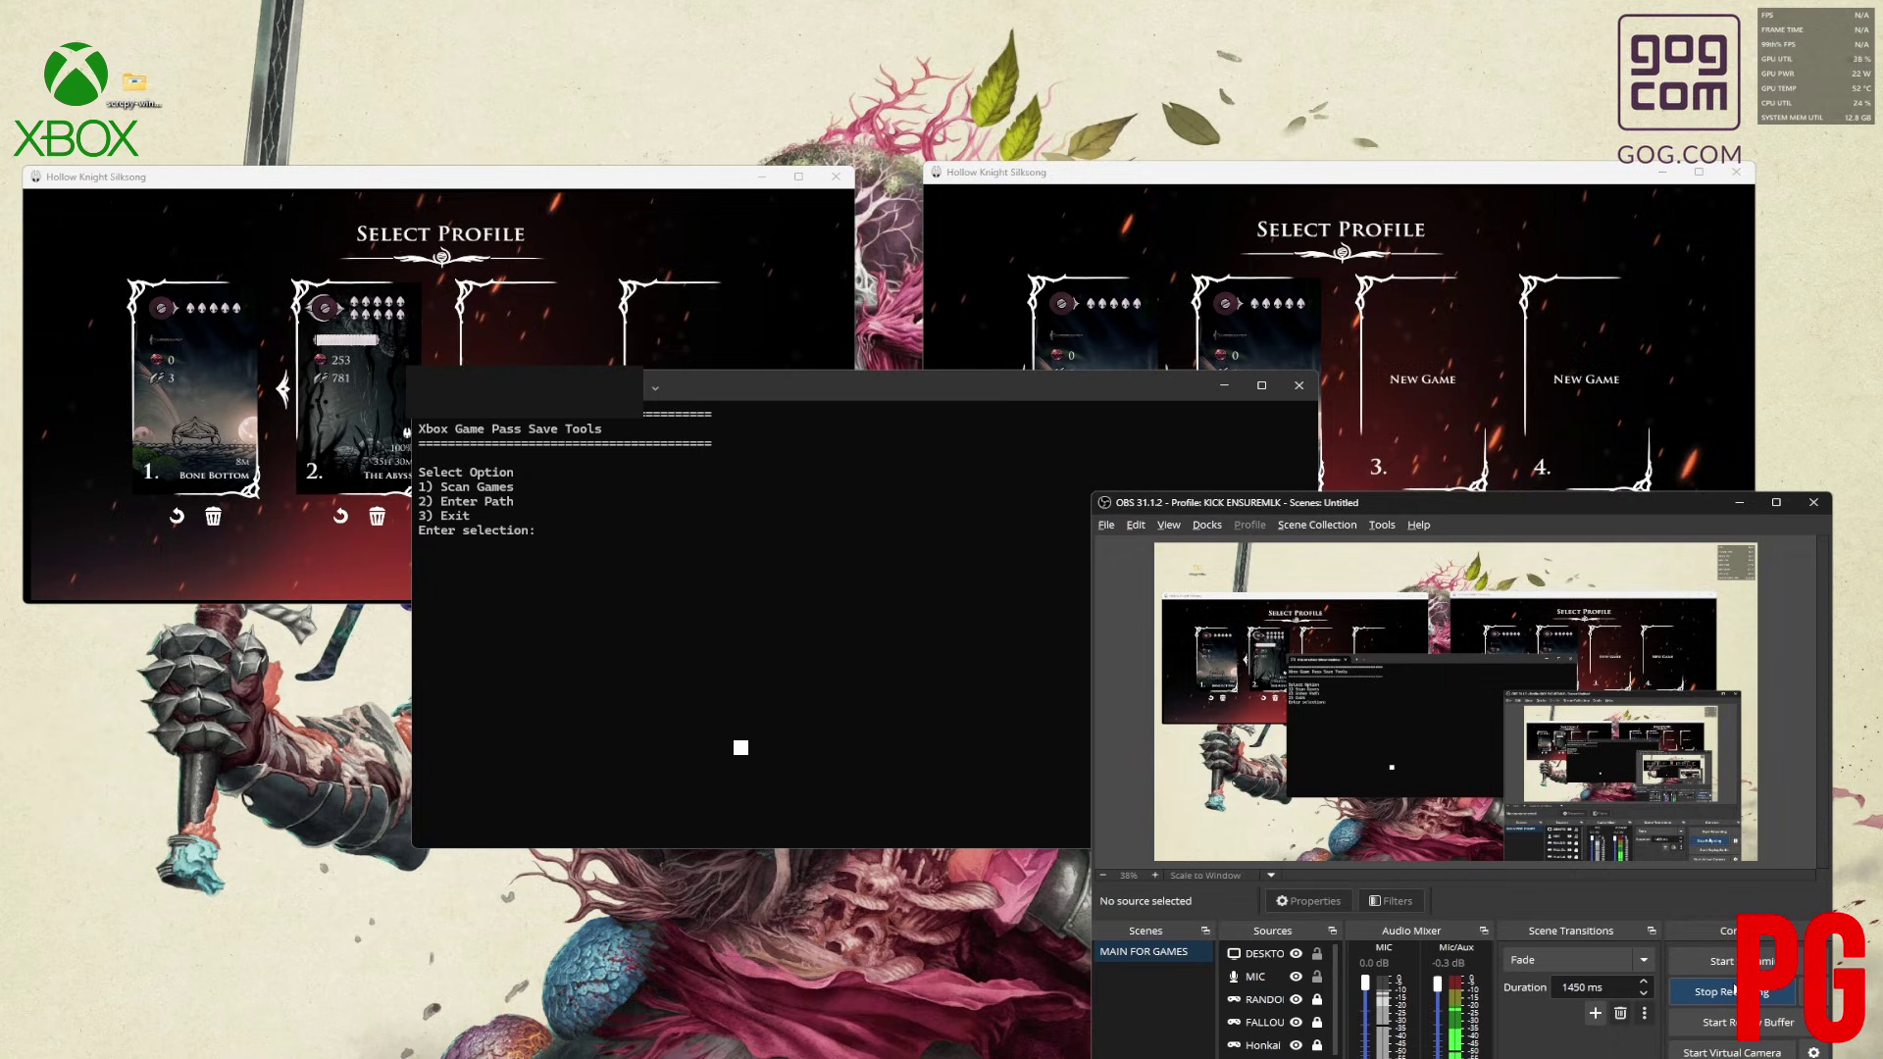